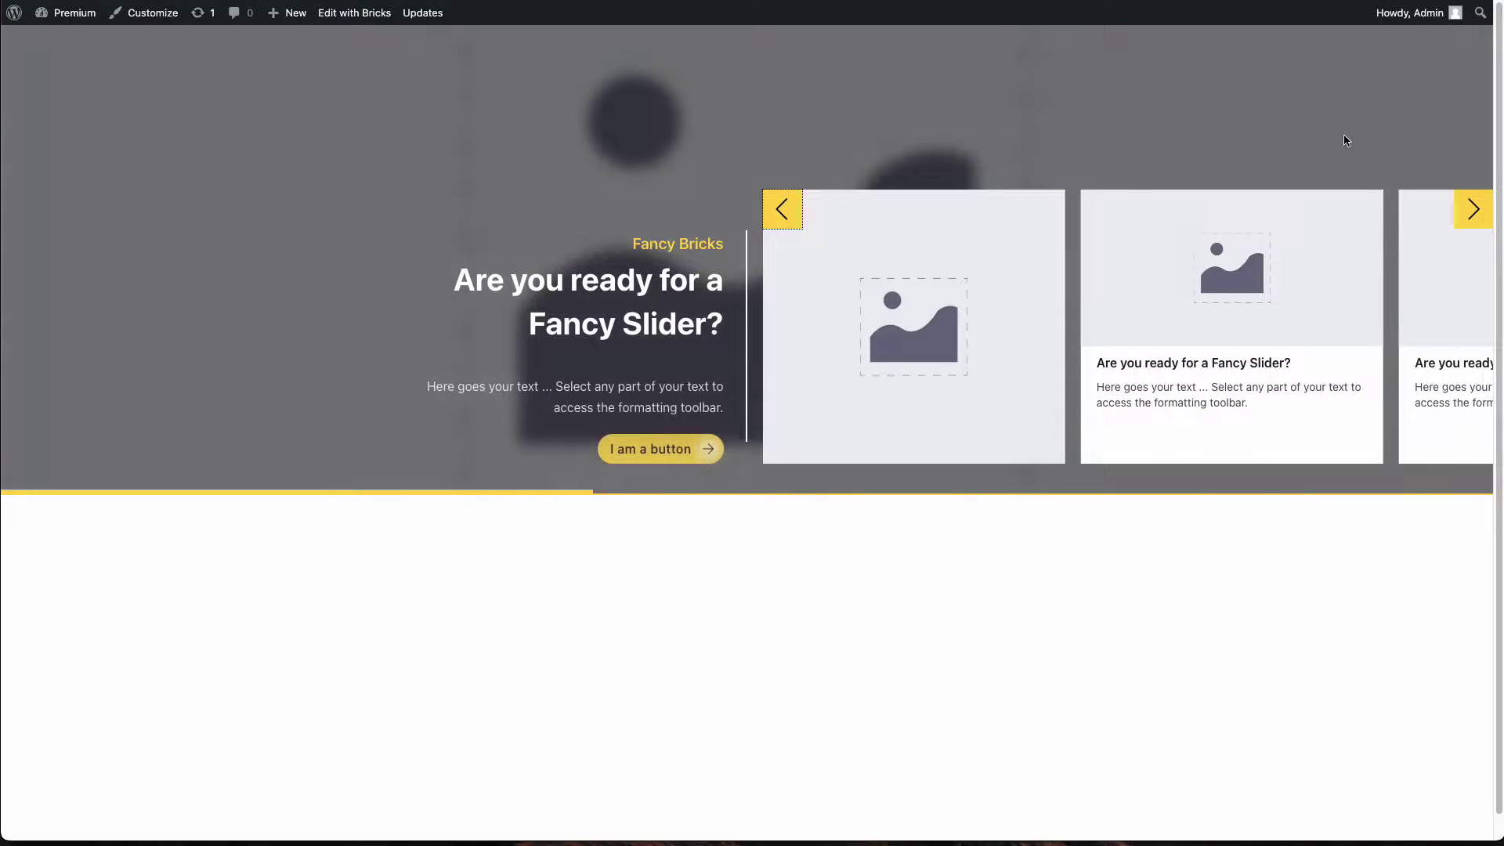
# Advance the front-end slider once and inspect the Main, Carousel and Progresbar elements of Slider 04 in the builder.
pyautogui.click(1488, 216)
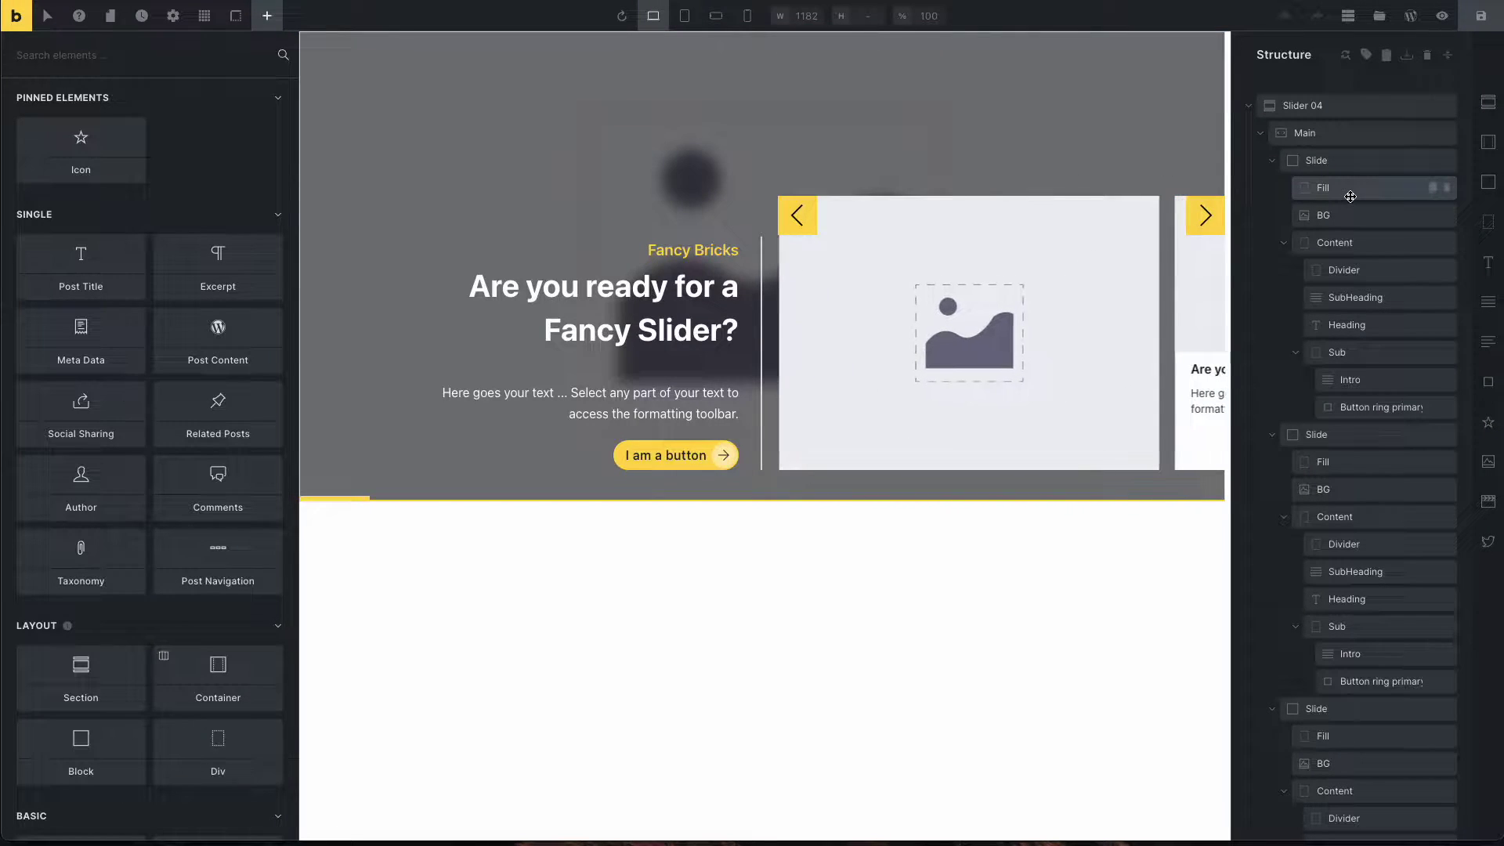
pyautogui.click(1257, 135)
pyautogui.click(1262, 162)
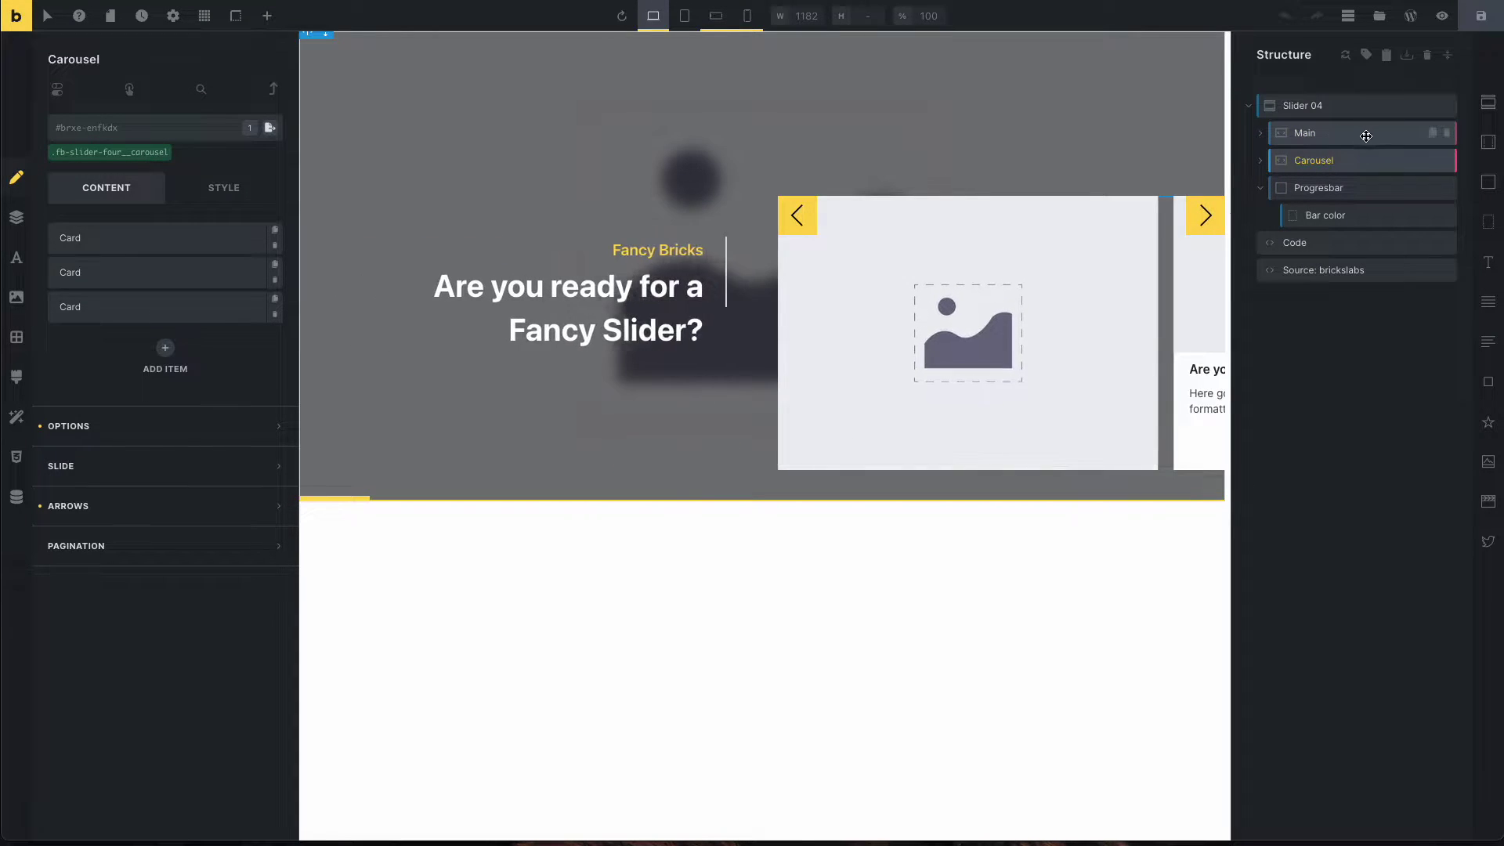
pyautogui.click(1323, 133)
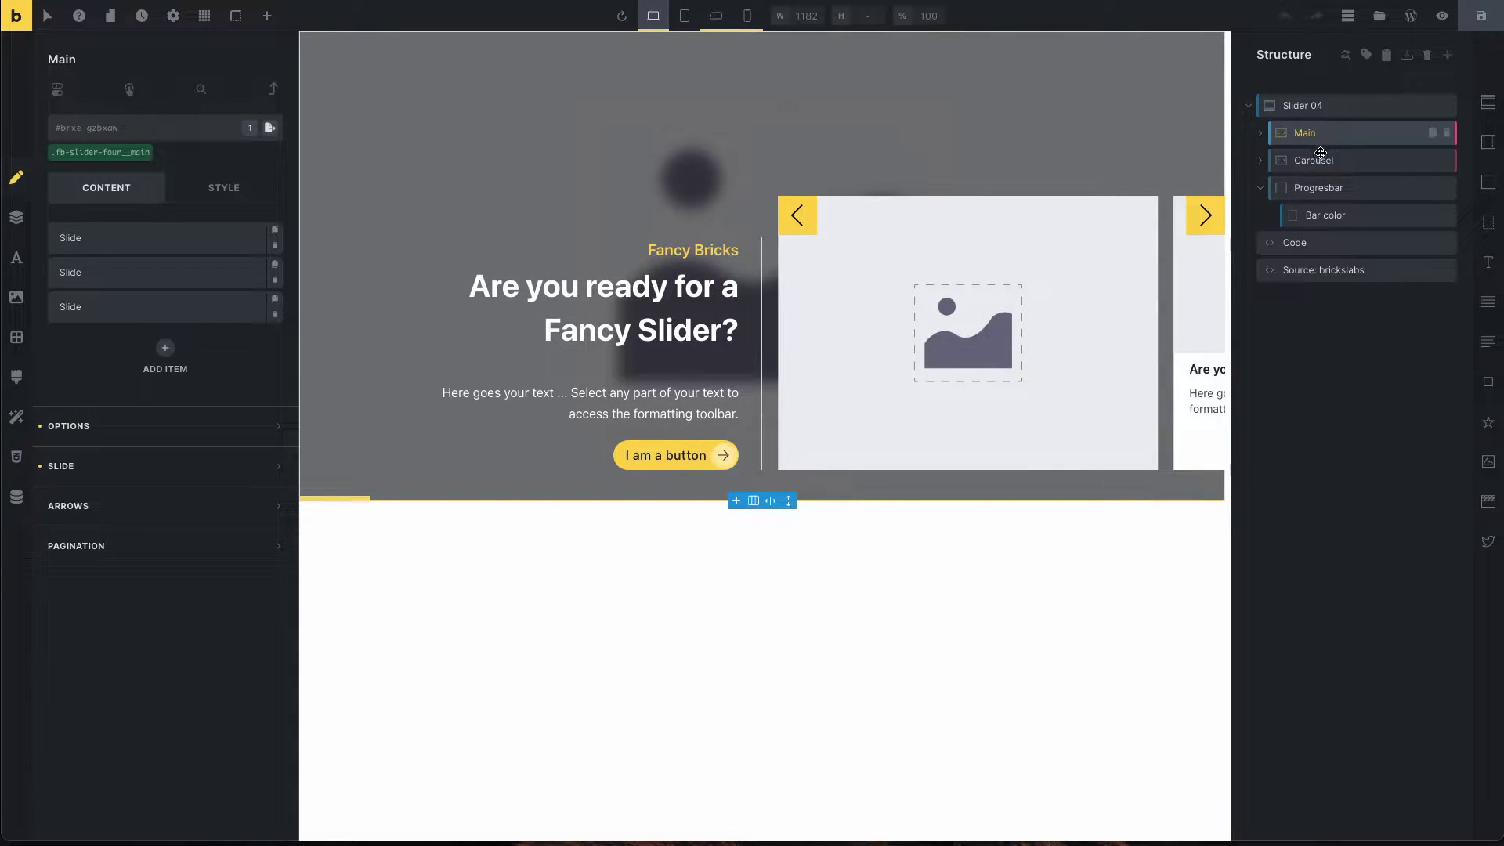
pyautogui.click(1317, 160)
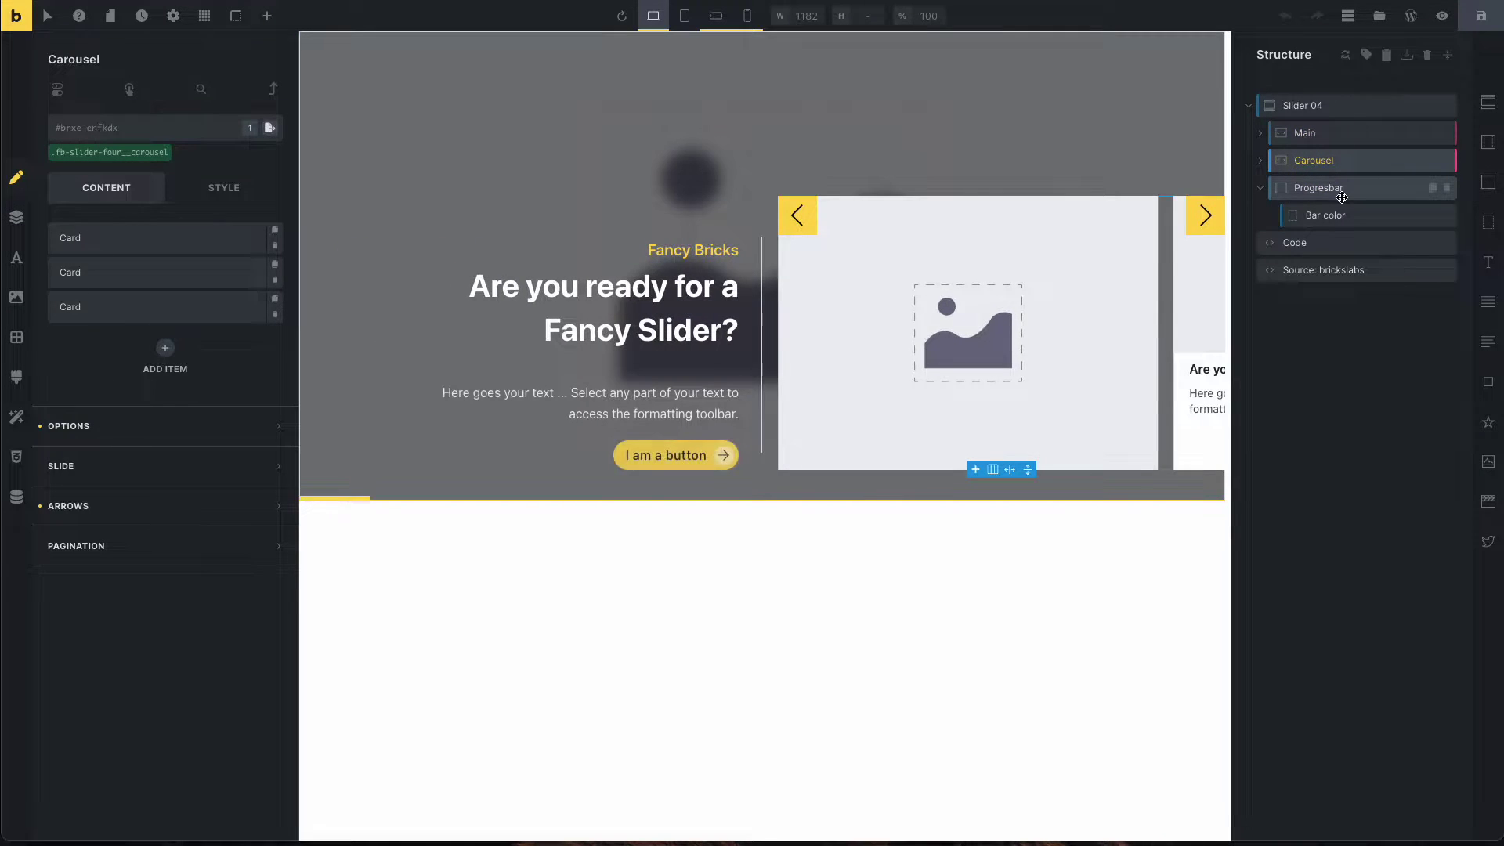
pyautogui.click(1320, 189)
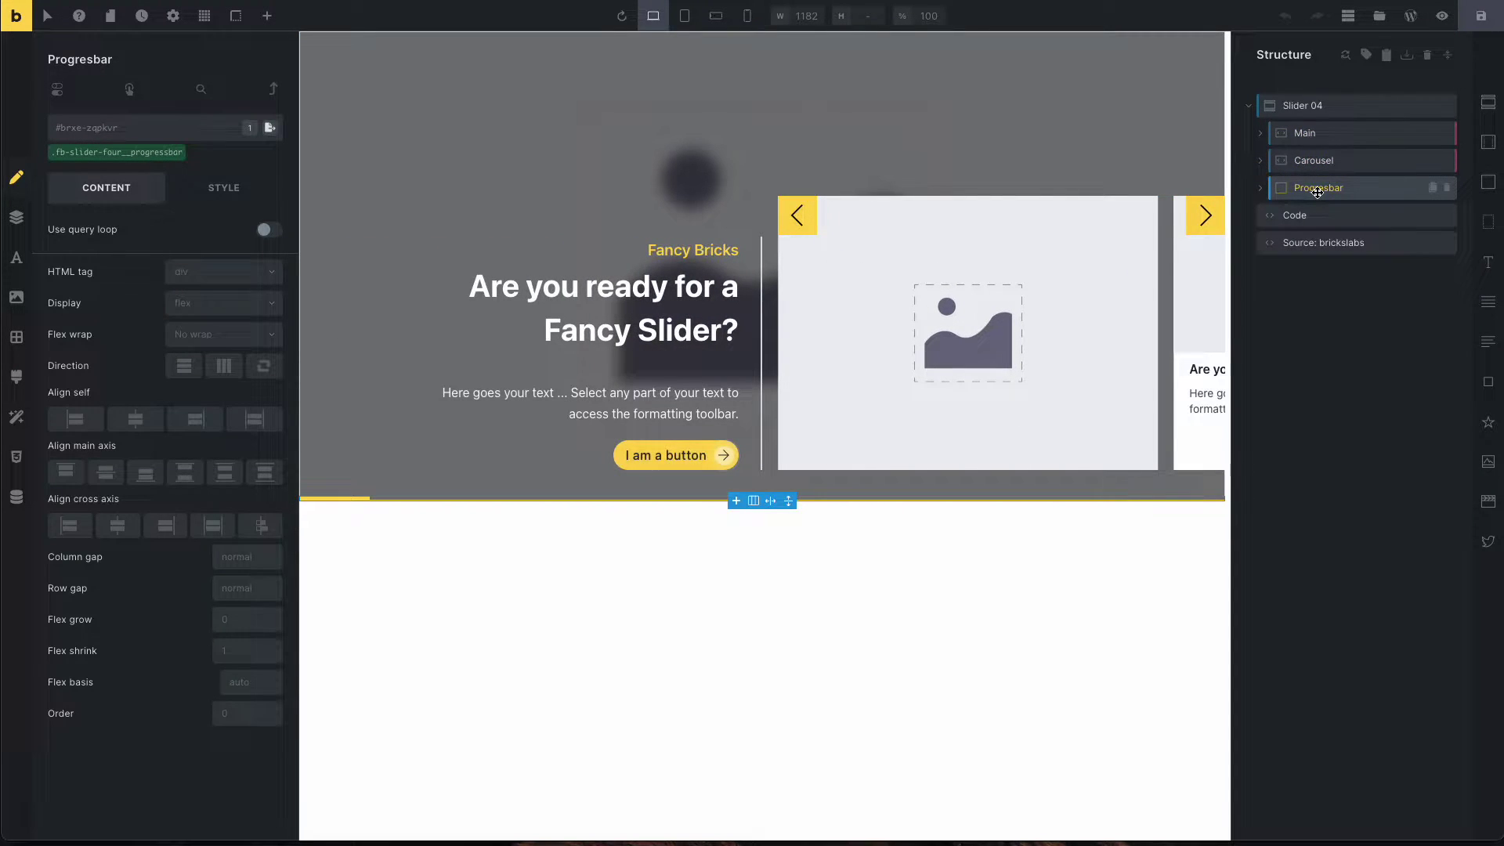
# Expand Main and Carousel in the structure tree and collapse the three slides and three cards inside them.
pyautogui.click(1267, 134)
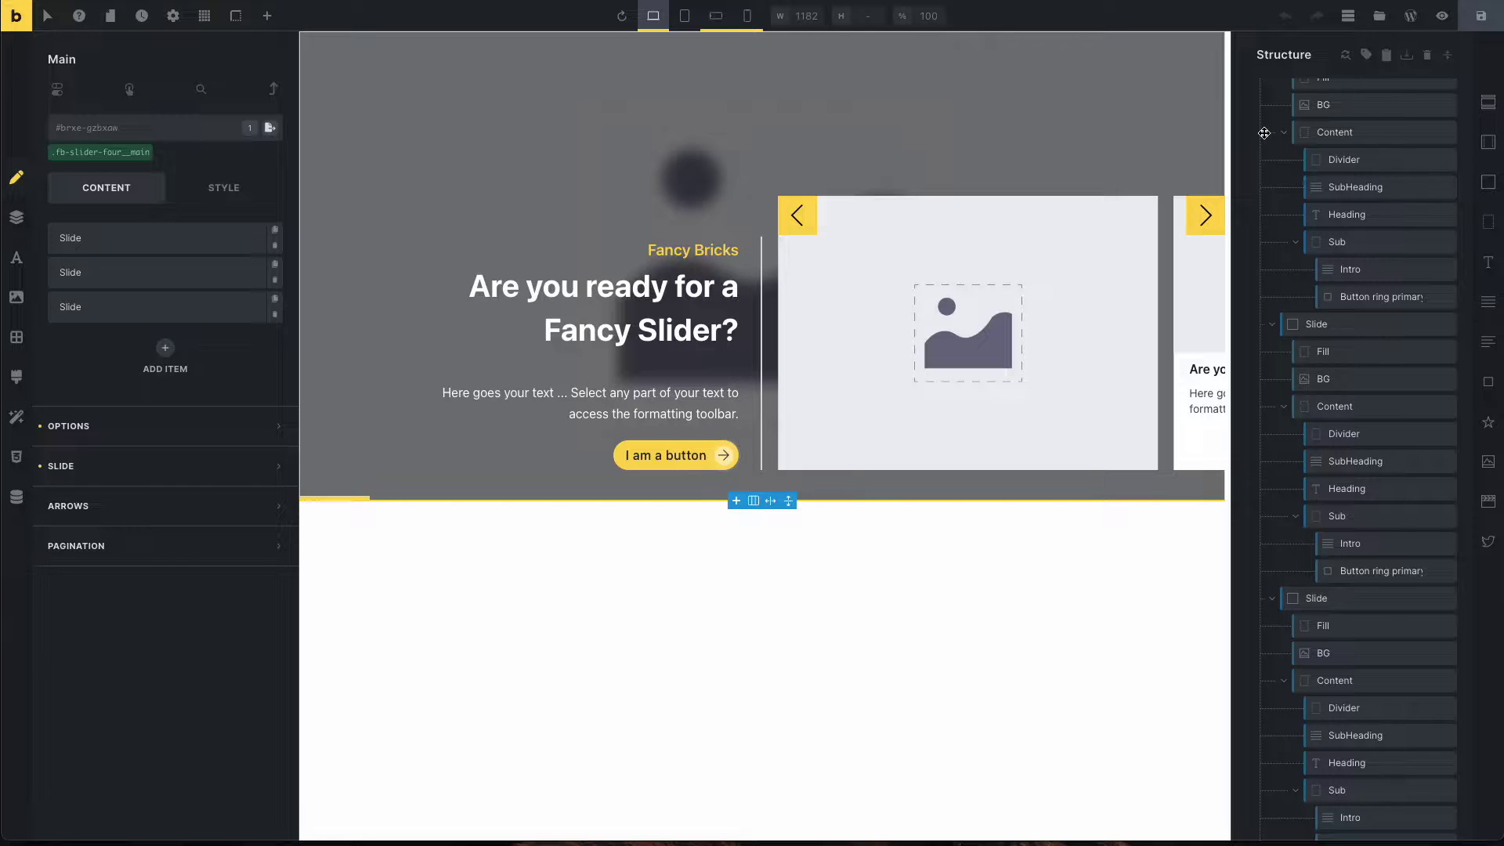
pyautogui.click(1272, 160)
pyautogui.click(1273, 188)
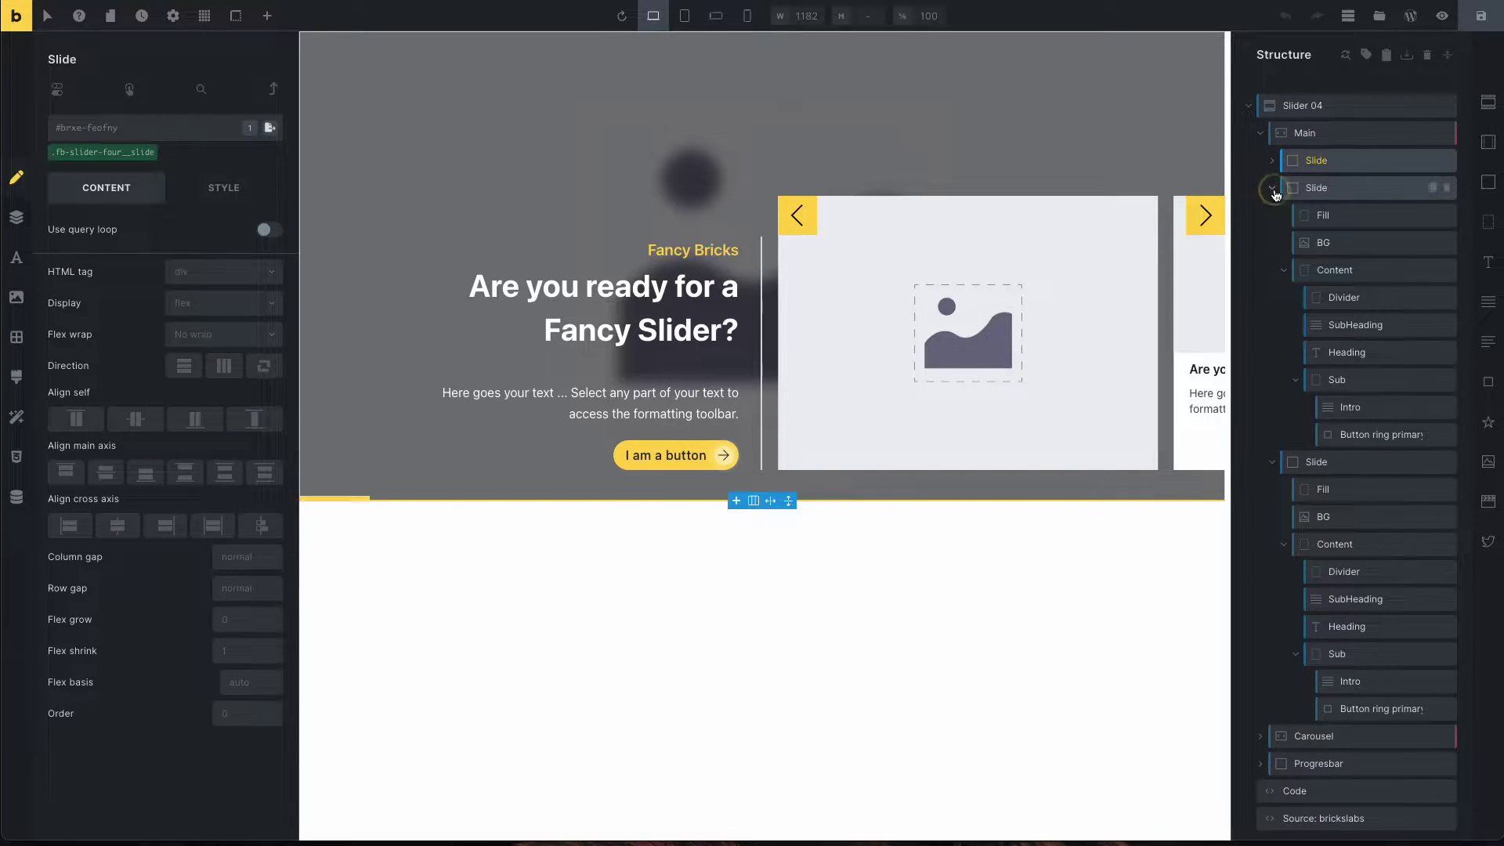
pyautogui.click(1274, 216)
pyautogui.click(1261, 242)
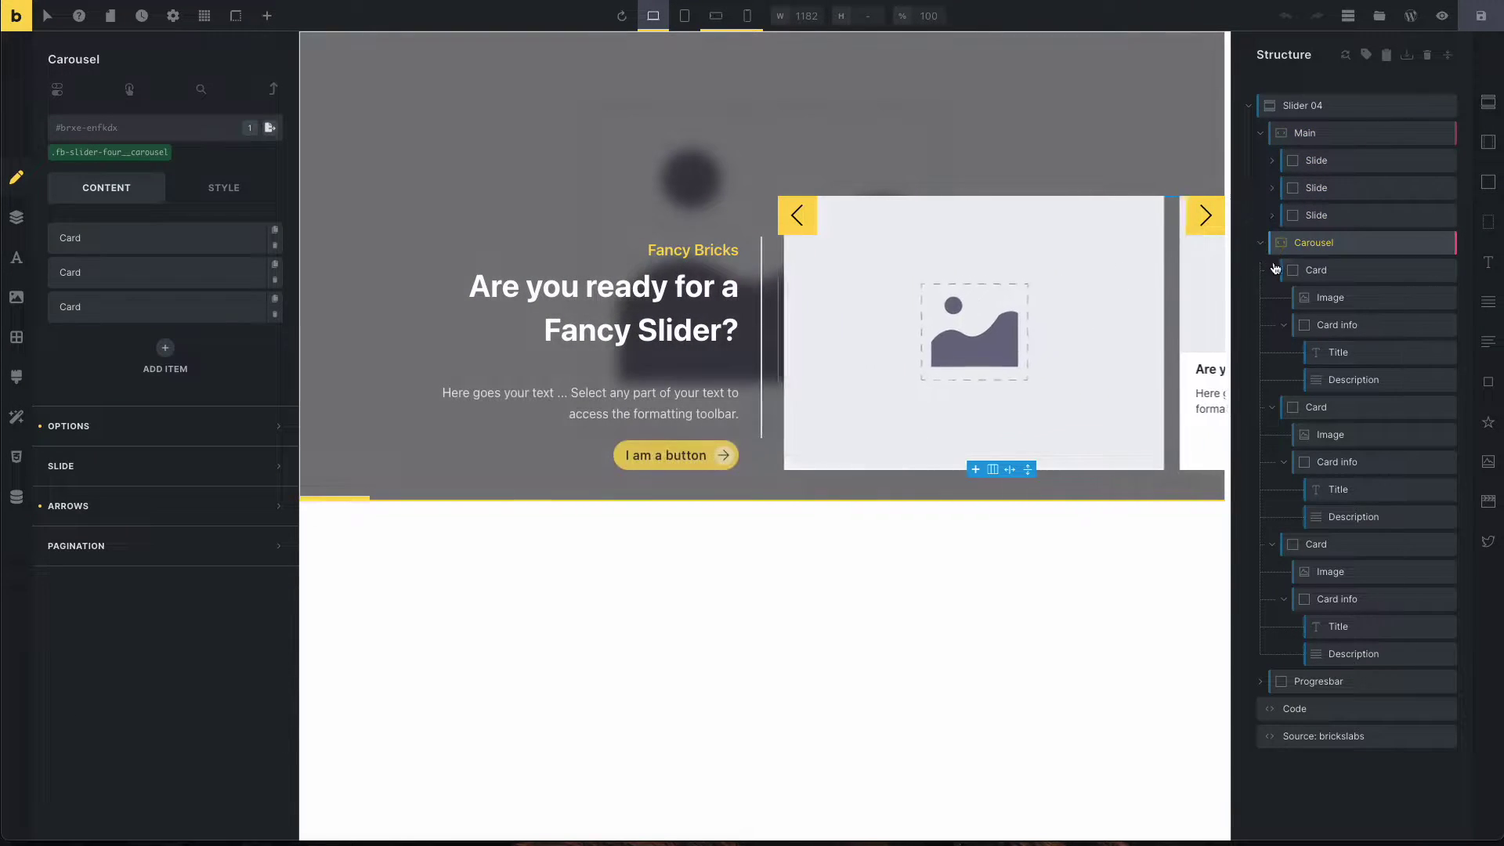
pyautogui.click(1274, 270)
pyautogui.click(1273, 298)
pyautogui.click(1272, 325)
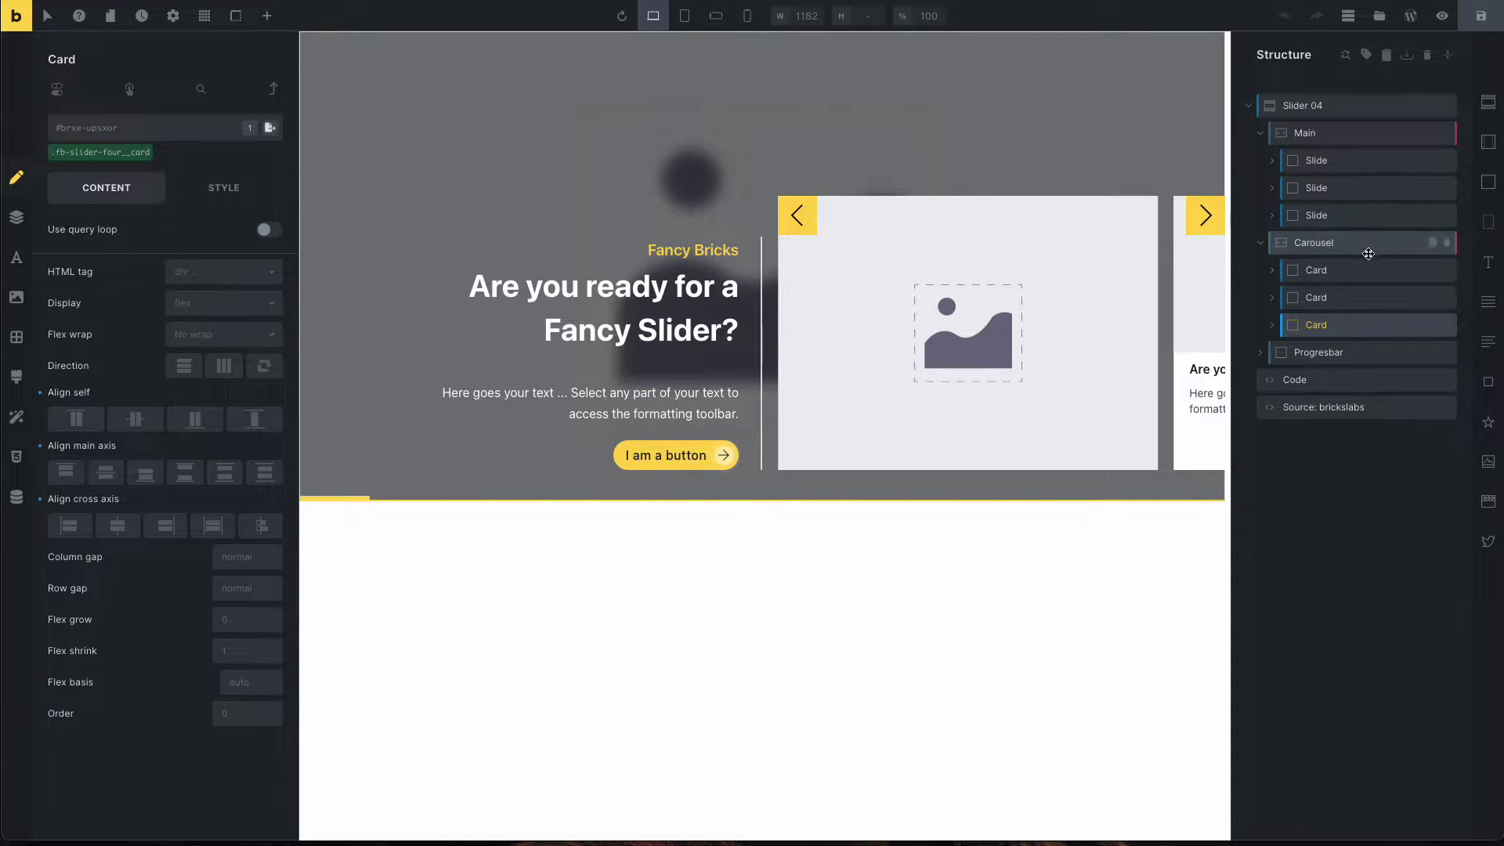
# Examine how the individual slides in Main correspond to the cards in Carousel.
pyautogui.click(1316, 273)
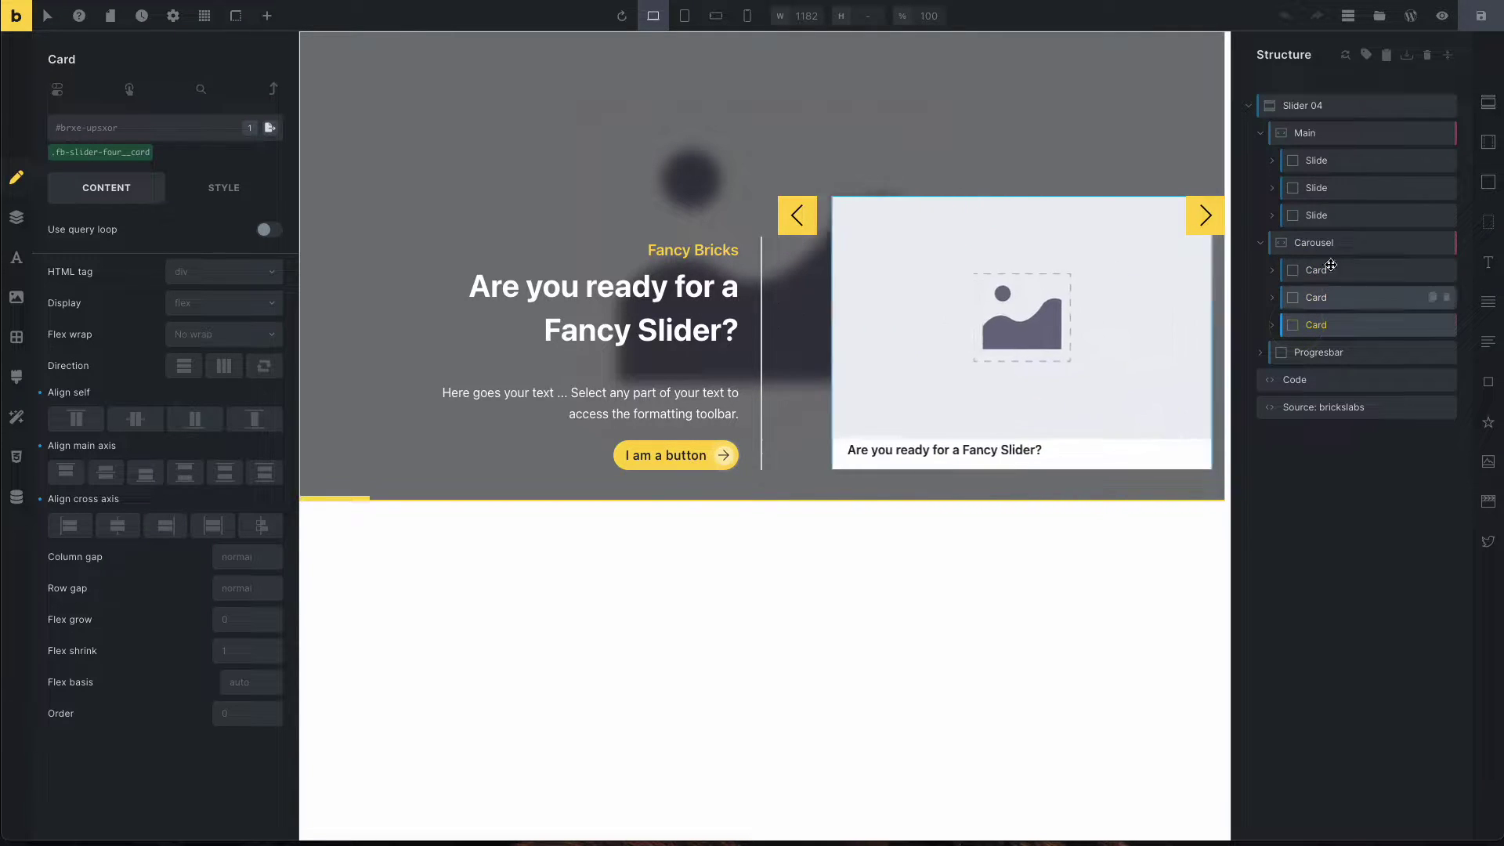
pyautogui.click(1324, 160)
pyautogui.click(1316, 188)
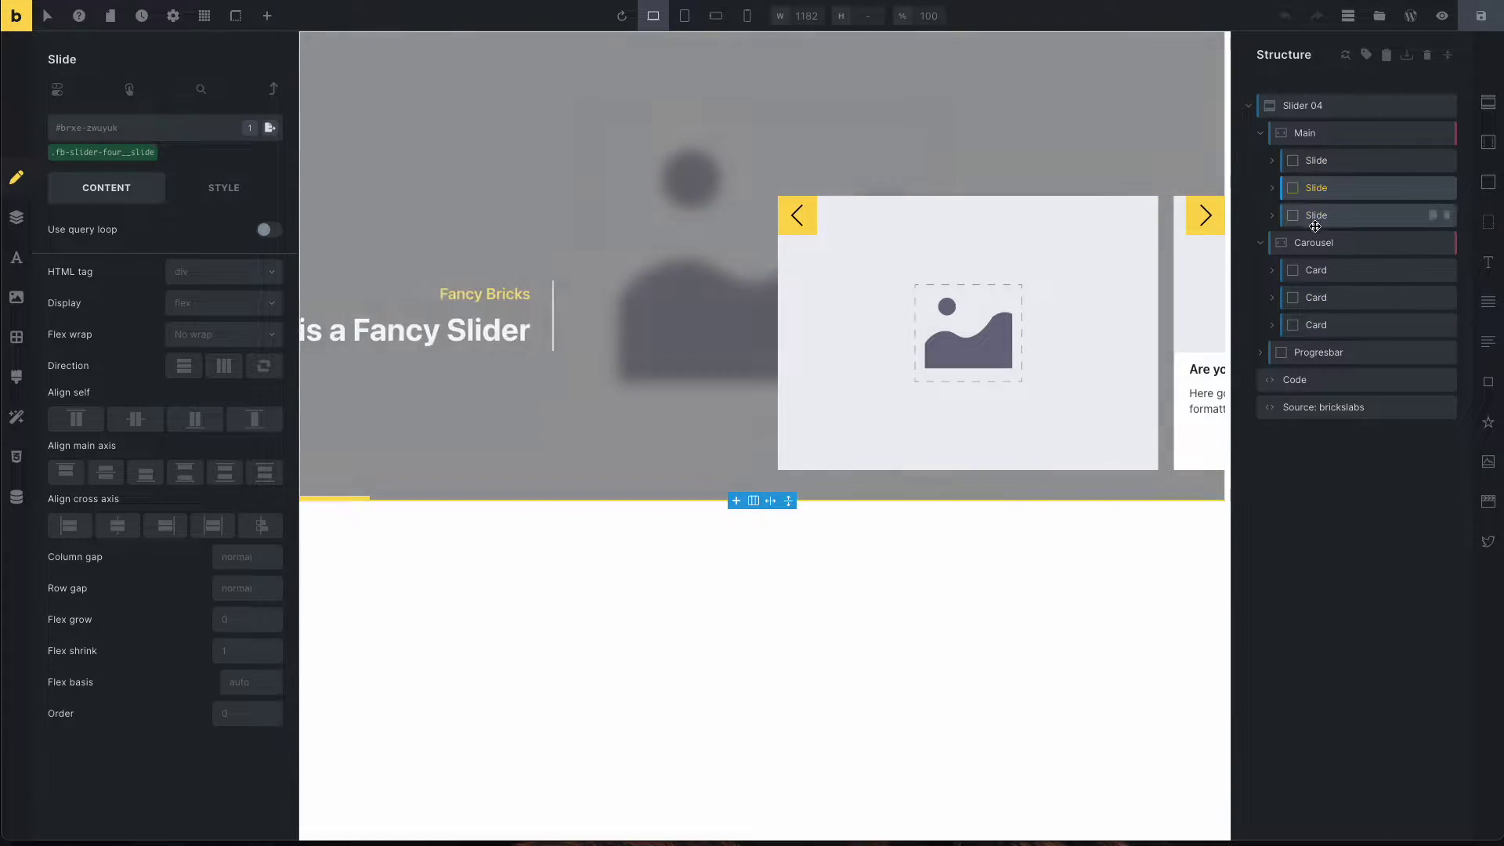
pyautogui.click(1310, 213)
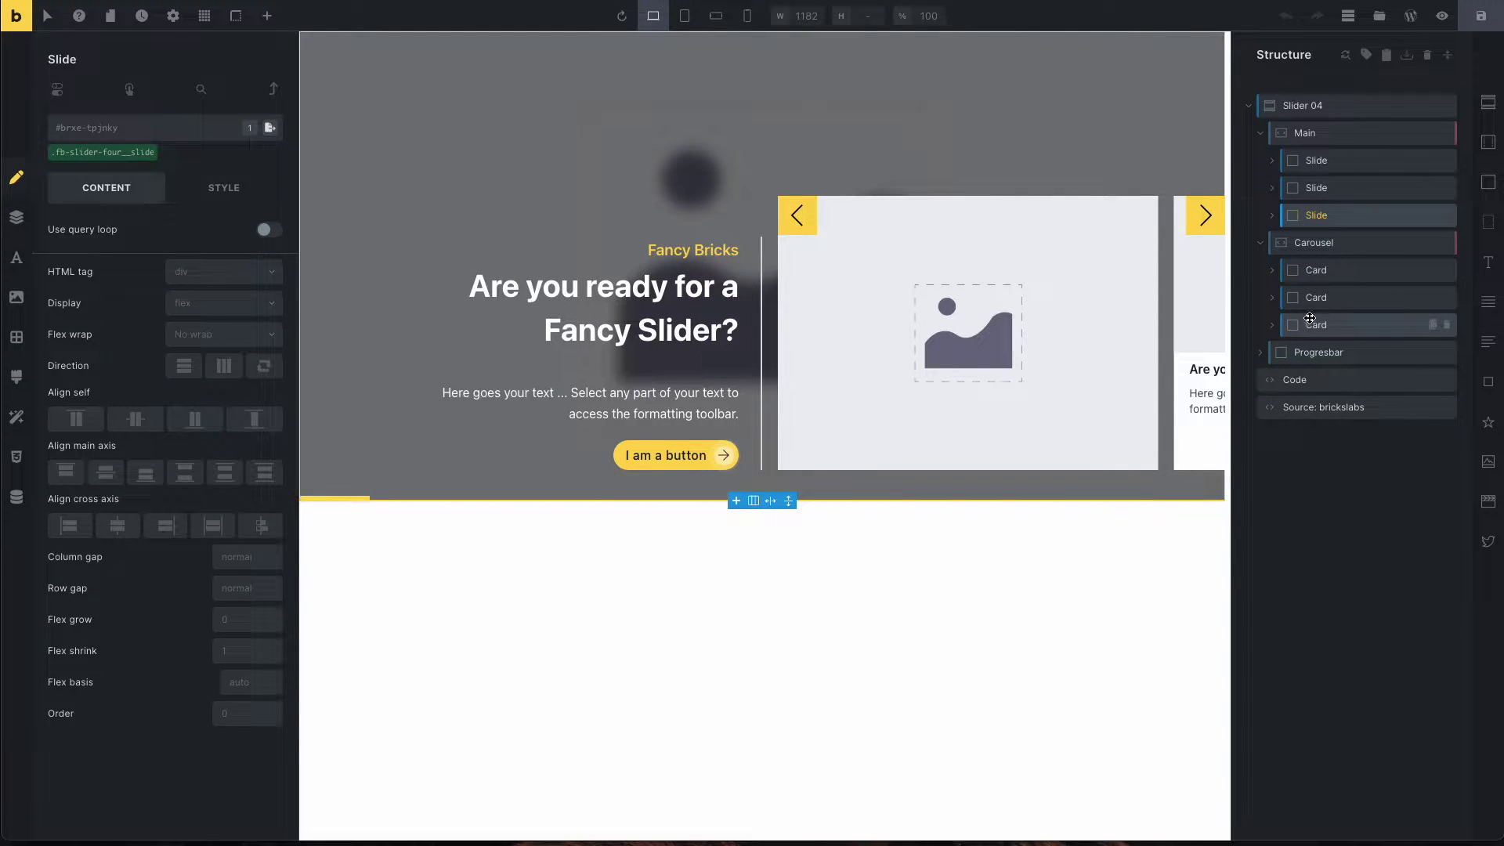
# Activate the .fb-slider-four__fill class on the Fill element of the first slide for editing.
pyautogui.click(1272, 161)
pyautogui.click(1321, 188)
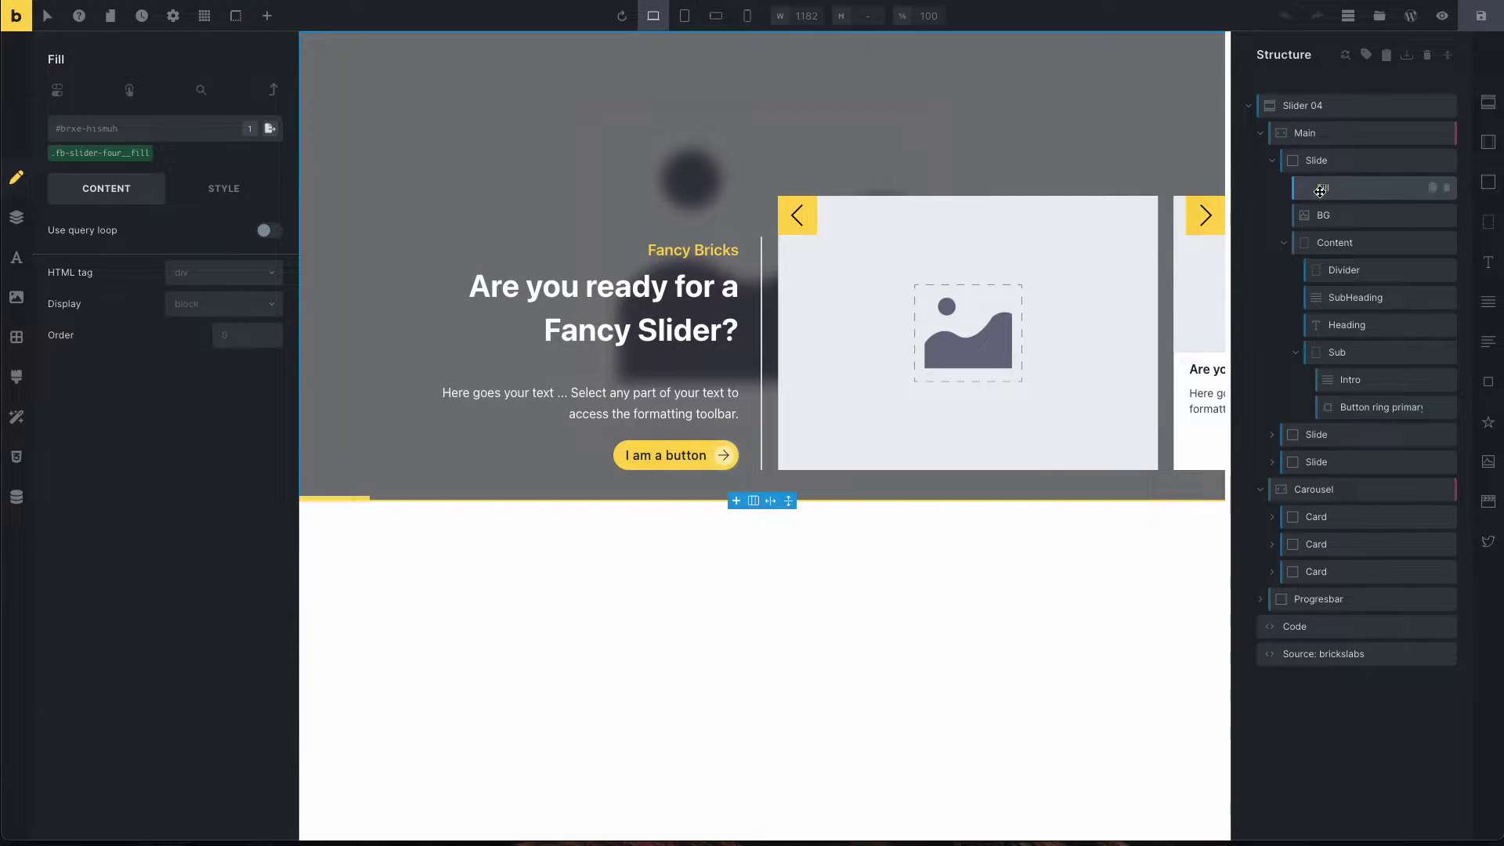
pyautogui.click(105, 155)
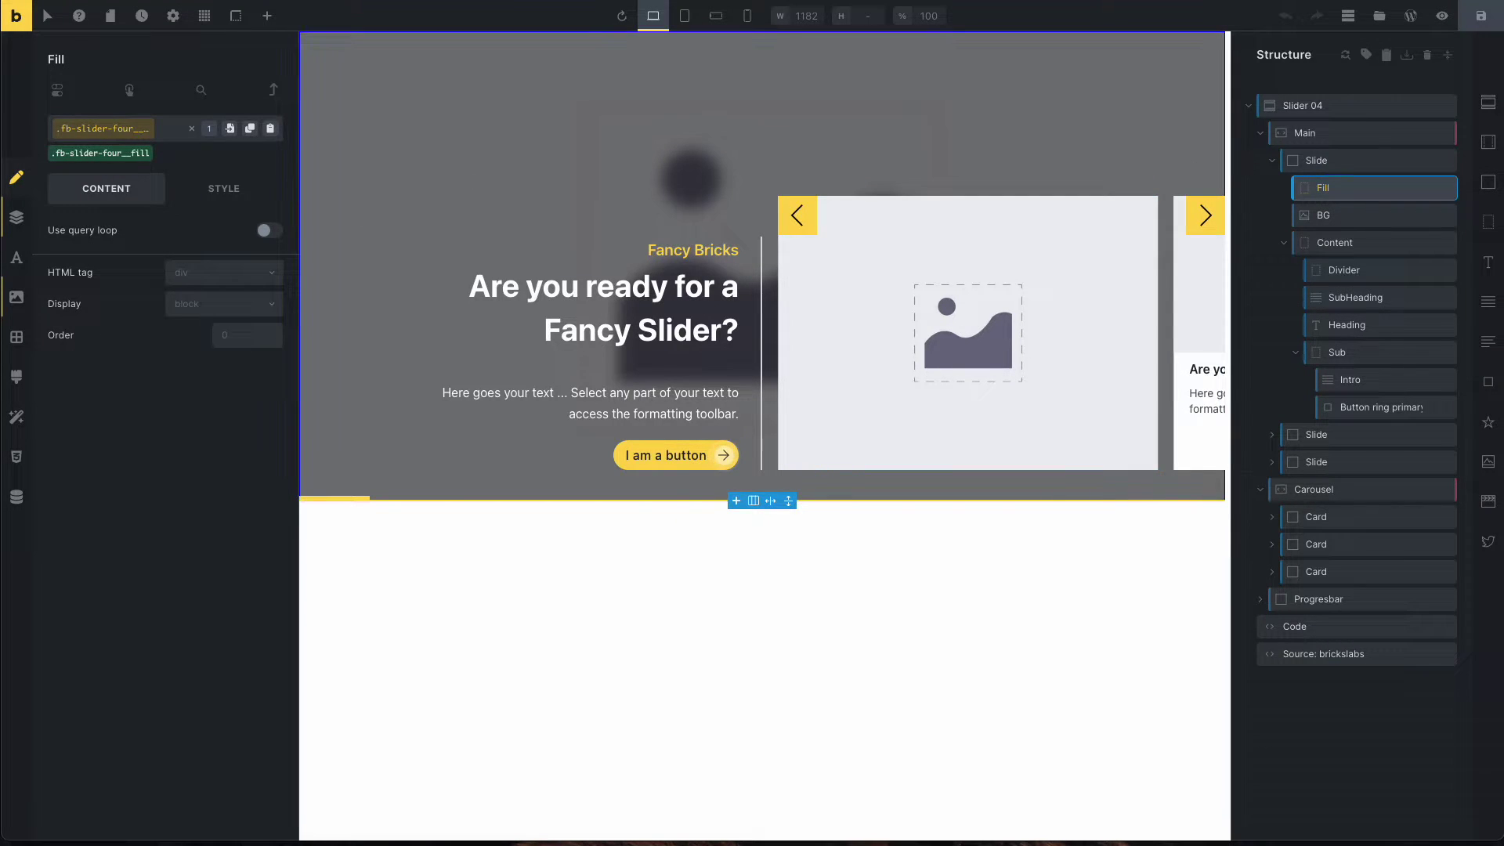
# Set the fill class's background colour to a dark yellow, RGB 66, 52, 0 with 0.8 opacity, and save the page.
pyautogui.click(216, 191)
pyautogui.click(200, 318)
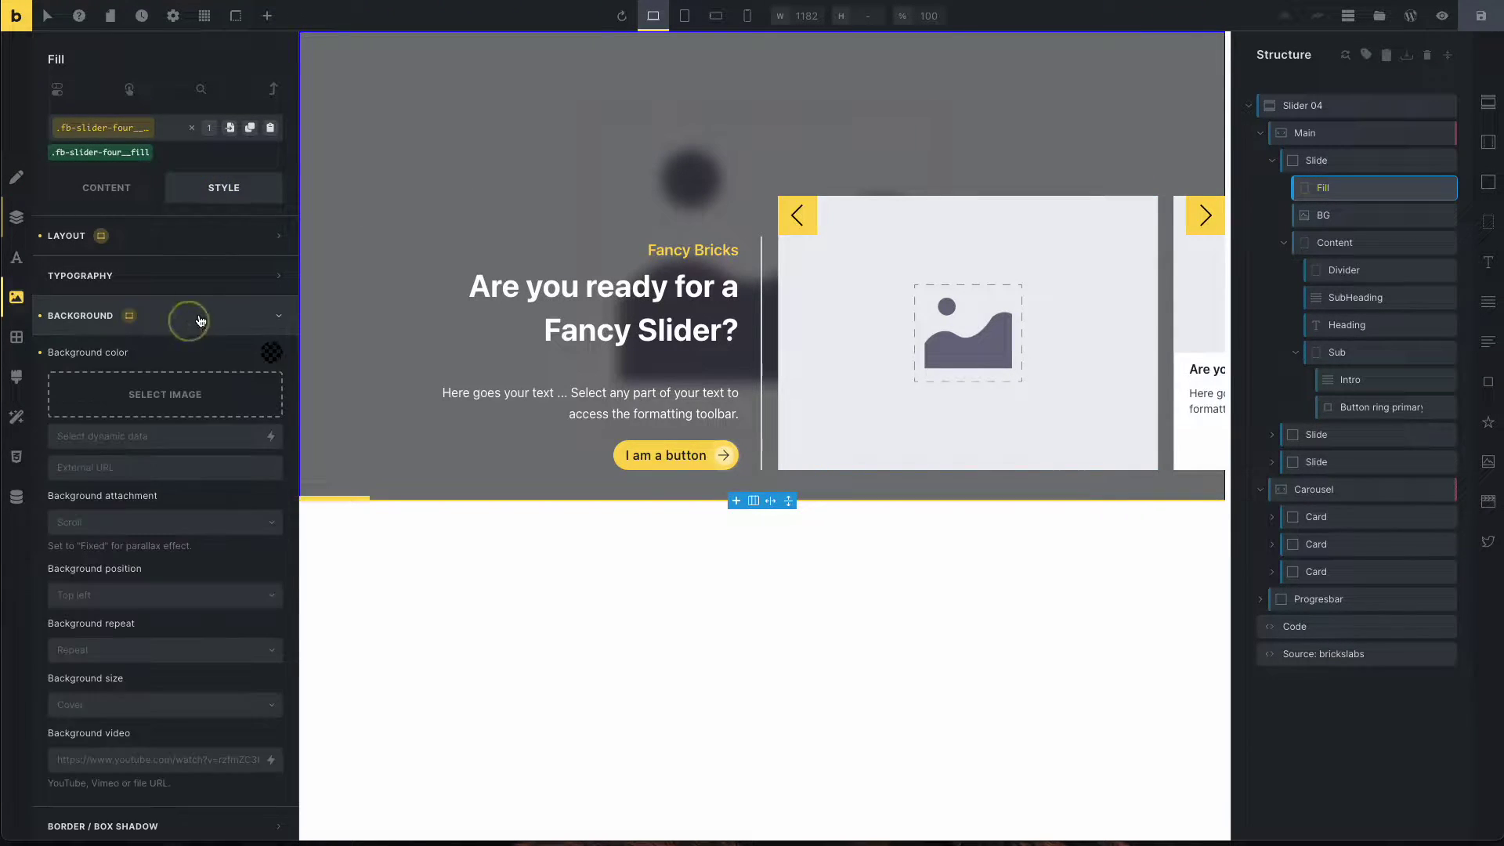
pyautogui.click(272, 354)
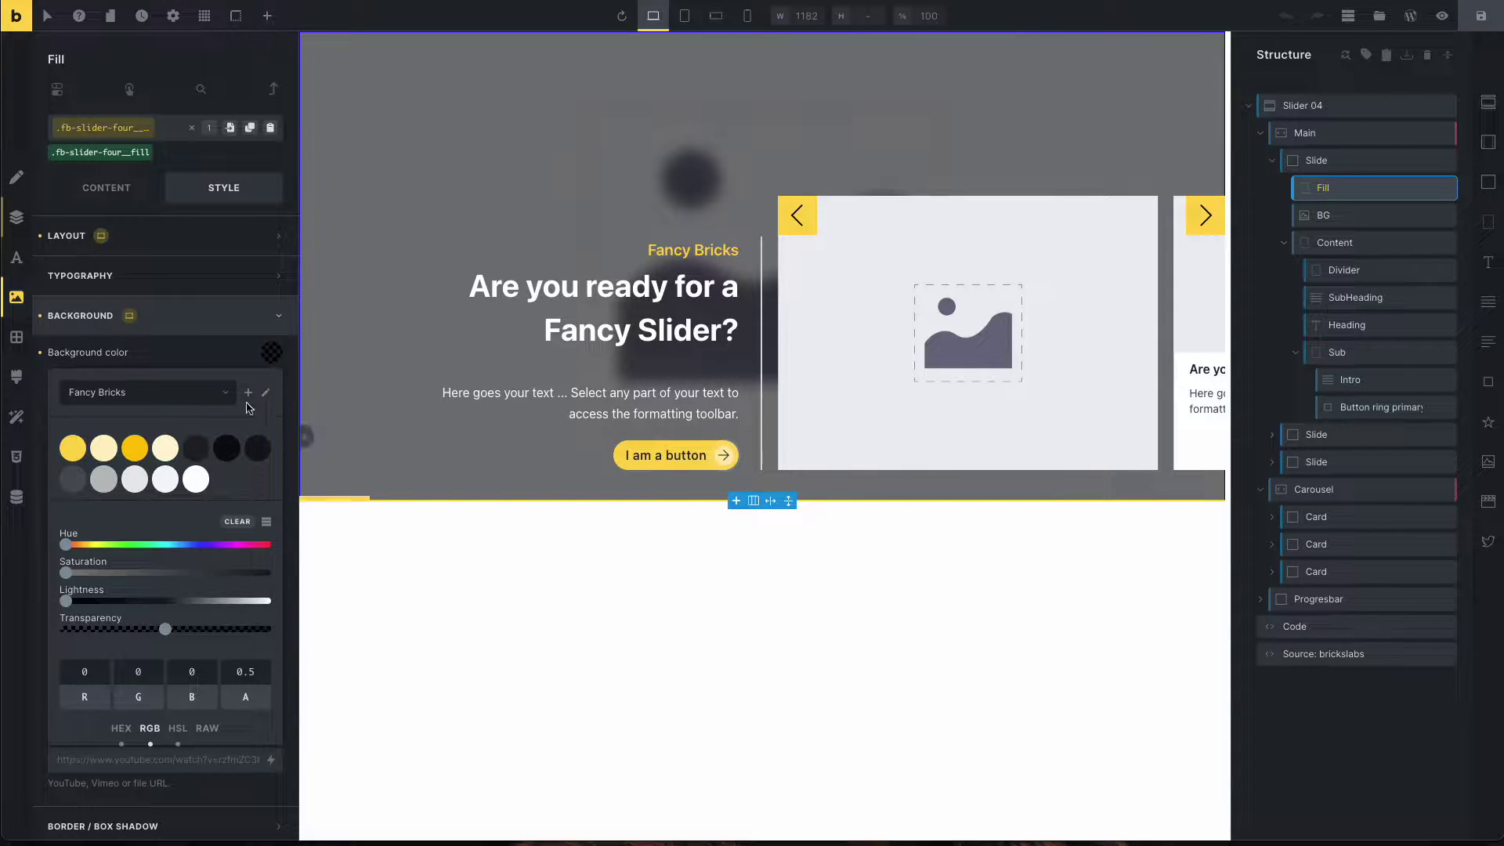
pyautogui.click(67, 450)
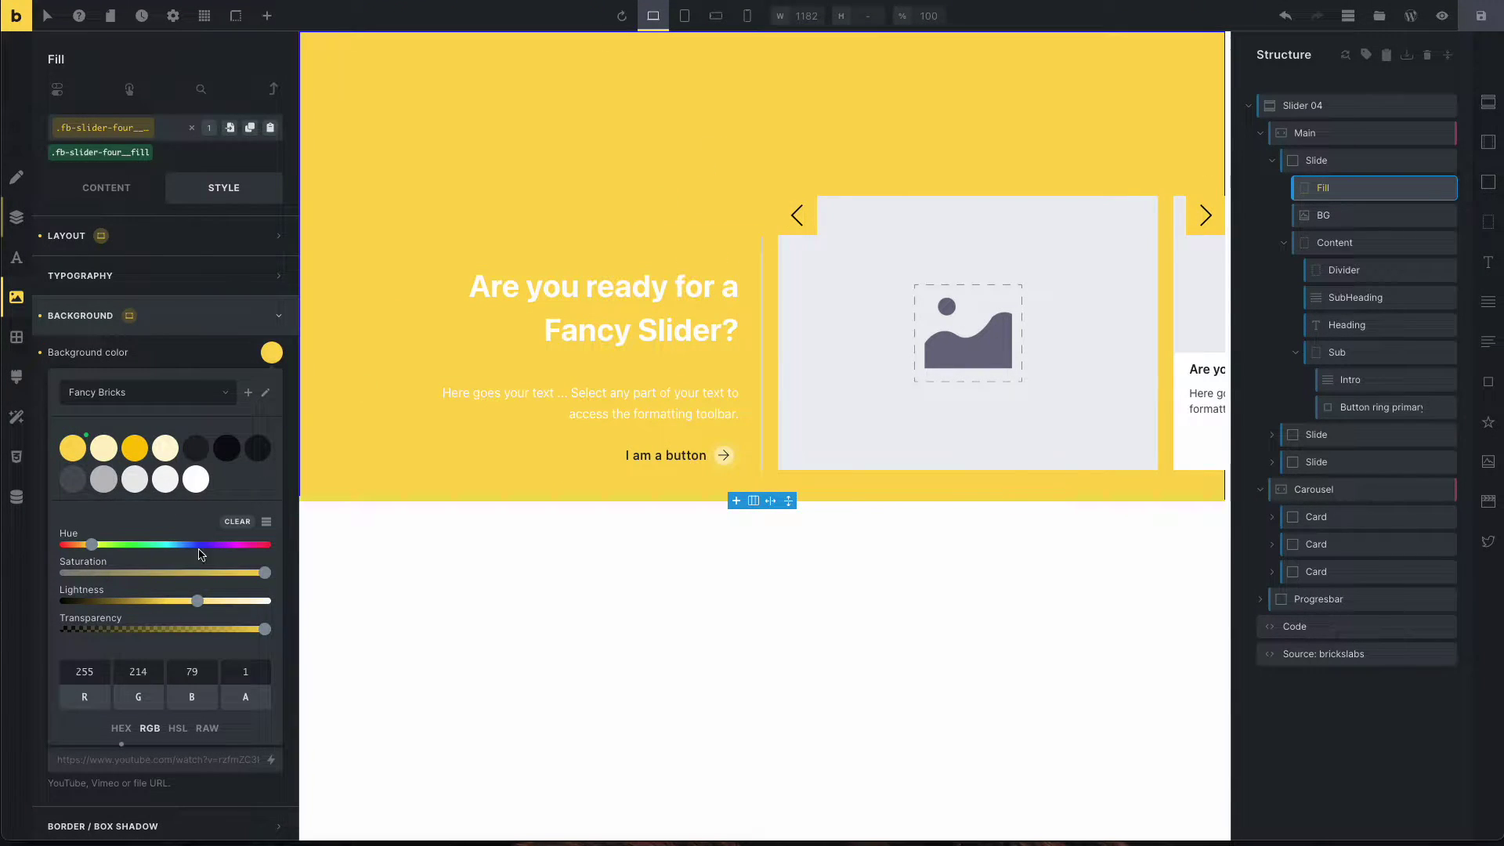
pyautogui.click(202, 629)
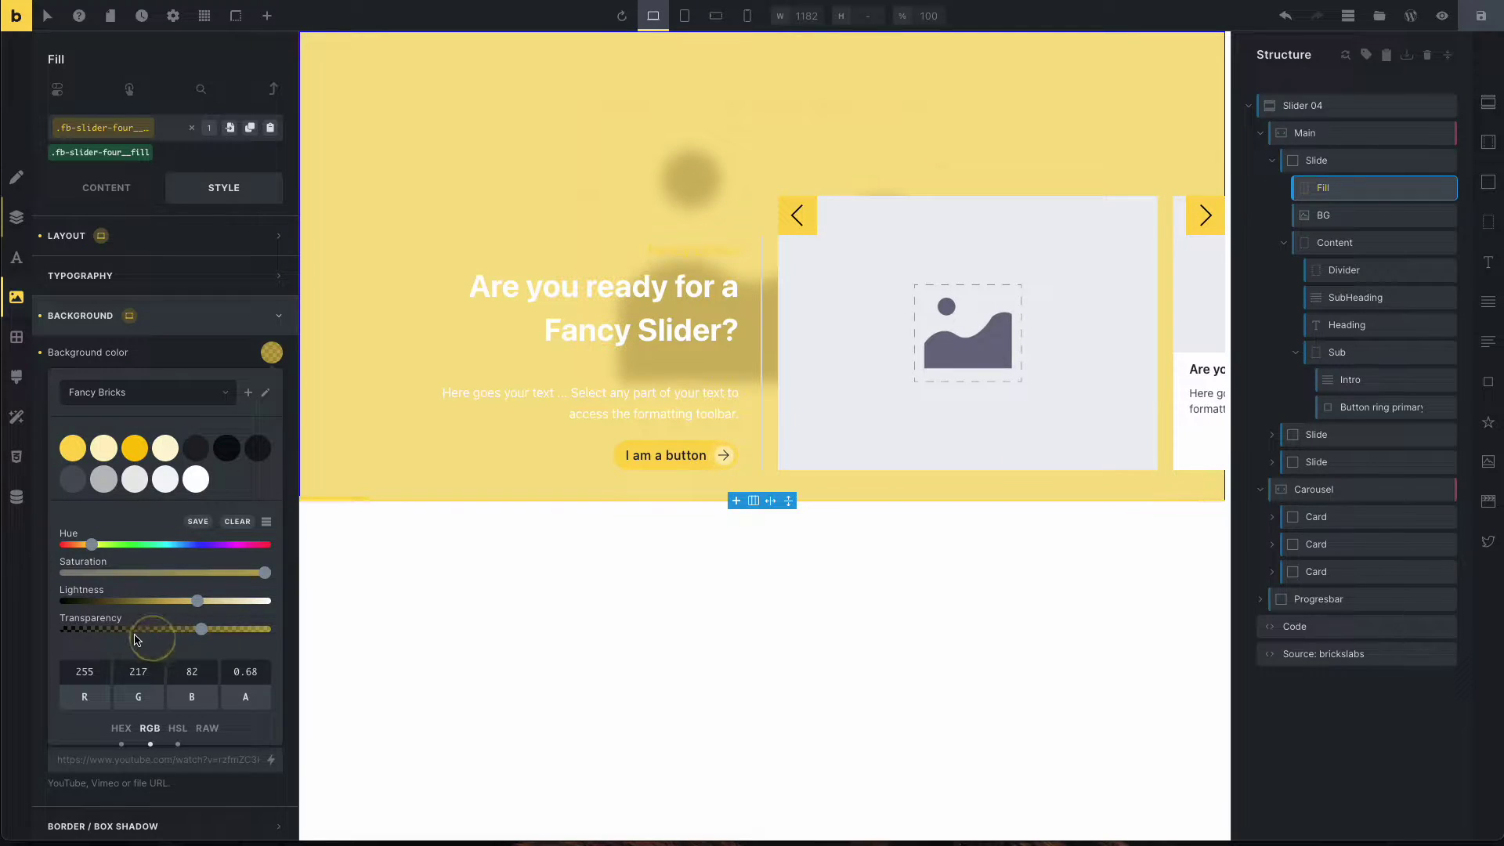
pyautogui.click(131, 448)
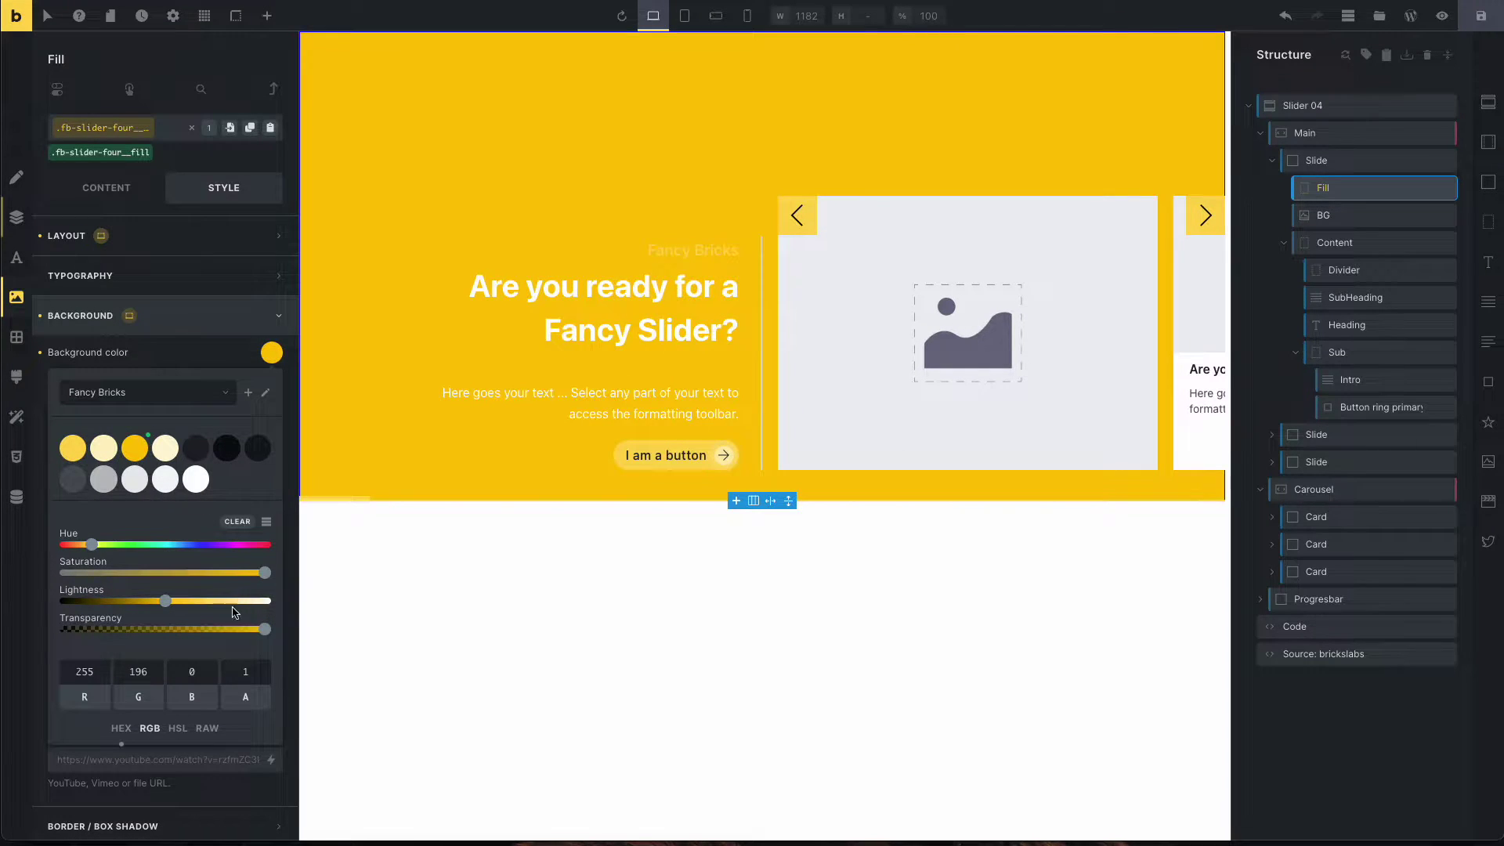
pyautogui.moveTo(176, 629); pyautogui.dragTo(225, 629)
pyautogui.click(95, 601)
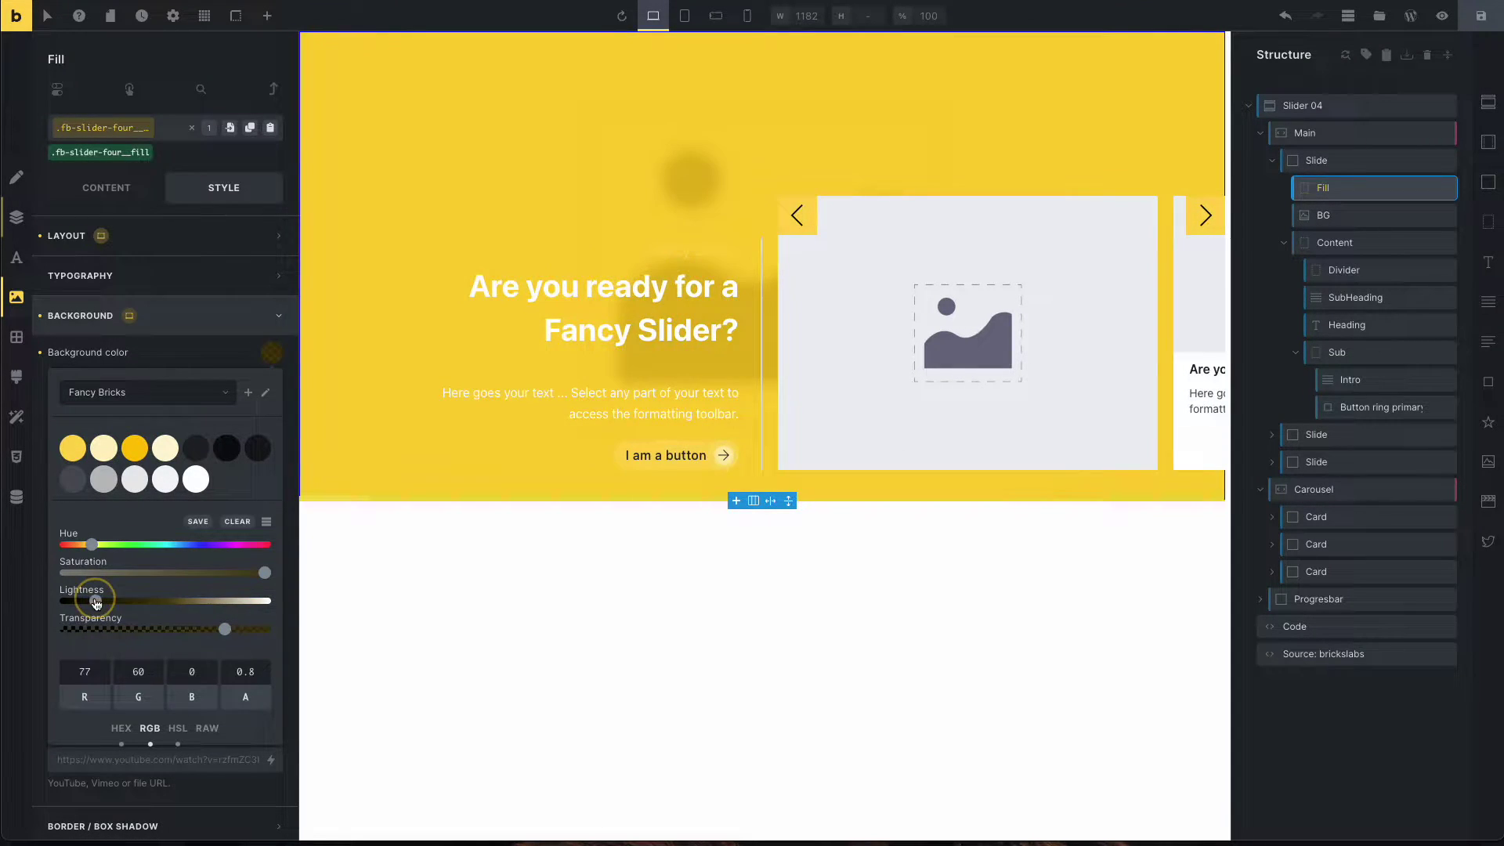
pyautogui.moveTo(95, 601)
pyautogui.mouseDown()
pyautogui.moveTo(128, 601)
pyautogui.moveTo(92, 601)
pyautogui.mouseUp()
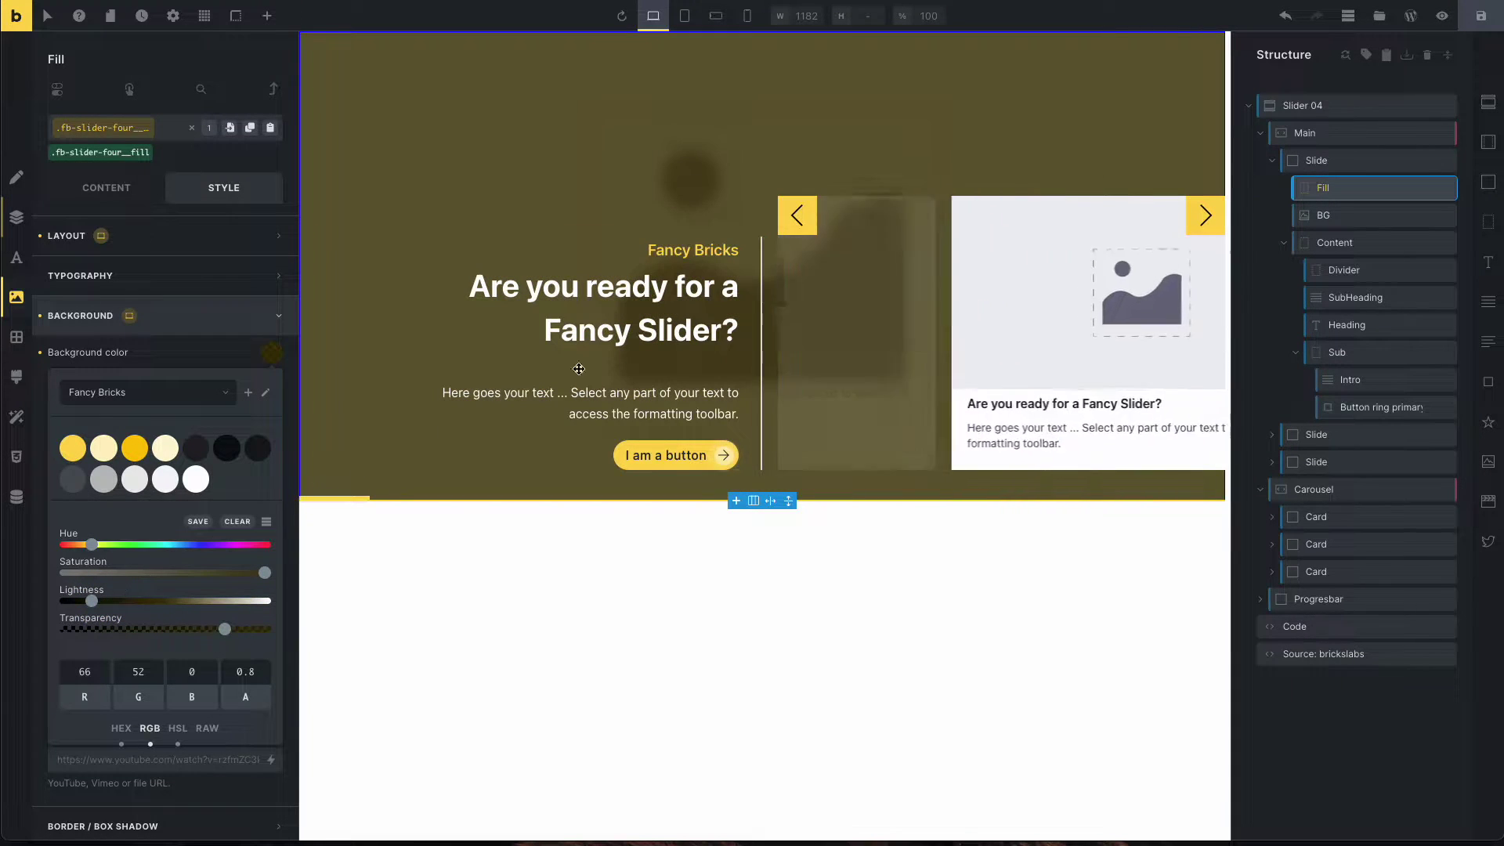
pyautogui.click(1476, 16)
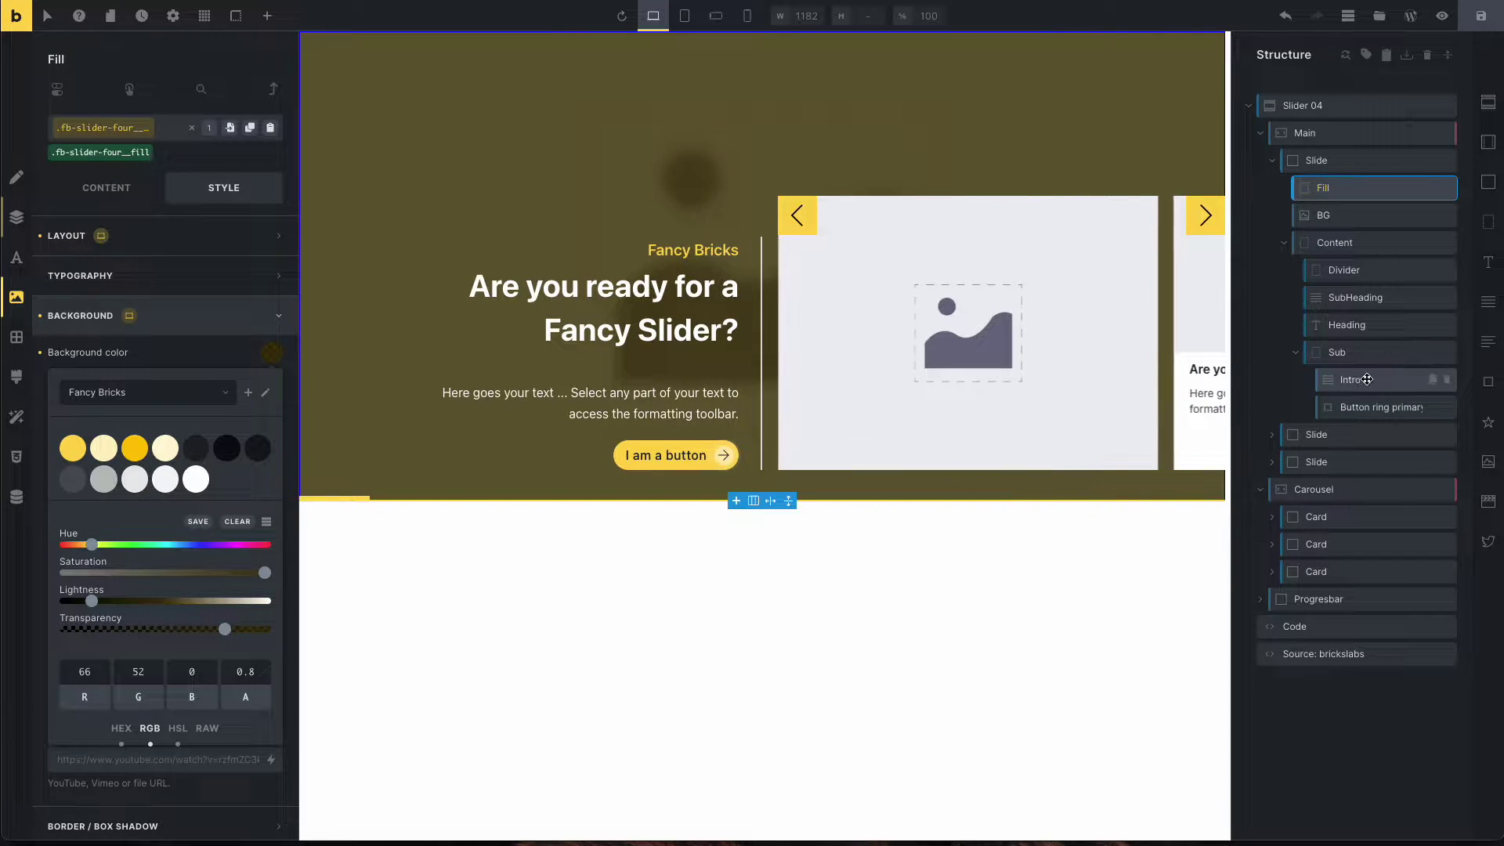
# Replace the first slide's BG placeholder with image-151.jpg from the media library.
pyautogui.click(1318, 217)
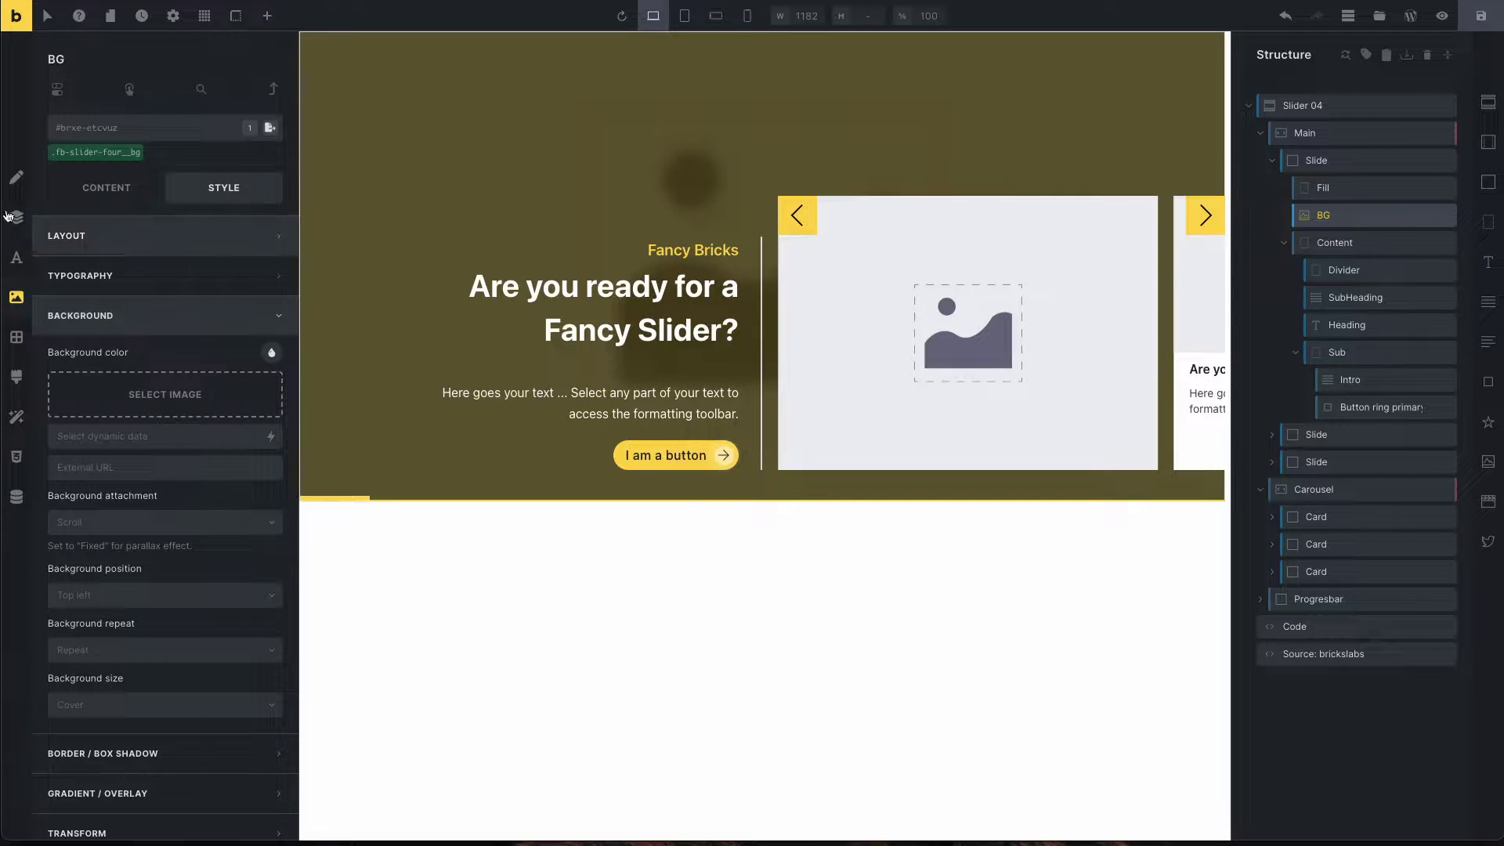
pyautogui.click(83, 193)
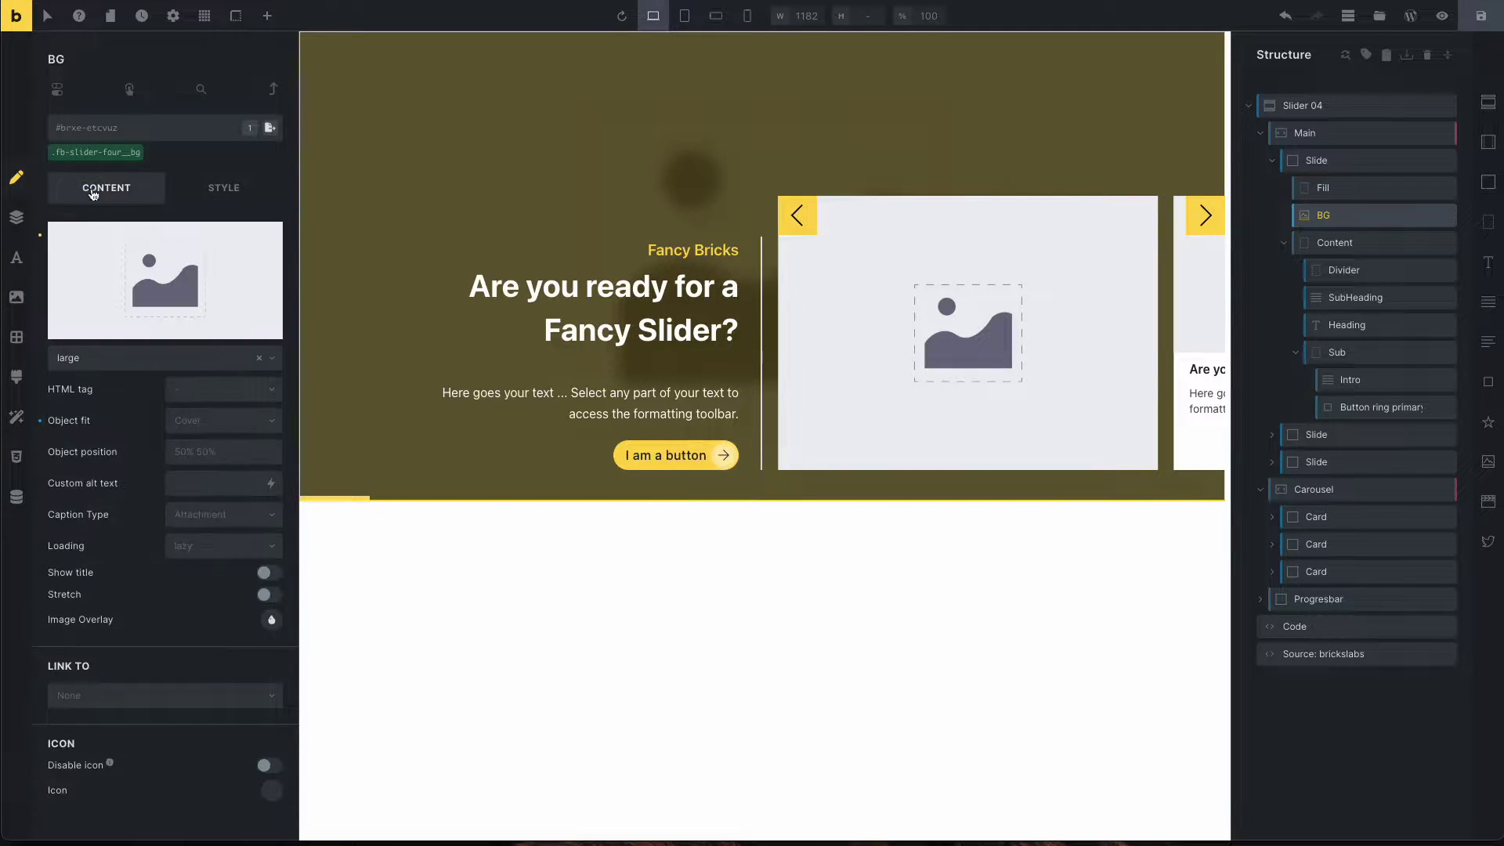
pyautogui.click(172, 299)
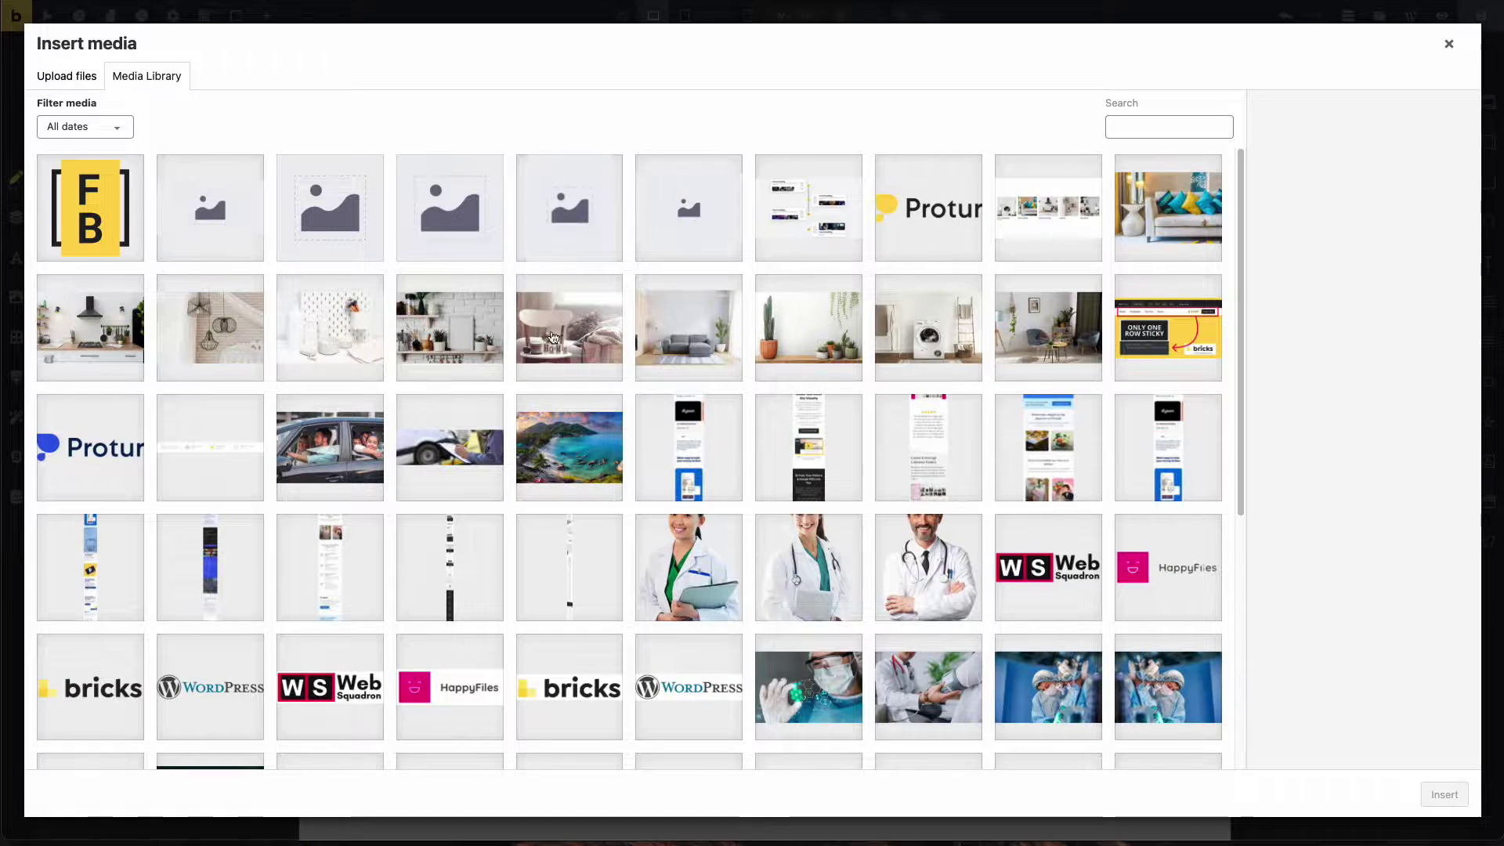
pyautogui.click(461, 333)
pyautogui.click(1143, 237)
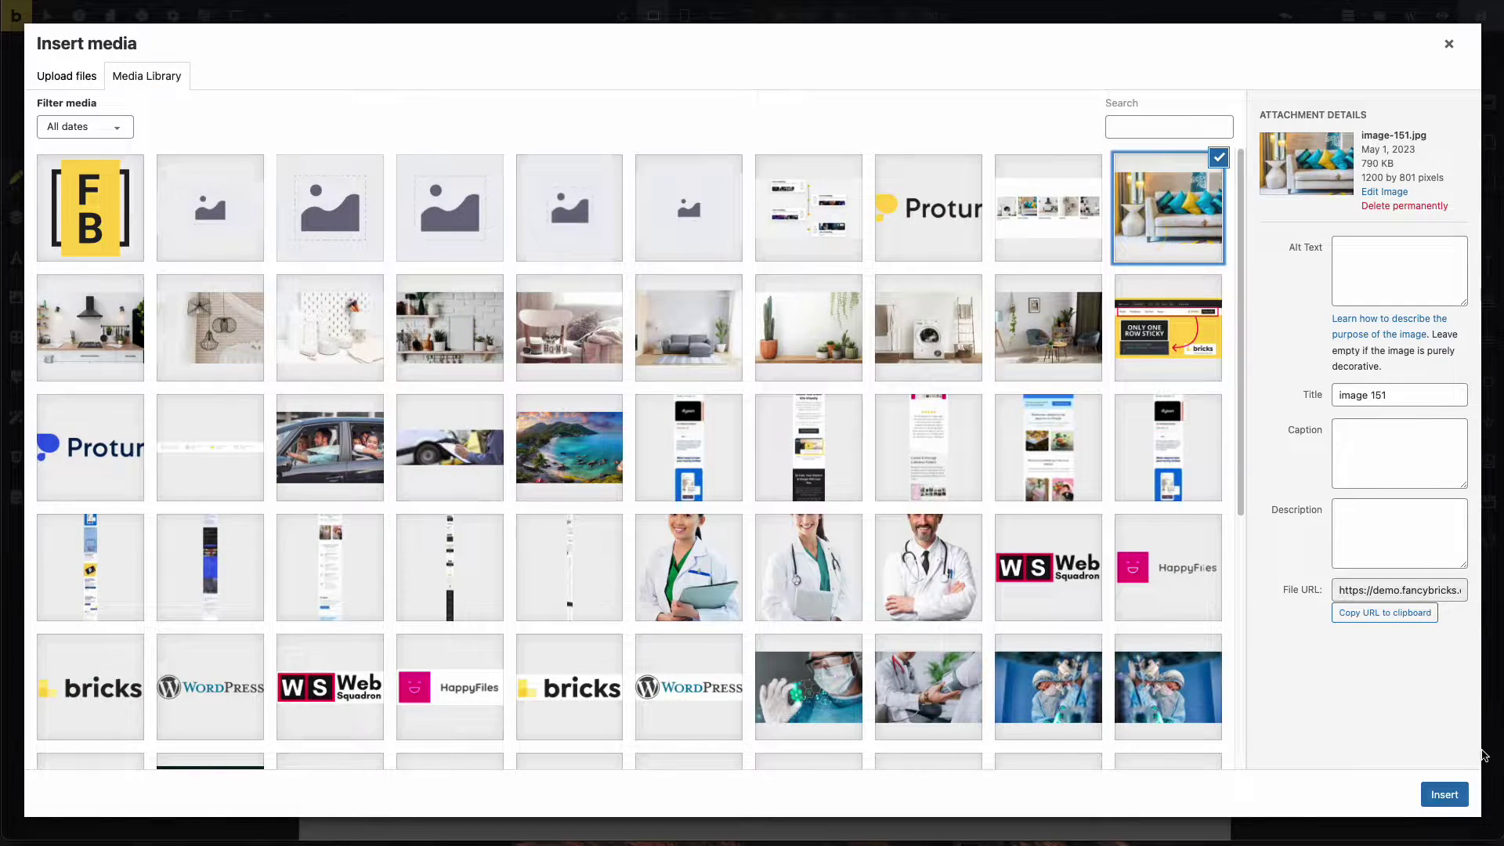
pyautogui.click(1445, 795)
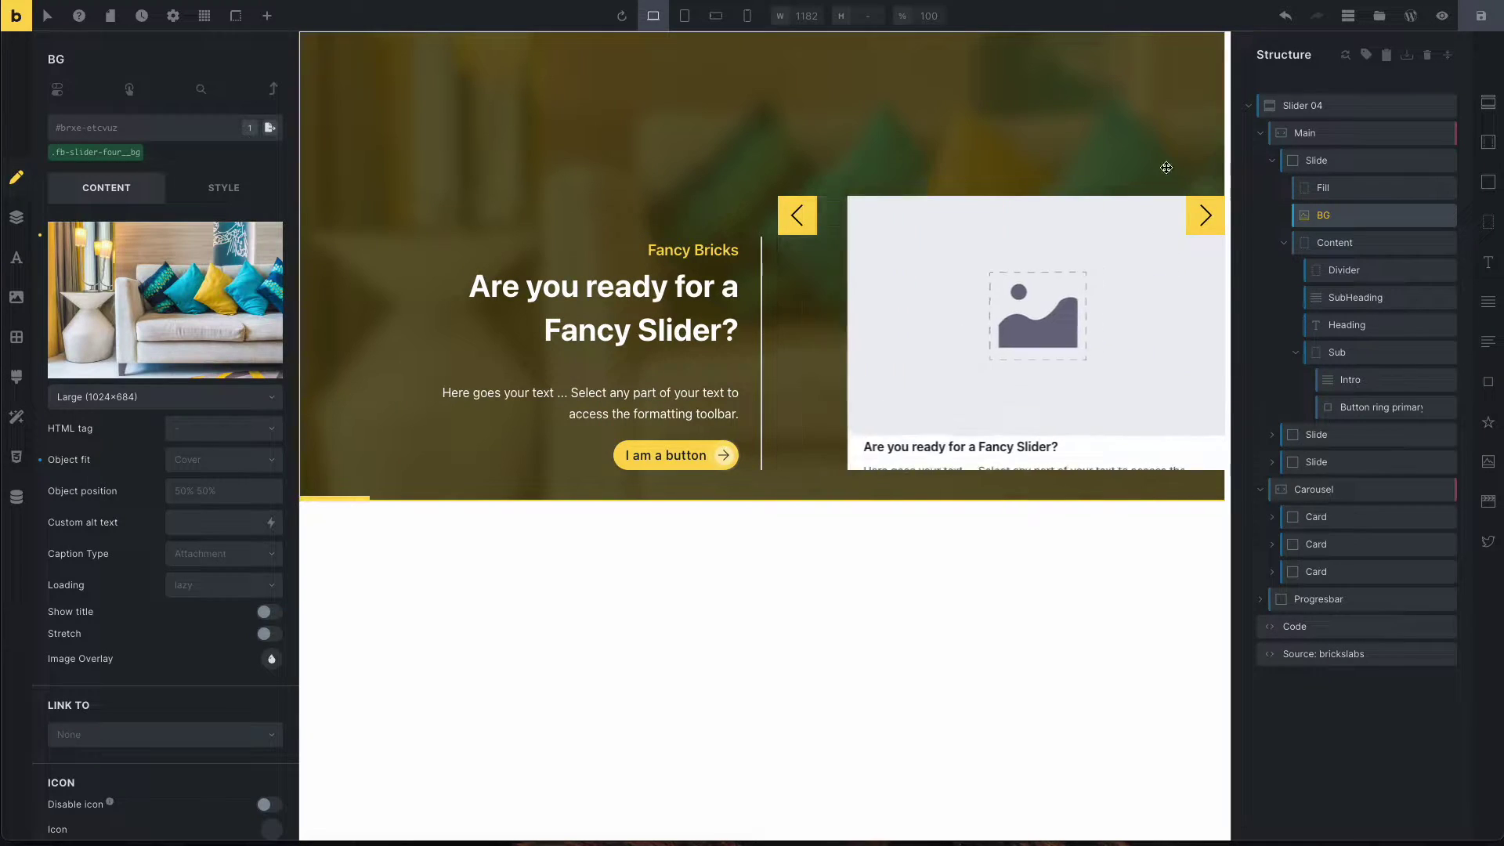
# Replace the placeholder image of the first Carousel card with image-151.jpg from the media library.
pyautogui.click(1324, 188)
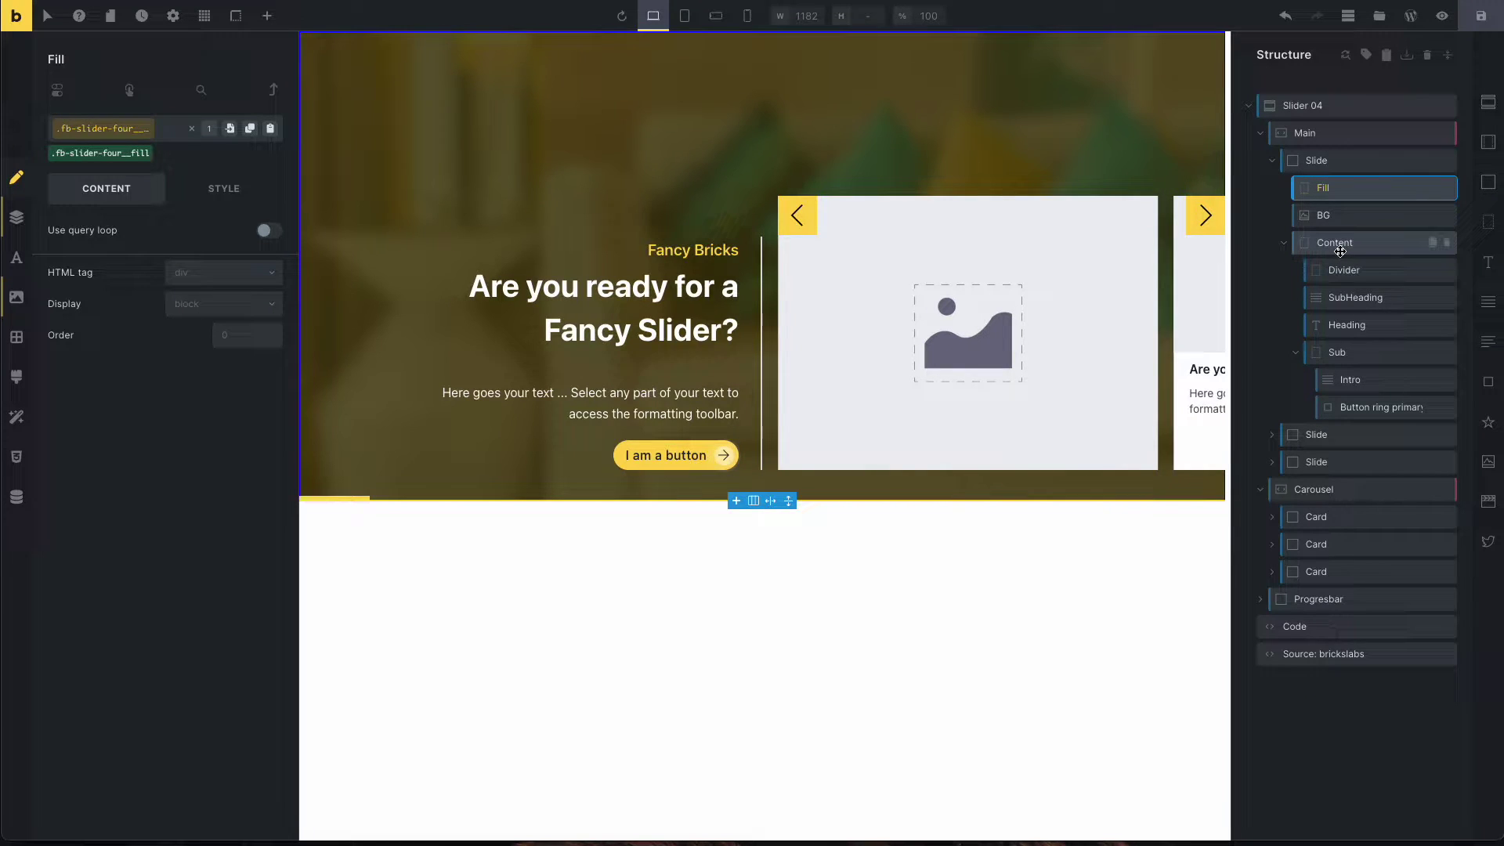
pyautogui.click(1273, 518)
pyautogui.click(1310, 543)
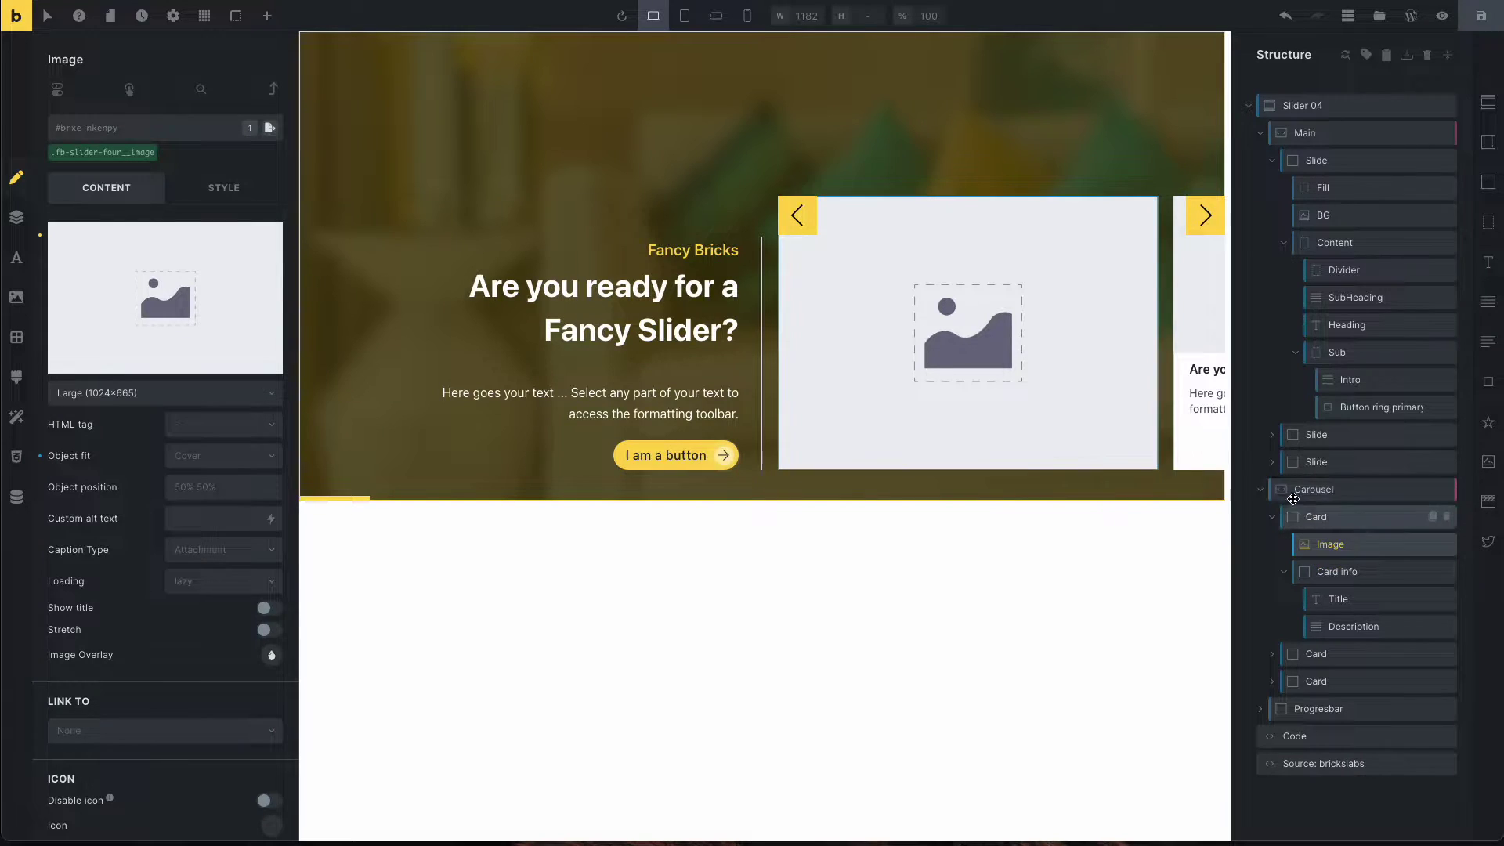
pyautogui.click(233, 312)
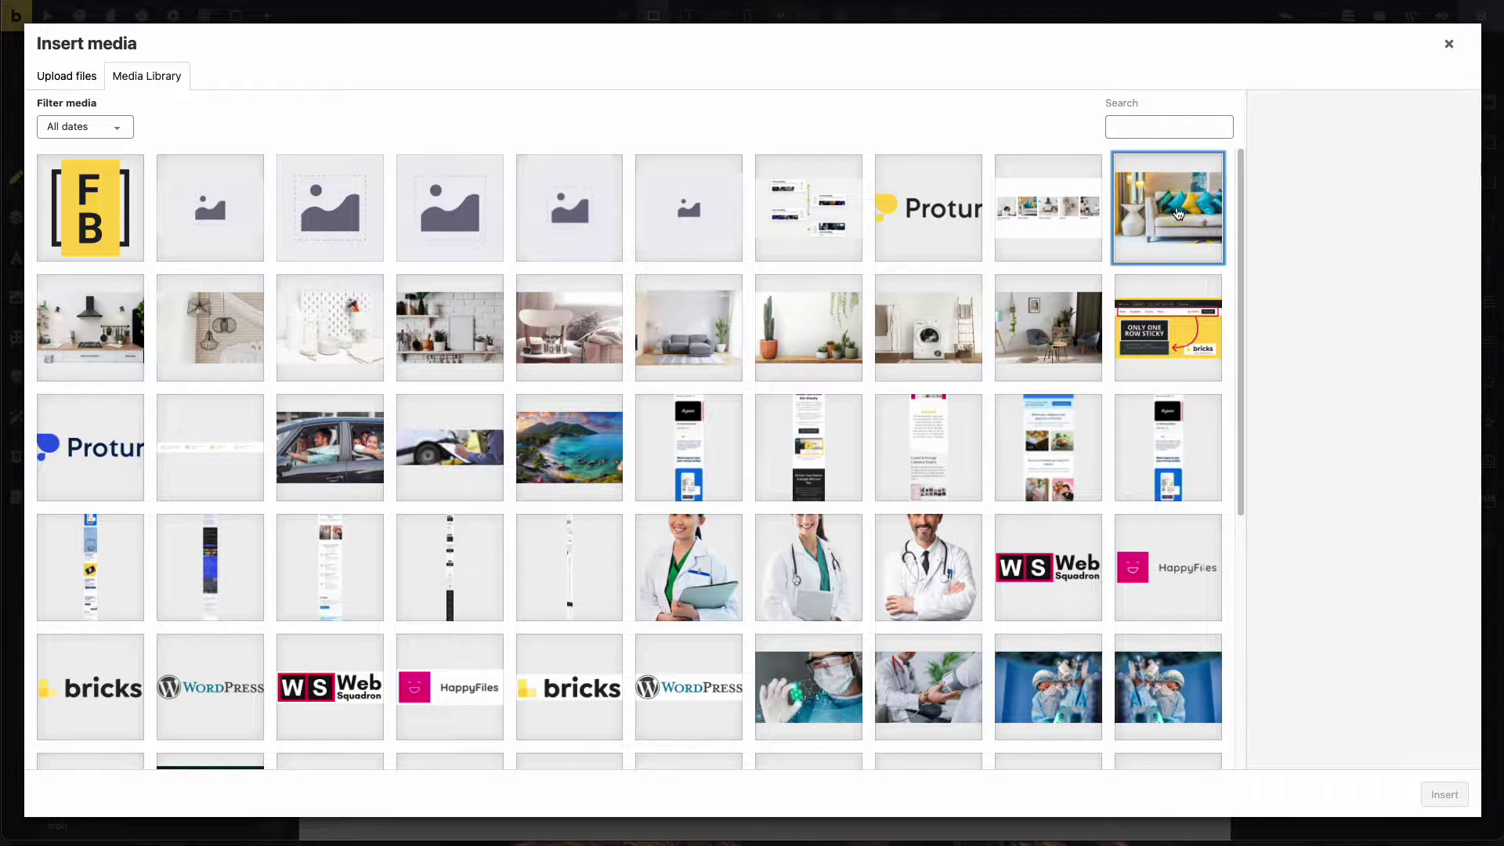
pyautogui.click(1178, 213)
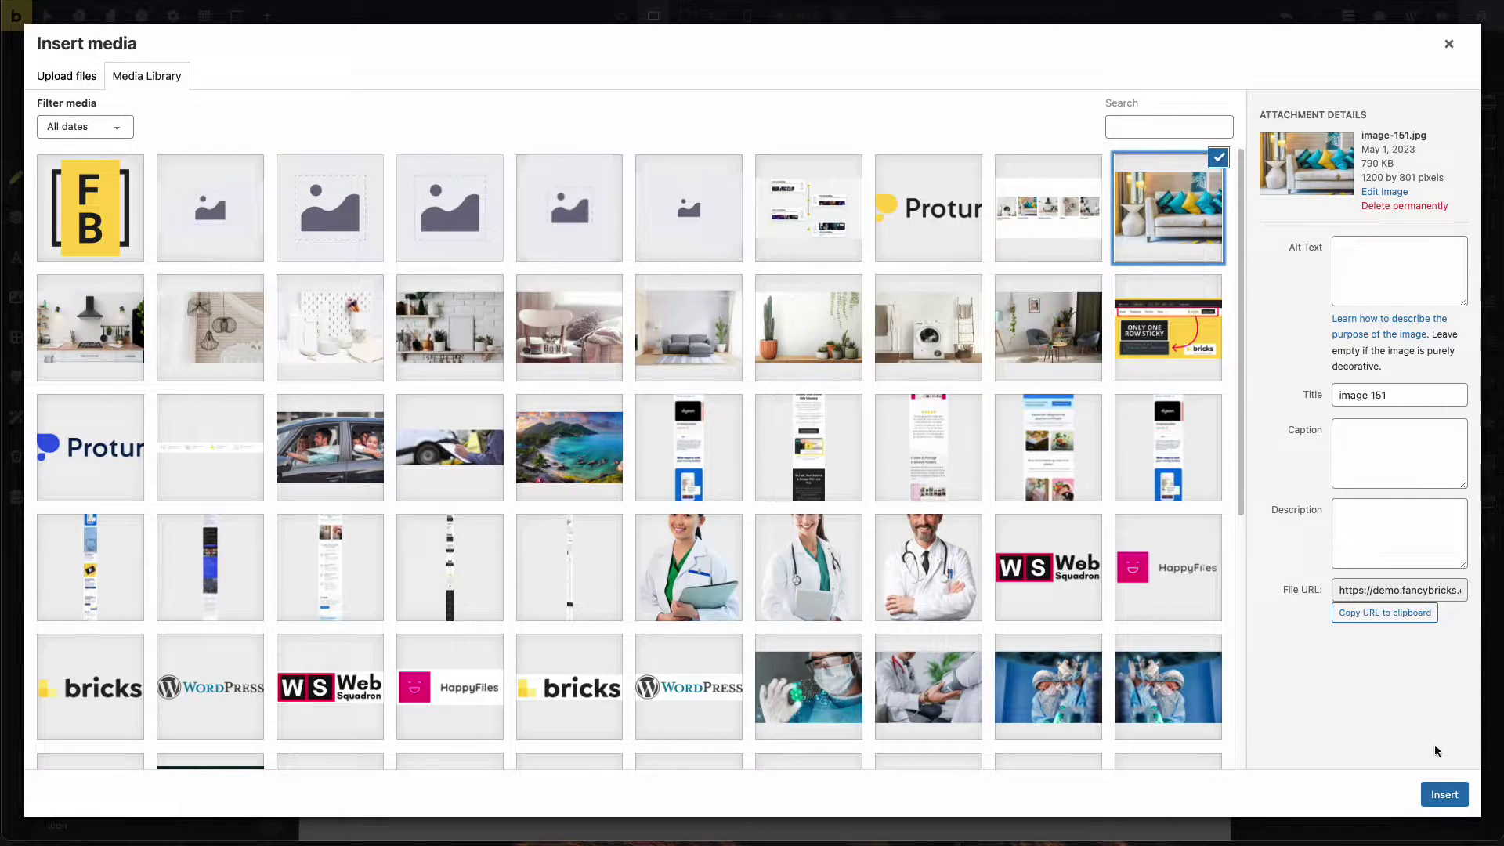
pyautogui.click(1445, 795)
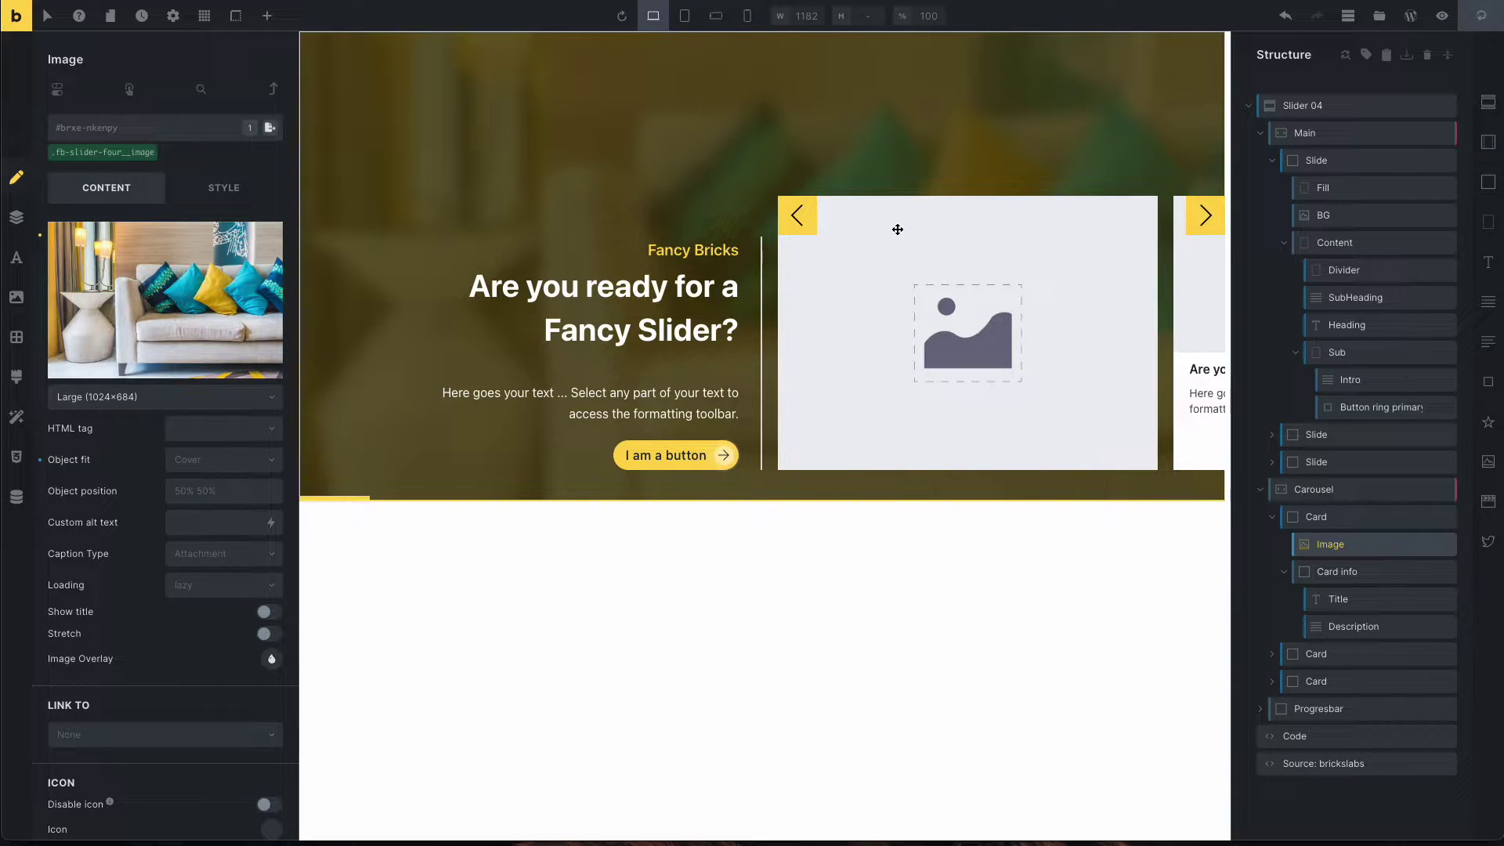
# Save the page and reload its front-end view to check the new slide and card images.
pyautogui.hotkey('ctrl', 's')
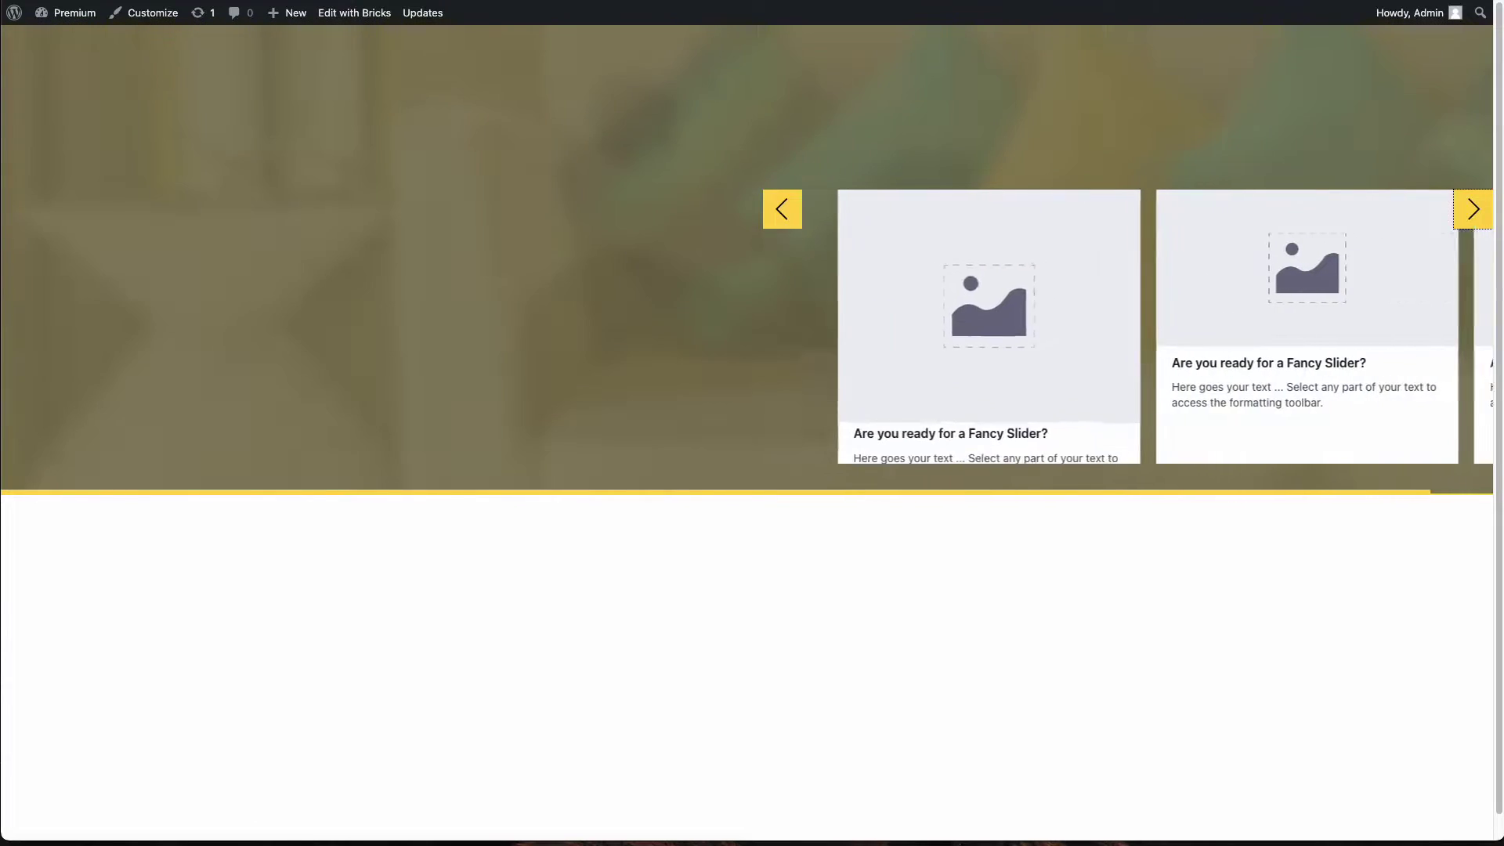
pyautogui.hotkey('ctrl', 'r')
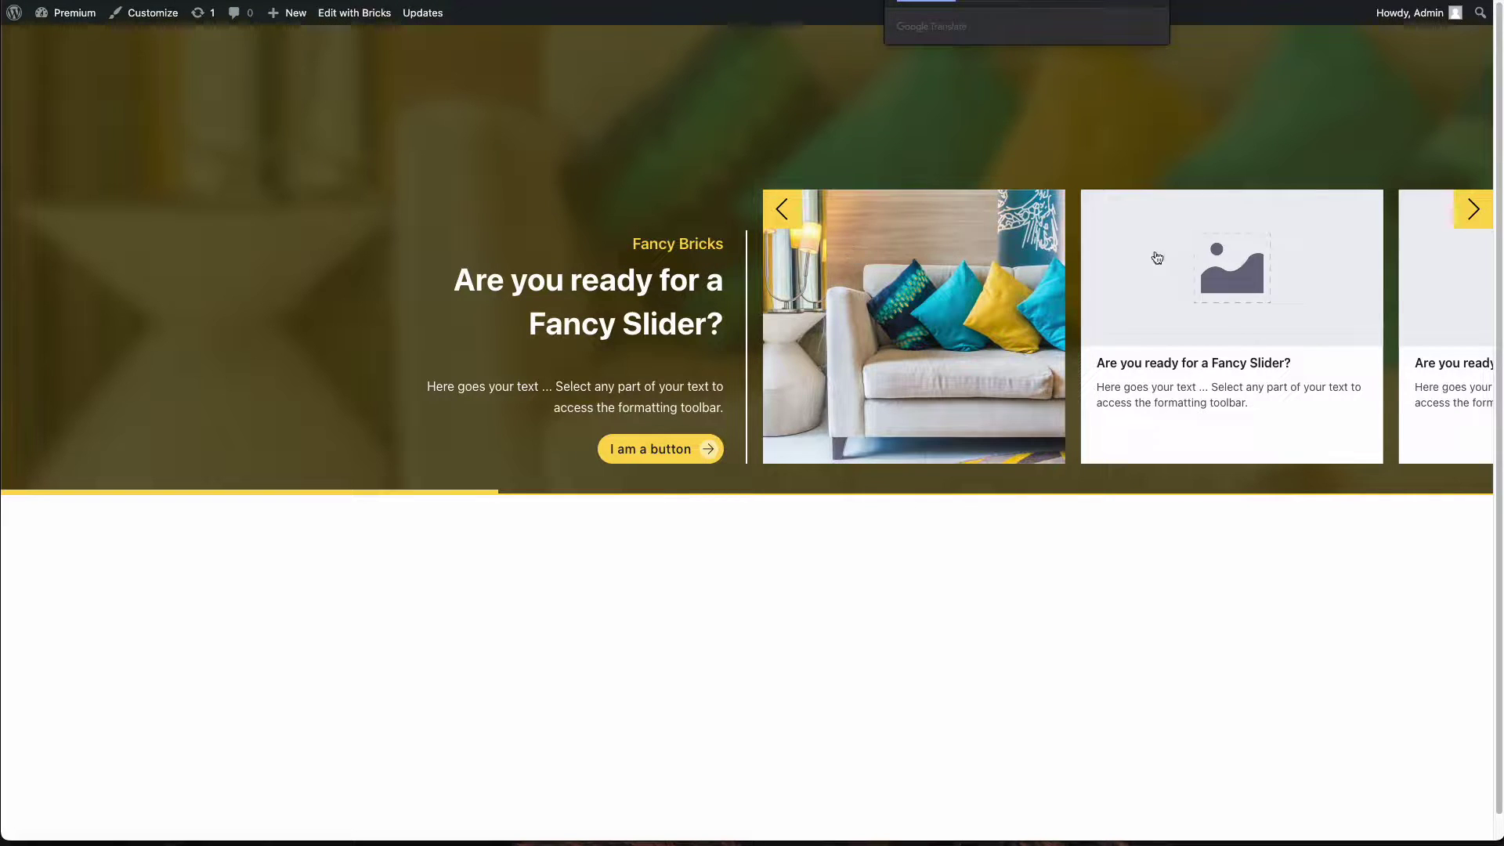
pyautogui.hotkey('ctrl', 'Tab')
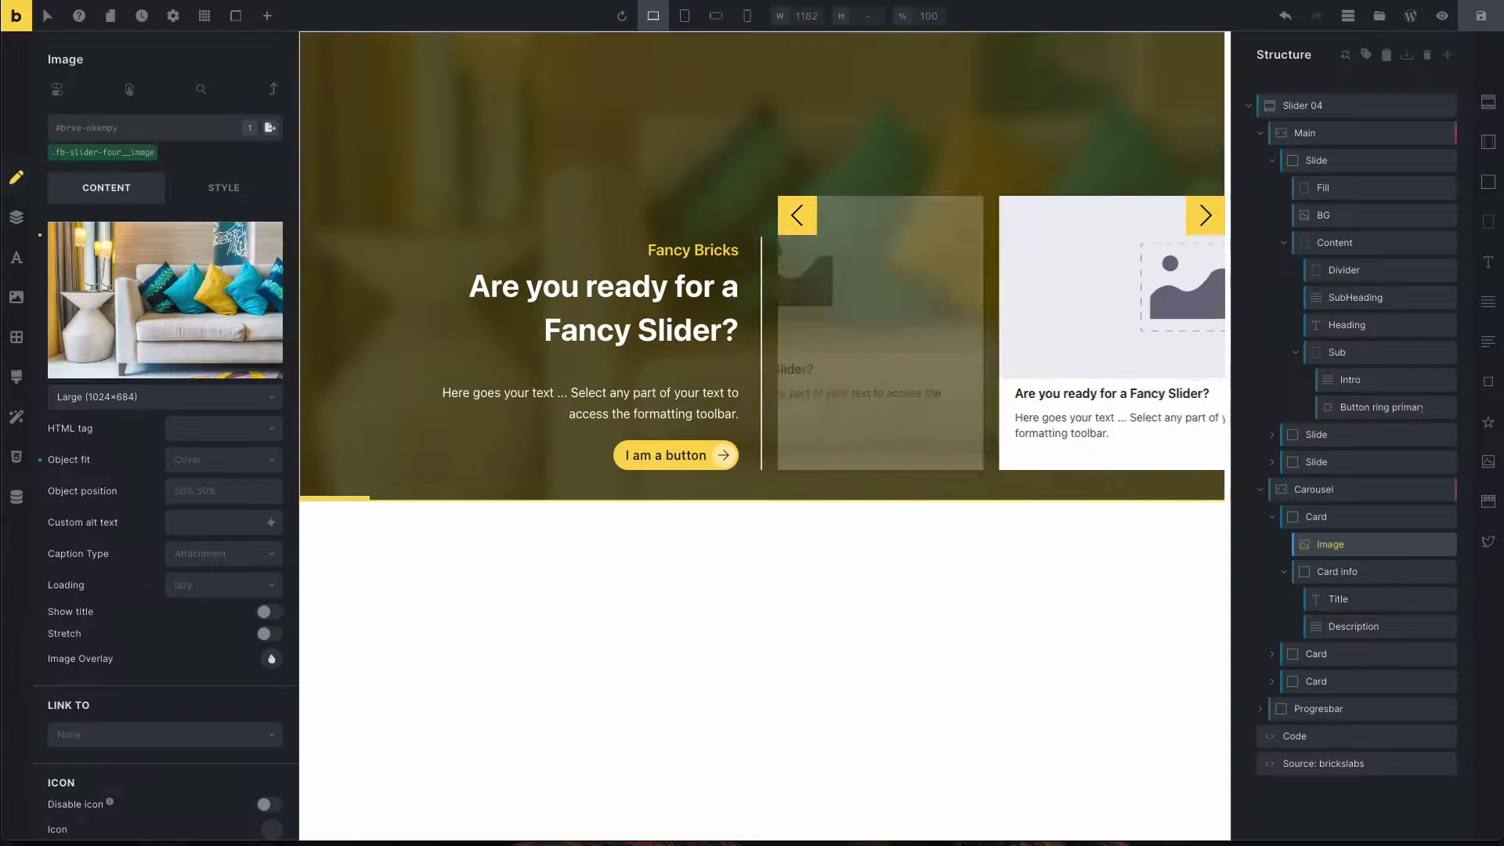
# Select the divider class of the first slide's Divider element and review its layout settings.
pyautogui.click(1340, 600)
pyautogui.click(1342, 269)
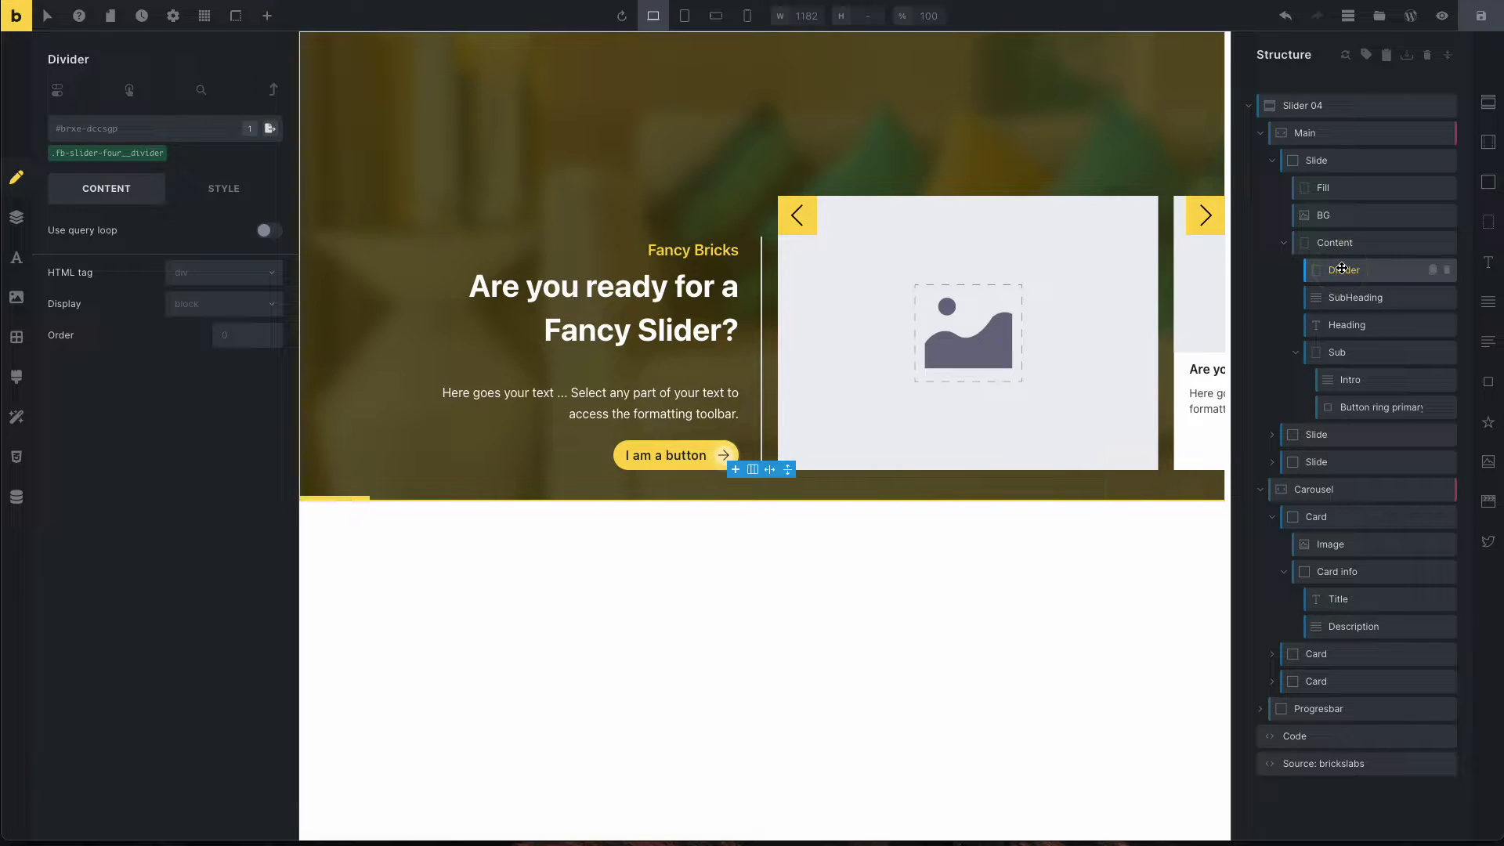
pyautogui.click(107, 161)
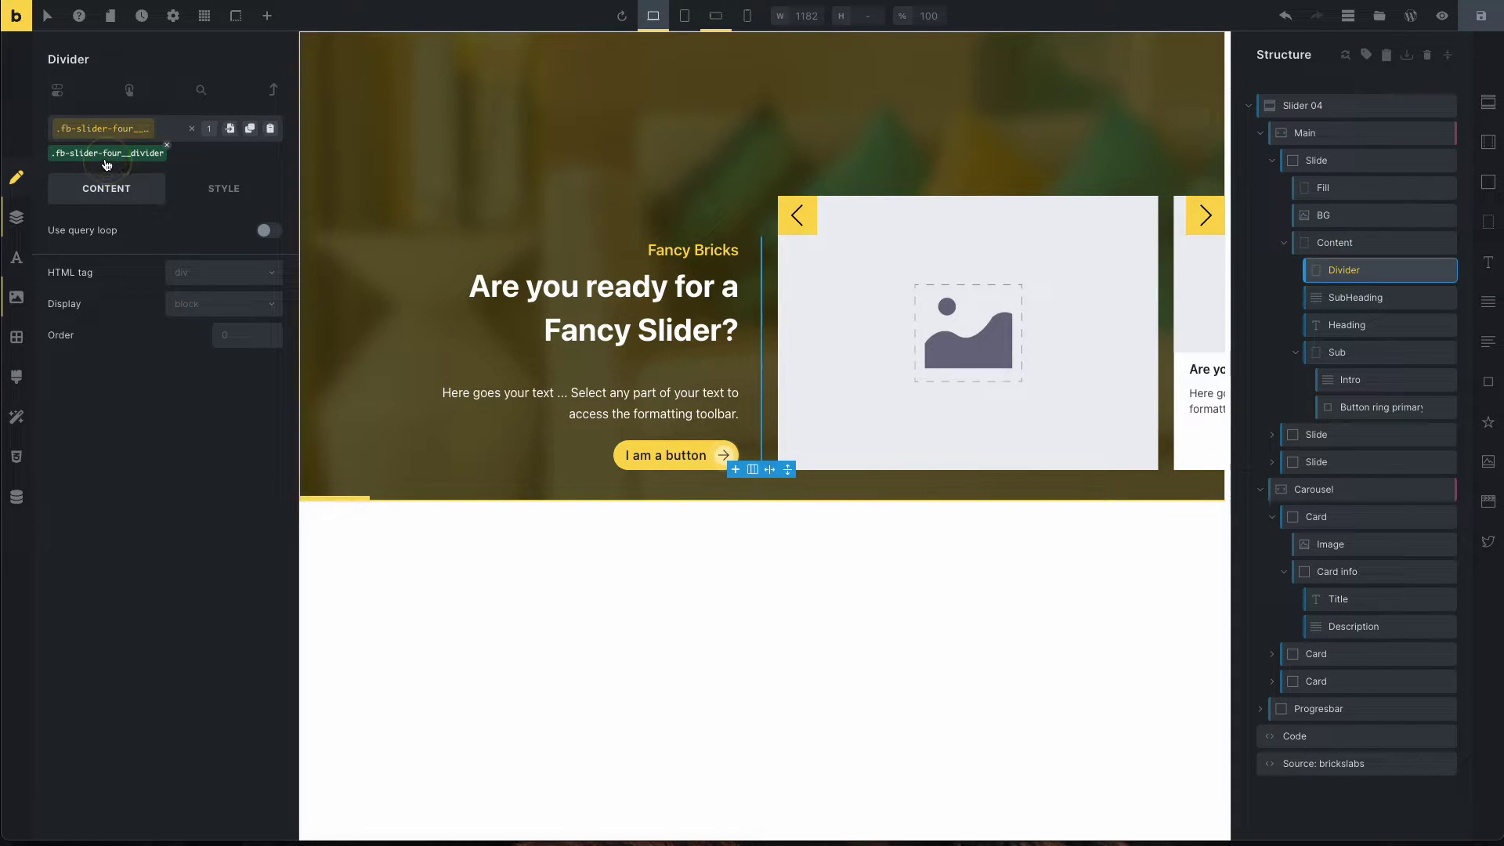
pyautogui.click(208, 189)
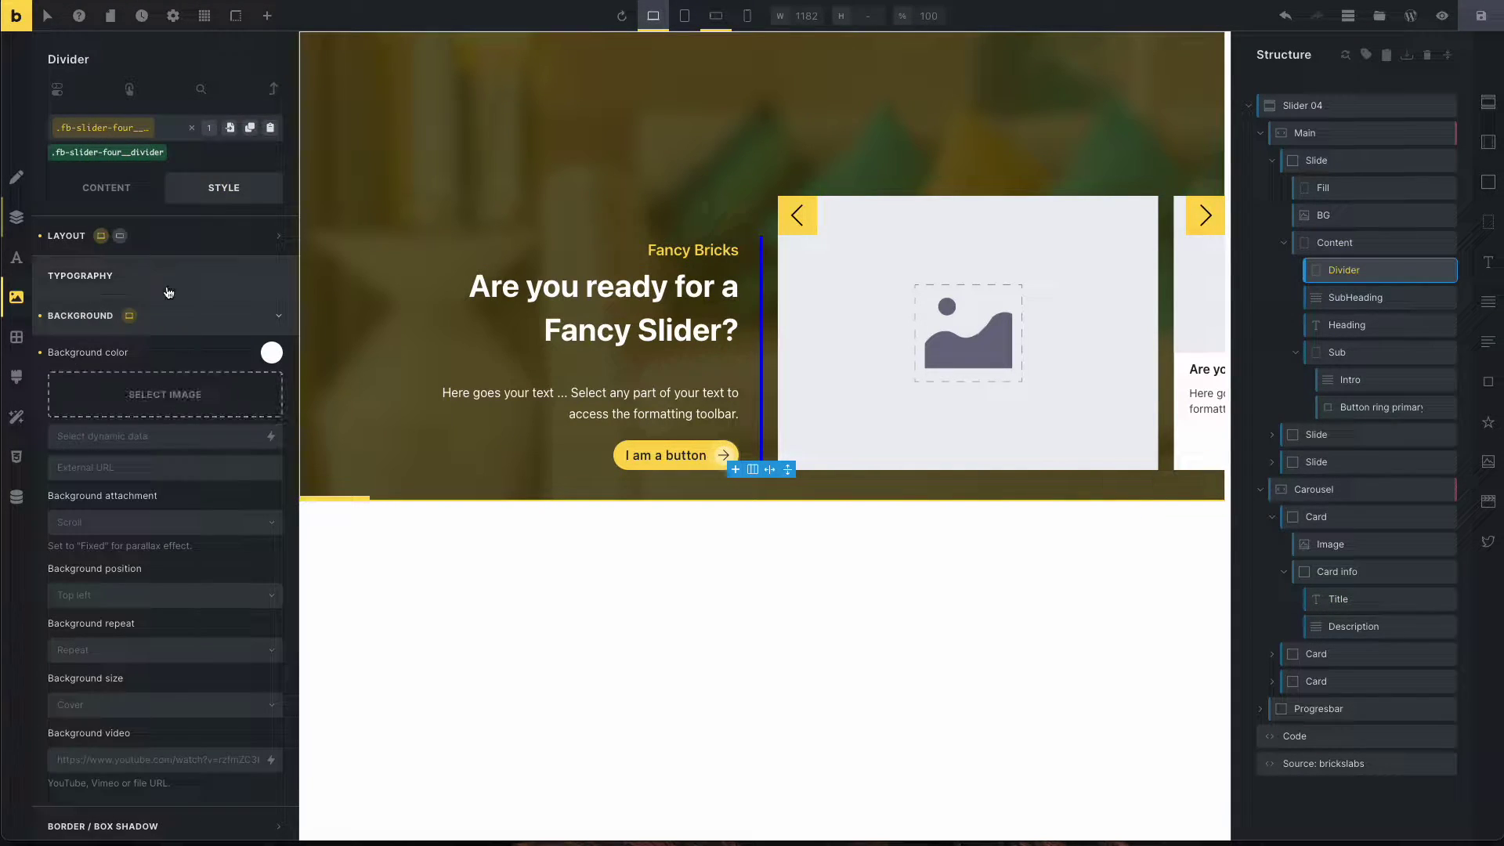
pyautogui.click(219, 249)
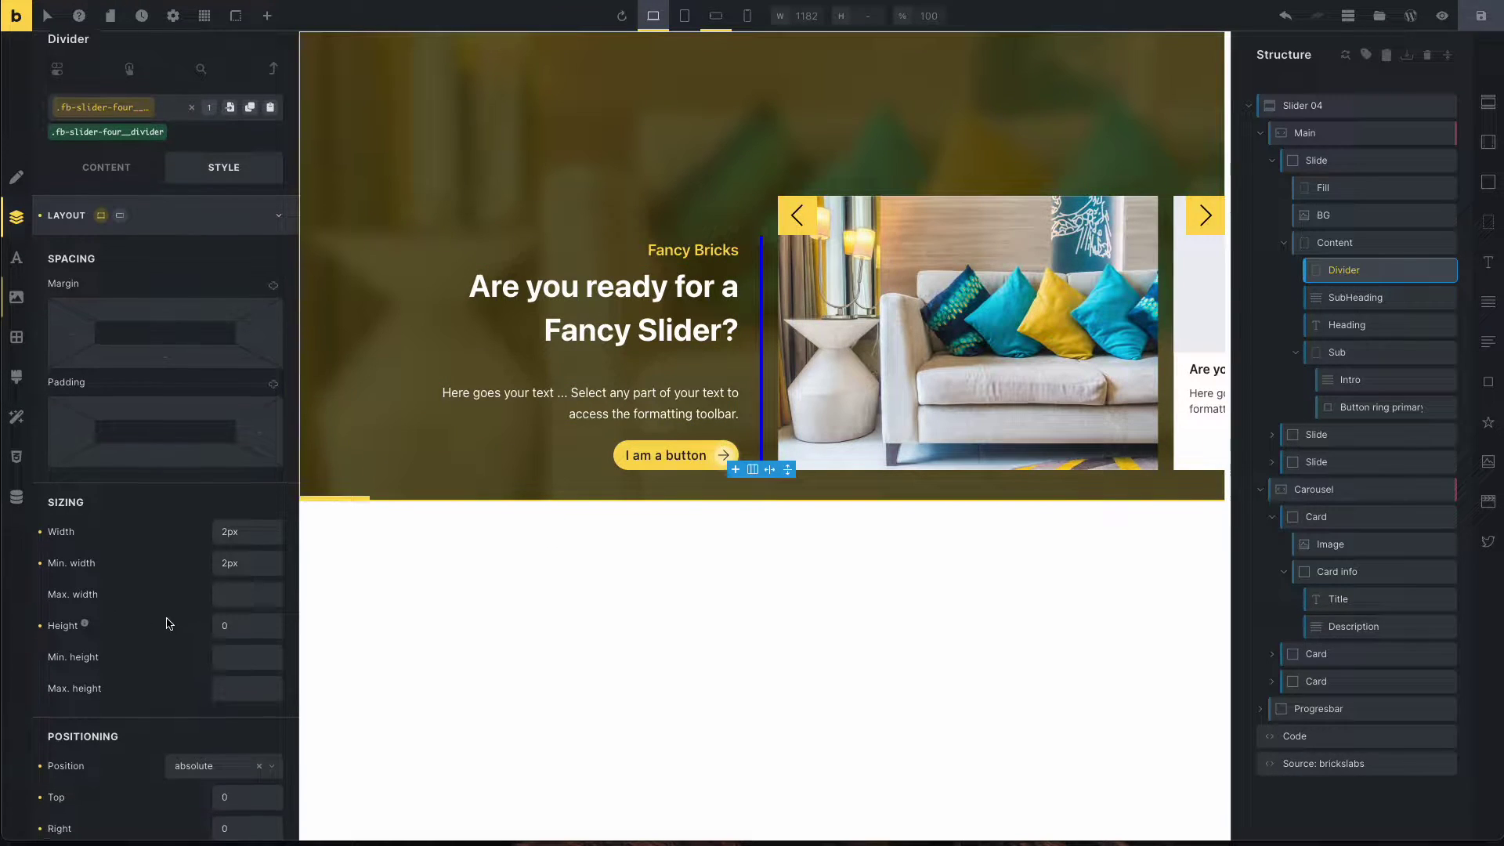
pyautogui.click(193, 238)
pyautogui.click(200, 278)
pyautogui.click(200, 284)
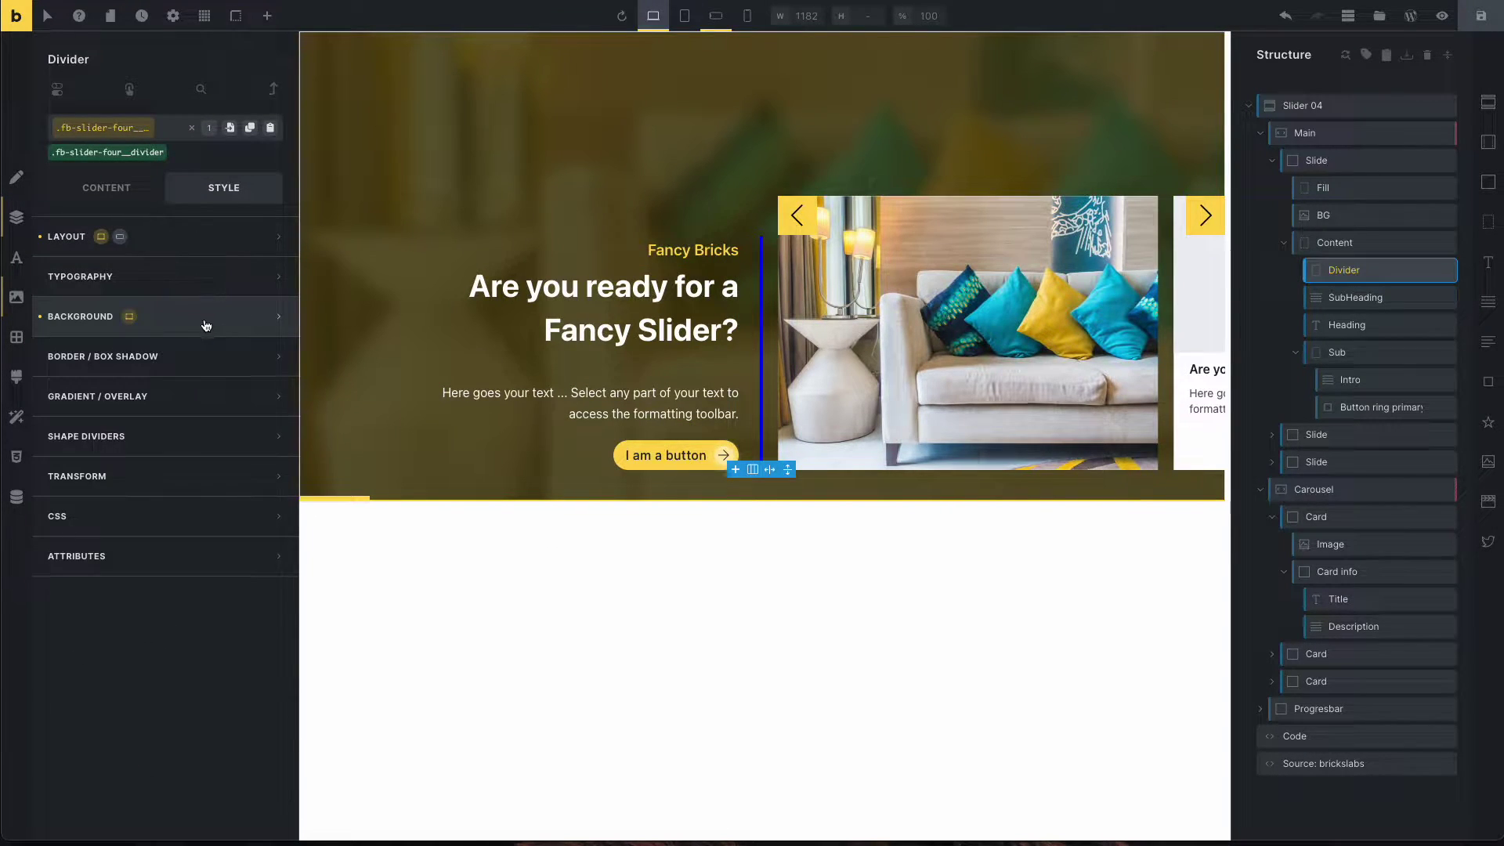
# Set the divider class's background colour to yellow #ffd64f, save the page and check the front-end slider.
pyautogui.click(202, 318)
pyautogui.click(271, 352)
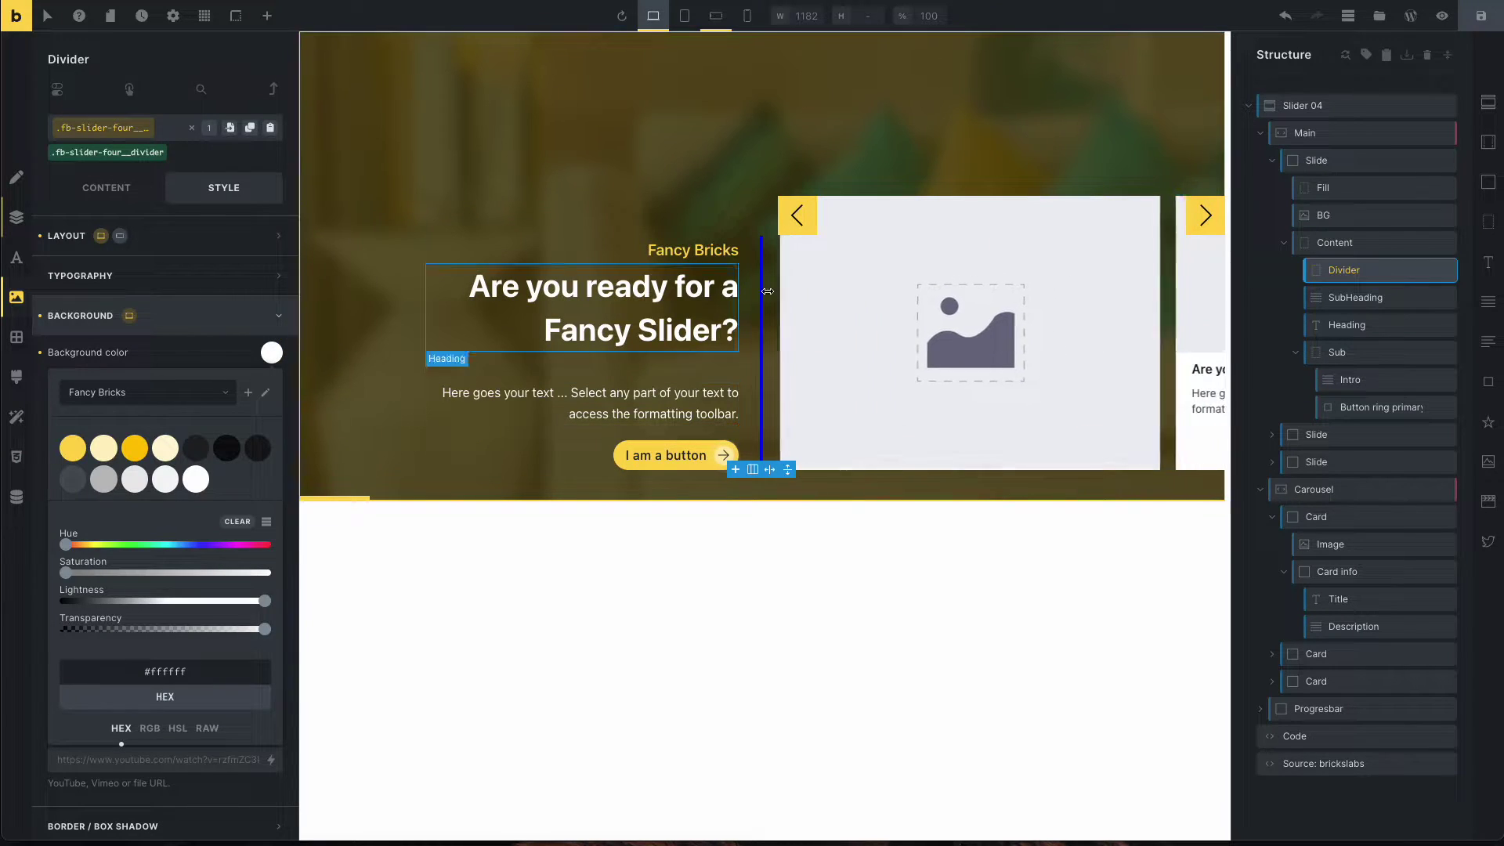
pyautogui.click(65, 455)
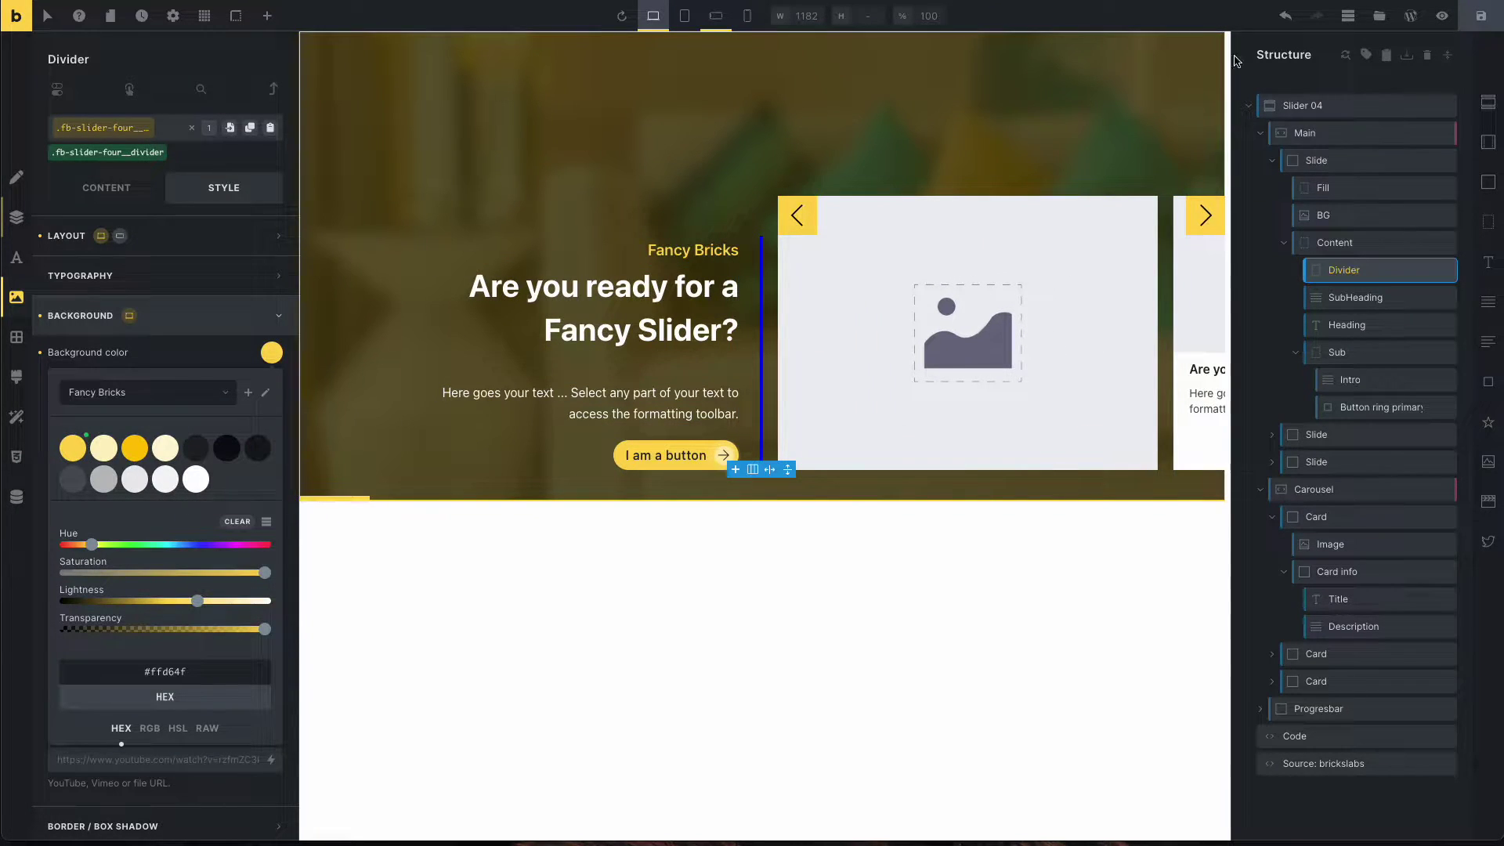
pyautogui.click(1481, 16)
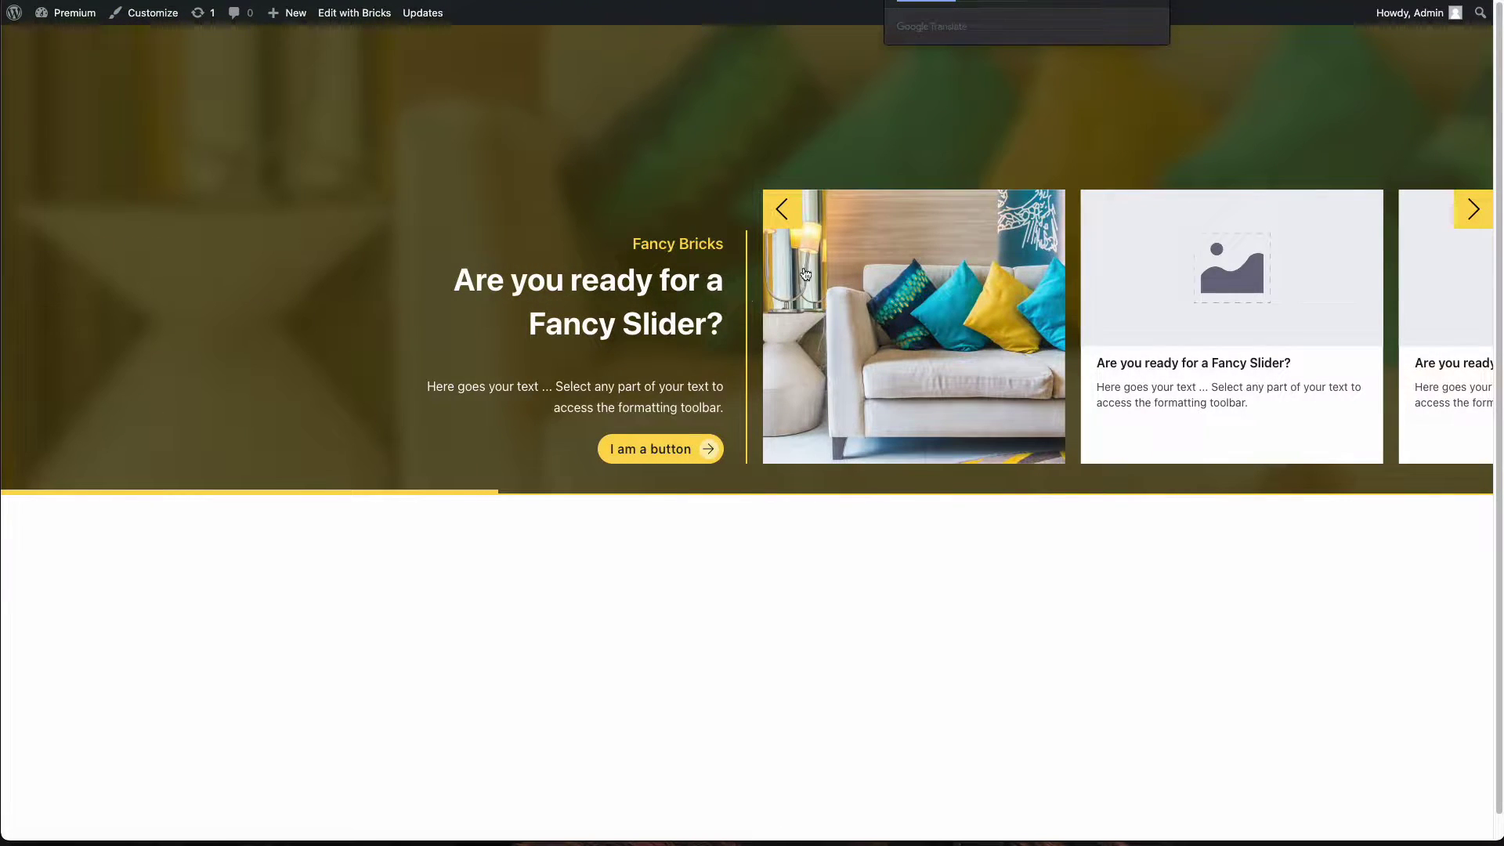
pyautogui.click(1474, 210)
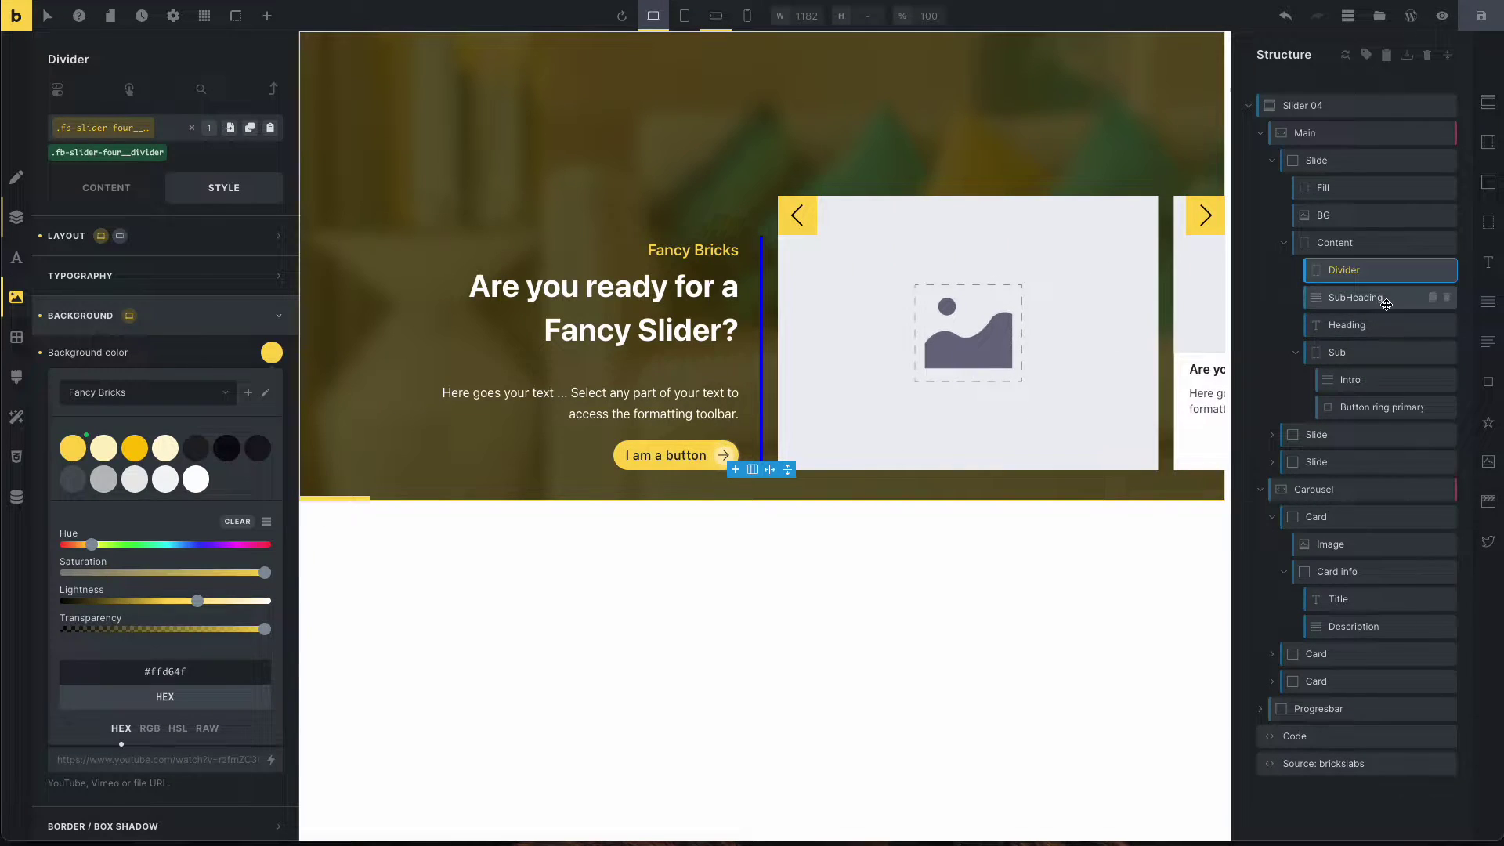
# Review the text content and typography settings of the first slide's SubHeading class.
pyautogui.click(1356, 297)
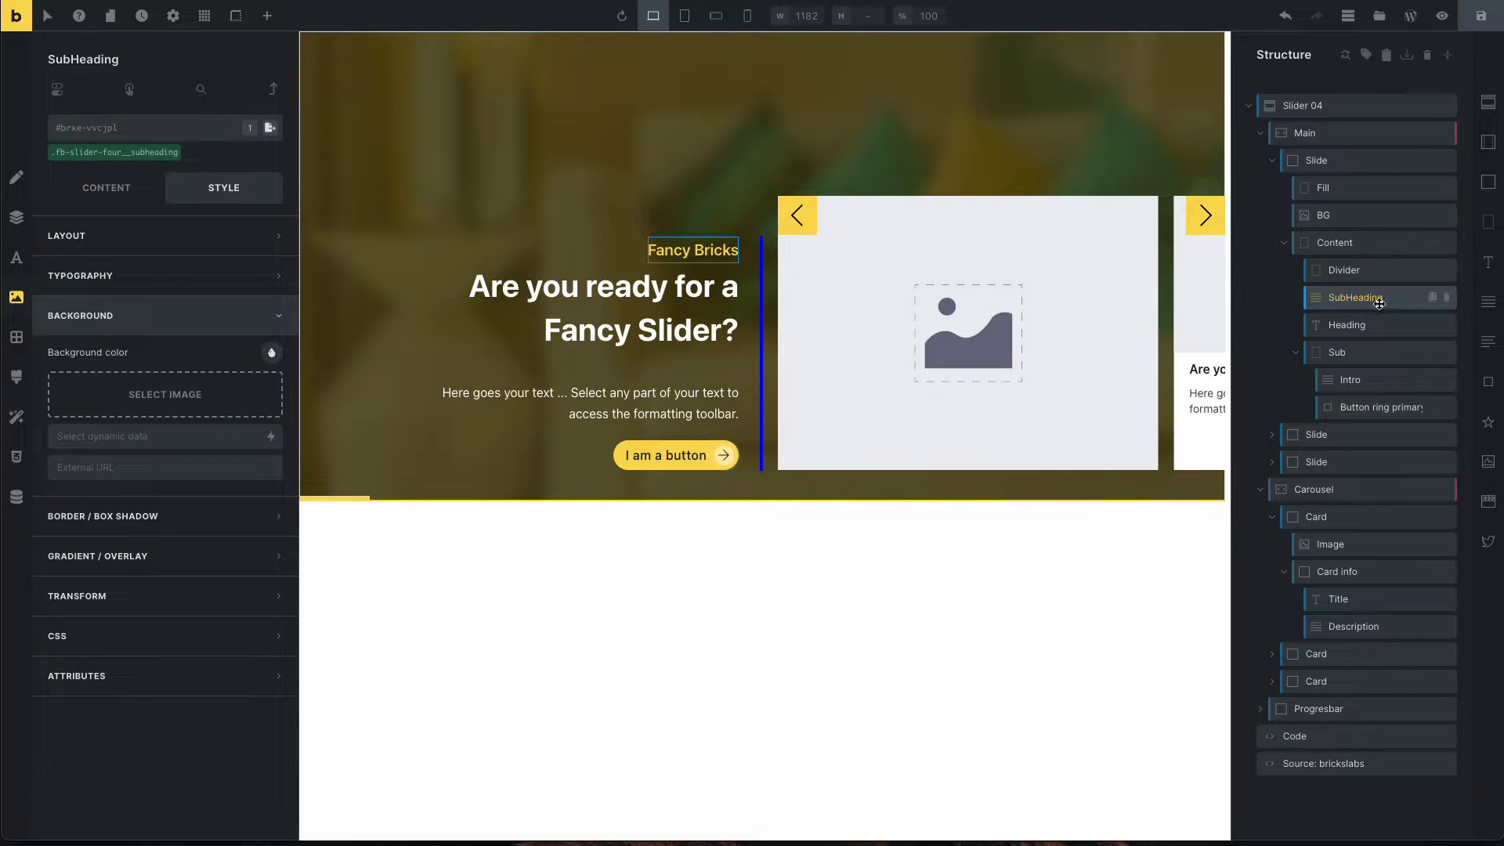
pyautogui.click(129, 154)
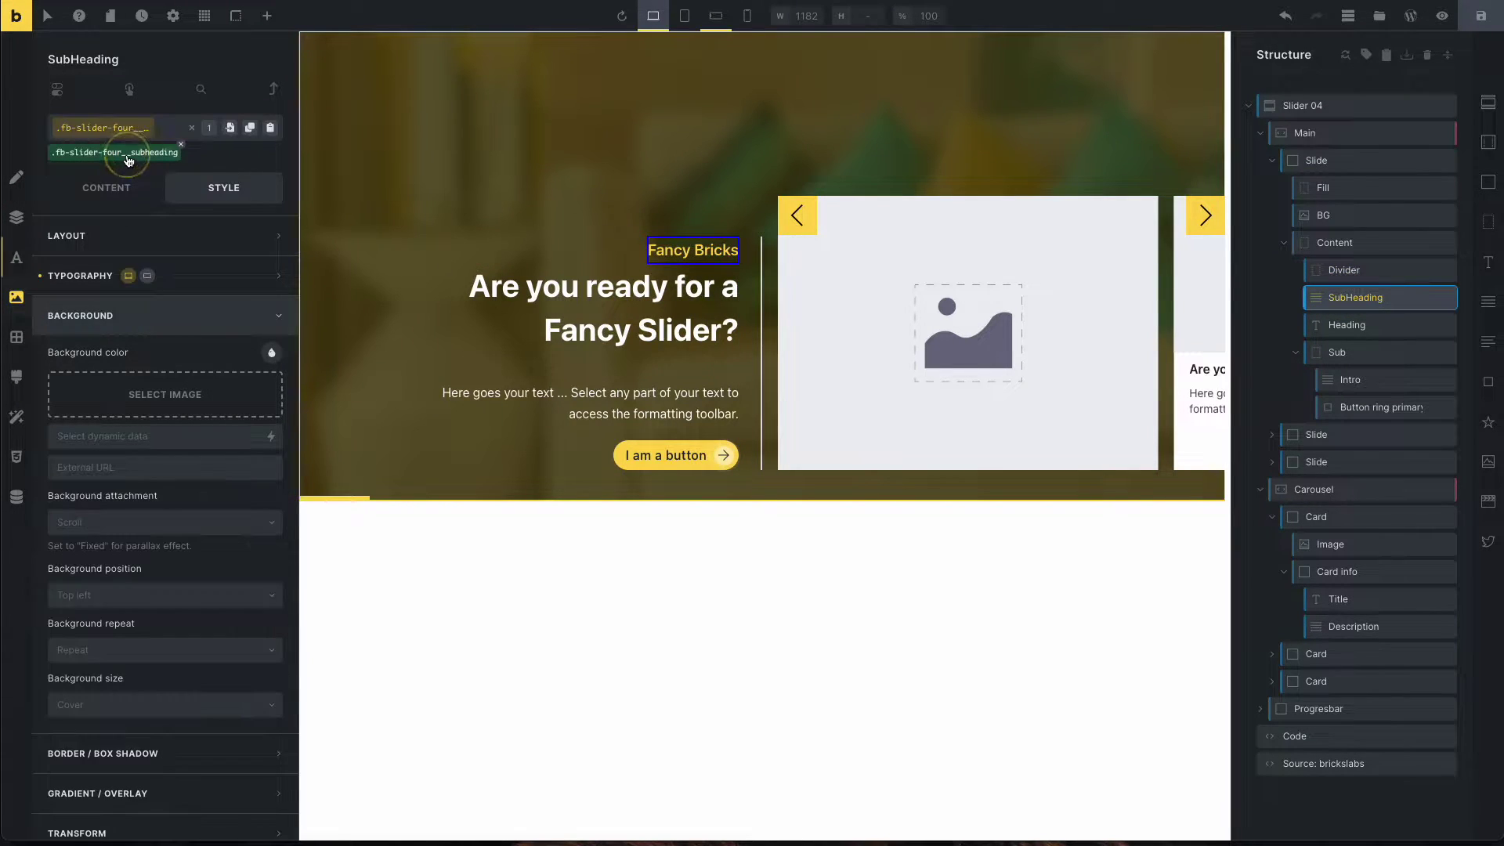
pyautogui.click(106, 187)
pyautogui.moveTo(129, 232); pyautogui.dragTo(27, 231)
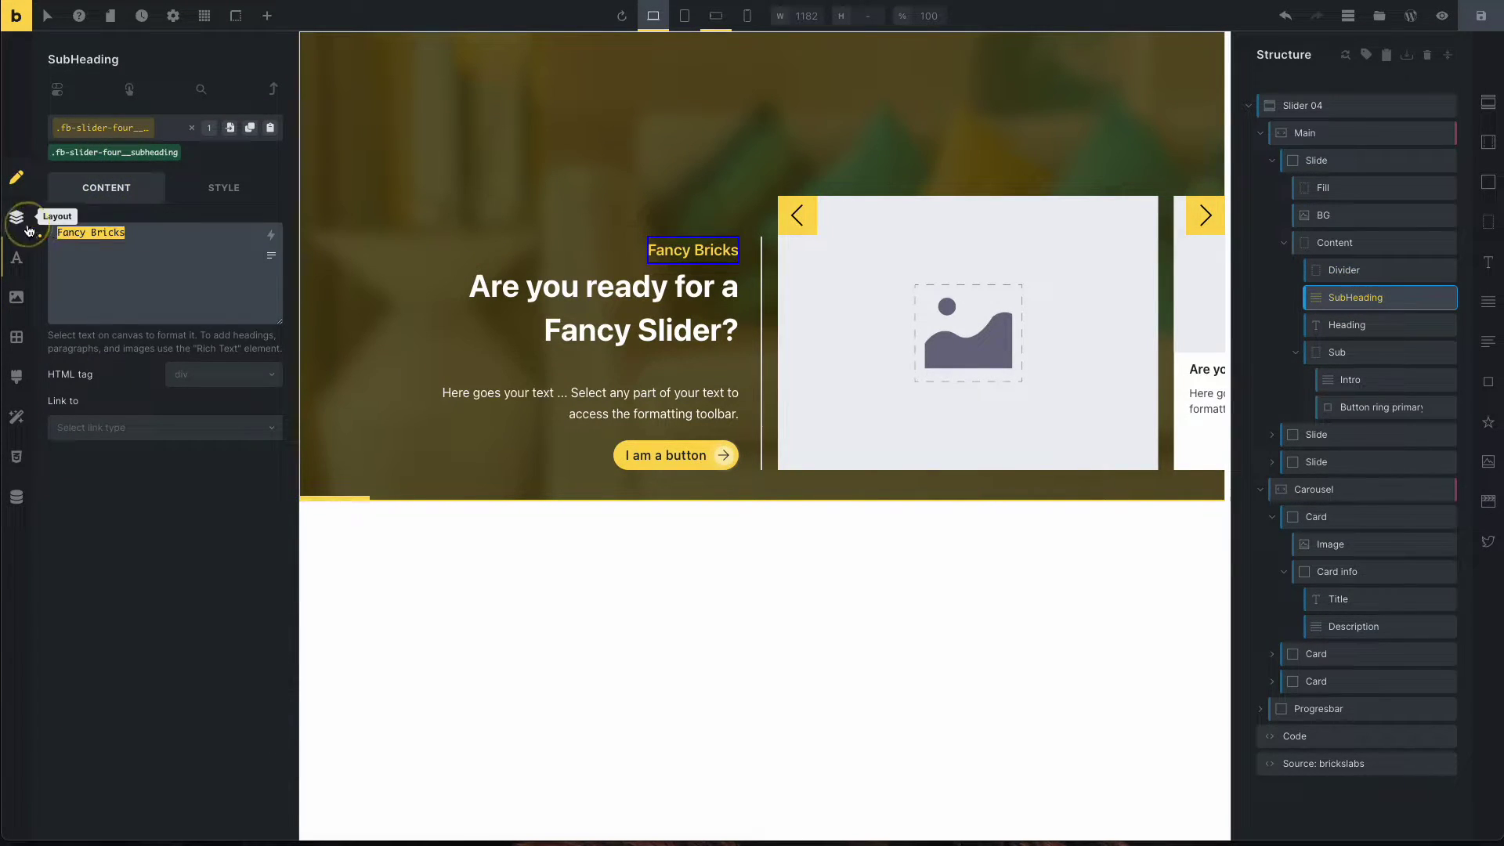
pyautogui.click(223, 187)
pyautogui.click(235, 274)
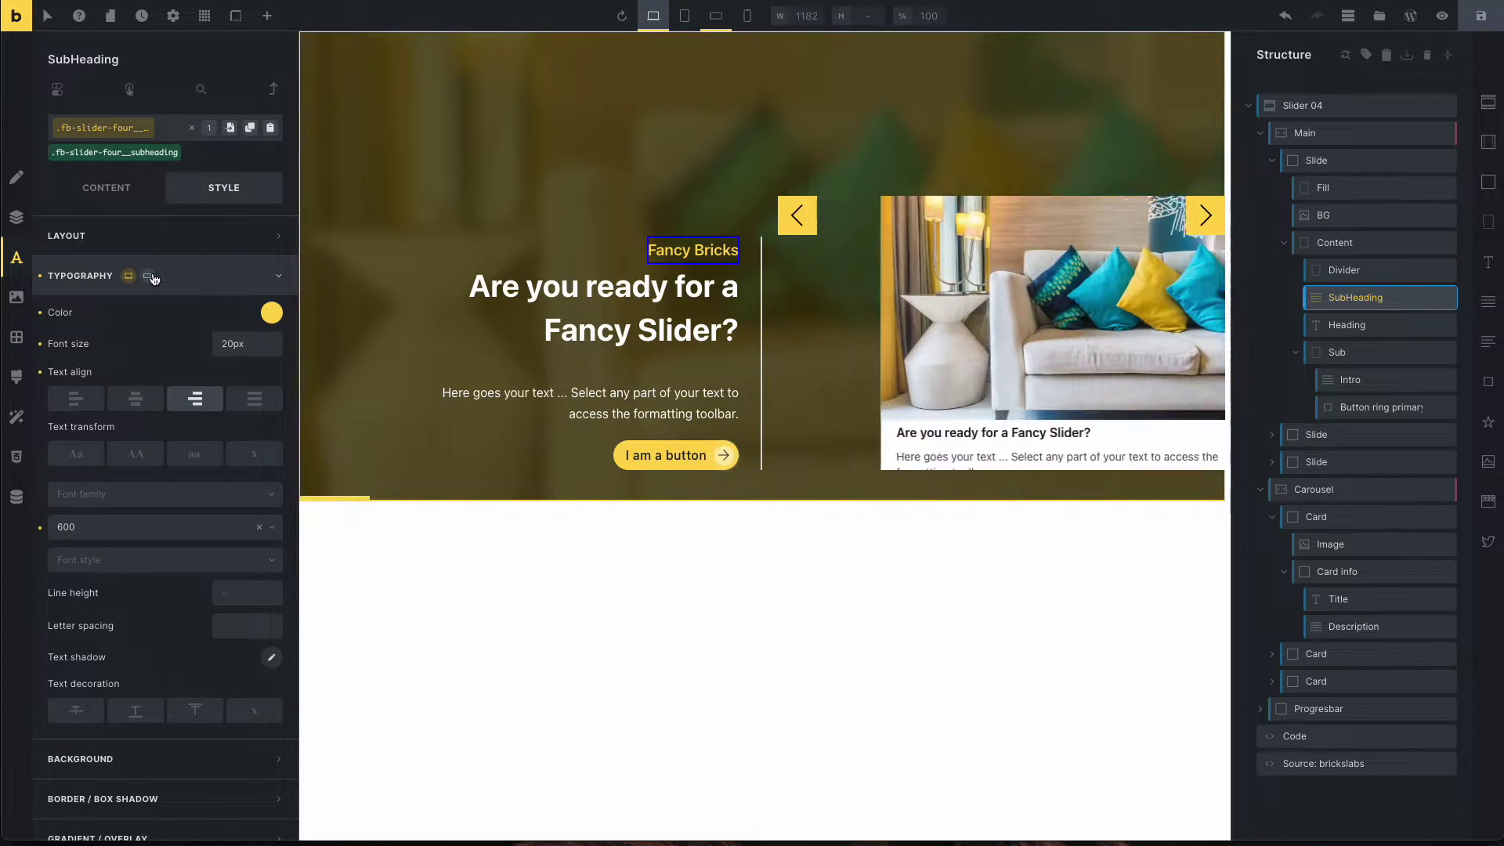
pyautogui.click(223, 272)
# Review the typography, layout and content settings of the first slide's Heading class.
pyautogui.click(1368, 329)
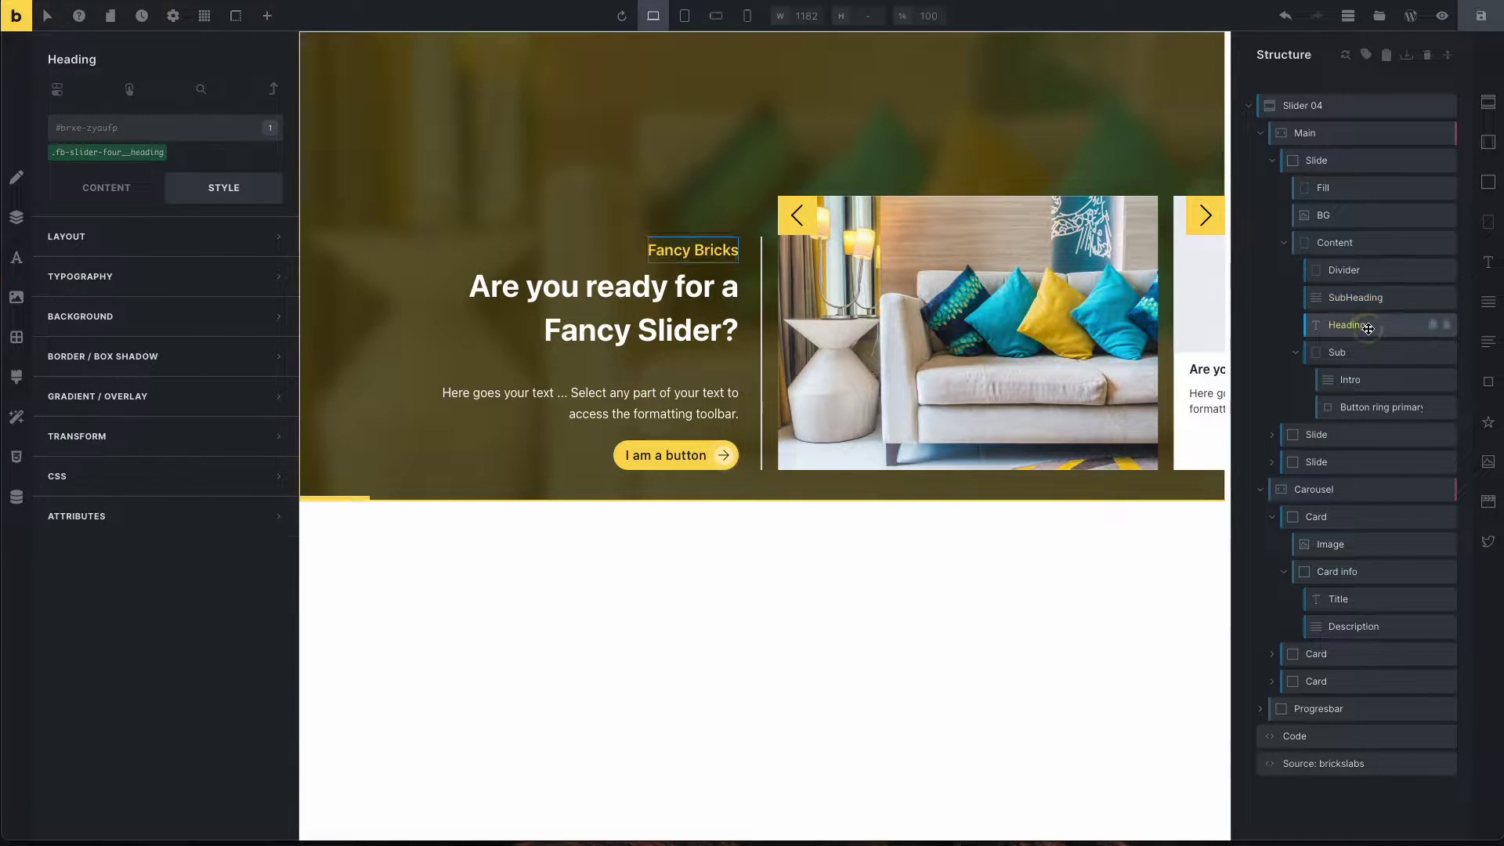
pyautogui.click(140, 155)
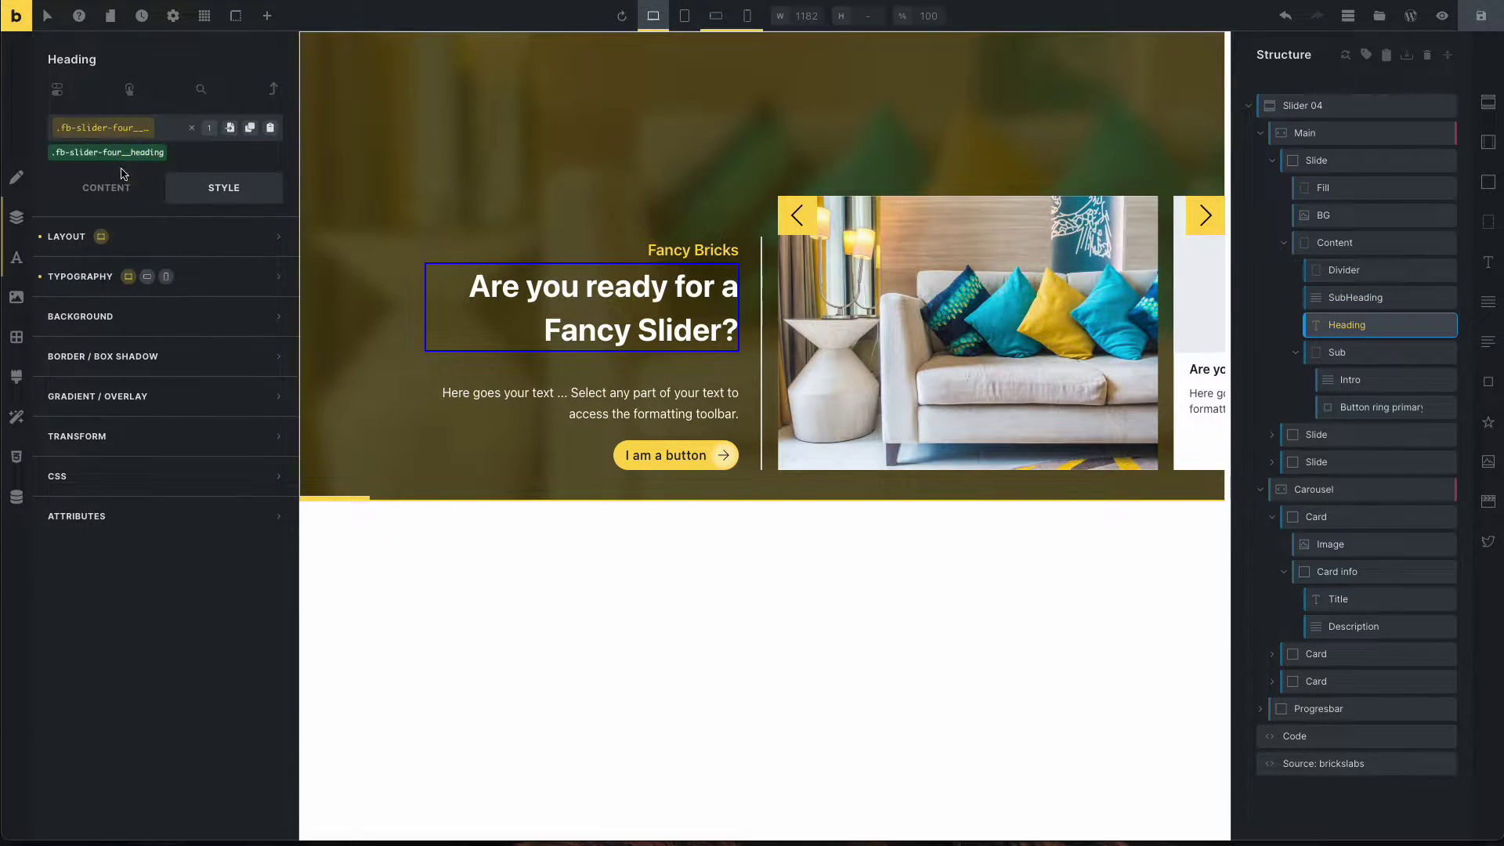
pyautogui.click(213, 279)
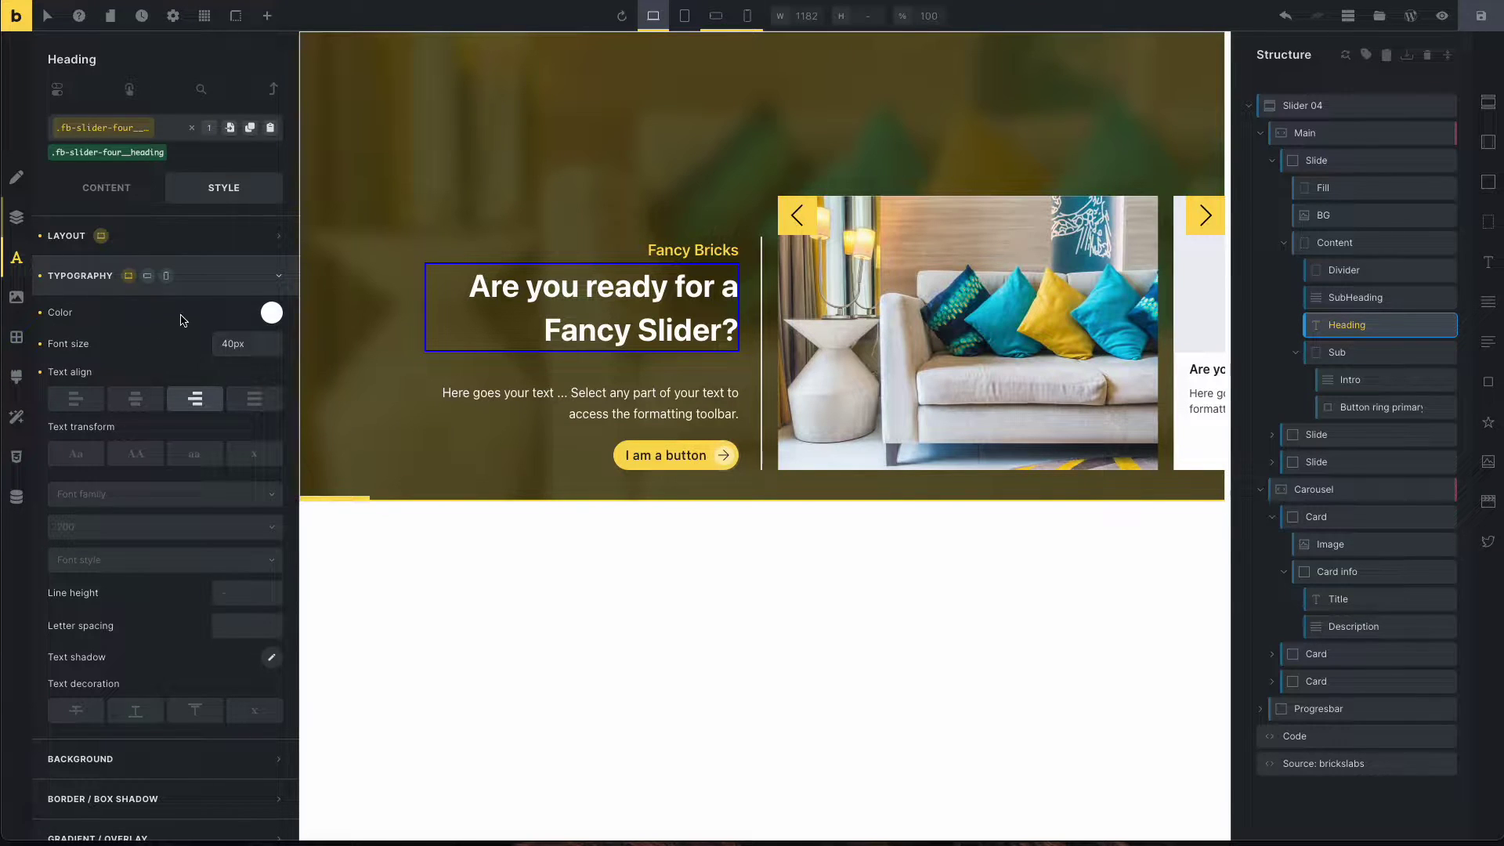
pyautogui.click(188, 244)
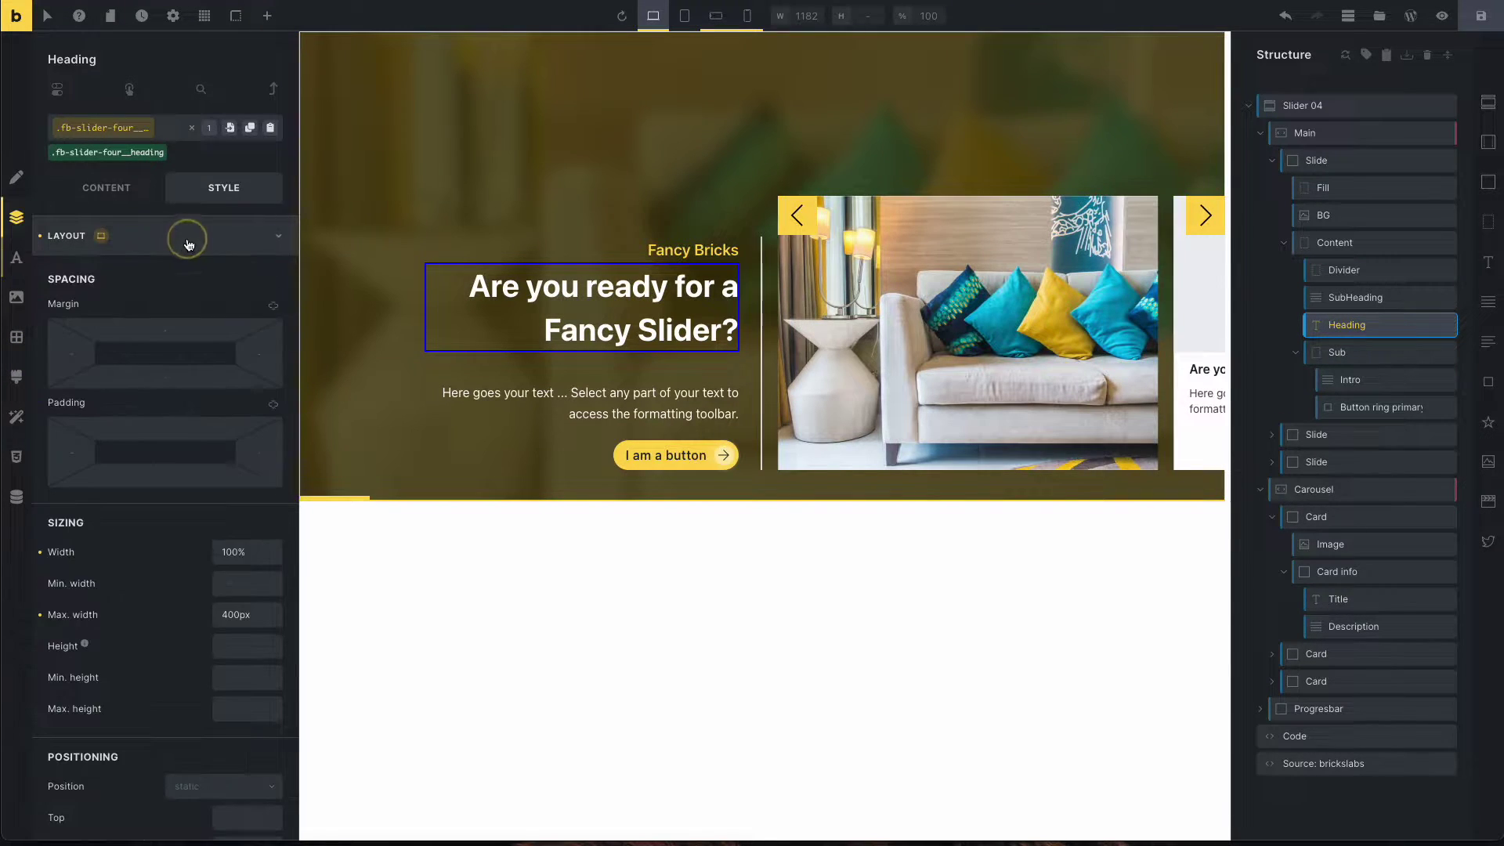
pyautogui.click(106, 188)
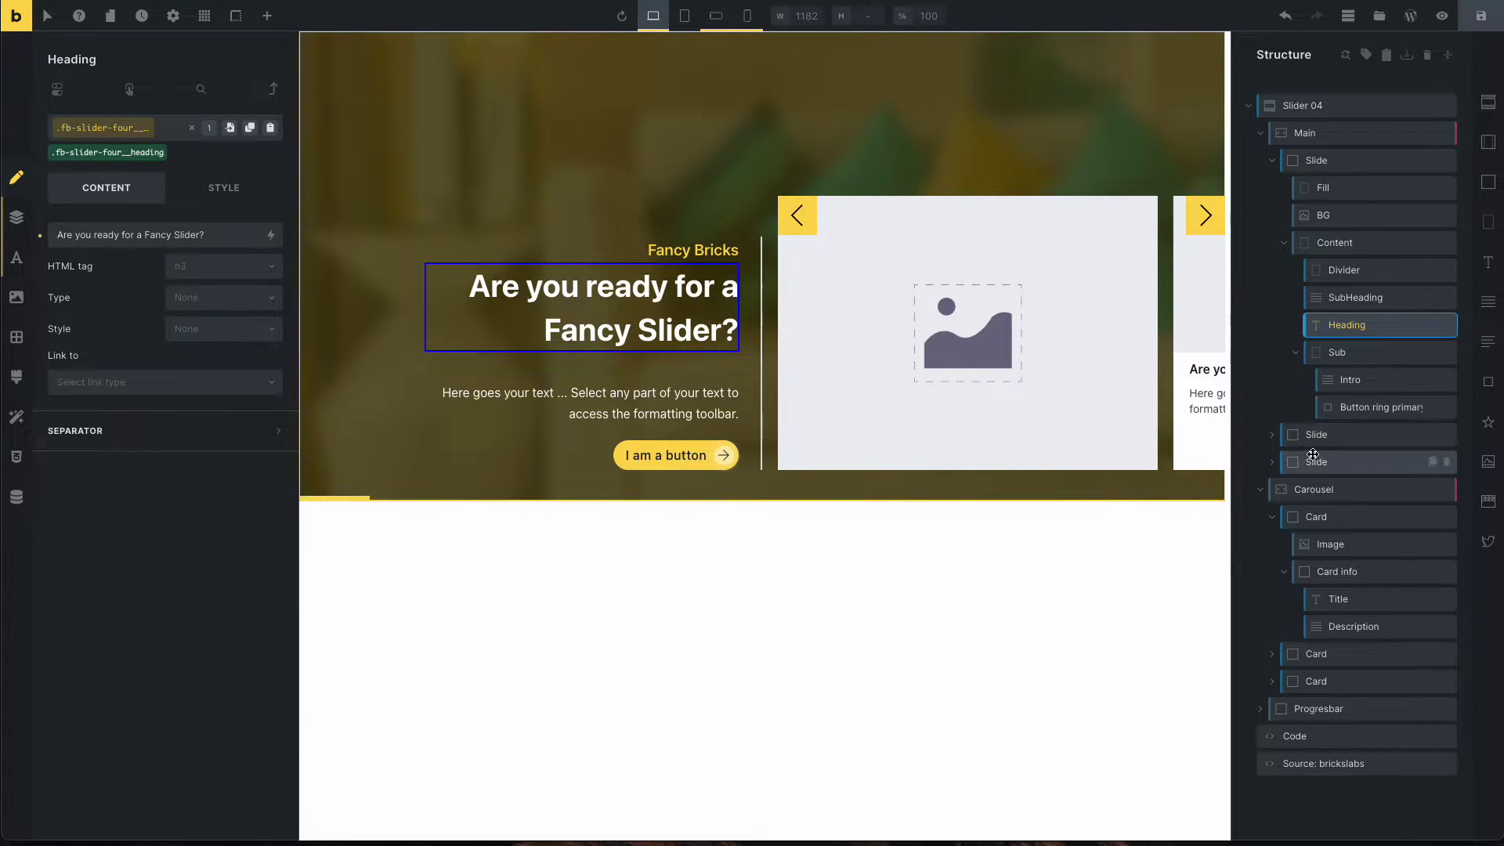
# Examine the structure of the first two slides, including the first slide's Fill and BG elements.
pyautogui.click(1274, 160)
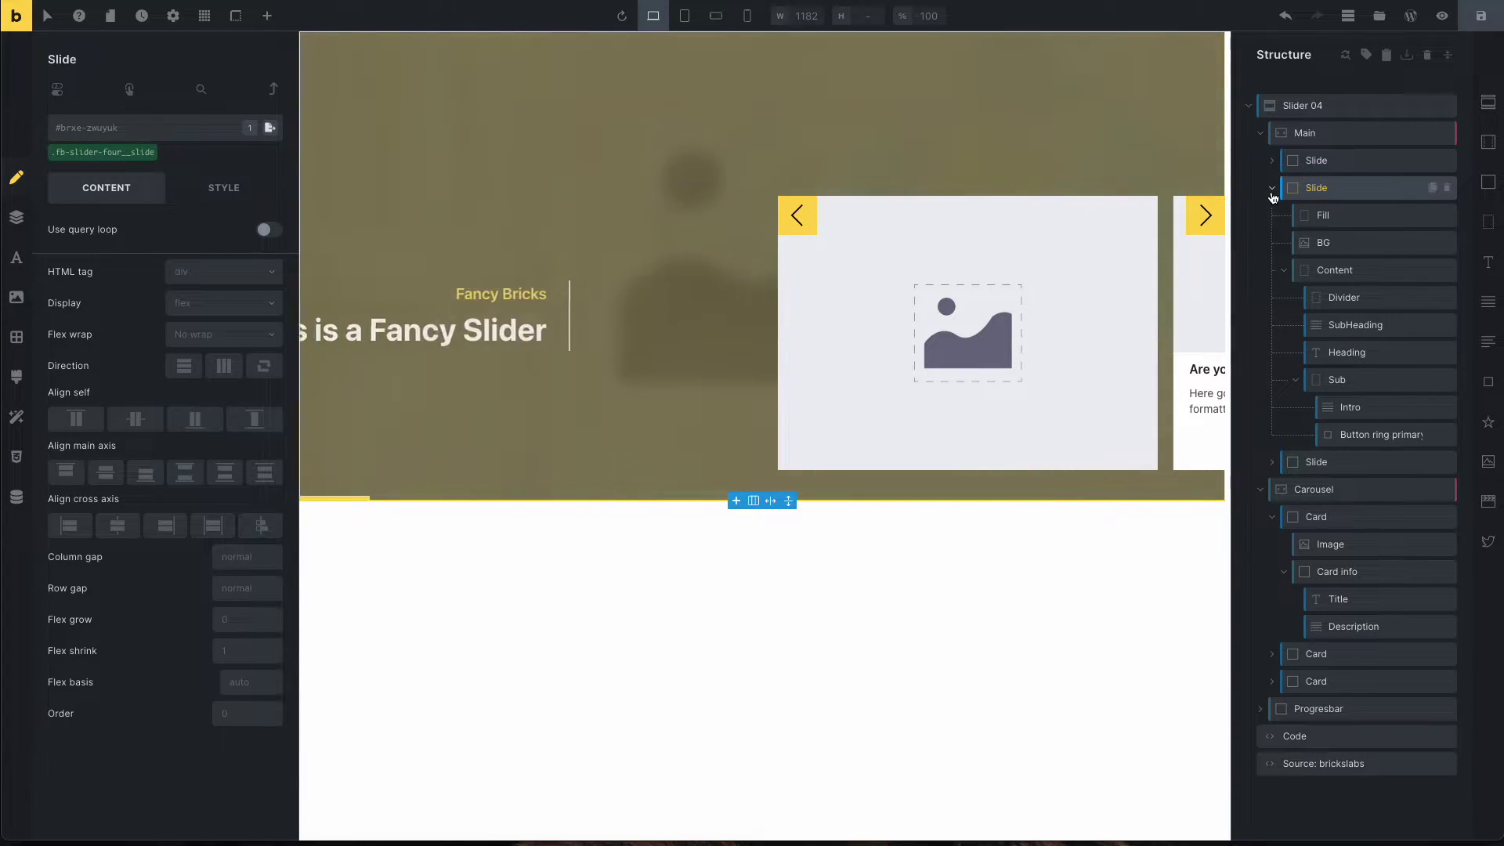
pyautogui.click(1273, 189)
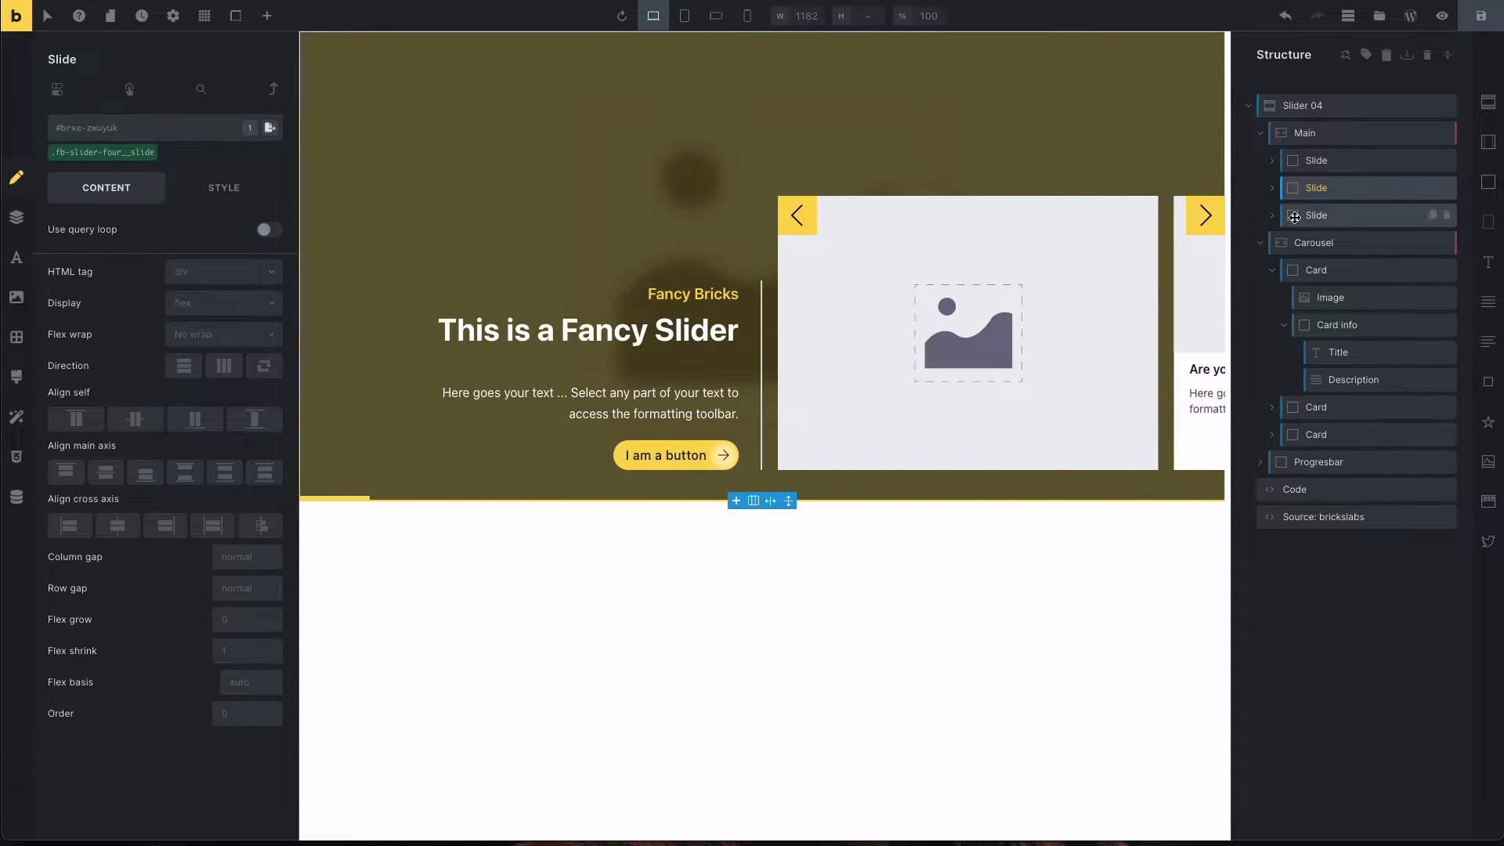
pyautogui.click(1274, 161)
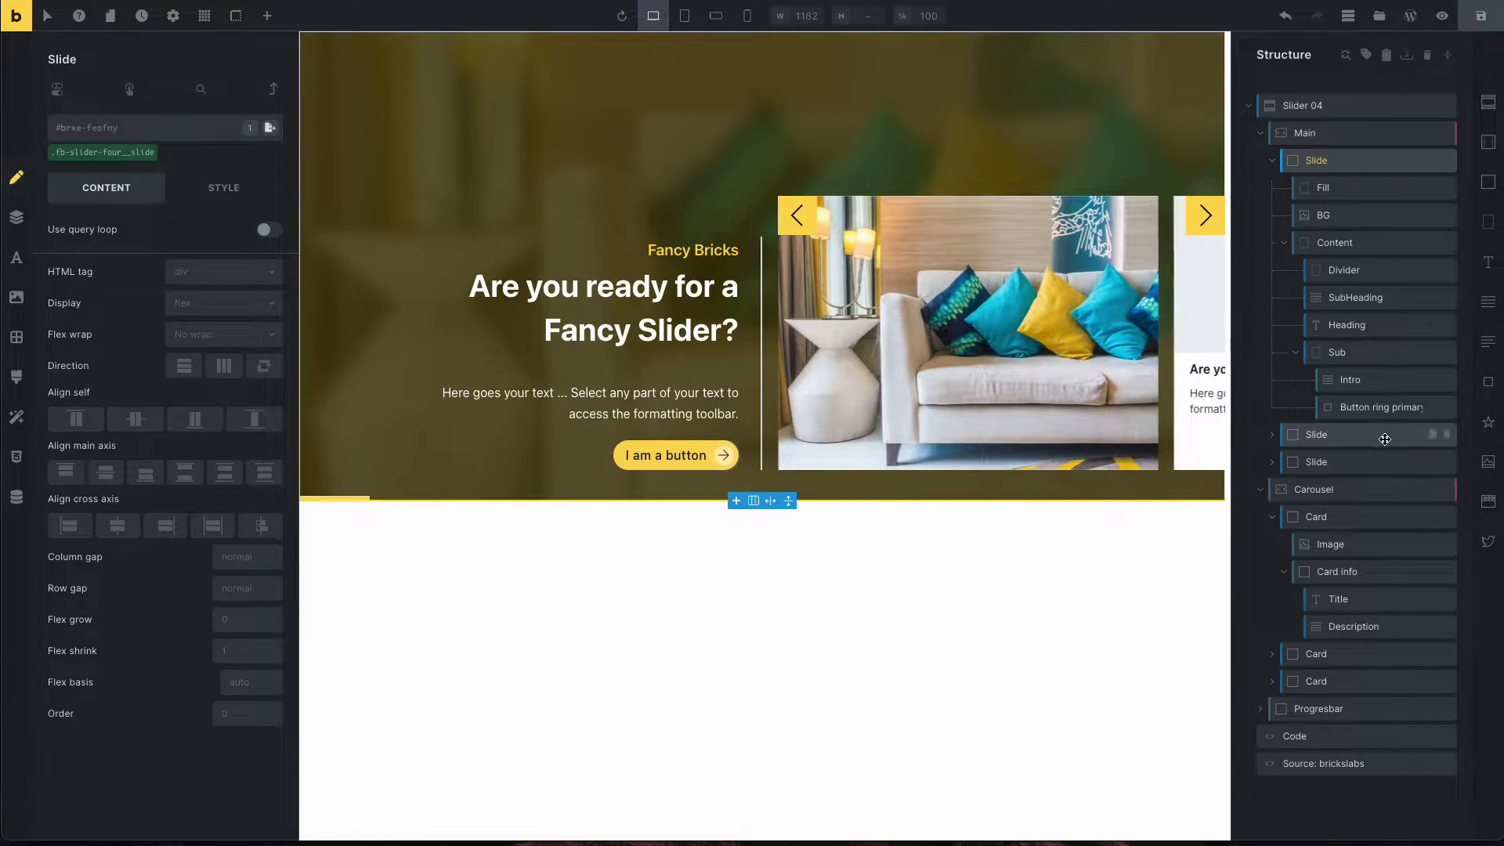
pyautogui.click(1323, 189)
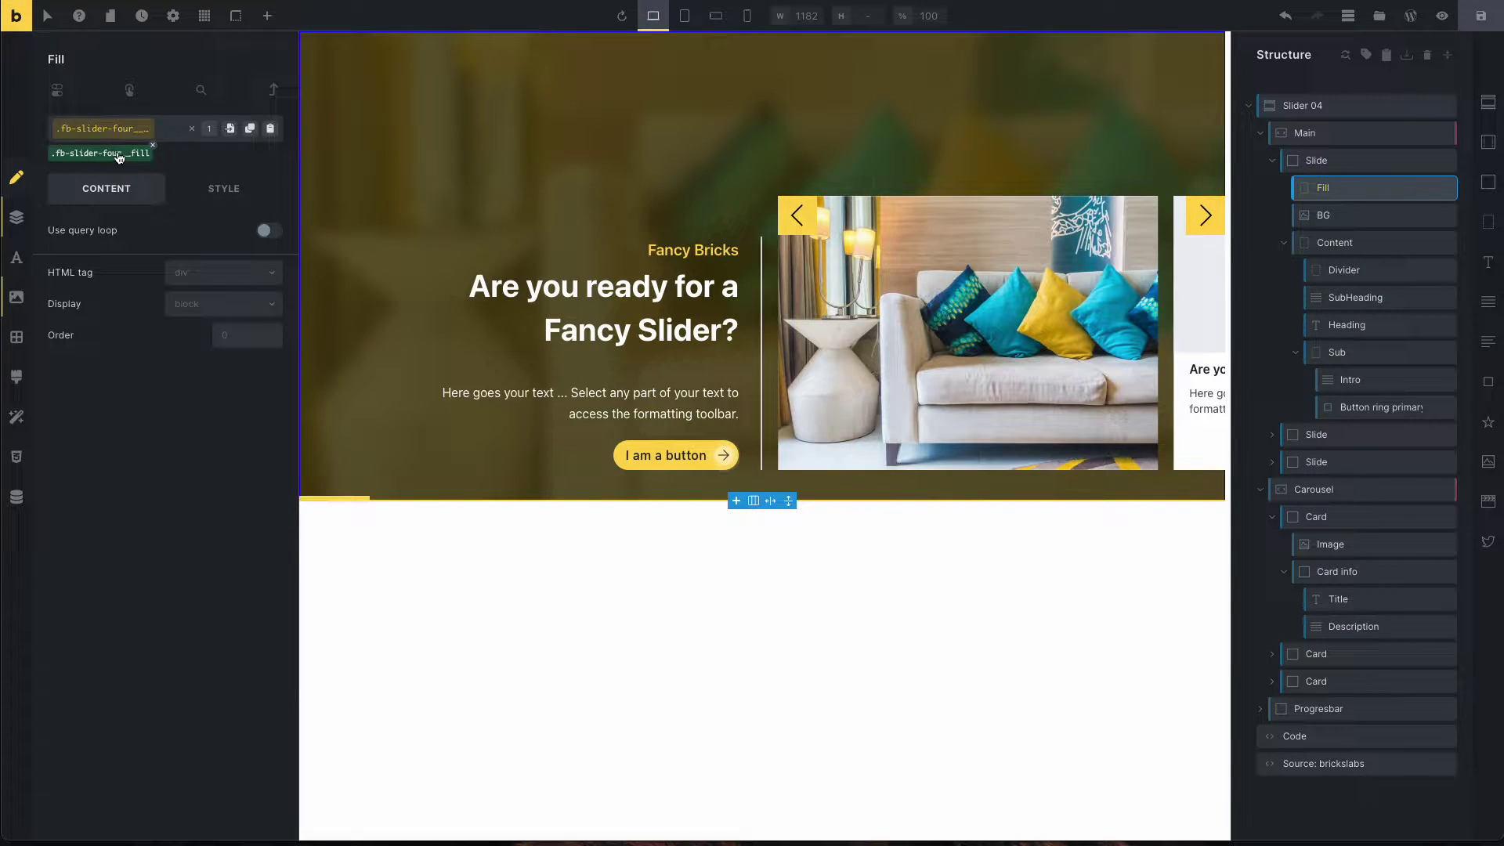
pyautogui.click(1313, 215)
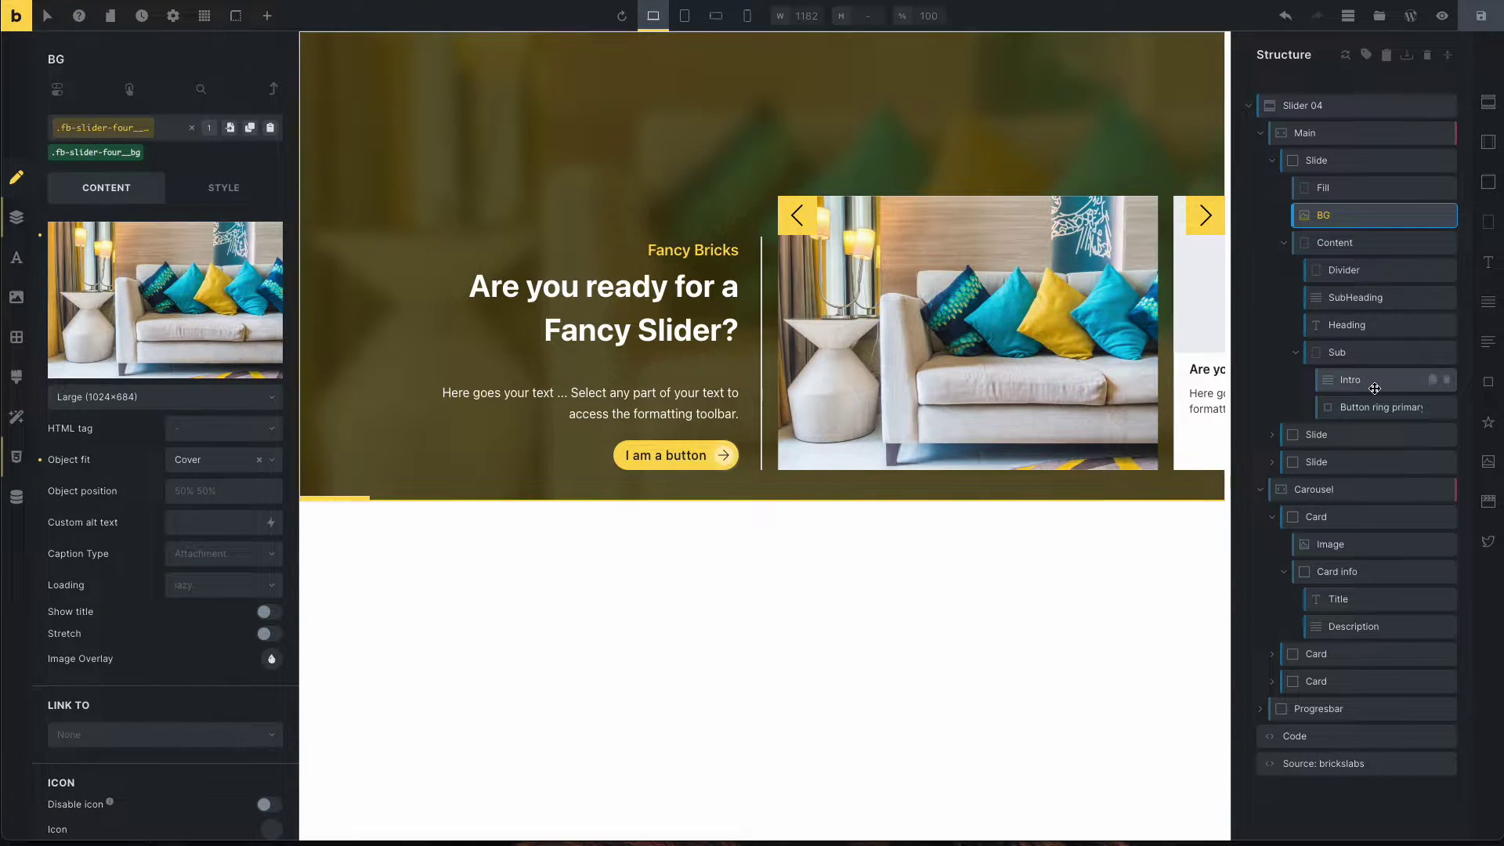
pyautogui.click(1272, 160)
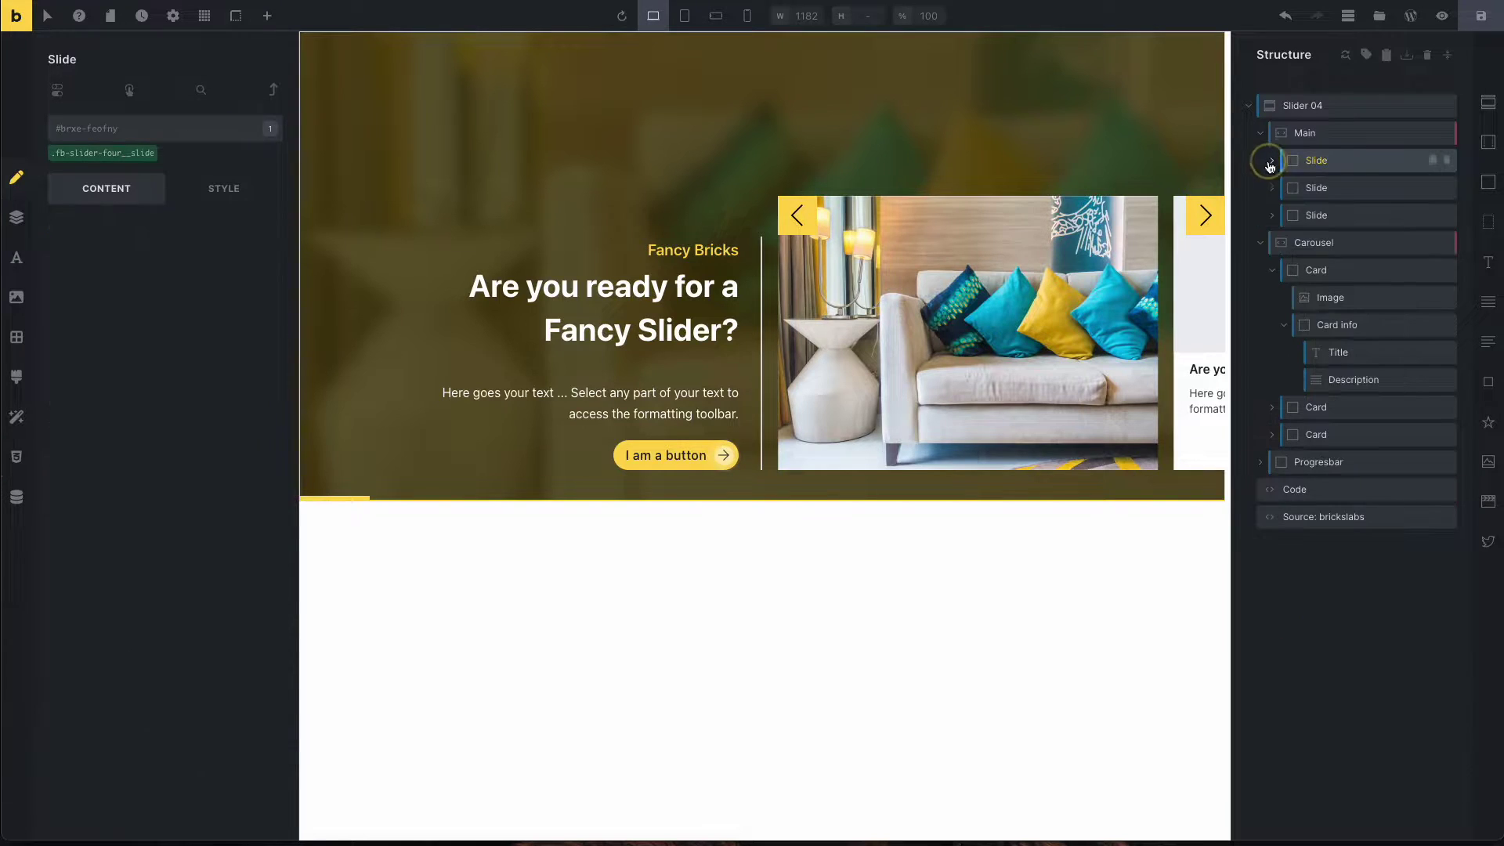
# Duplicate the third slide and the third Carousel card to add a fourth matching pair.
pyautogui.click(1270, 271)
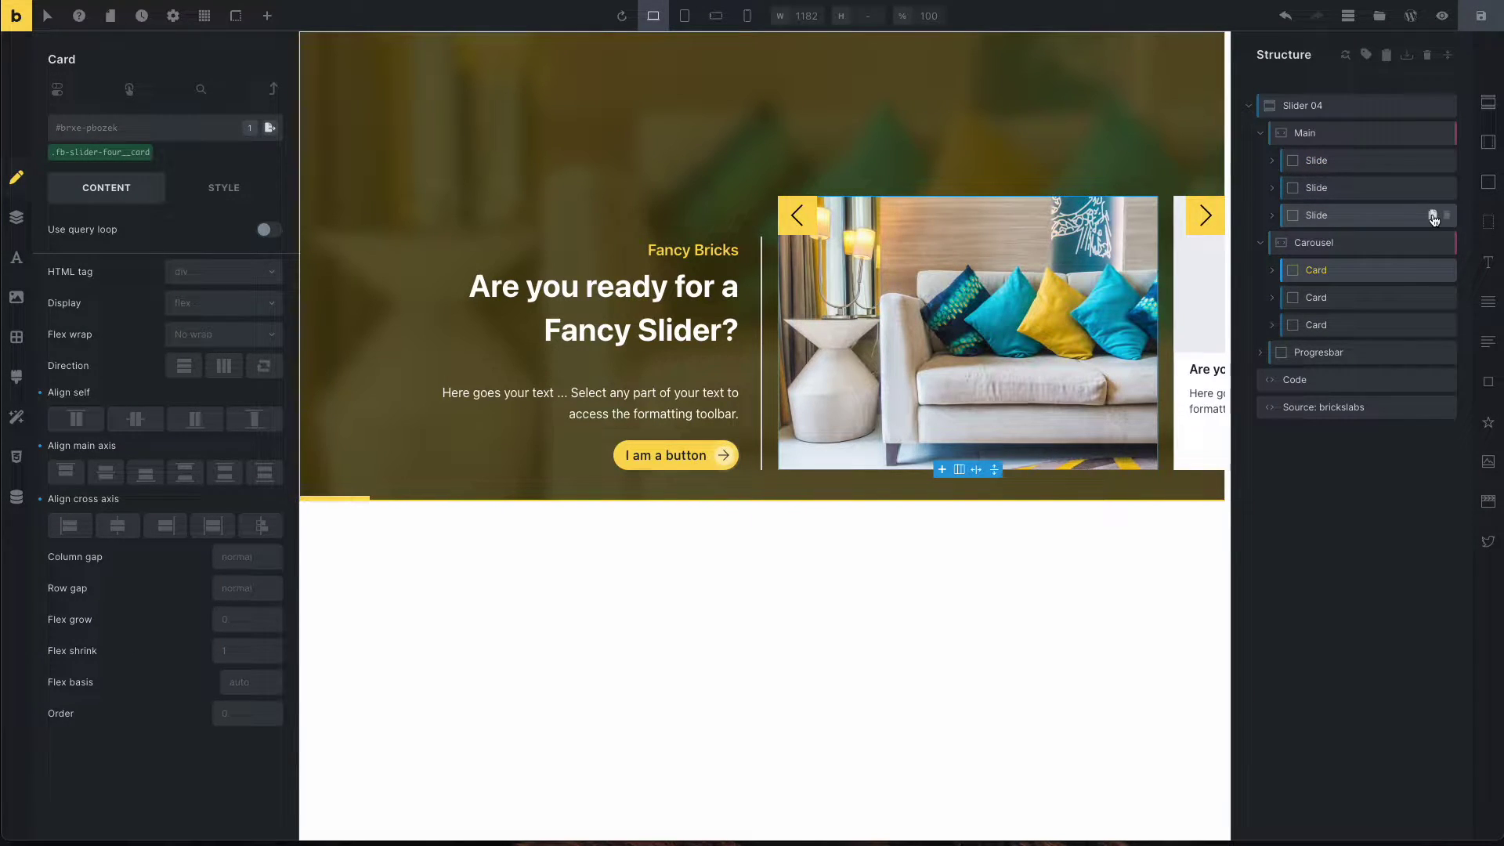
pyautogui.click(1433, 215)
pyautogui.click(1271, 242)
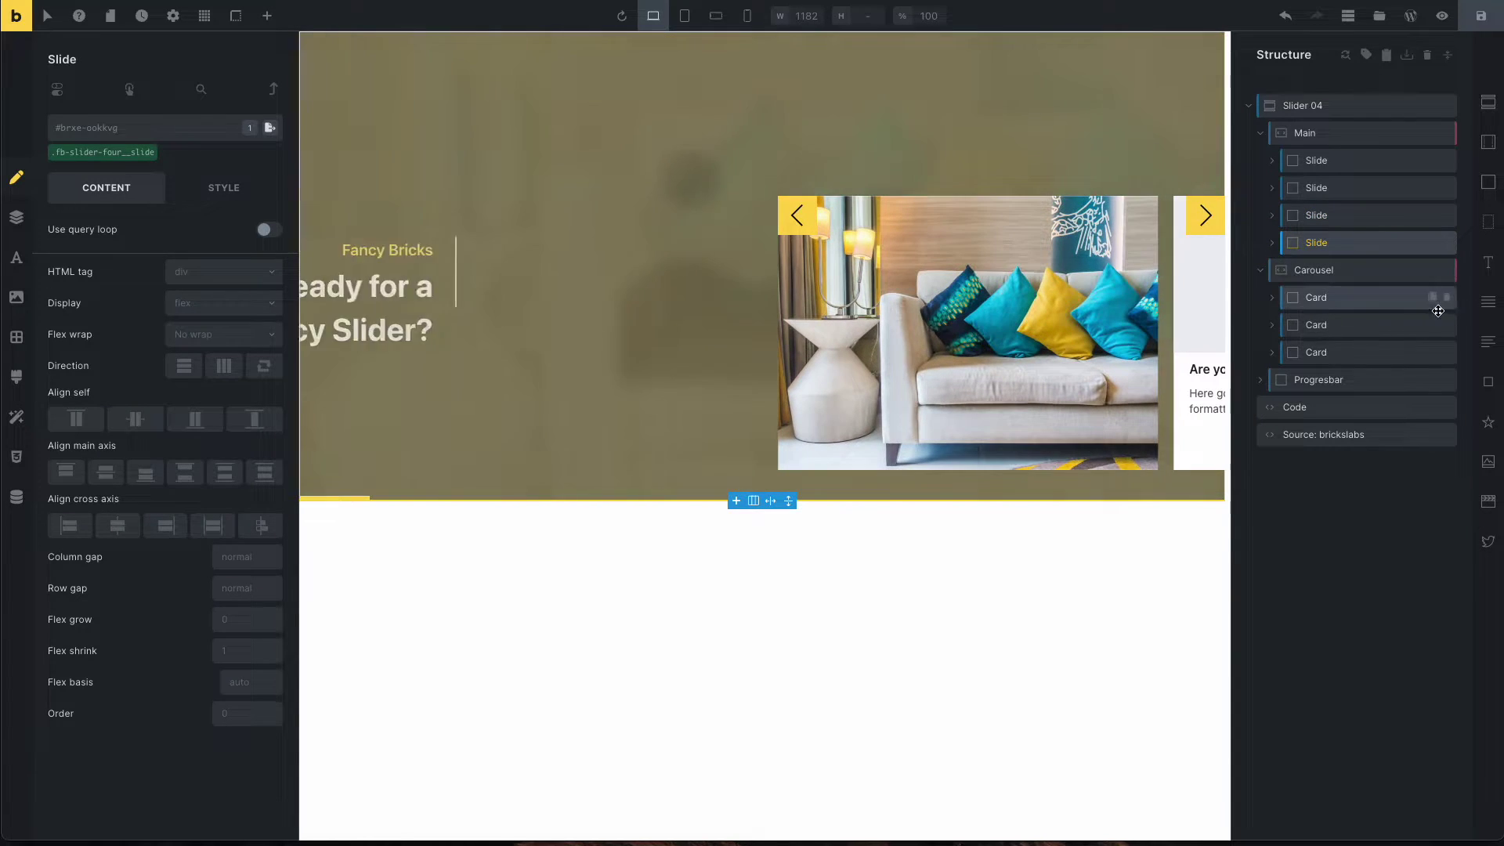
pyautogui.click(1433, 352)
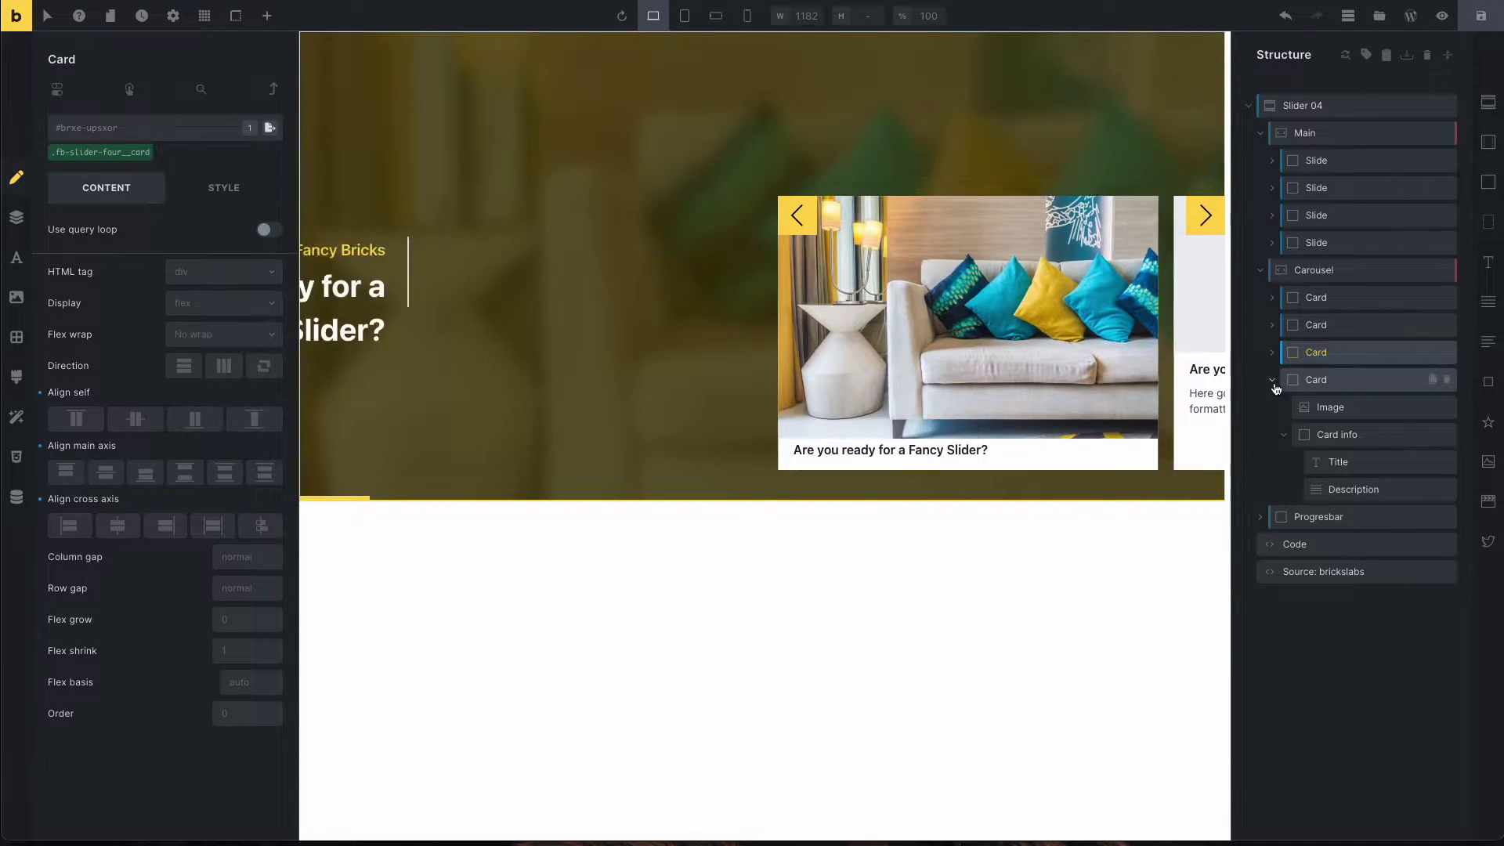
pyautogui.click(1272, 380)
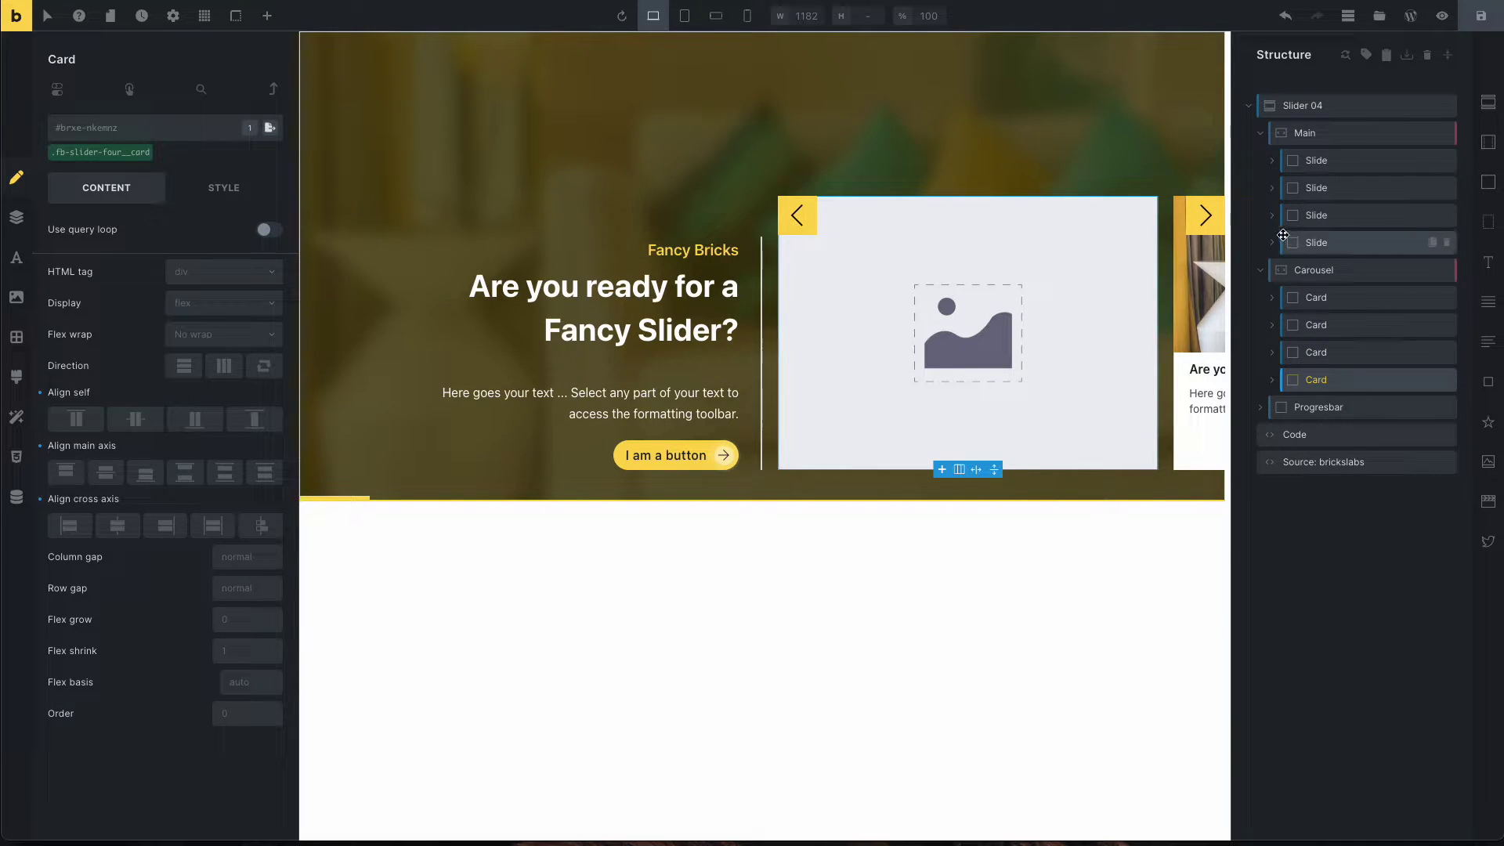
# Duplicate the fourth slide and the fourth Carousel card to add a fifth pair, and save the page.
pyautogui.click(1447, 245)
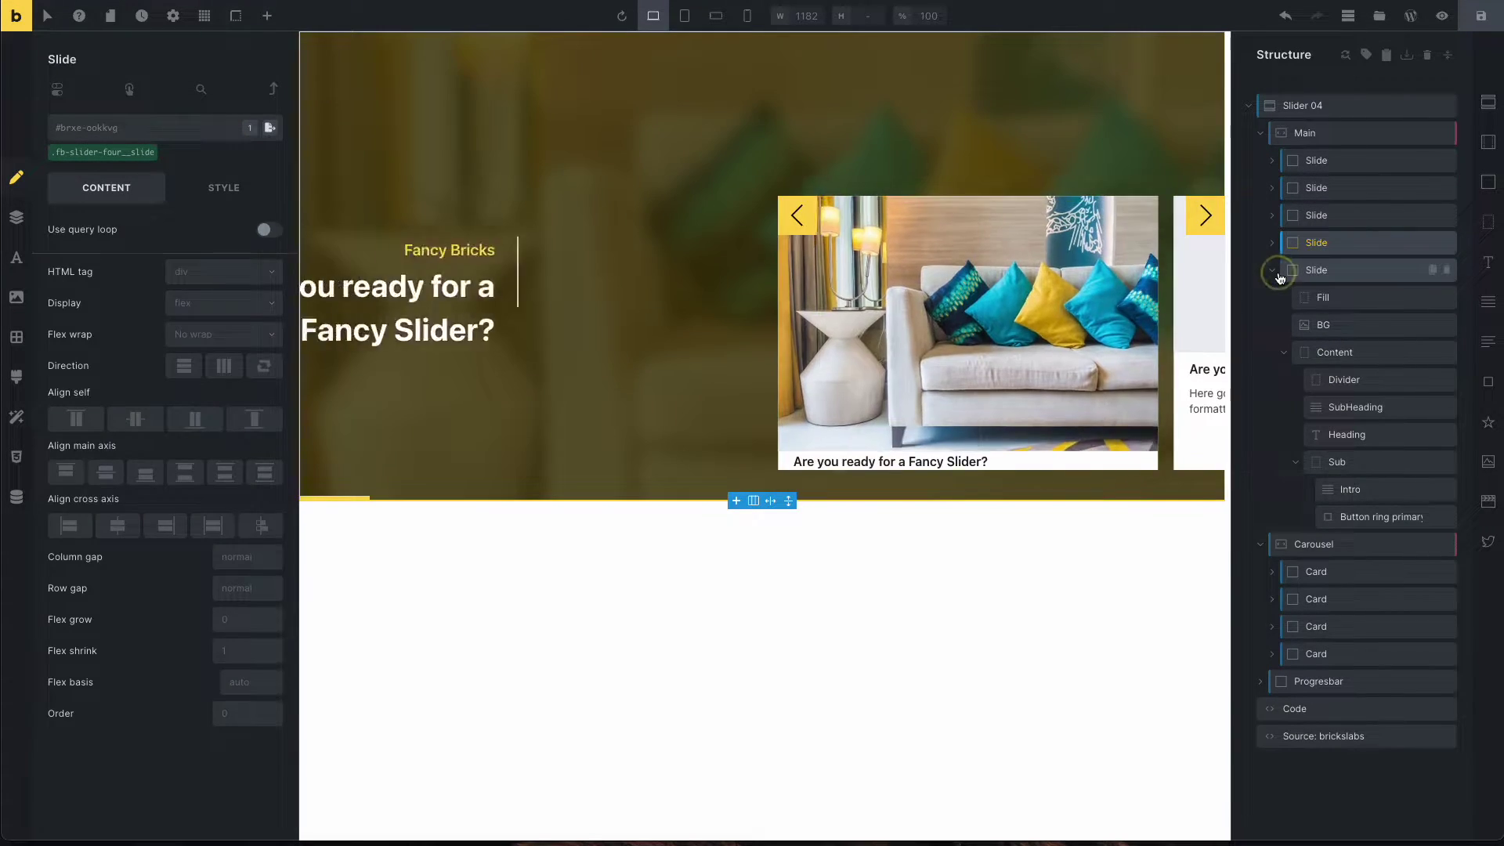
pyautogui.click(1274, 270)
pyautogui.click(1446, 406)
pyautogui.click(1273, 435)
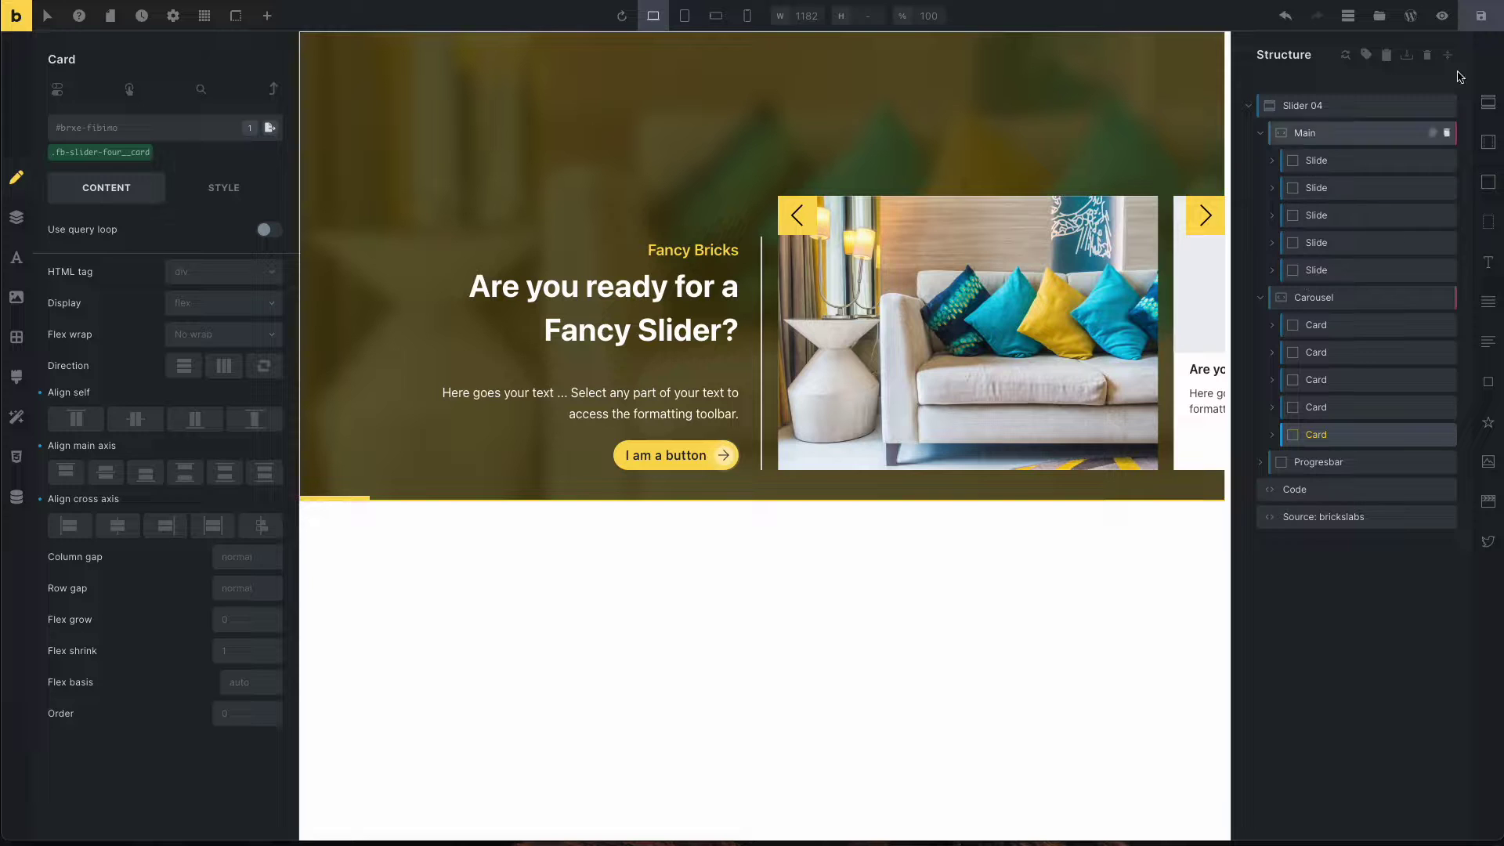
pyautogui.click(1480, 16)
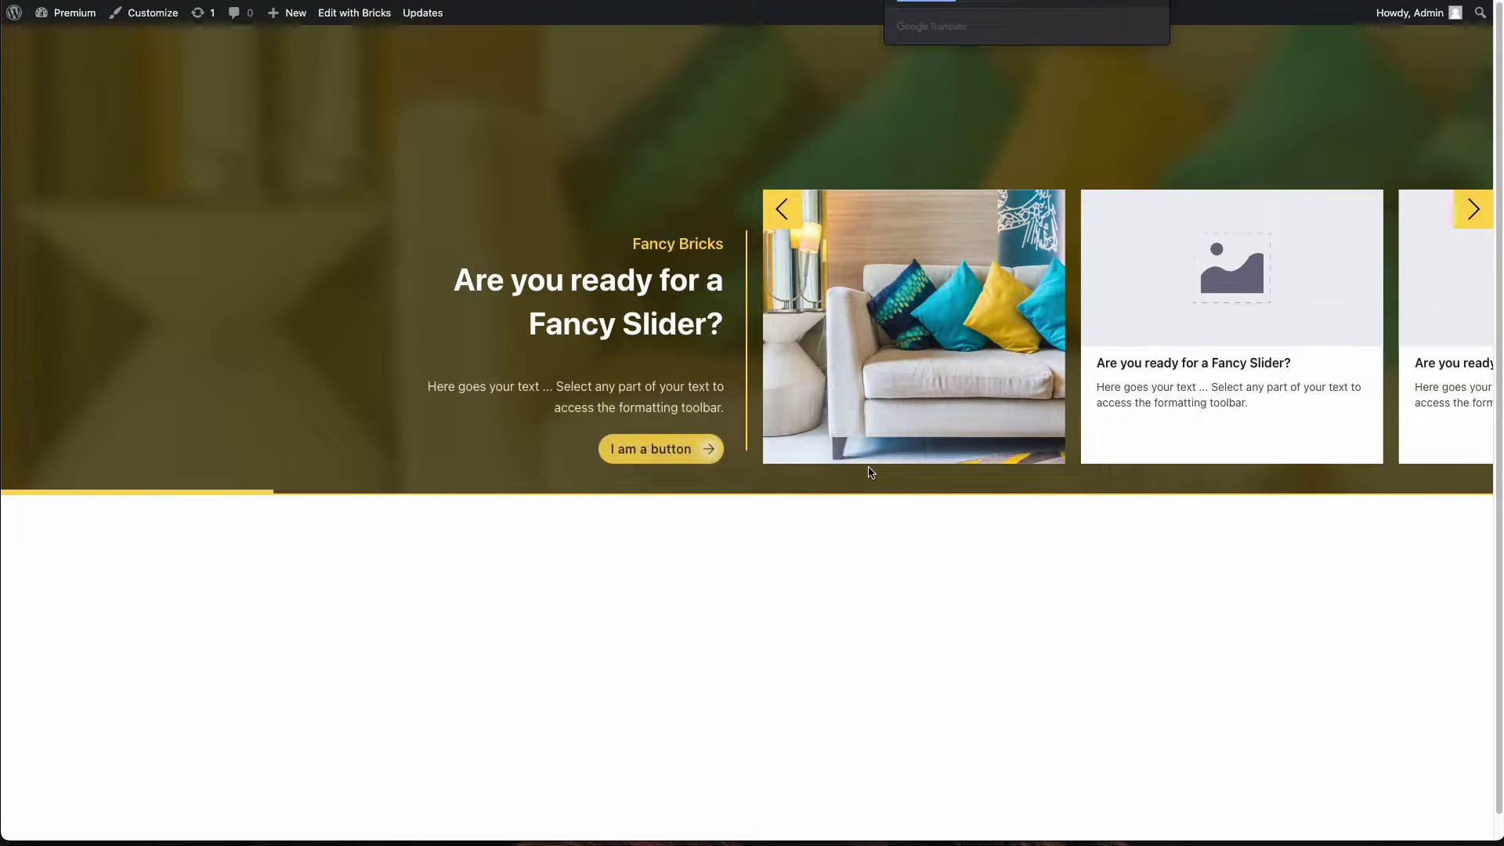
# Browse forward and back through the front-end slider to check the duplicated slides and cards.
pyautogui.click(1471, 210)
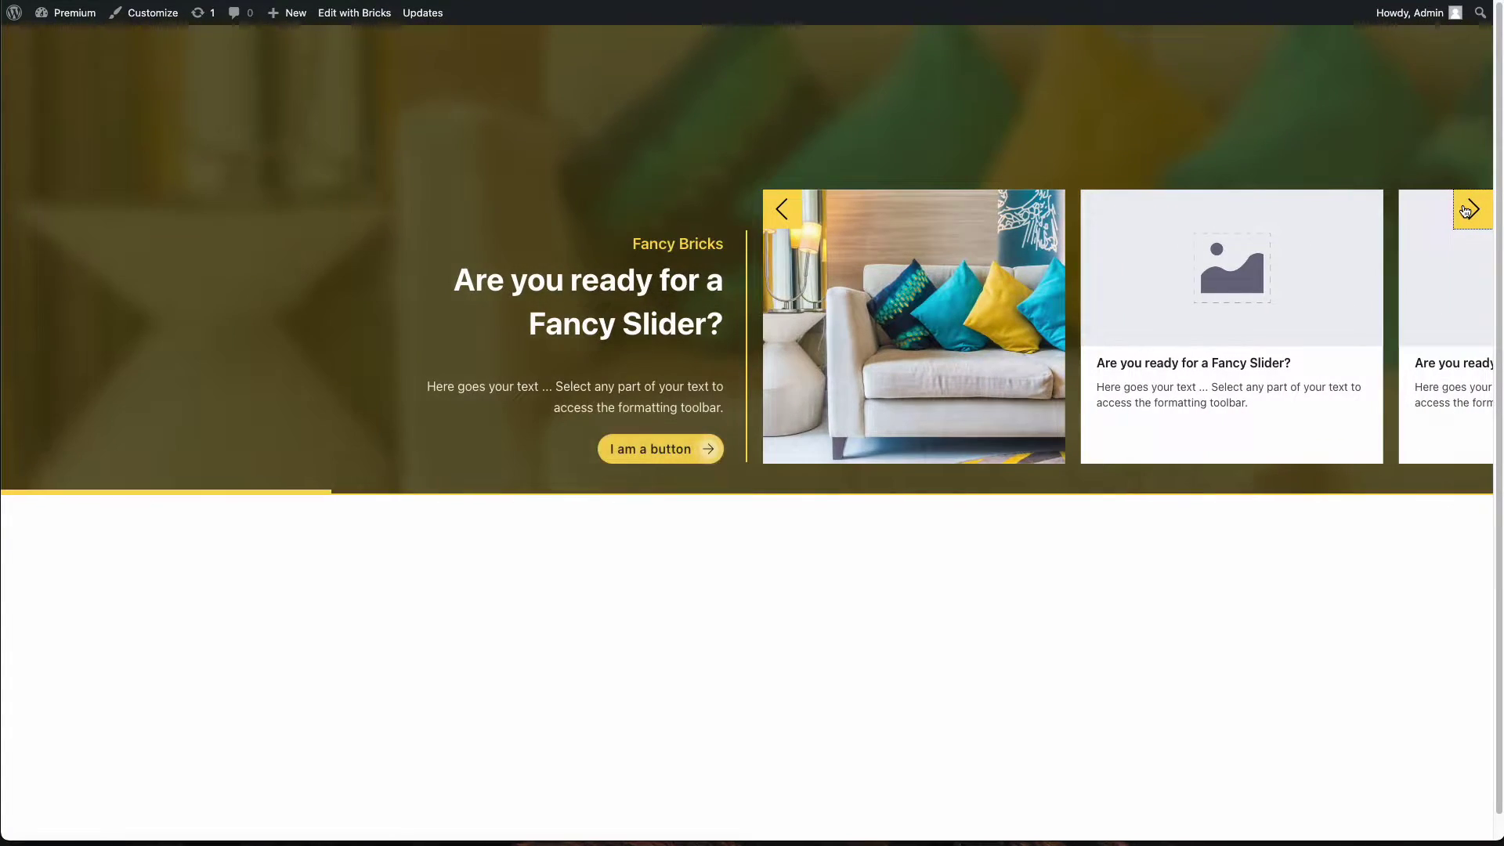
pyautogui.click(1468, 211)
pyautogui.click(1466, 210)
pyautogui.click(1466, 210)
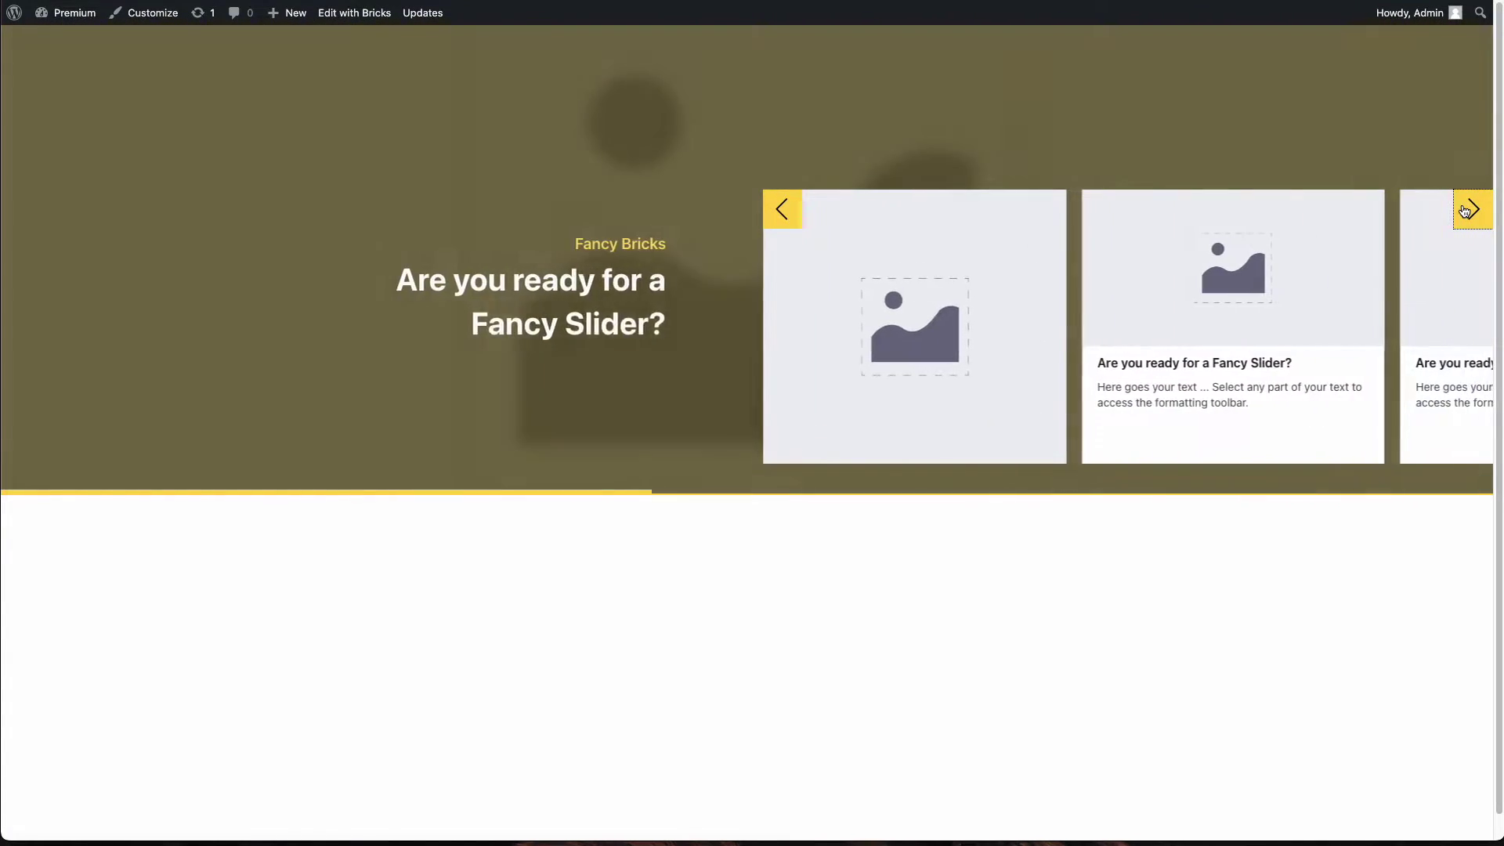
pyautogui.click(1467, 209)
pyautogui.click(1468, 209)
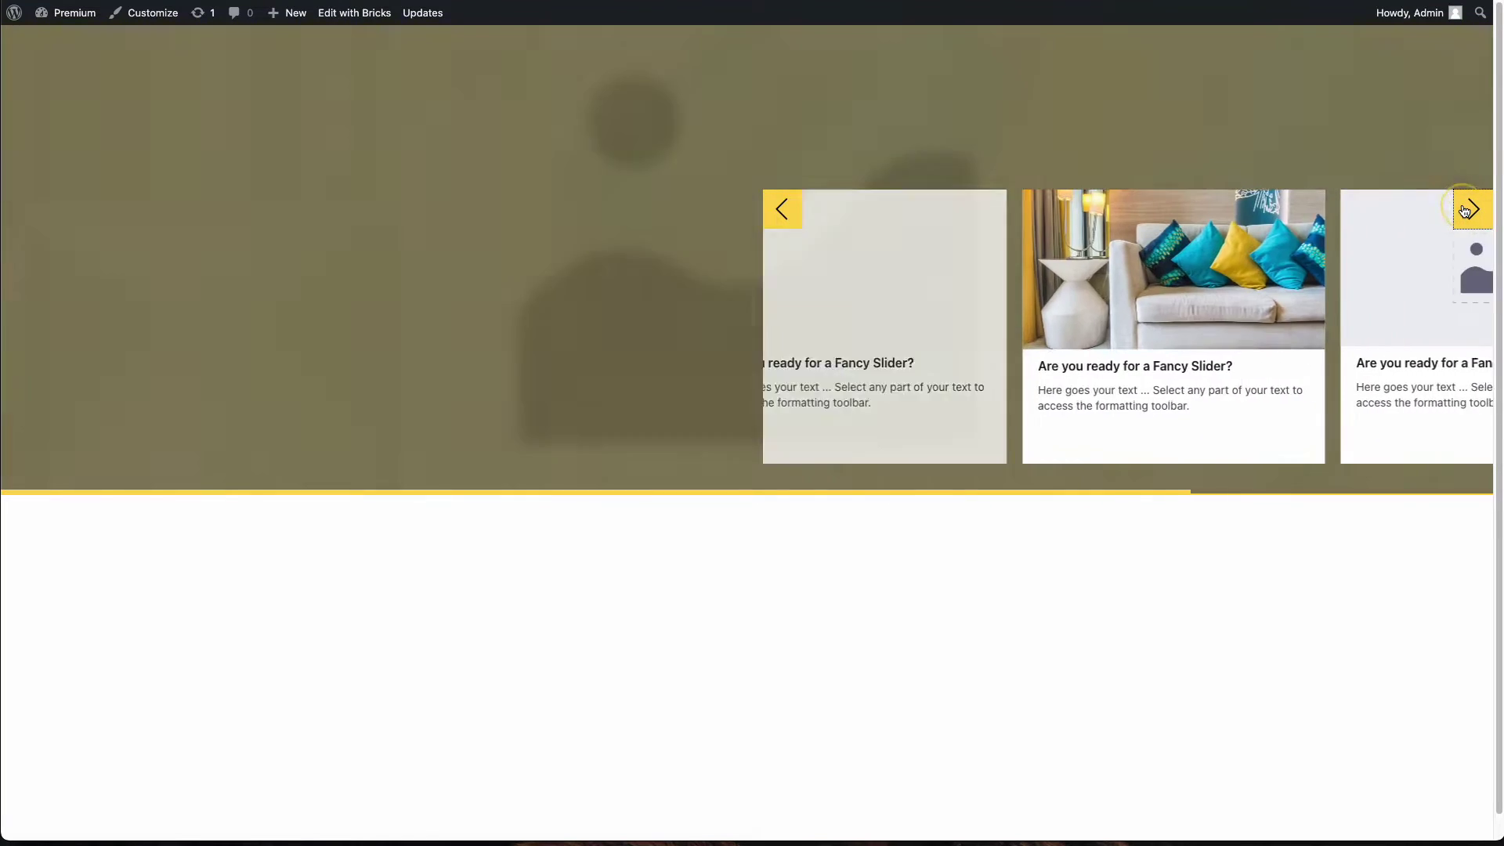
pyautogui.click(781, 212)
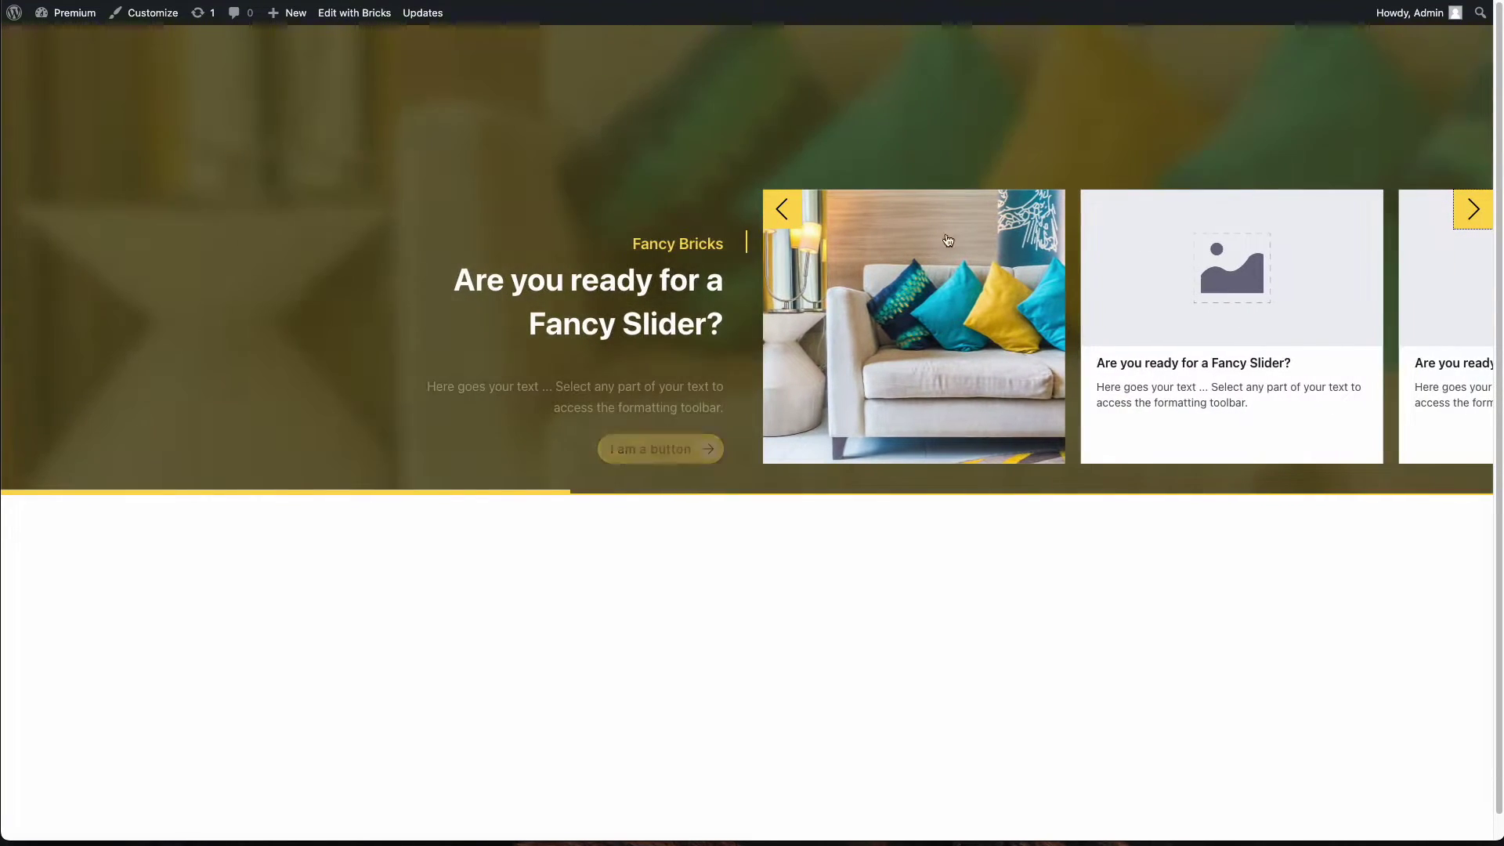
# Examine the Main slider's Options, Slide and Arrows settings, comparing its element ID with its fb-slider-four__main class.
pyautogui.click(782, 212)
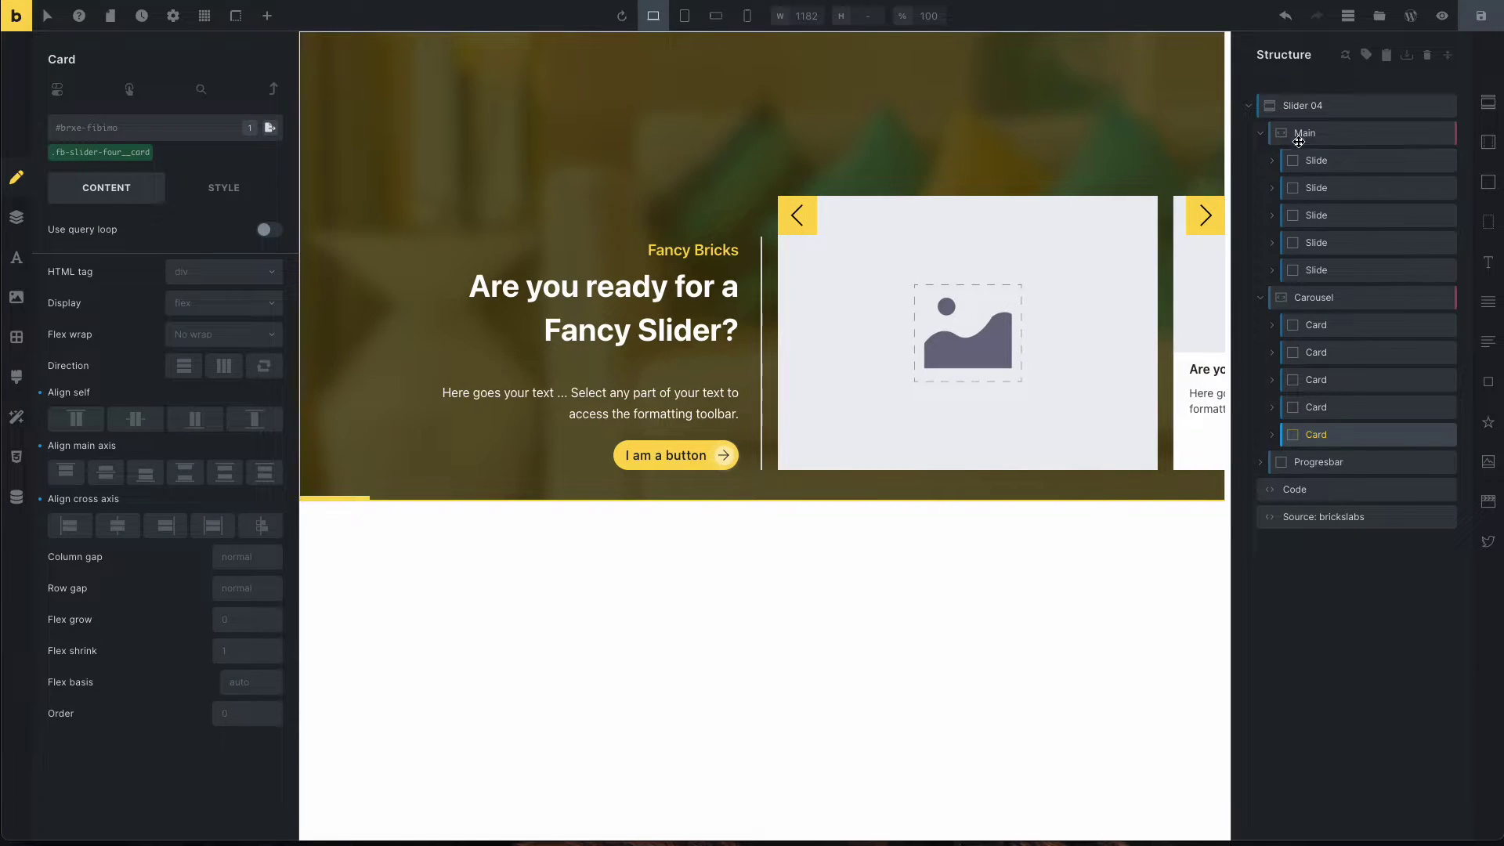
pyautogui.click(1302, 137)
pyautogui.click(110, 541)
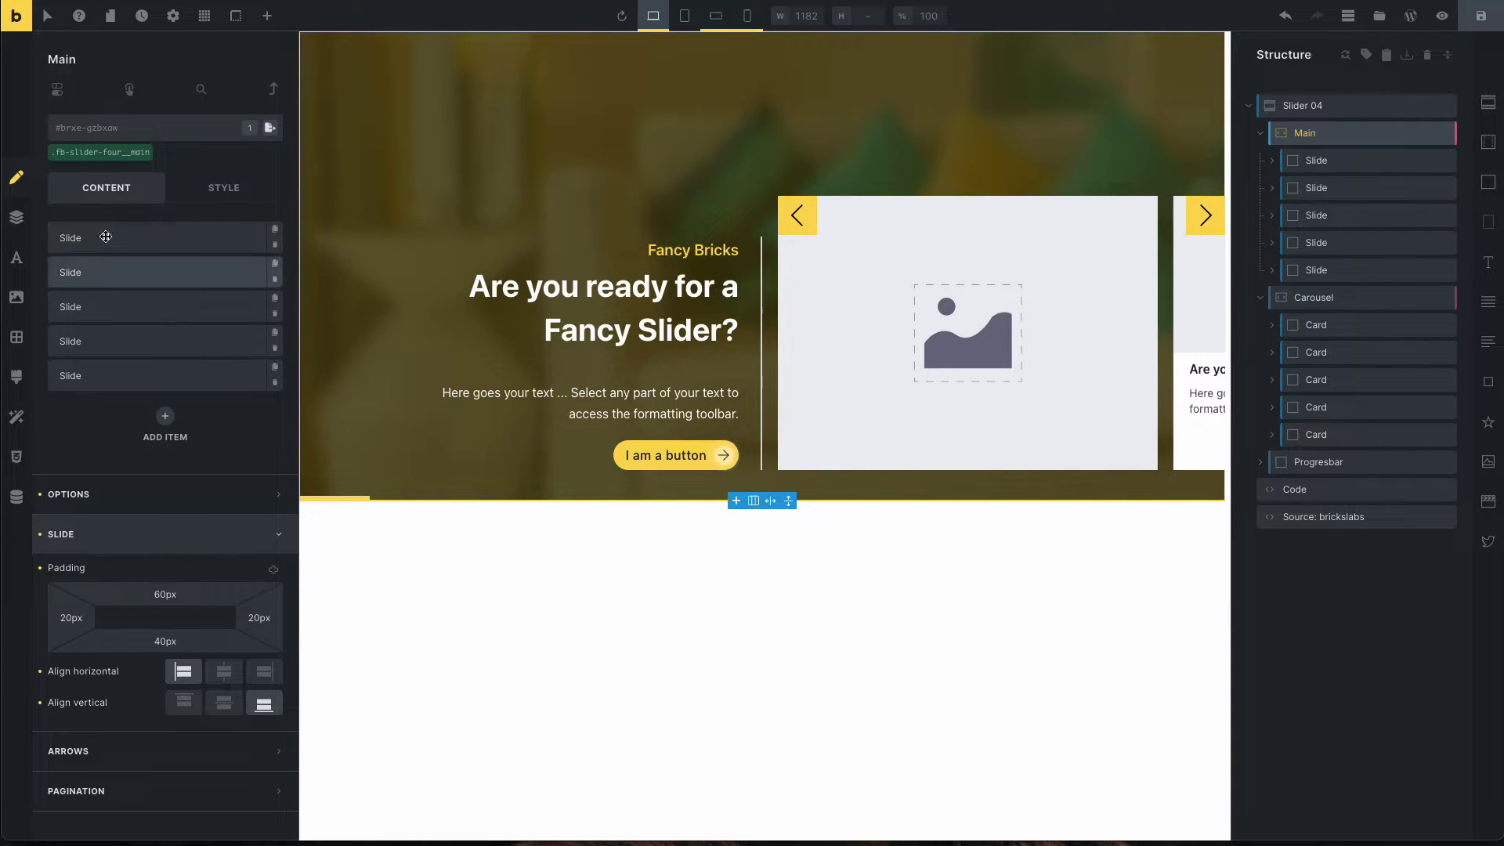
pyautogui.click(98, 153)
pyautogui.click(139, 534)
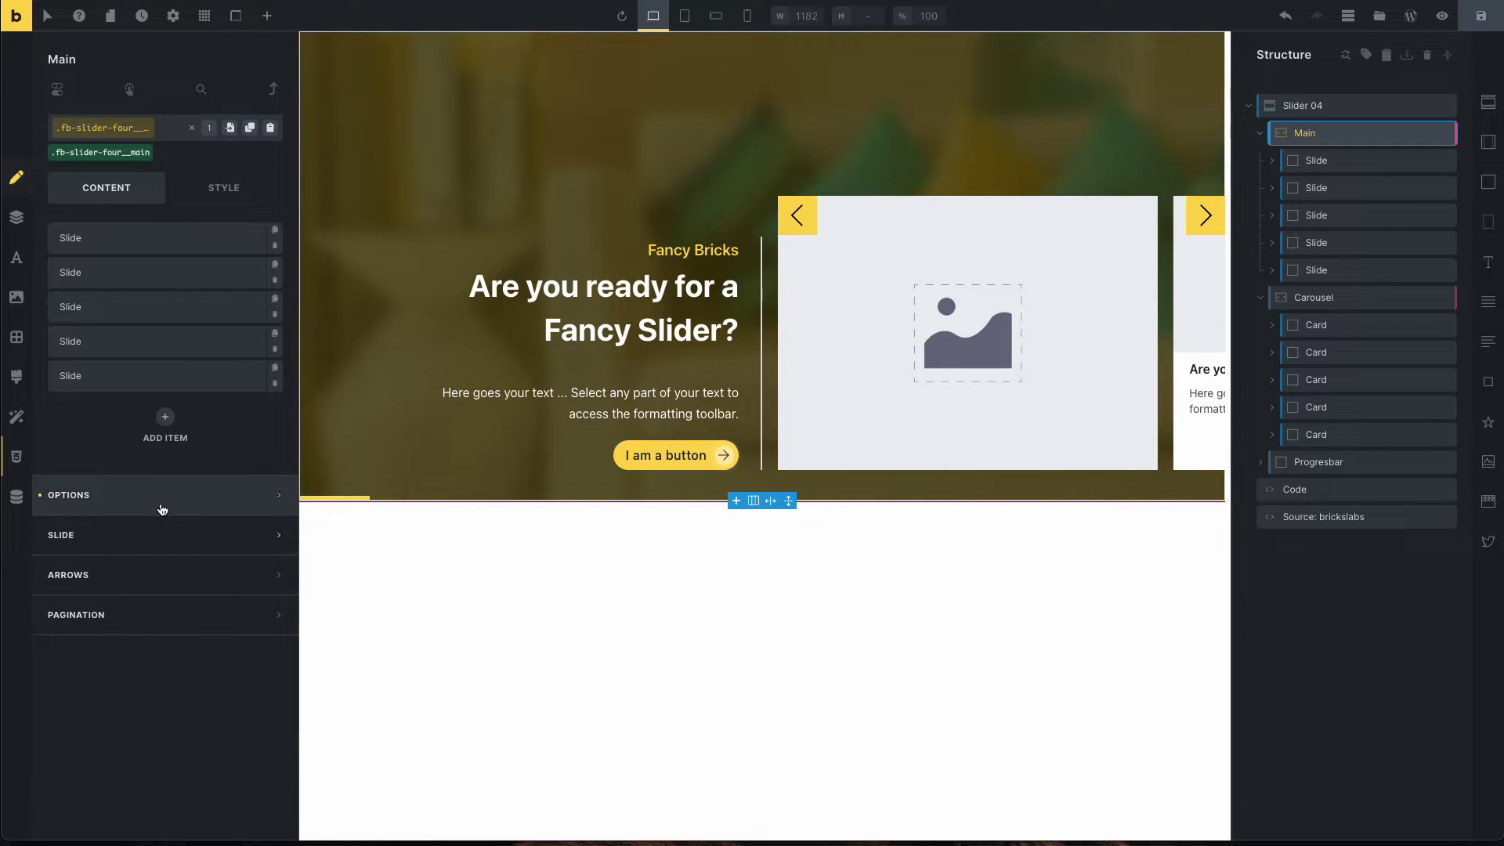
pyautogui.click(163, 509)
pyautogui.click(162, 504)
pyautogui.click(106, 152)
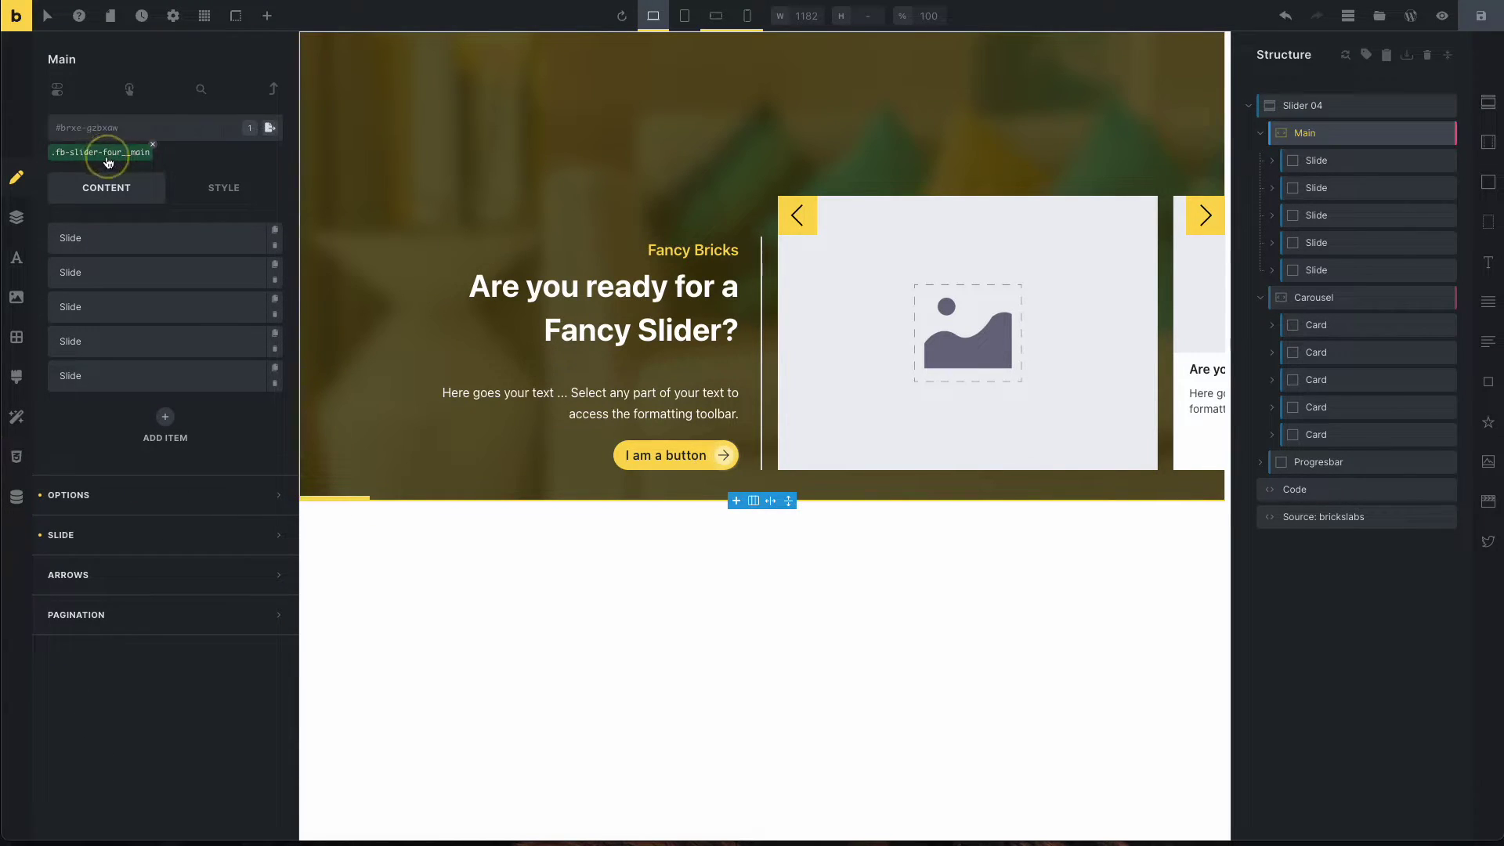
pyautogui.click(160, 536)
pyautogui.click(148, 534)
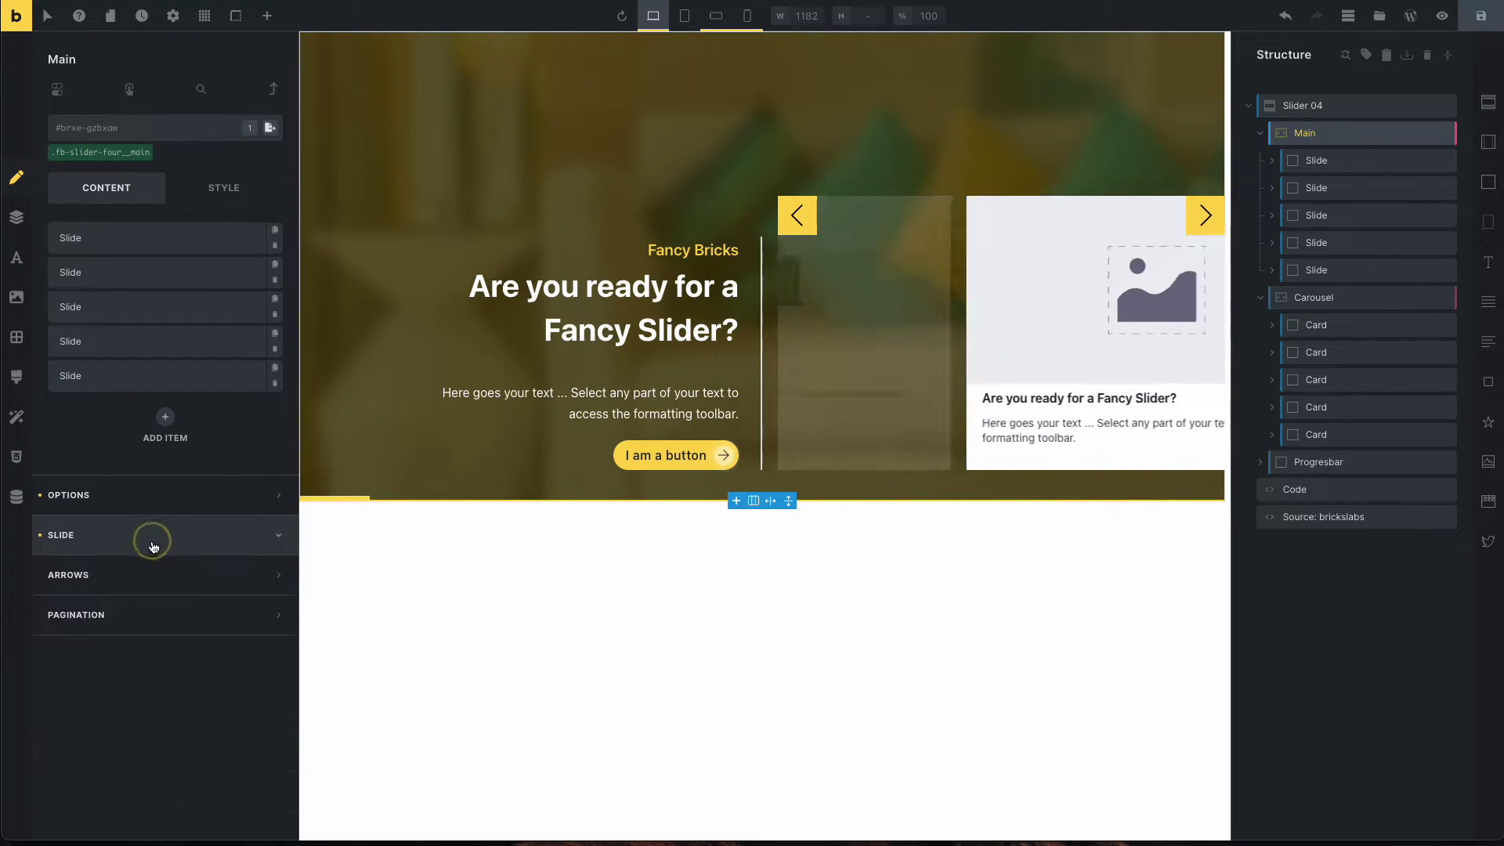
pyautogui.click(110, 155)
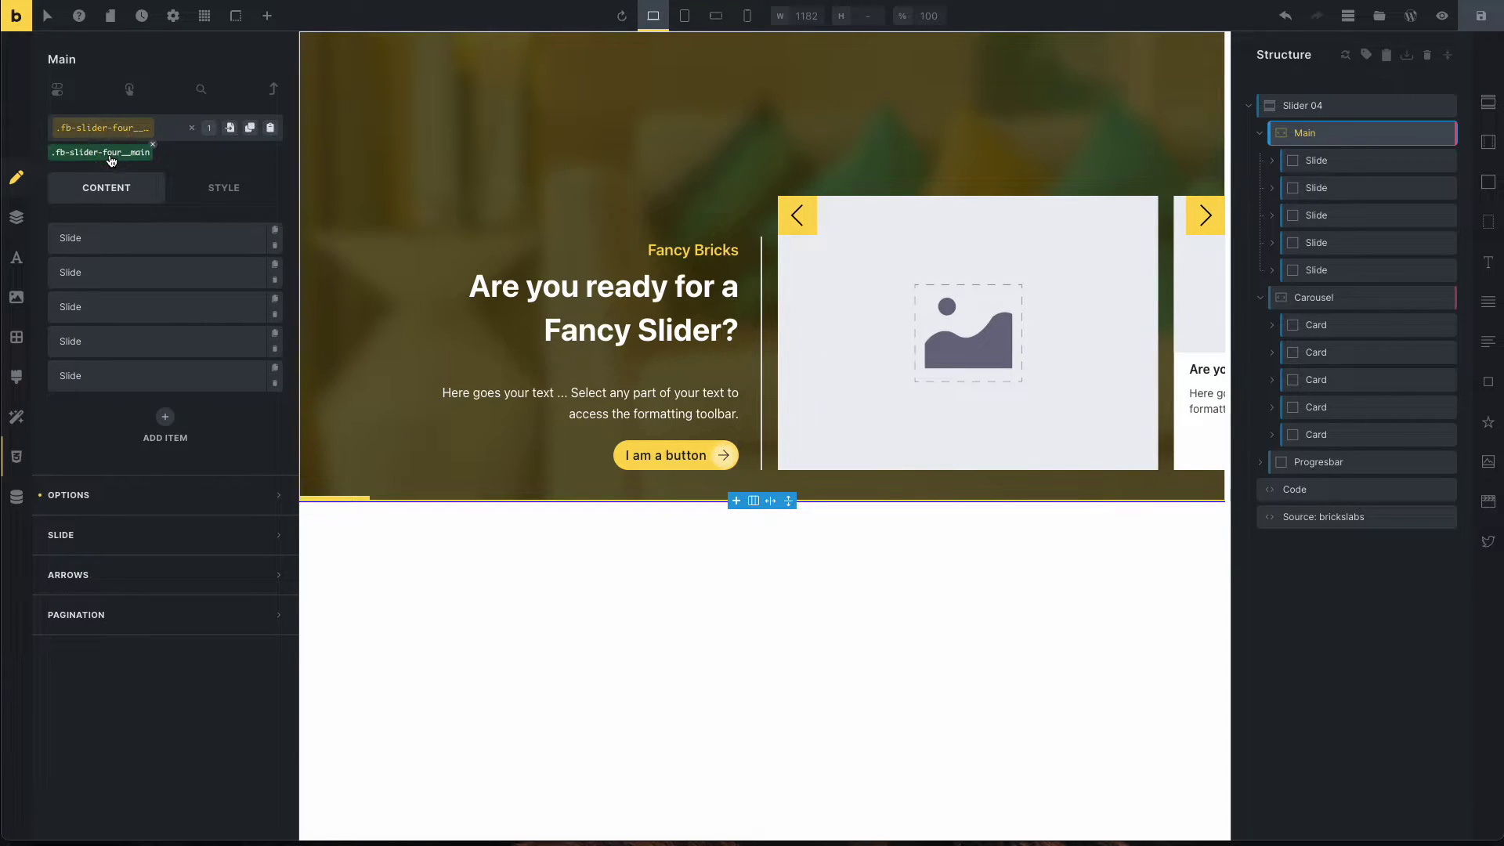
pyautogui.click(119, 576)
pyautogui.click(125, 578)
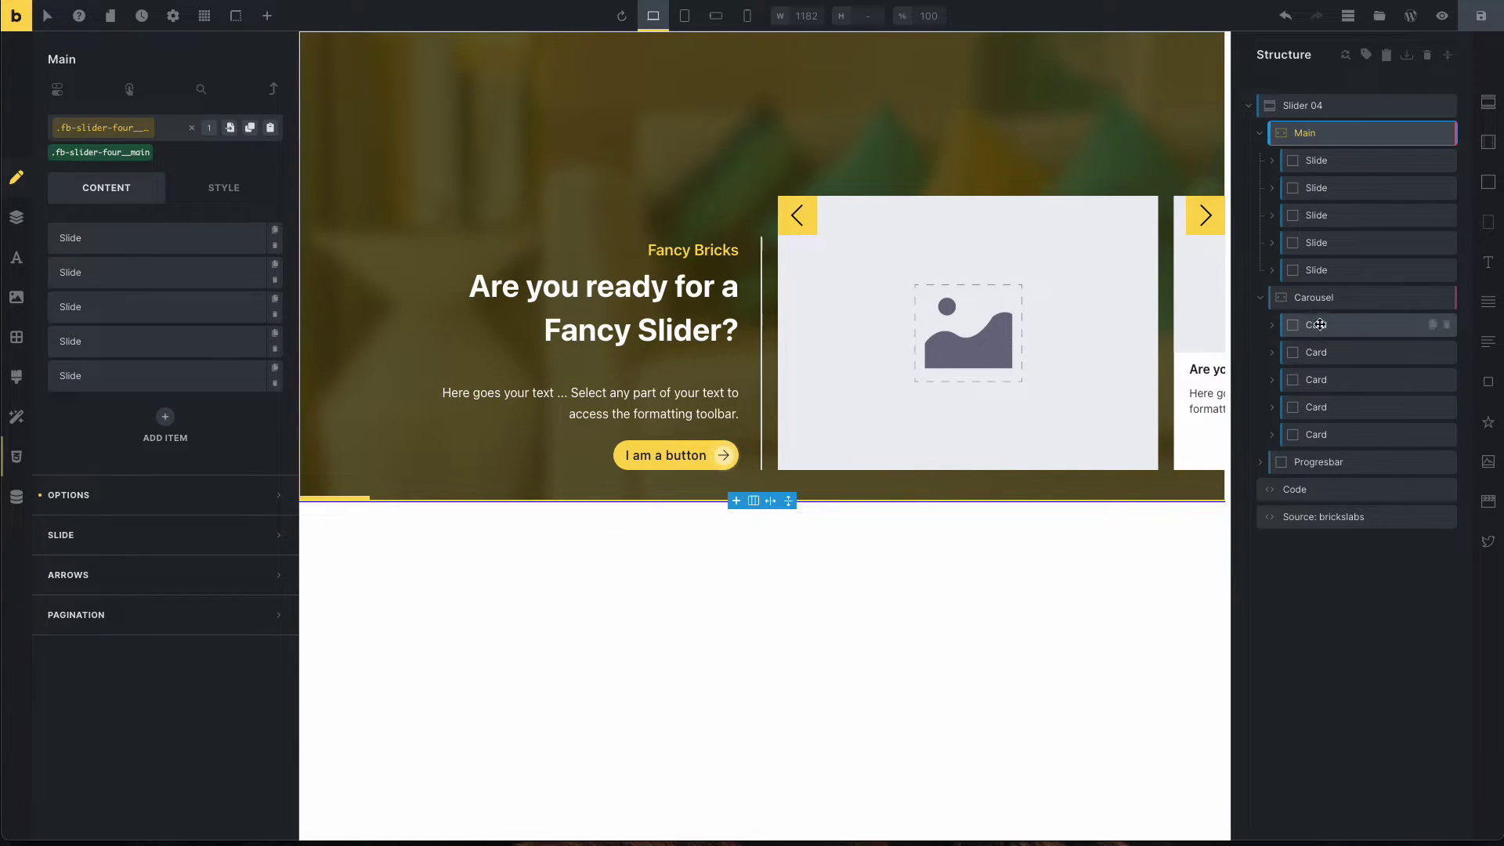
# Examine the Carousel's arrow settings for its element ID and its fb-slider-four__carousel class, including the hover pseudo-class.
pyautogui.click(1315, 298)
pyautogui.click(807, 229)
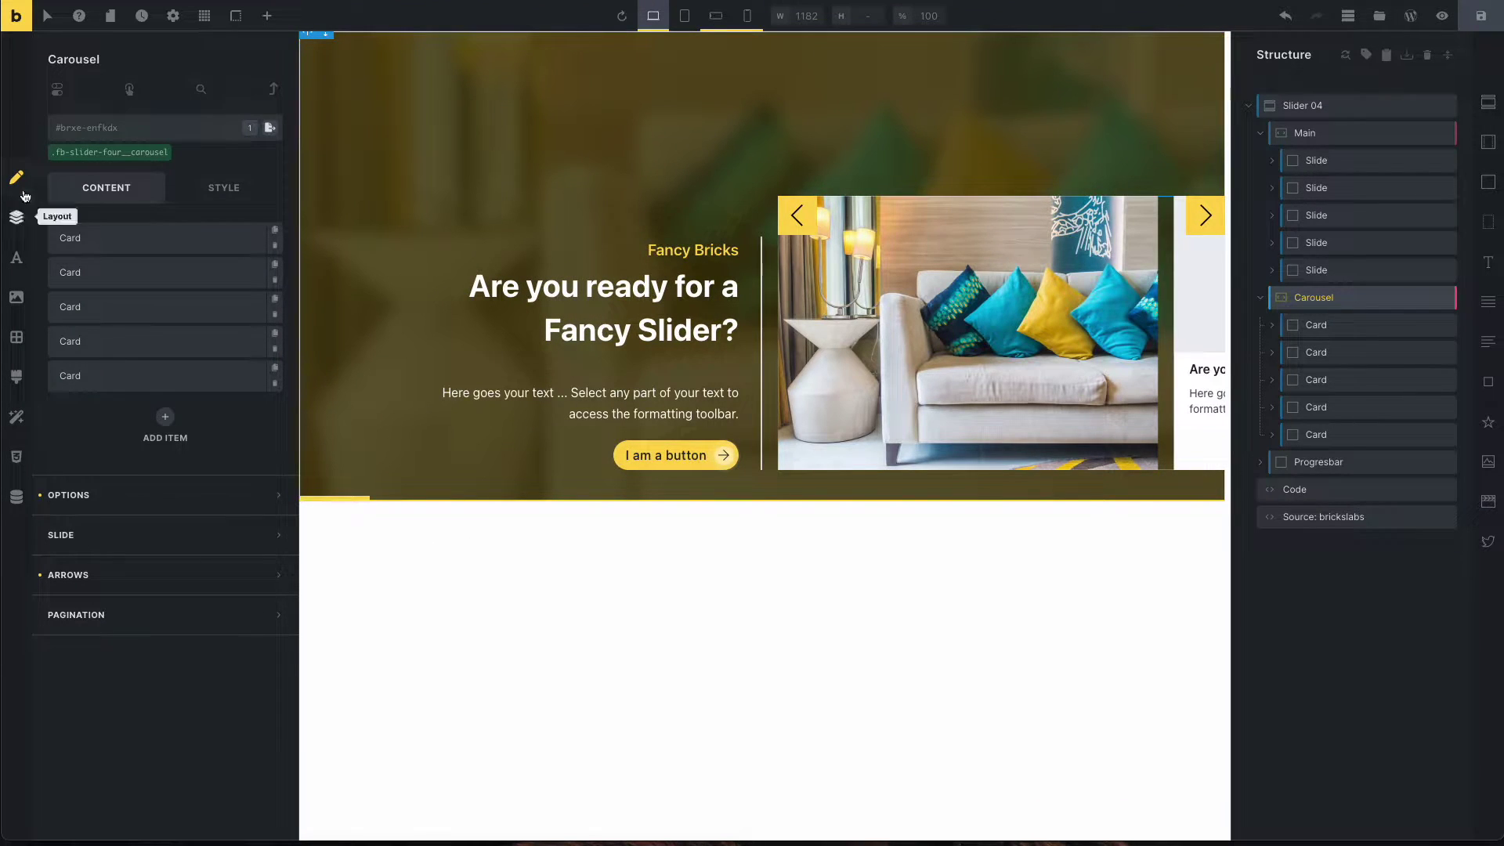
pyautogui.click(94, 166)
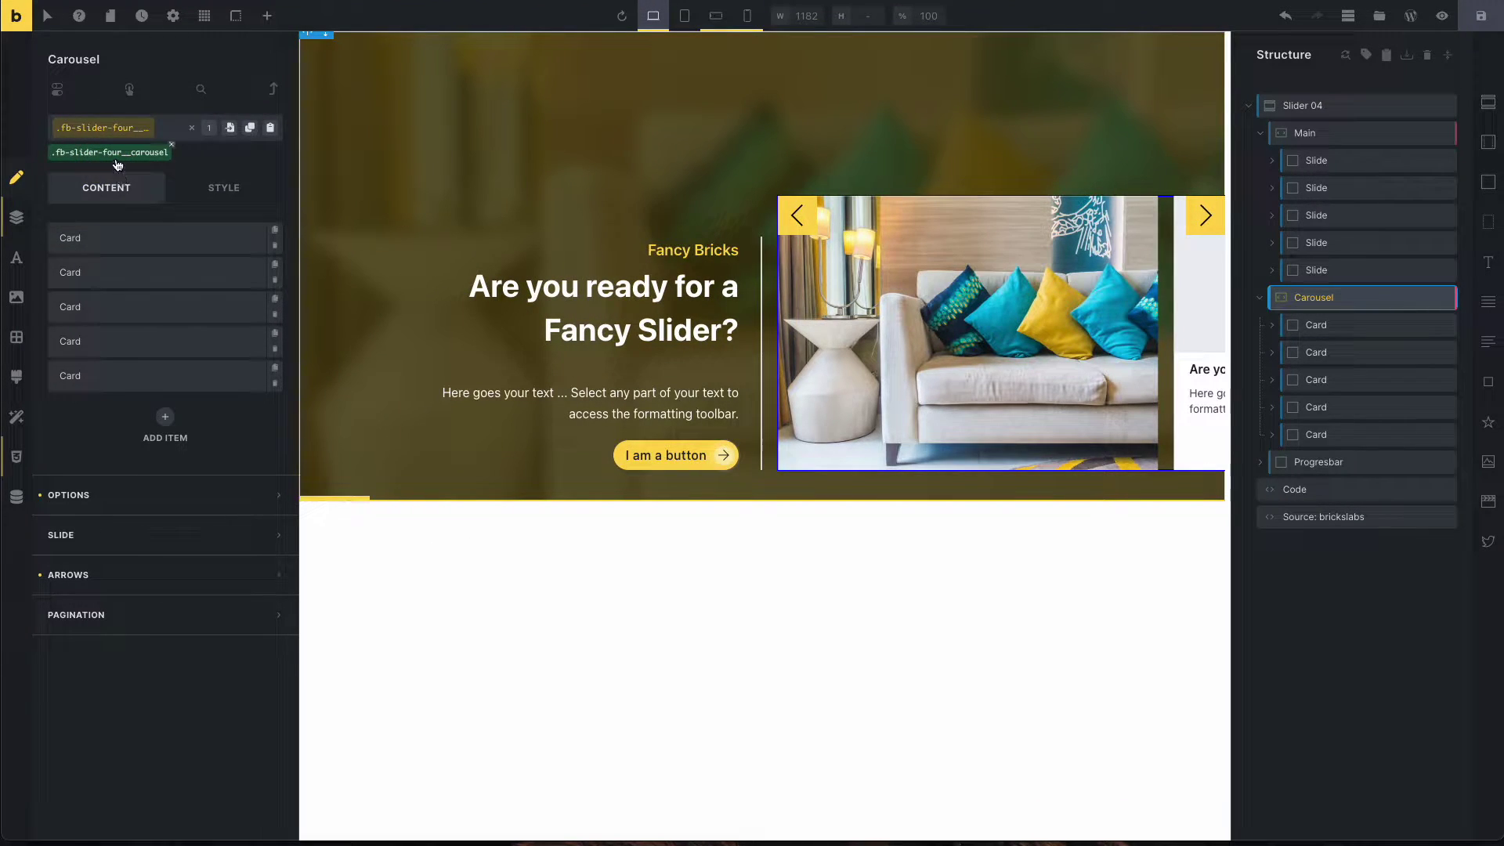
pyautogui.click(113, 161)
pyautogui.click(145, 576)
pyautogui.scroll(-4, 148, 582)
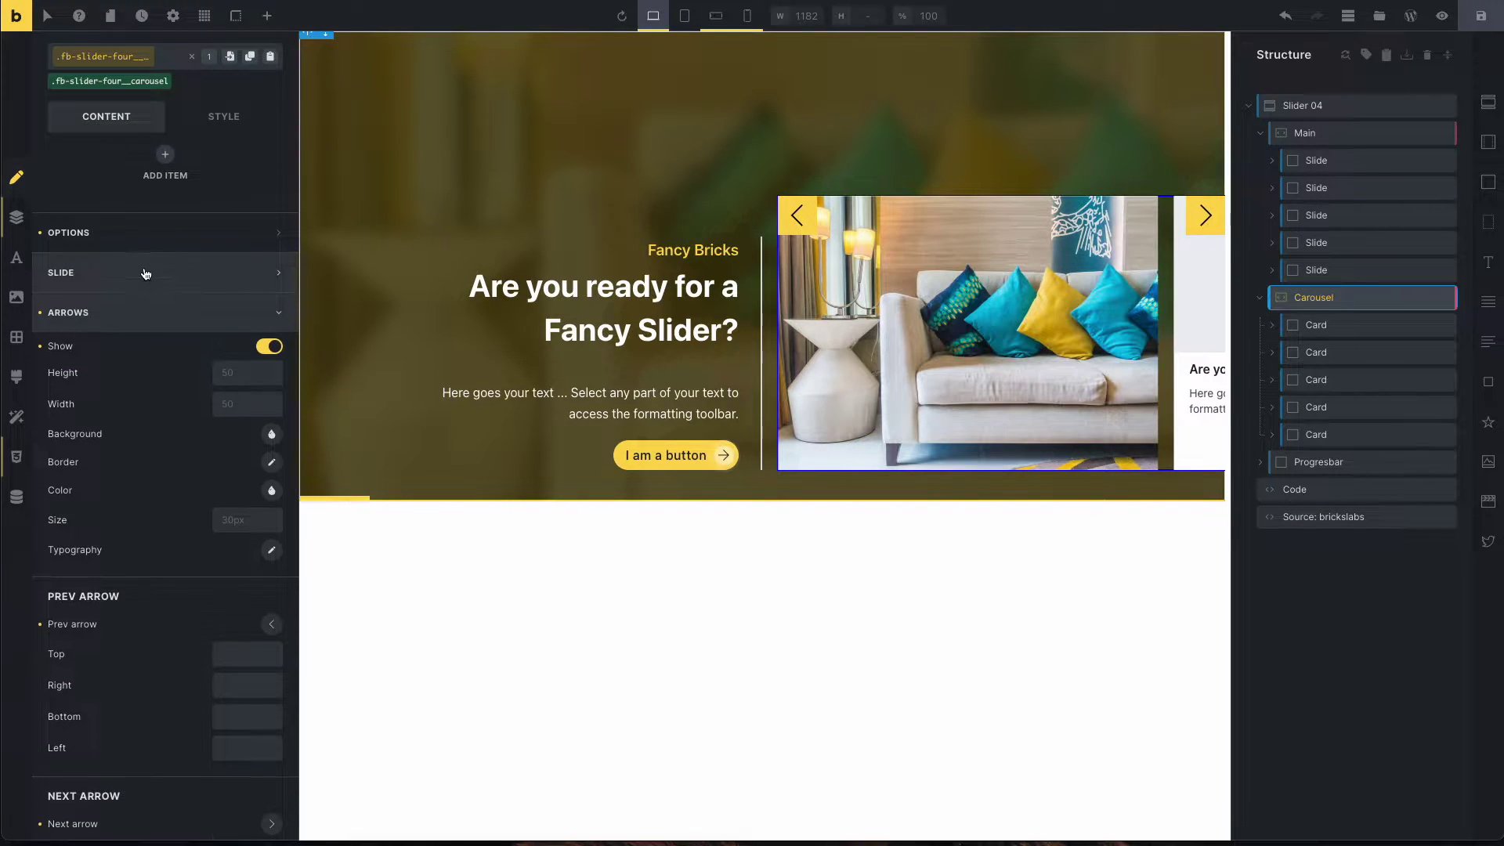
pyautogui.scroll(1, 117, 142)
pyautogui.click(92, 86)
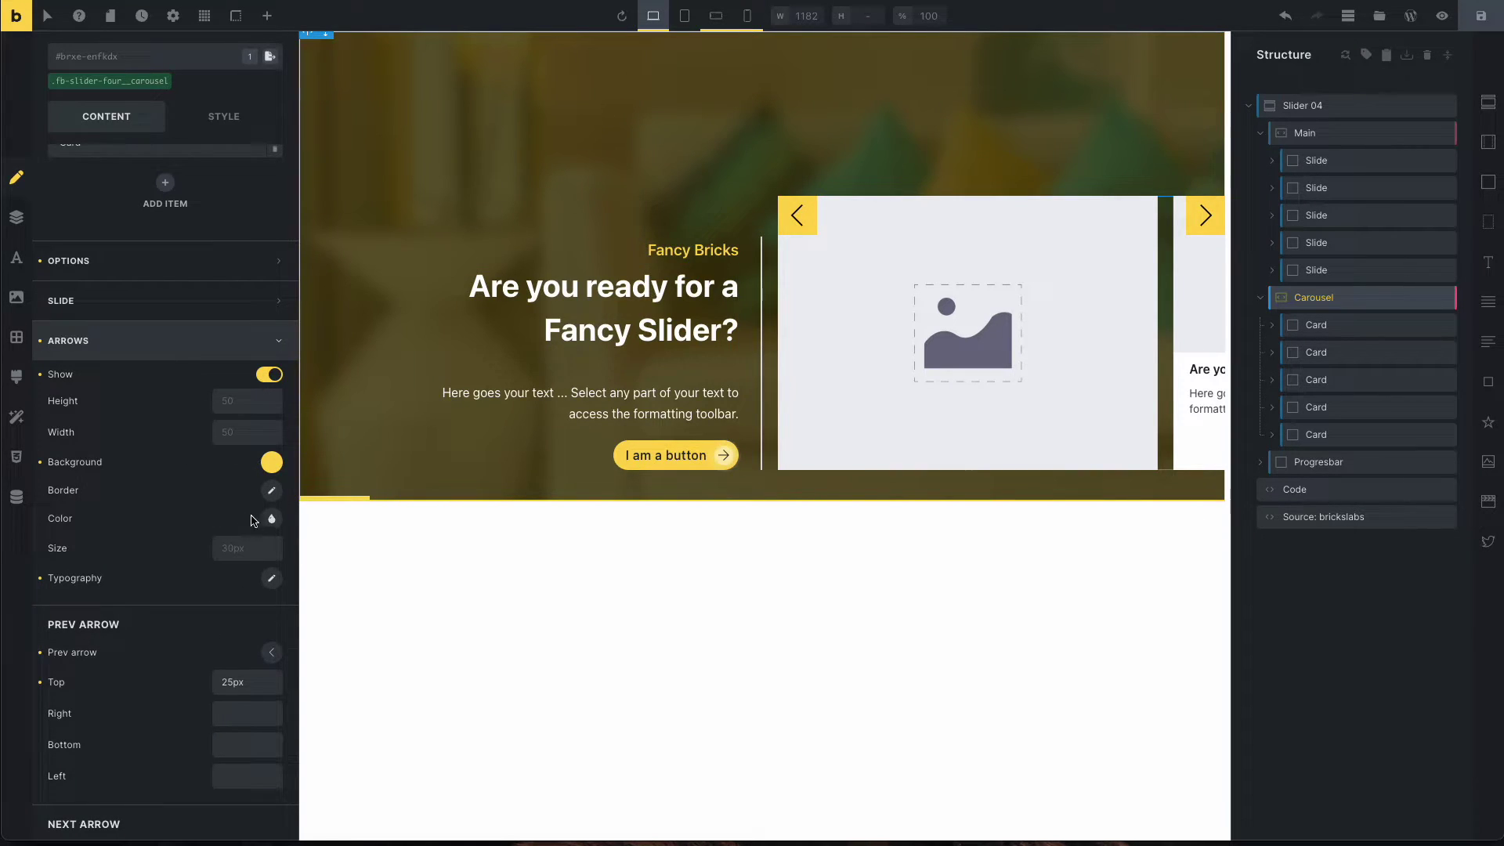
pyautogui.scroll(-2, 203, 587)
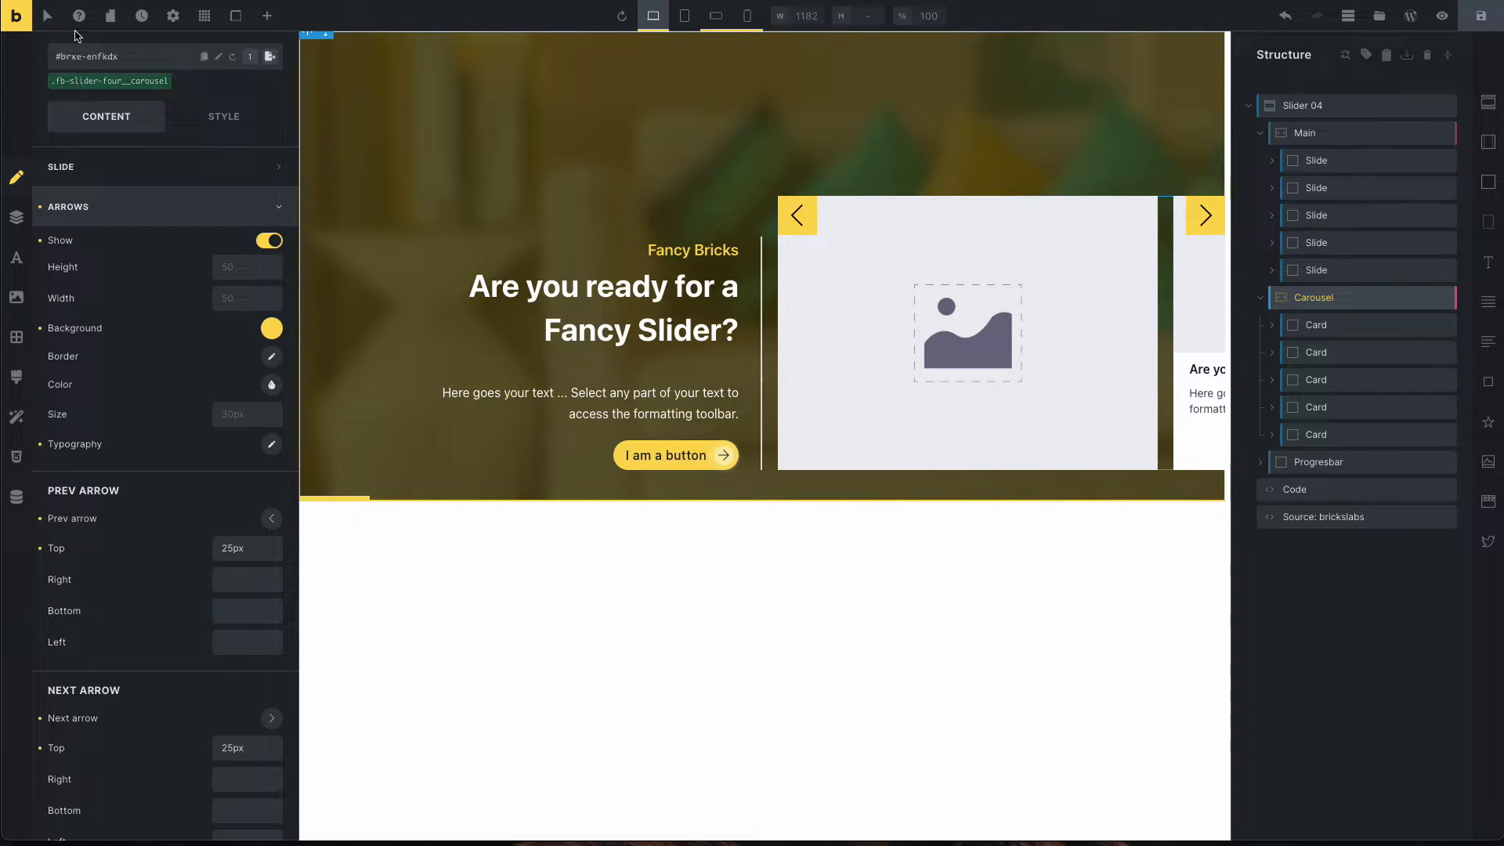
pyautogui.click(47, 18)
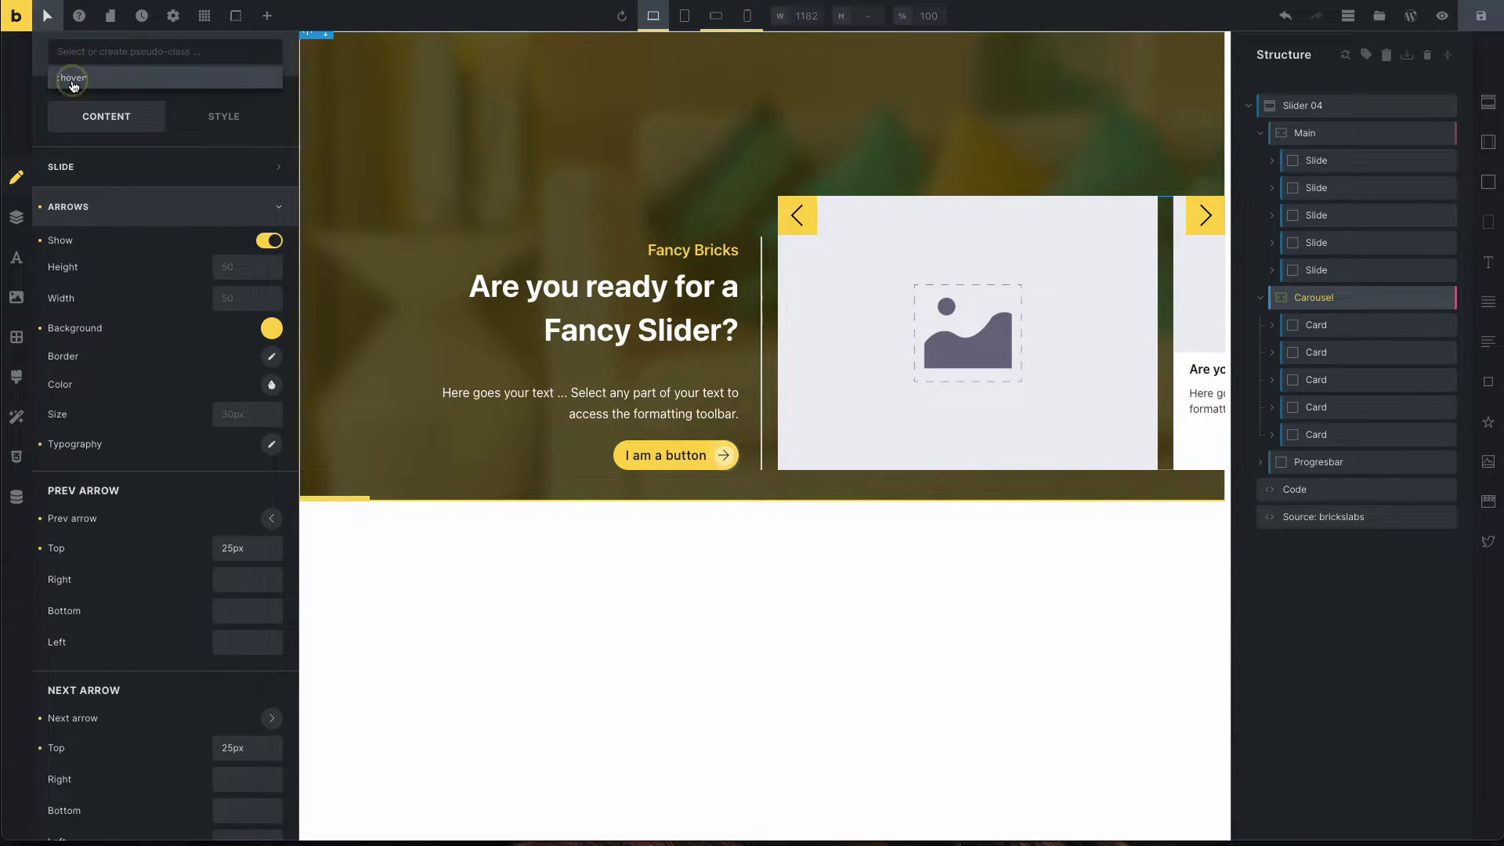
pyautogui.click(72, 78)
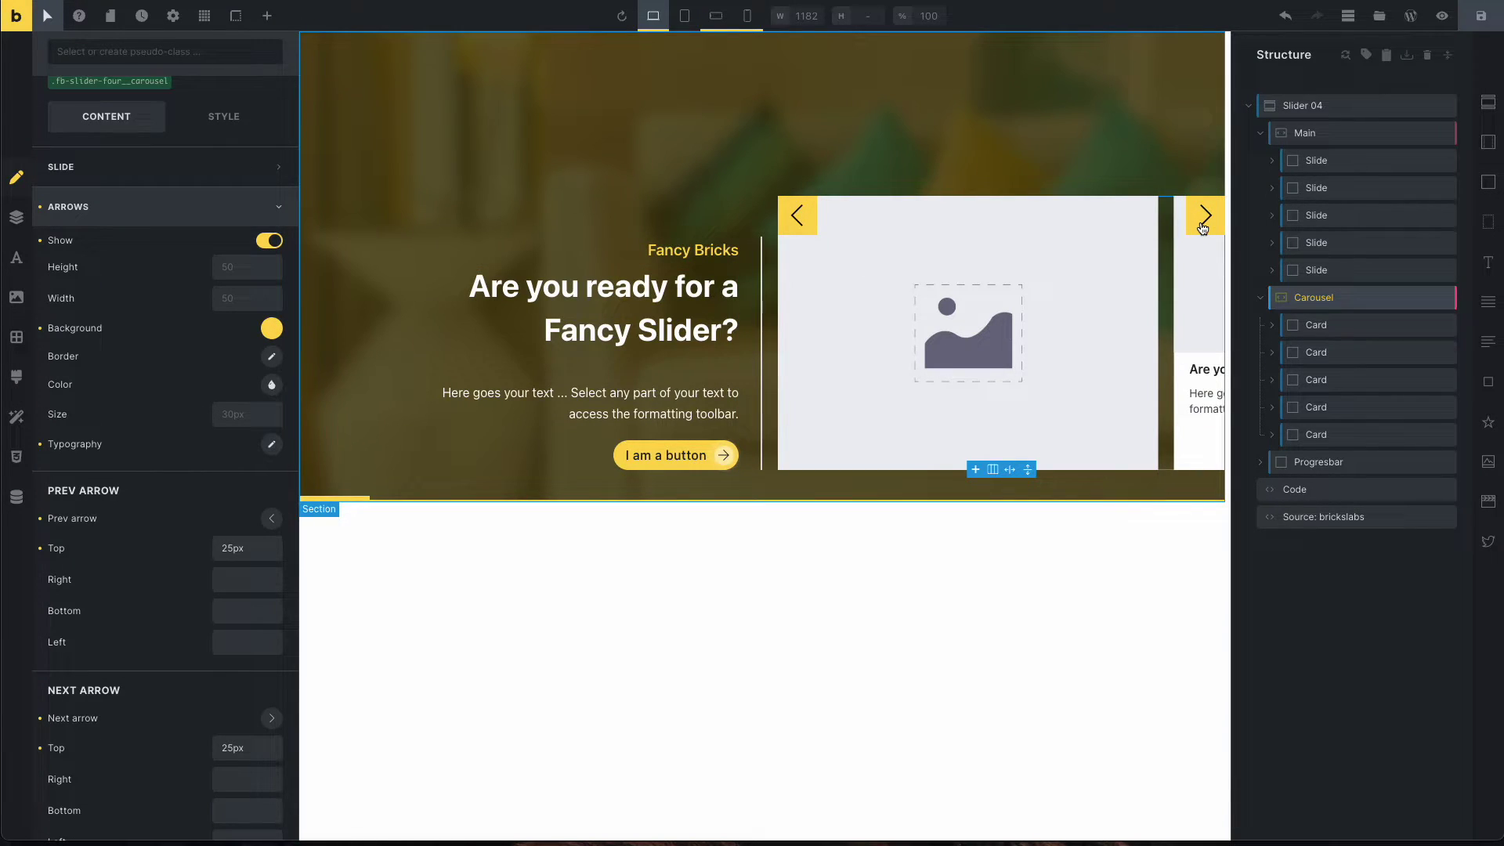
# Change the border colour to pink on the Progresbar element's fb-slider-four__progressbar class.
pyautogui.click(1321, 462)
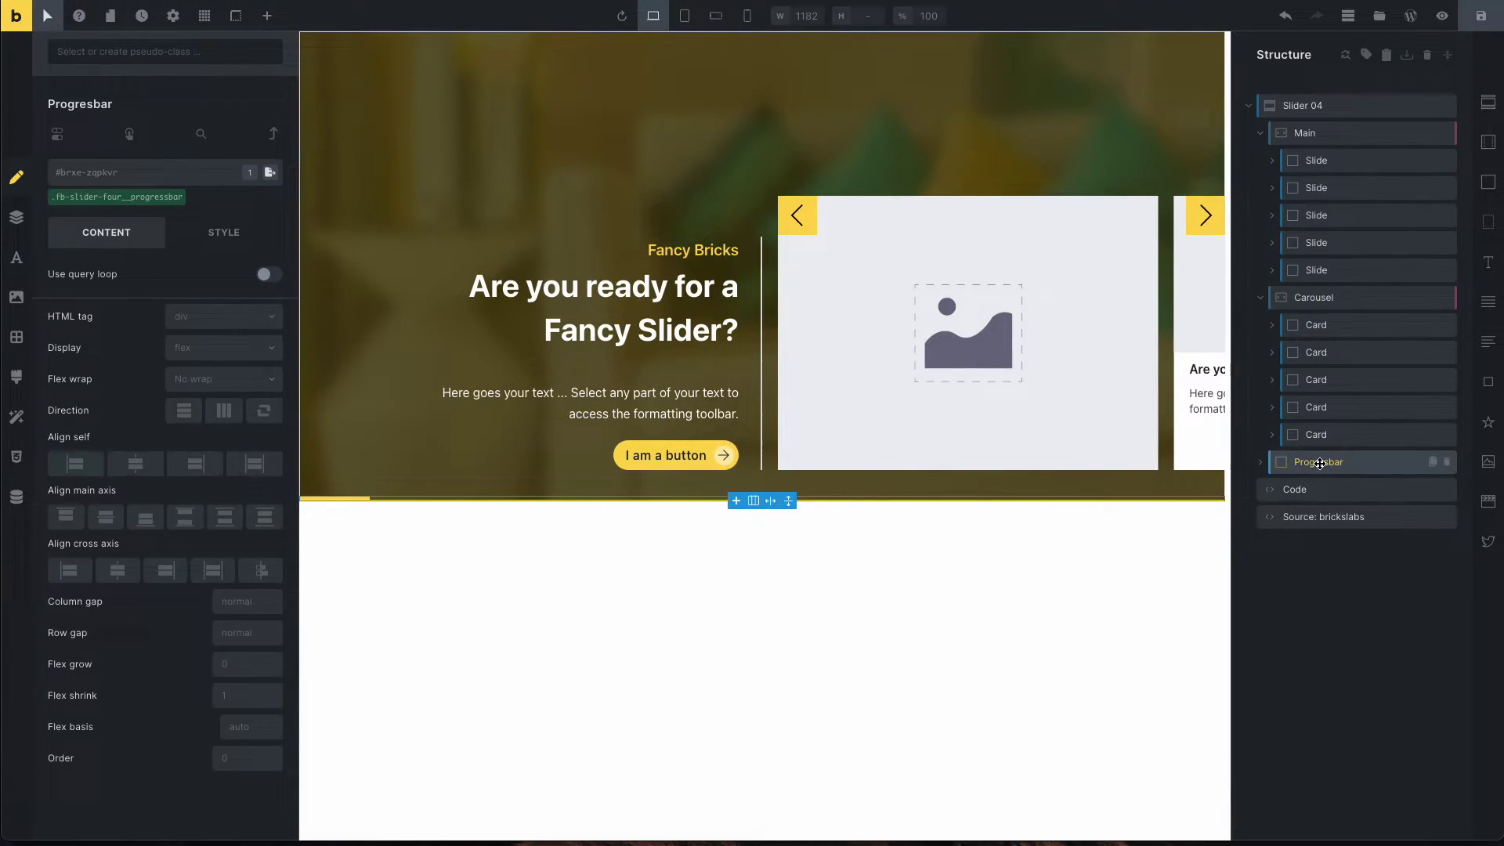
pyautogui.click(1261, 463)
pyautogui.click(151, 201)
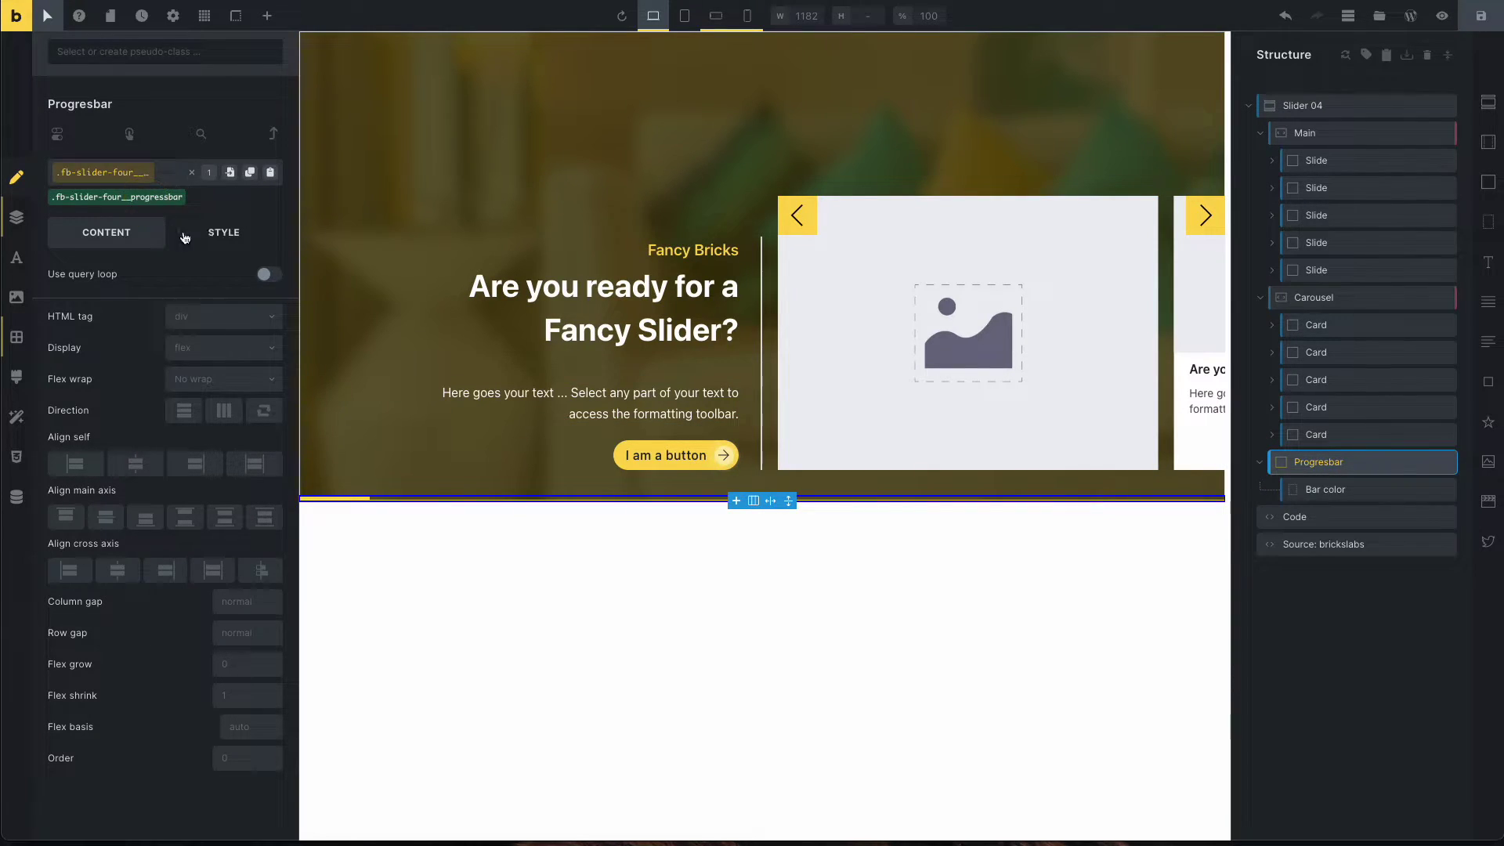
pyautogui.click(215, 235)
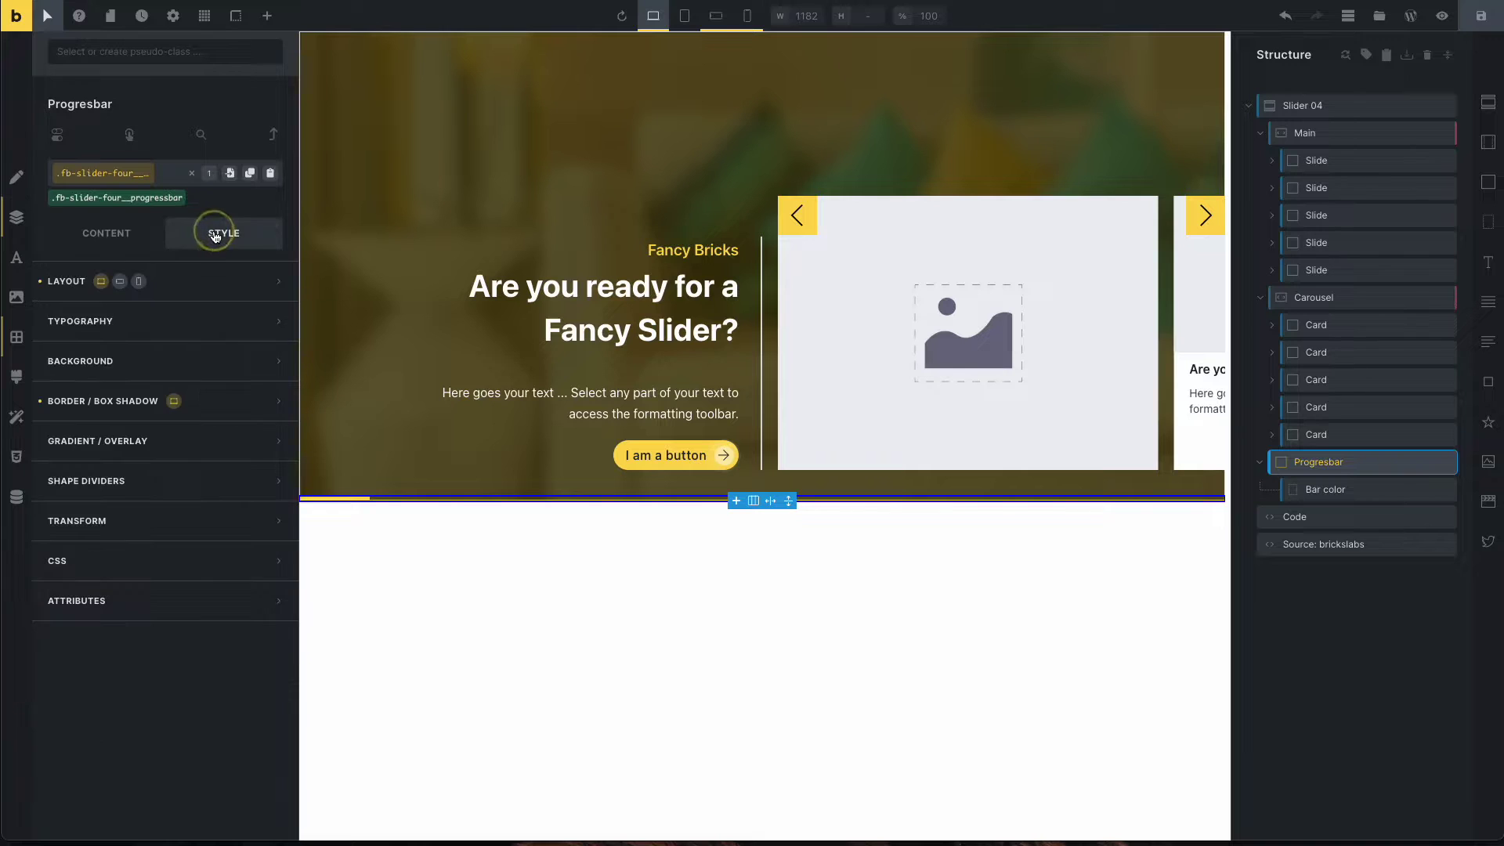
pyautogui.click(192, 281)
pyautogui.scroll(-10, 226, 423)
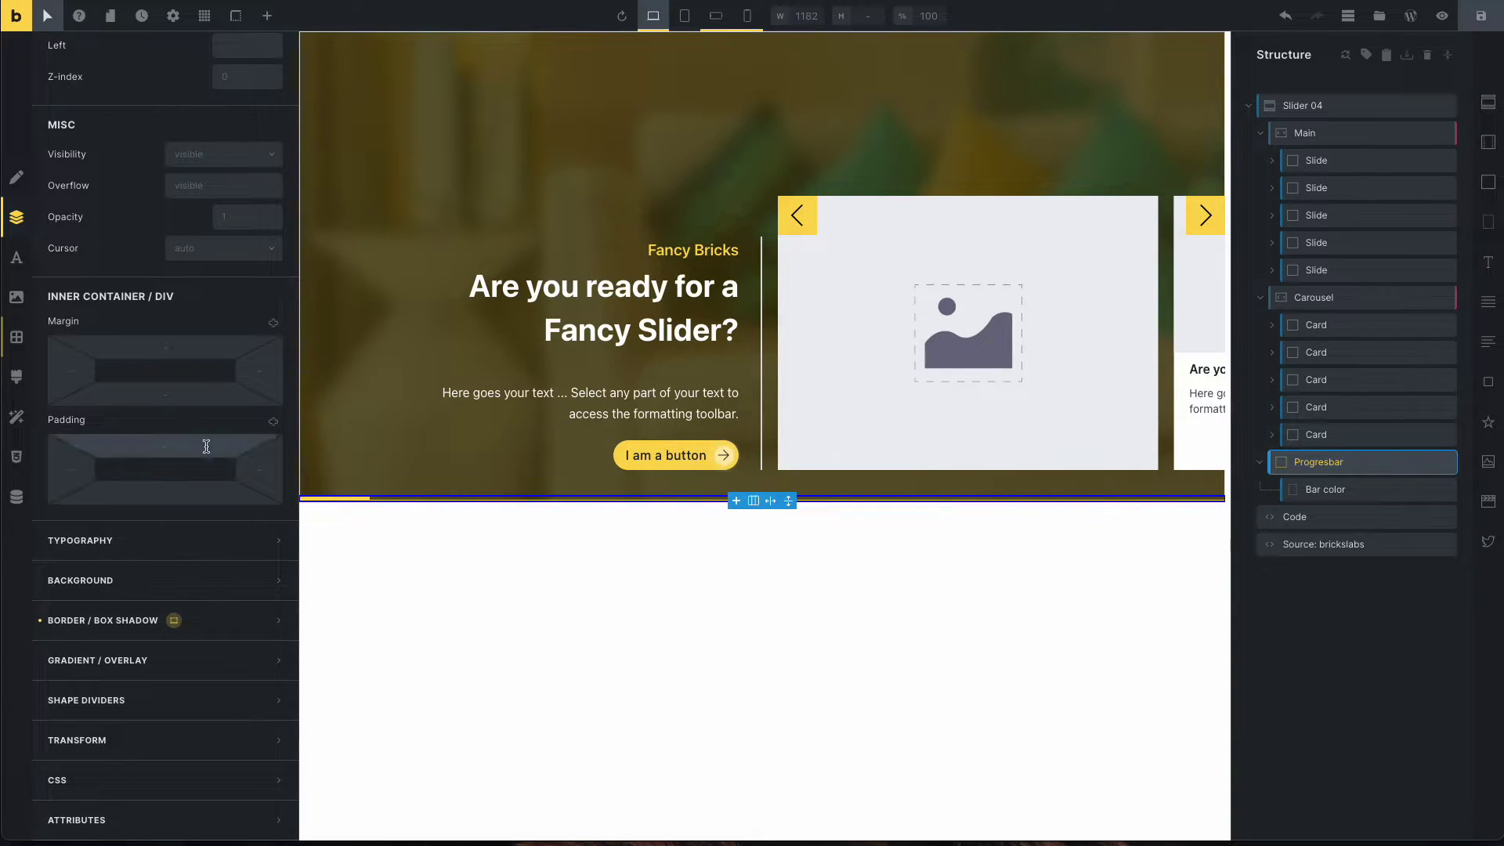
pyautogui.click(240, 621)
pyautogui.click(270, 440)
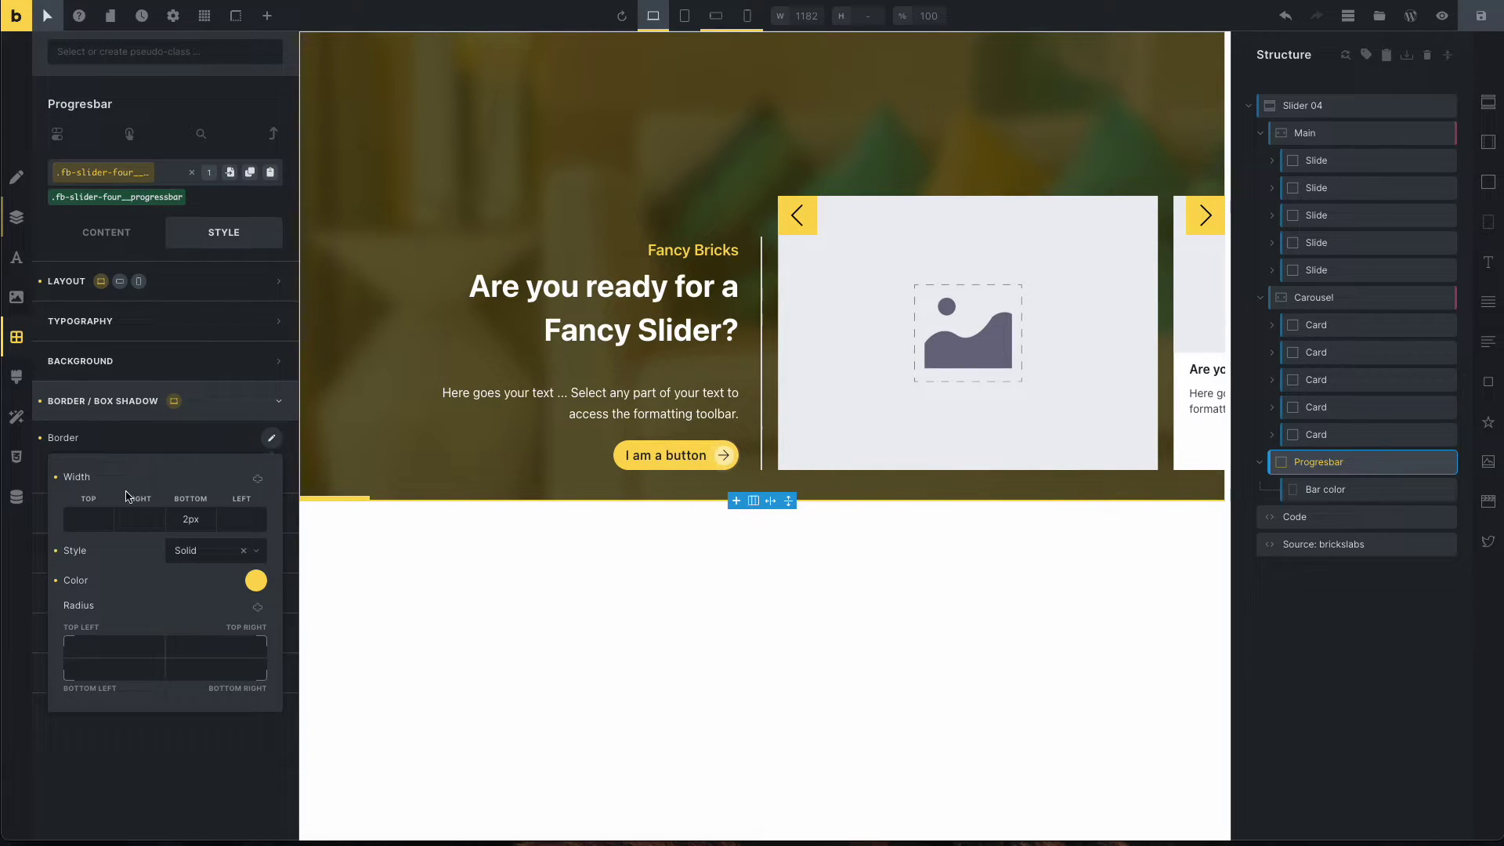
pyautogui.click(256, 582)
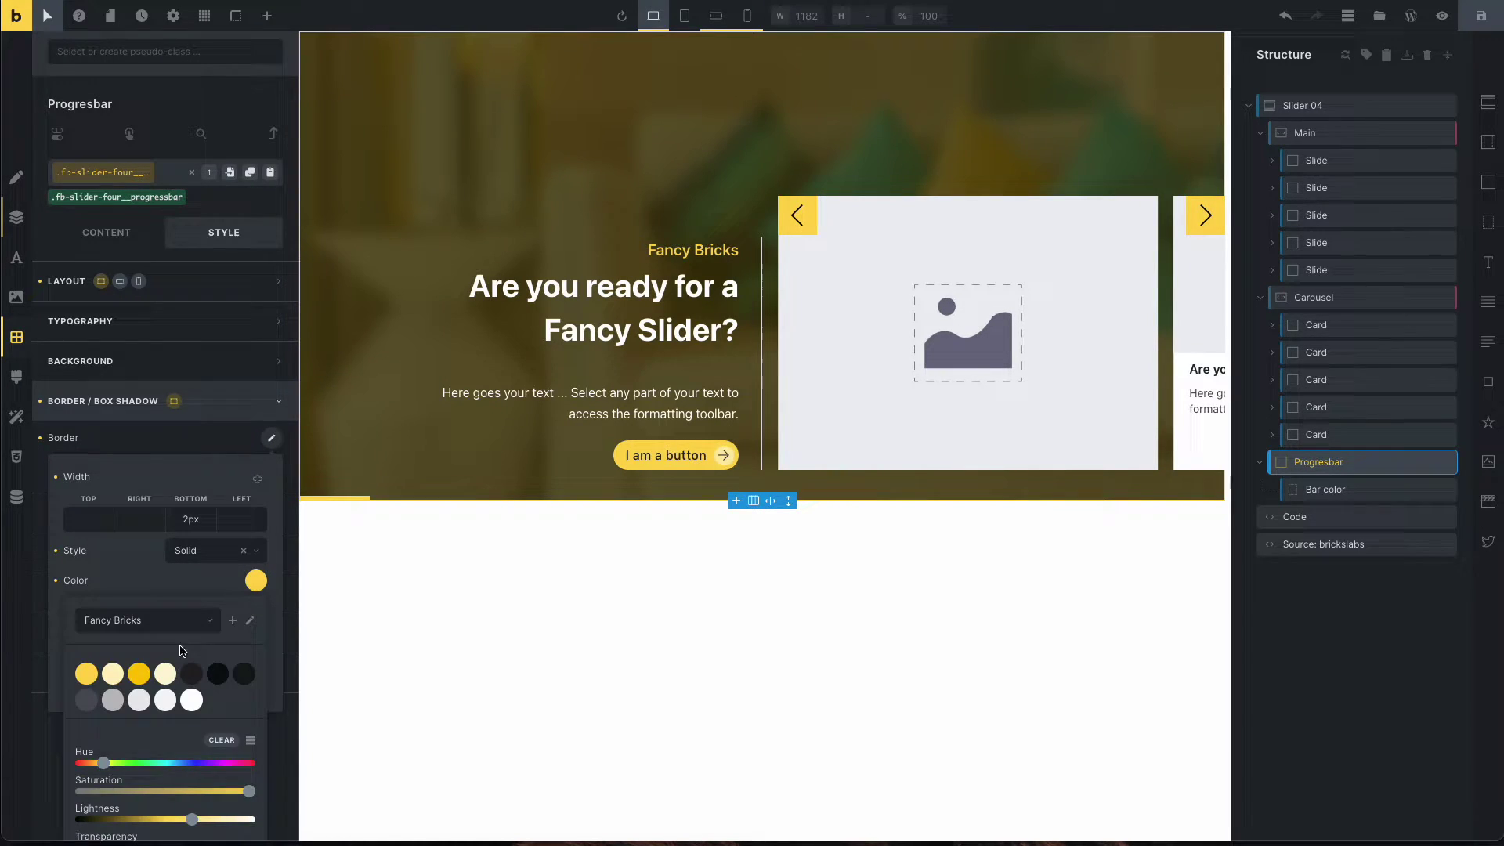
pyautogui.click(238, 763)
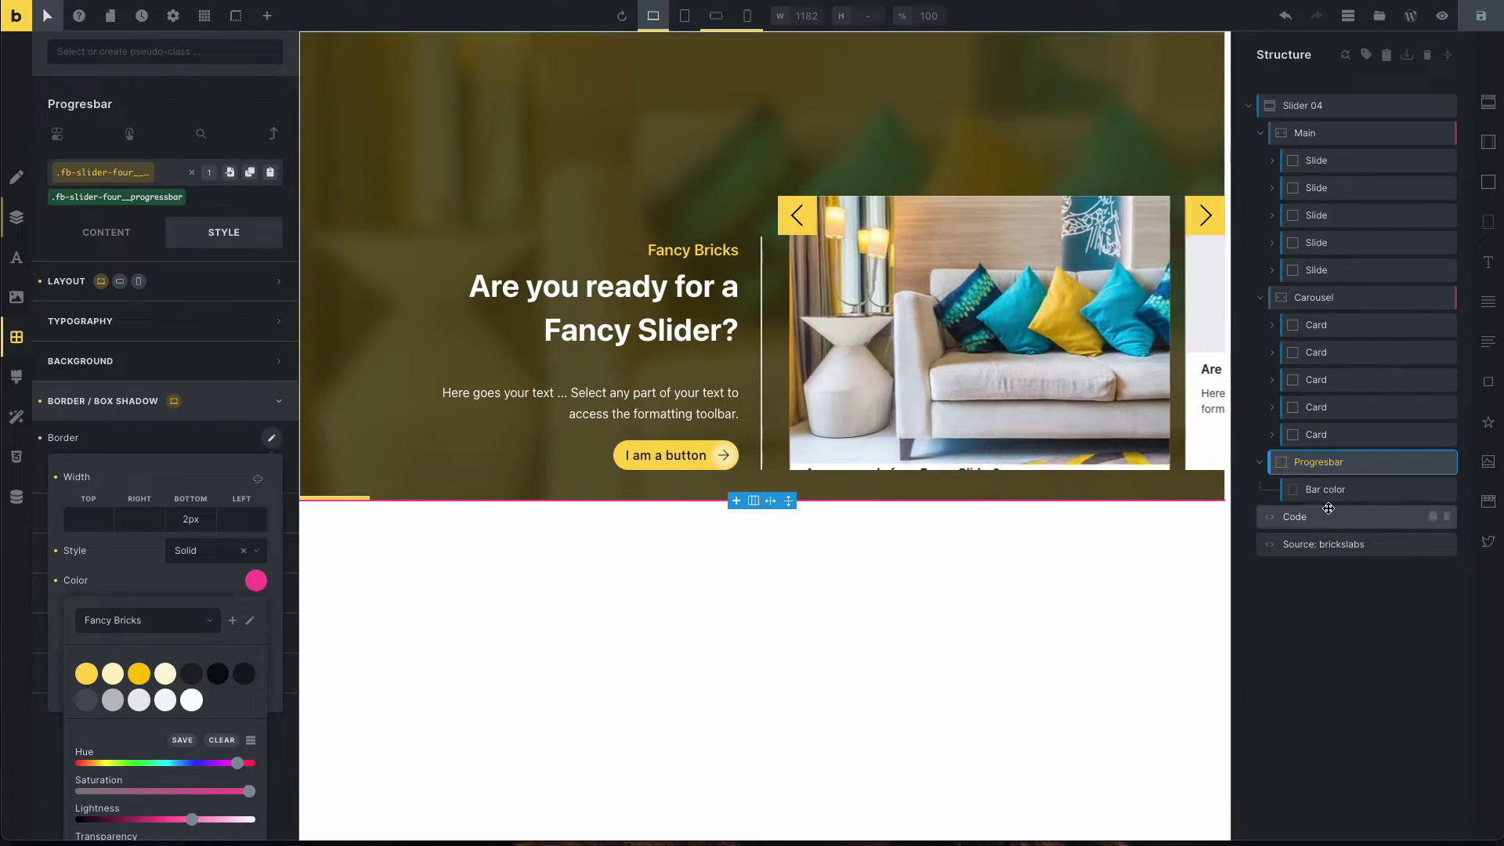
# Set the background colour of the Bar color element's fb-slider-four__bar-color class to pink #ff5277 and save the page.
pyautogui.click(1325, 498)
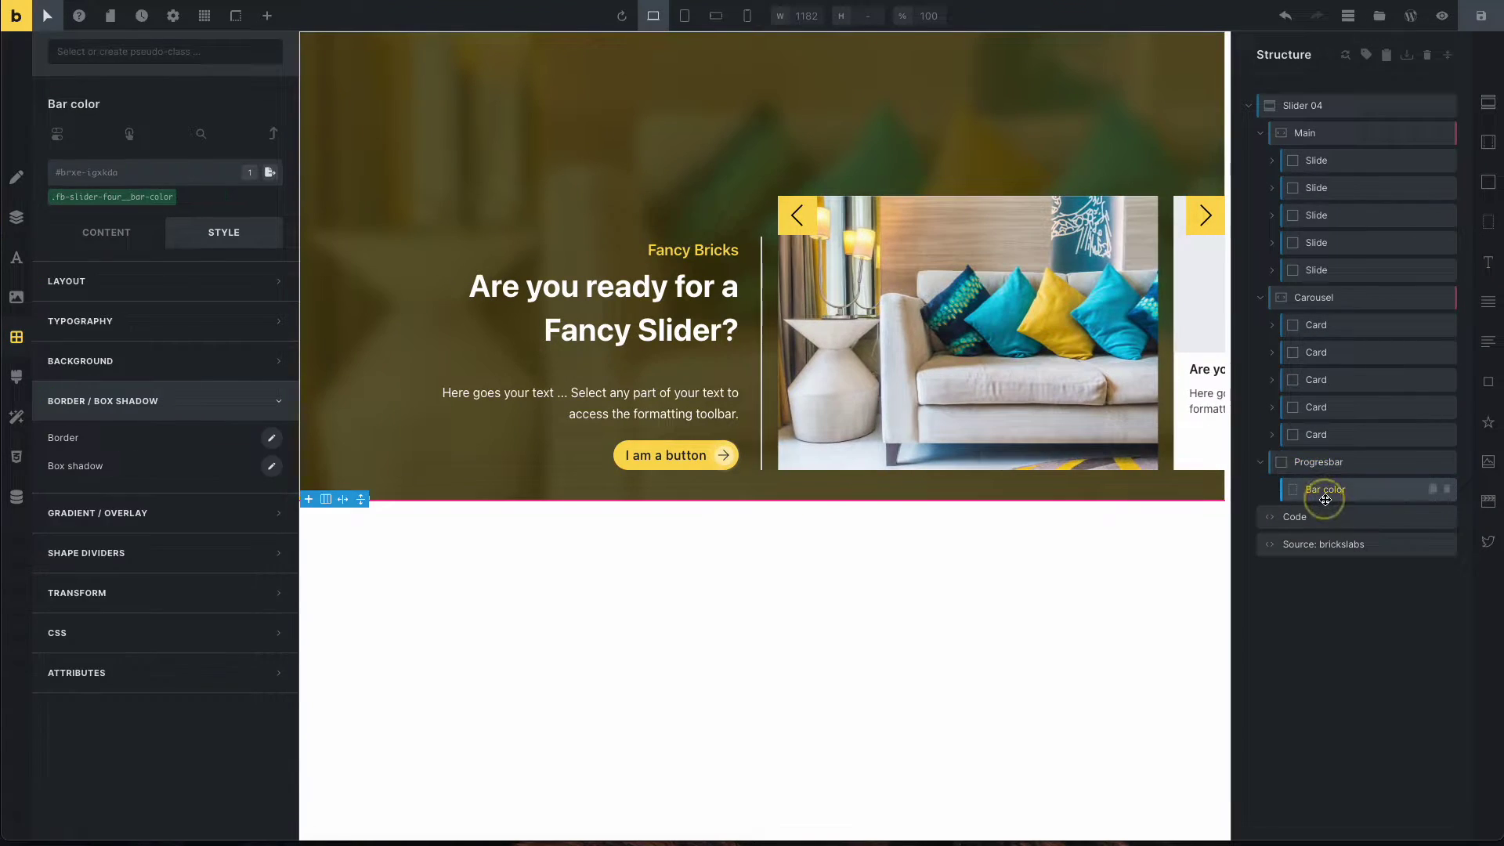
pyautogui.click(100, 205)
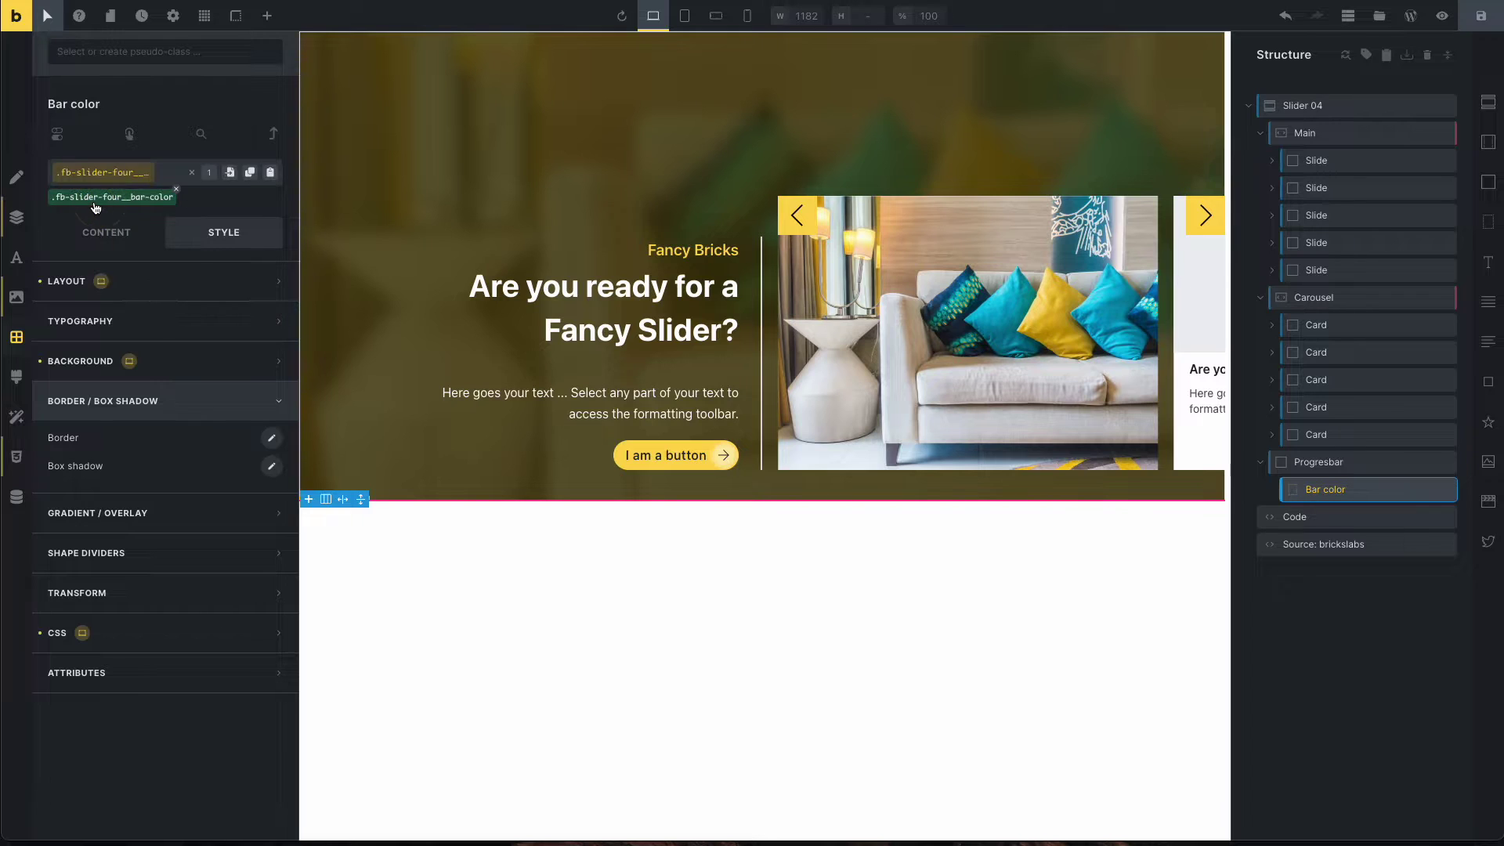
pyautogui.click(167, 360)
pyautogui.click(271, 403)
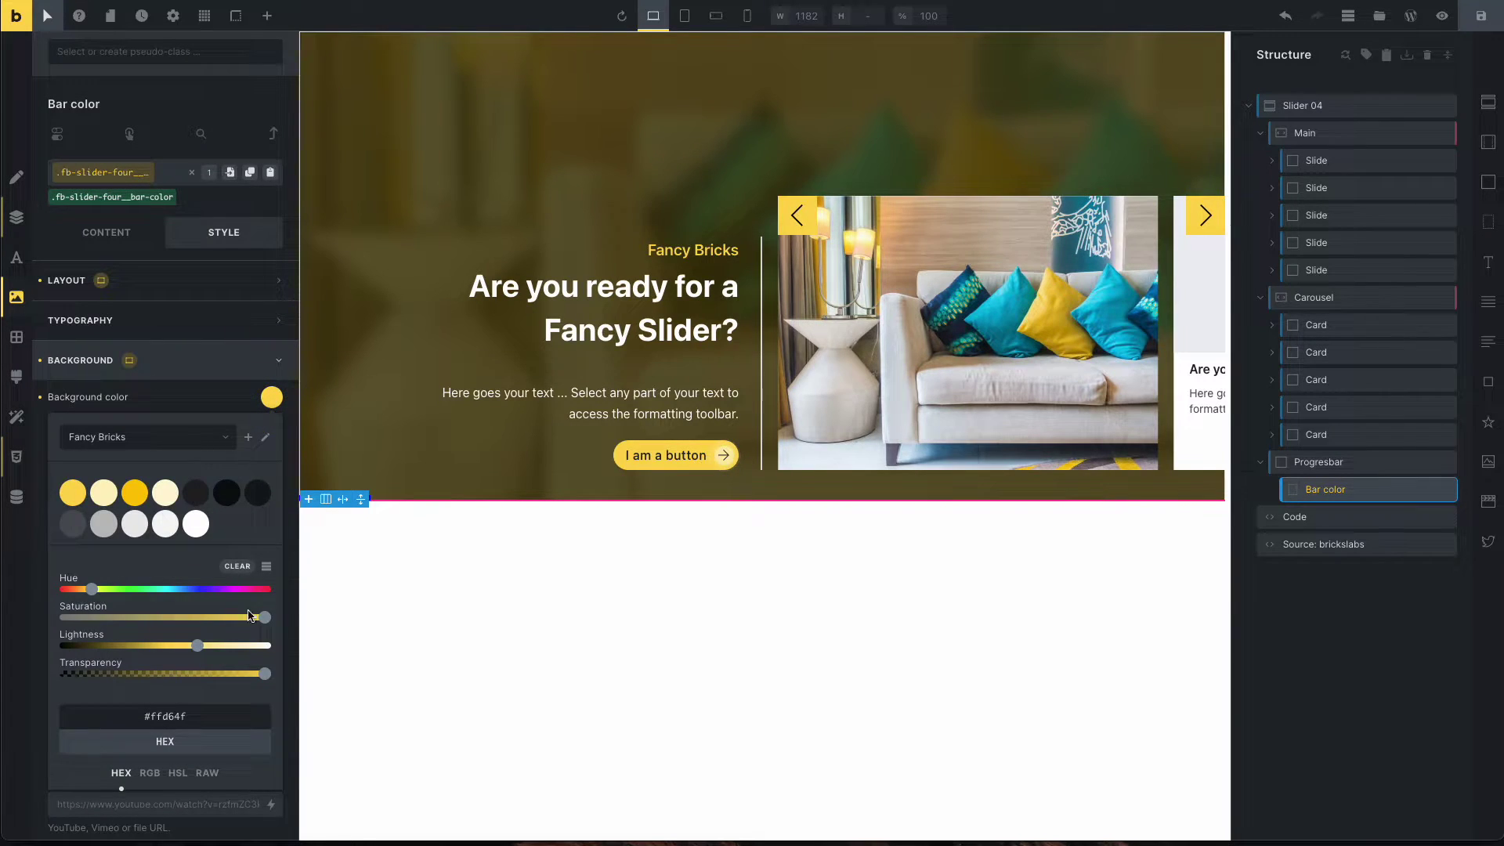
pyautogui.click(263, 590)
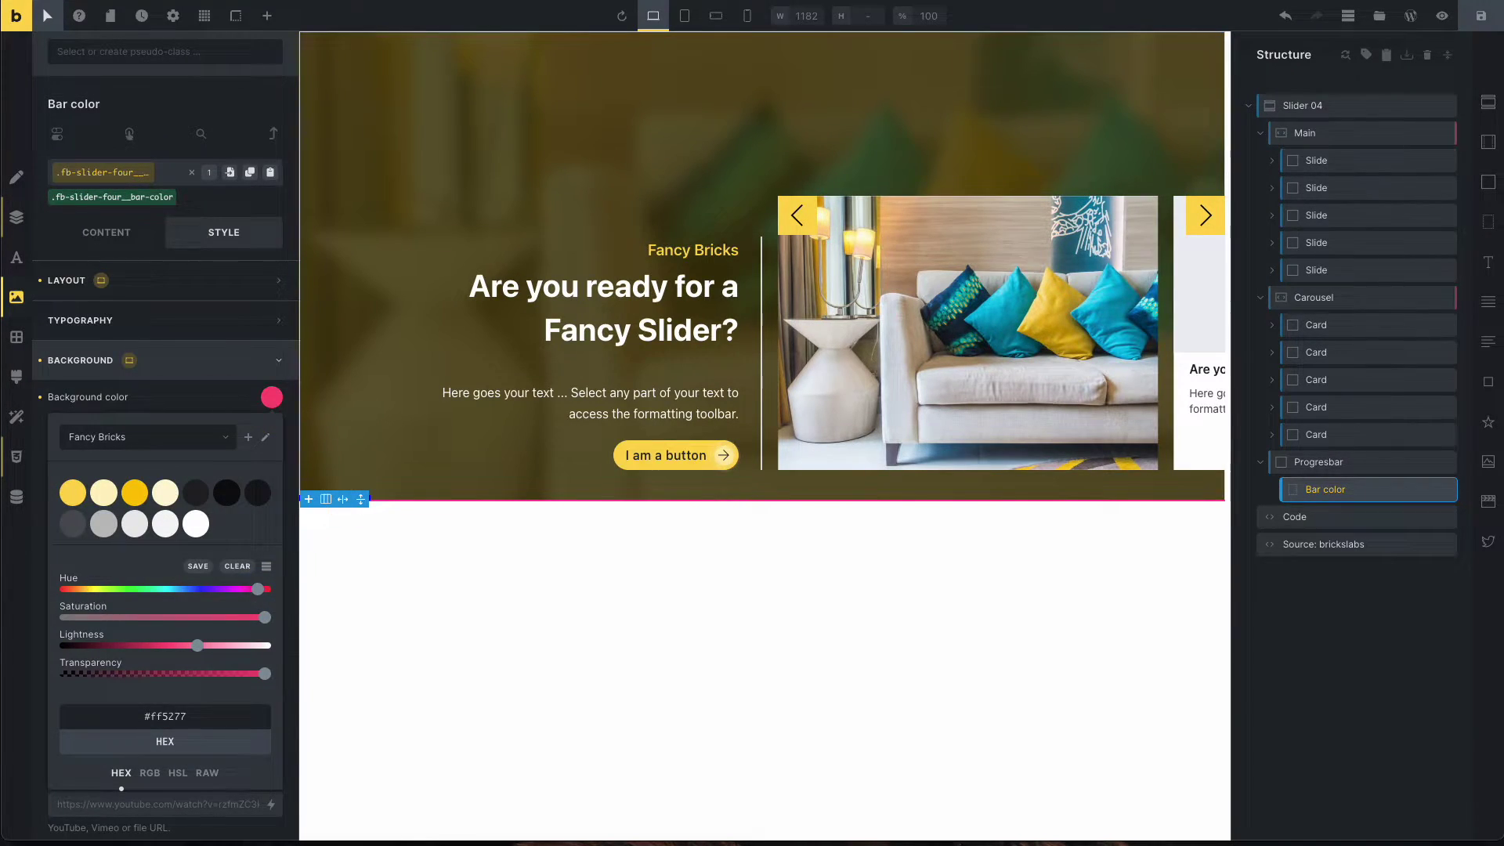
pyautogui.hotkey('ctrl', 's')
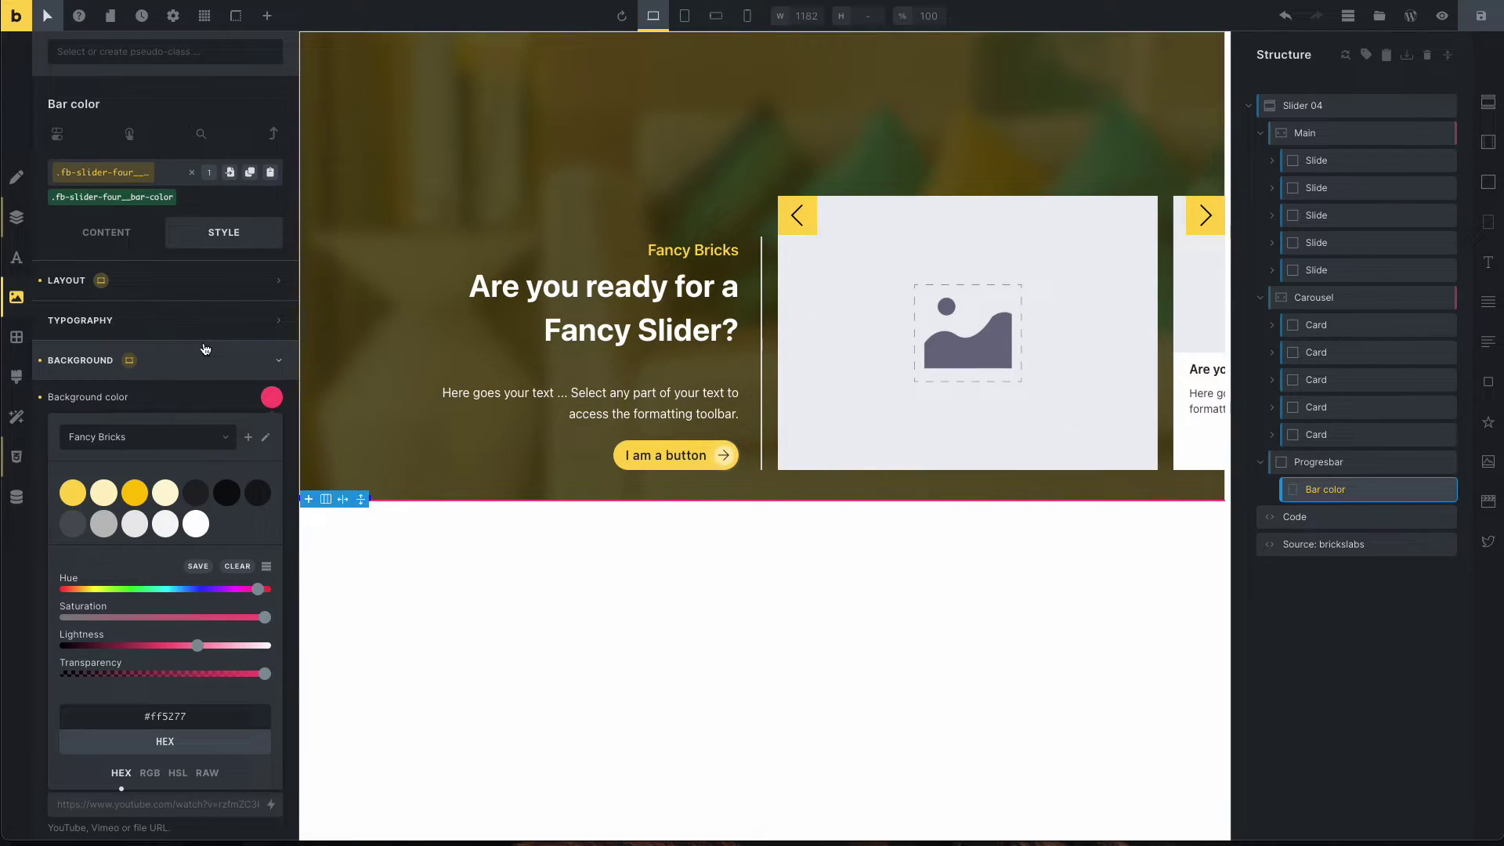
# Set the Bar color element's height to 10 in its layout sizing and save the page.
pyautogui.click(204, 345)
pyautogui.click(174, 285)
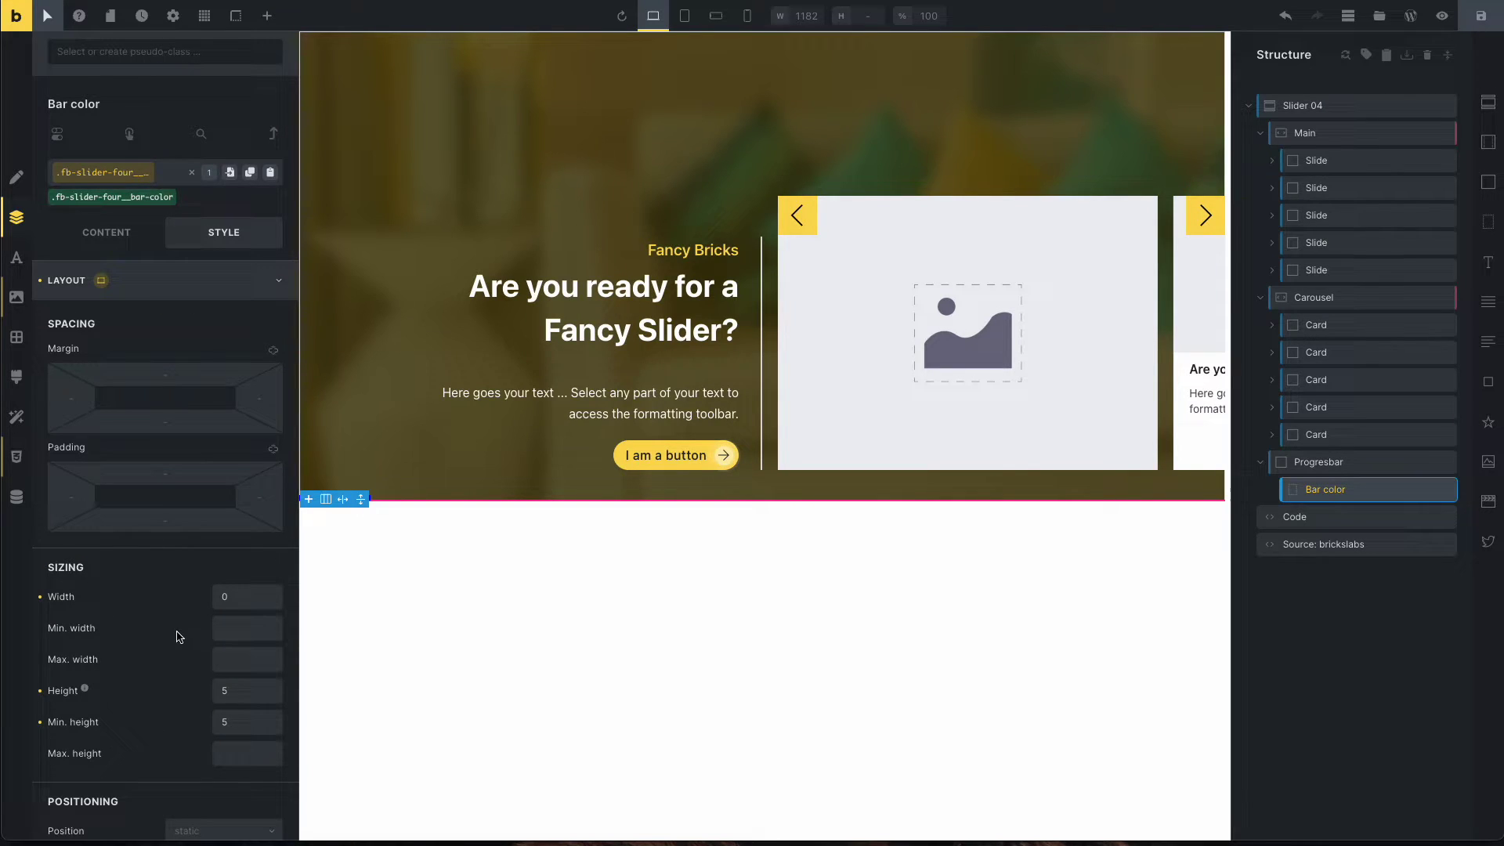
pyautogui.scroll(-1, 188, 681)
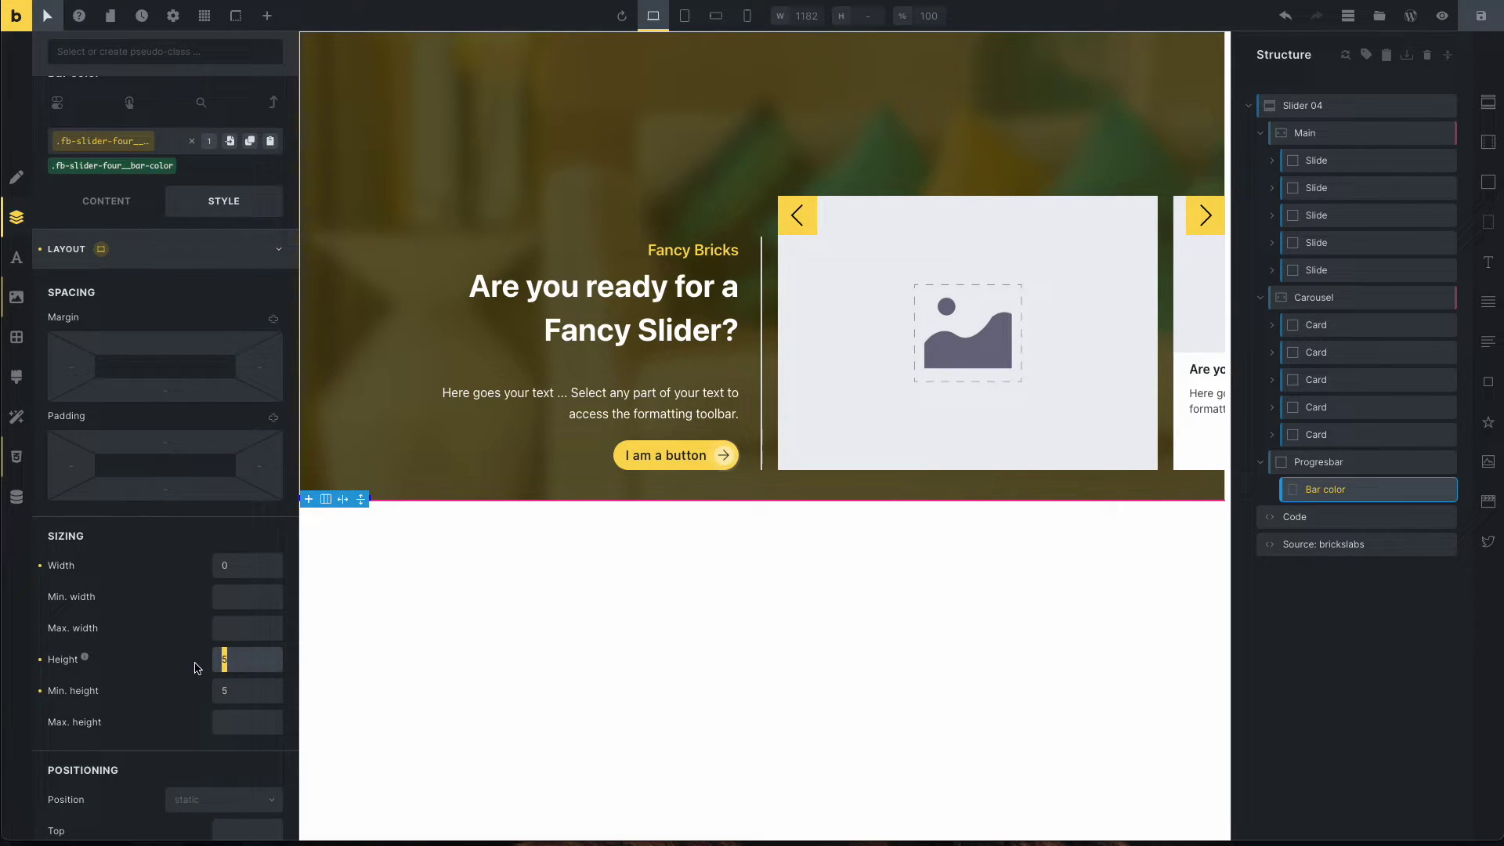
pyautogui.click(1498, 16)
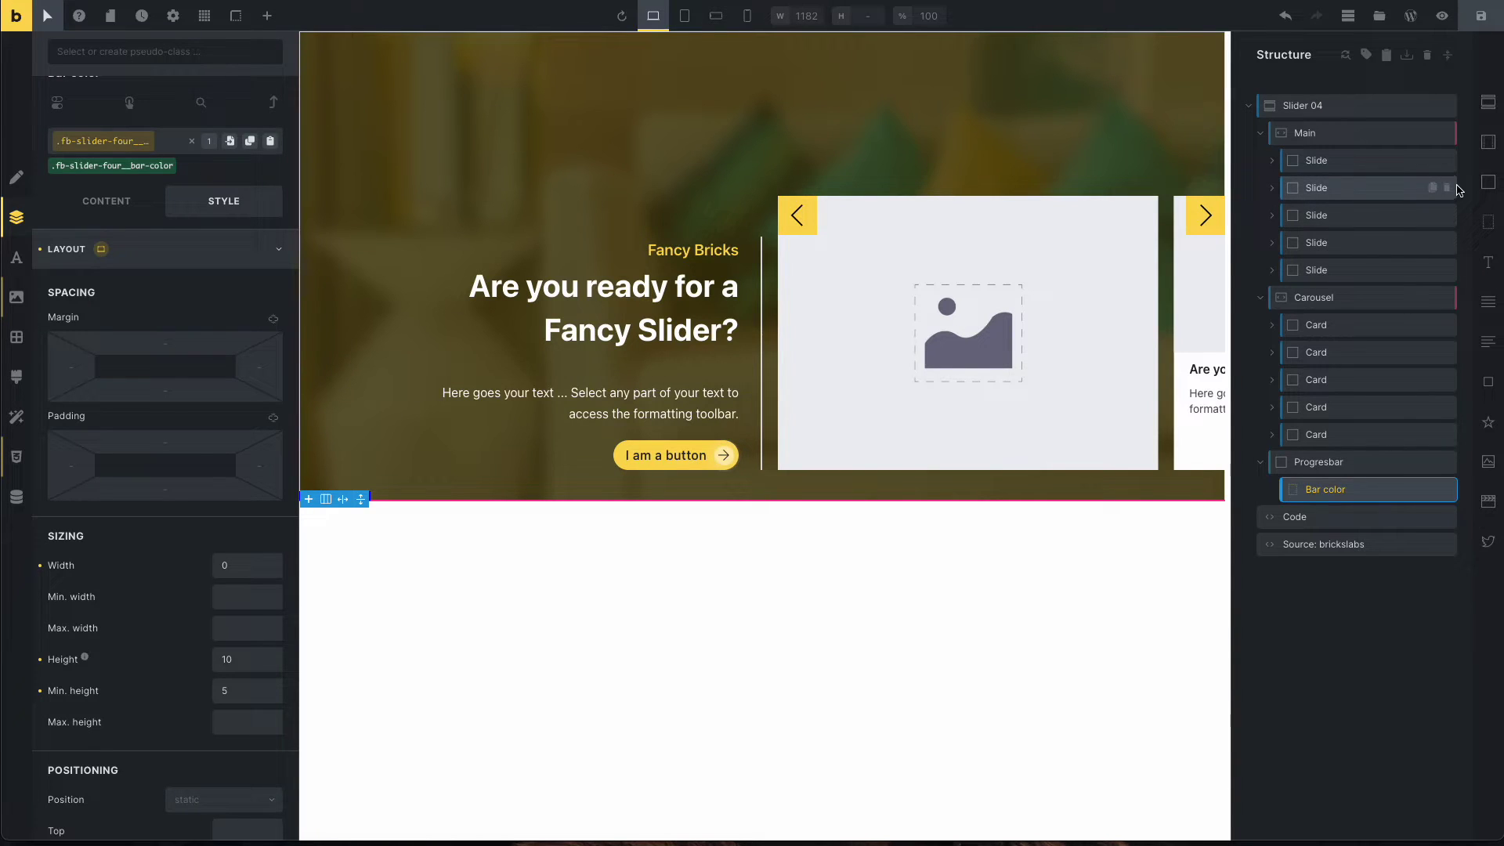
# Delete the second to fifth slides from the Main slider, keeping only the first.
pyautogui.click(1447, 192)
pyautogui.click(1447, 192)
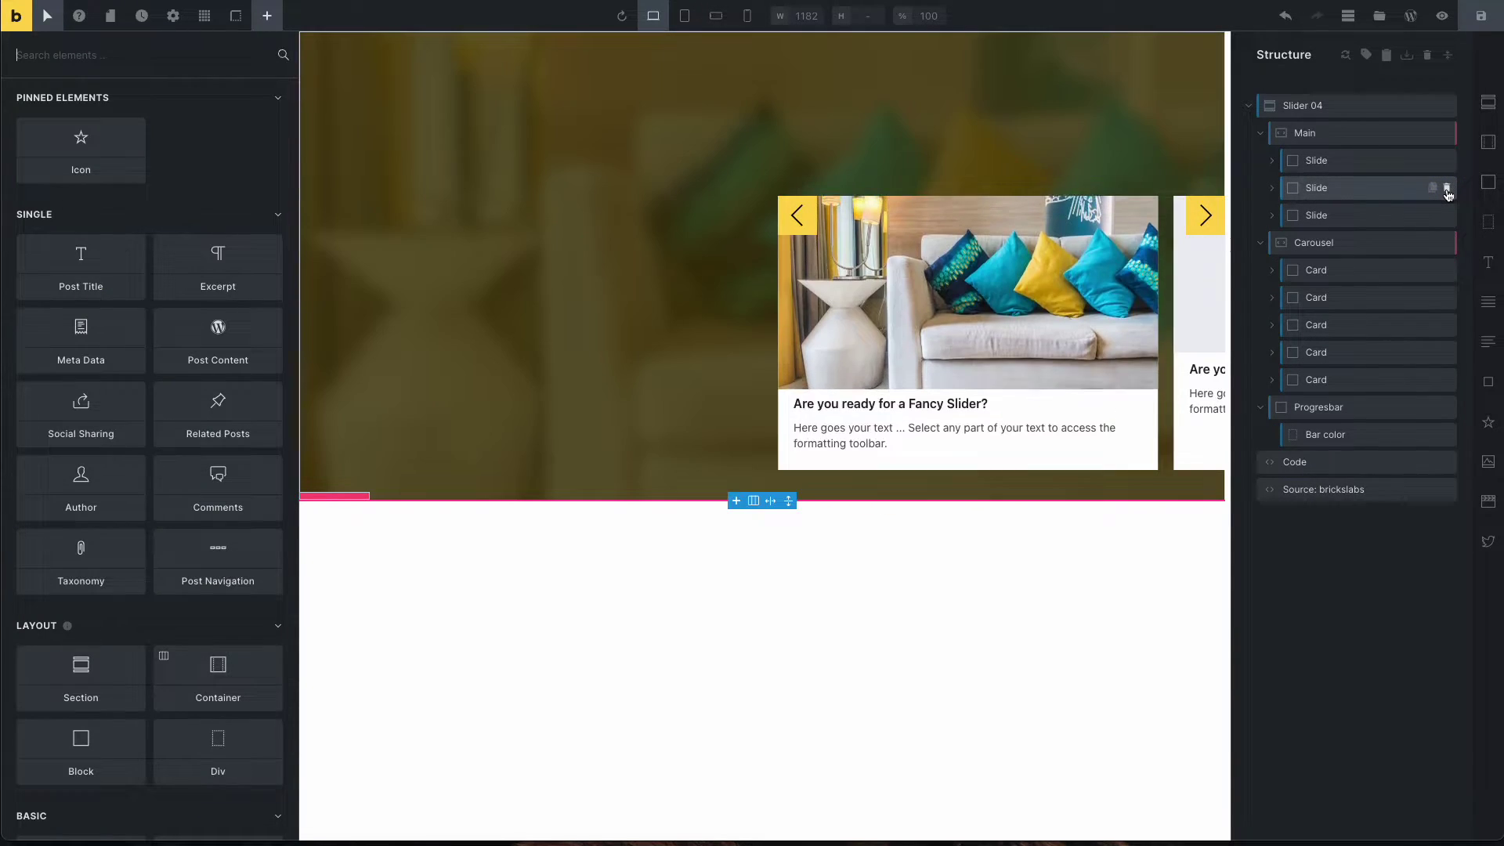
pyautogui.click(1447, 192)
pyautogui.click(1447, 192)
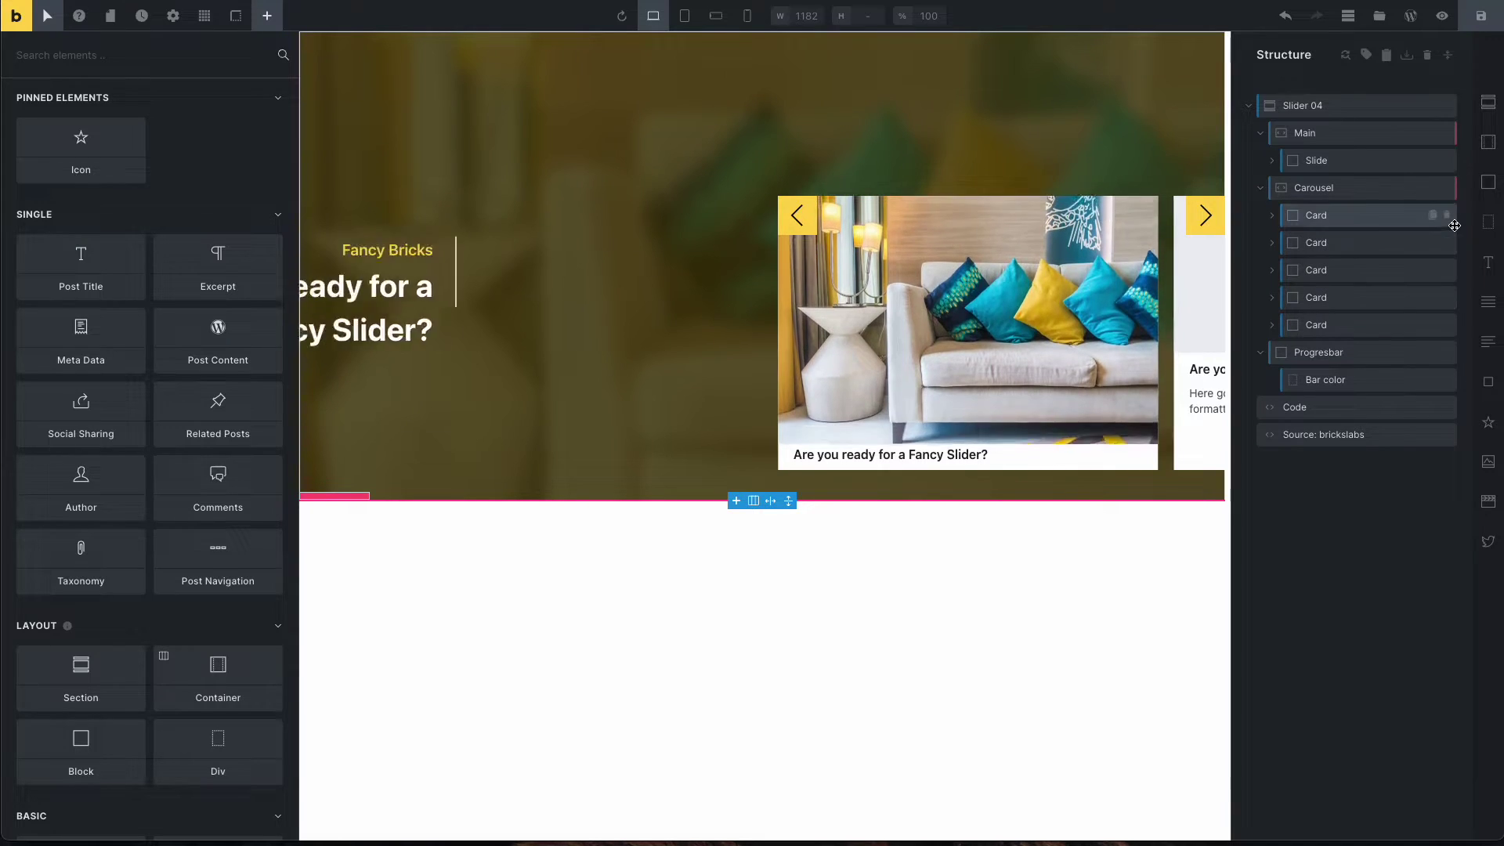
# Delete the second to fifth cards from the Carousel, keeping only the first.
pyautogui.click(1448, 243)
pyautogui.click(1448, 243)
pyautogui.click(1448, 242)
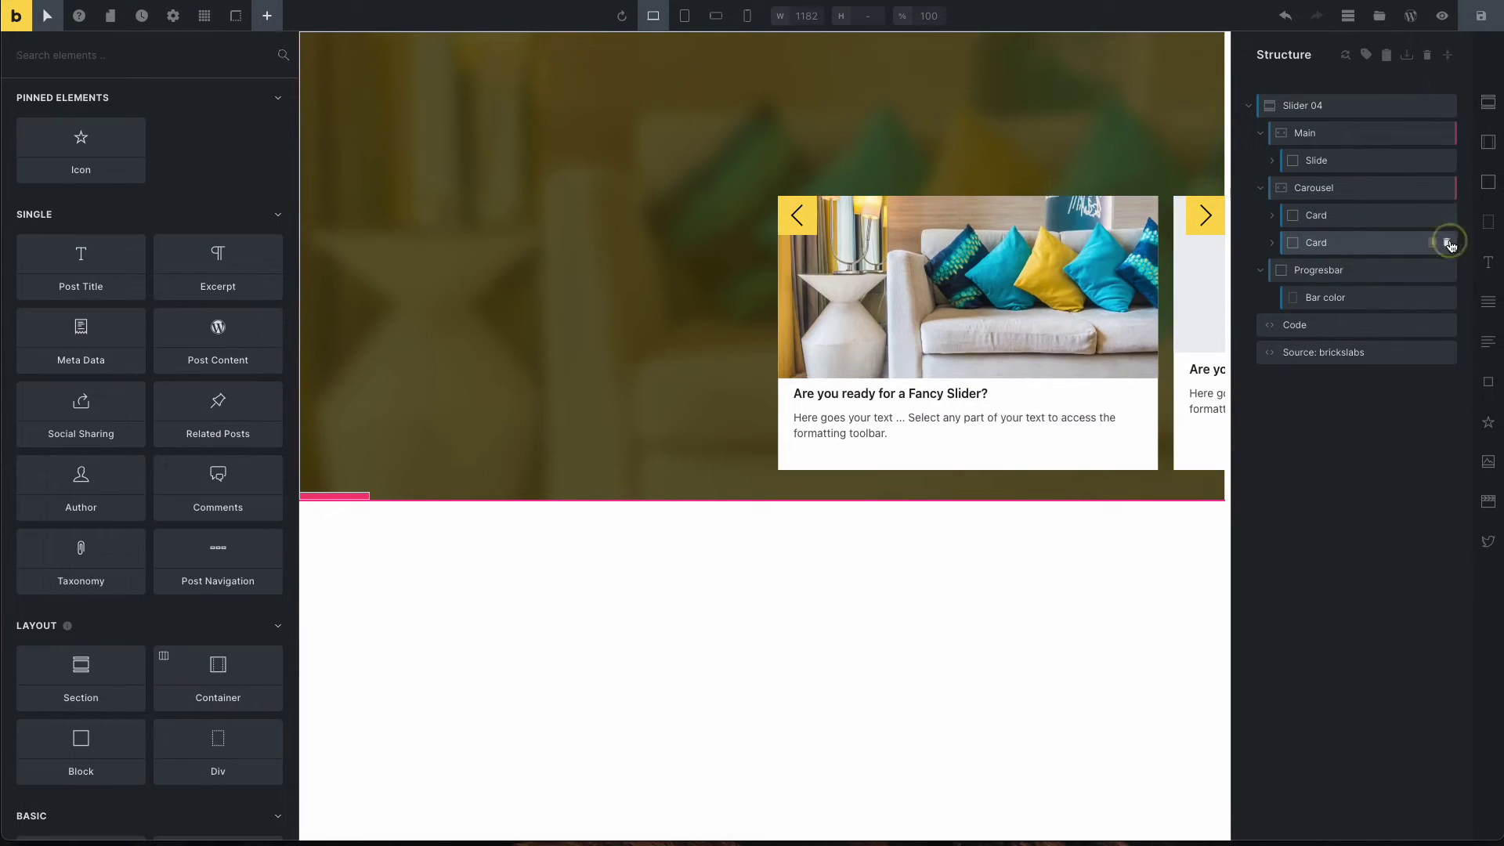
pyautogui.click(1448, 243)
# Look over the single remaining Slide and Card, and select the Main slider.
pyautogui.click(1313, 160)
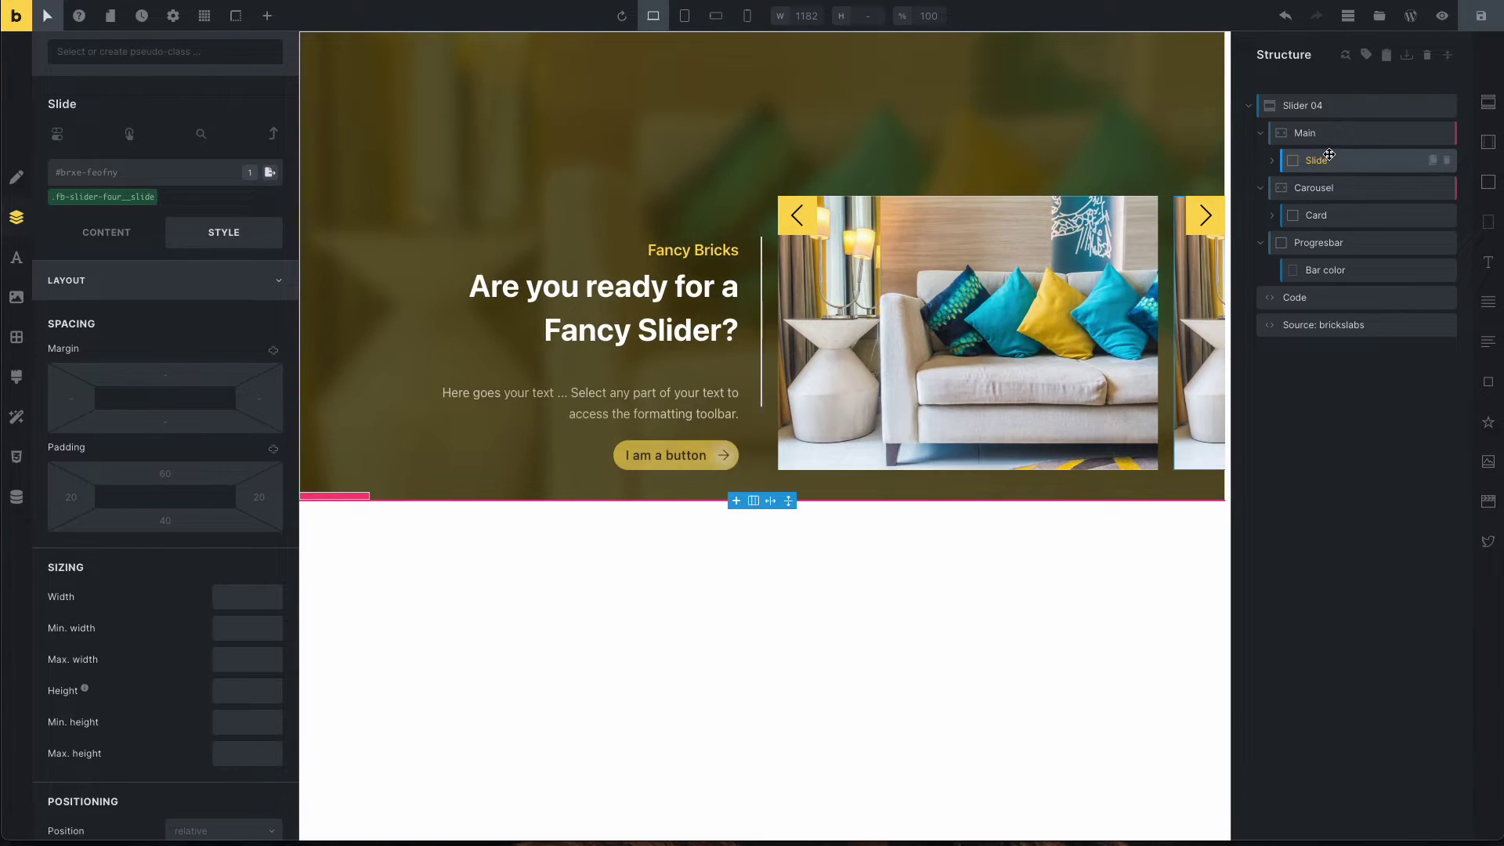
pyautogui.click(1305, 217)
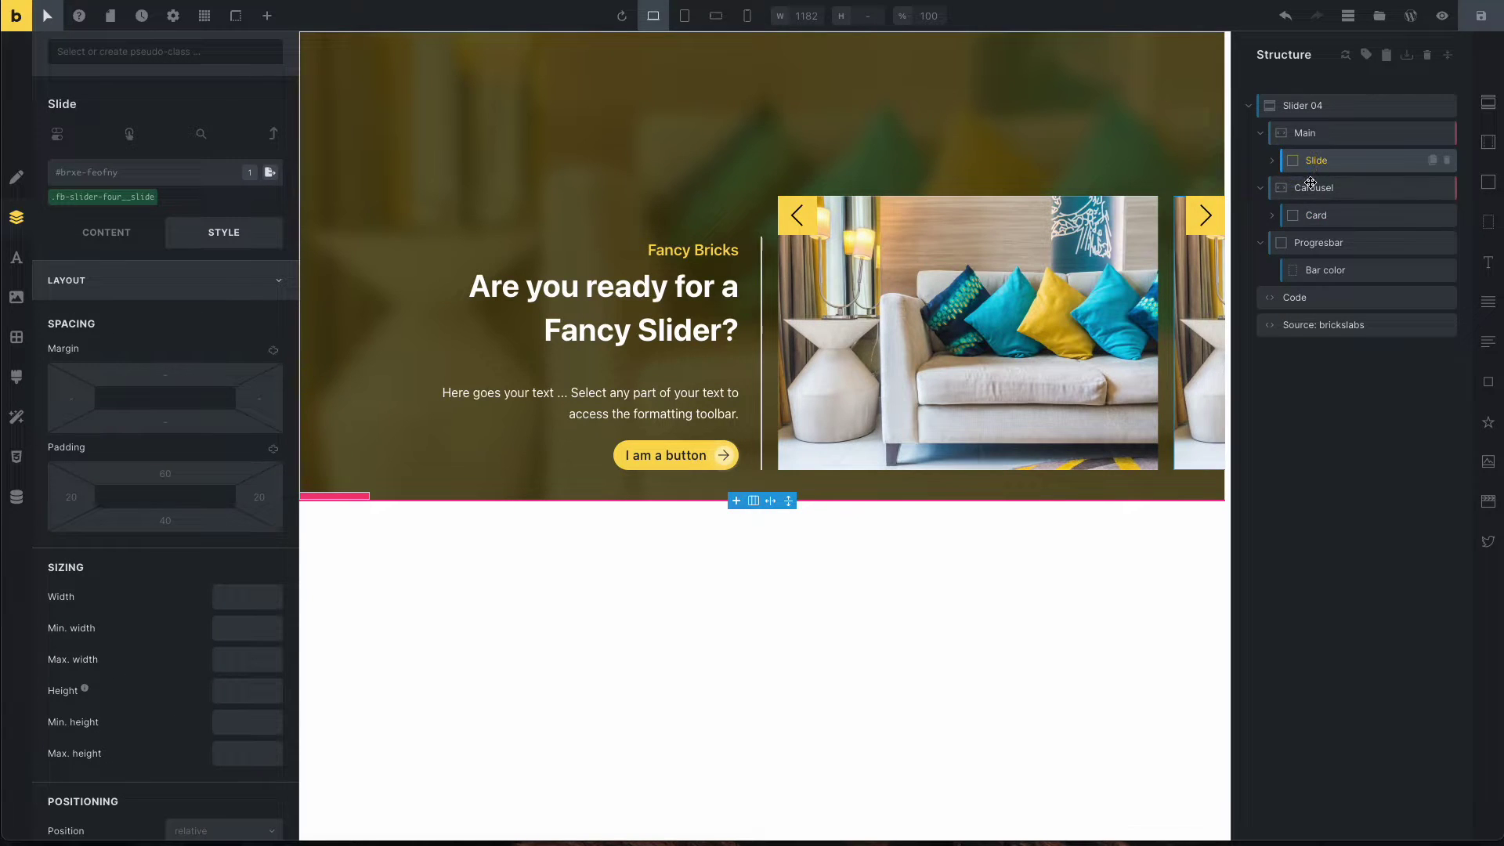
pyautogui.click(1313, 220)
pyautogui.click(1305, 133)
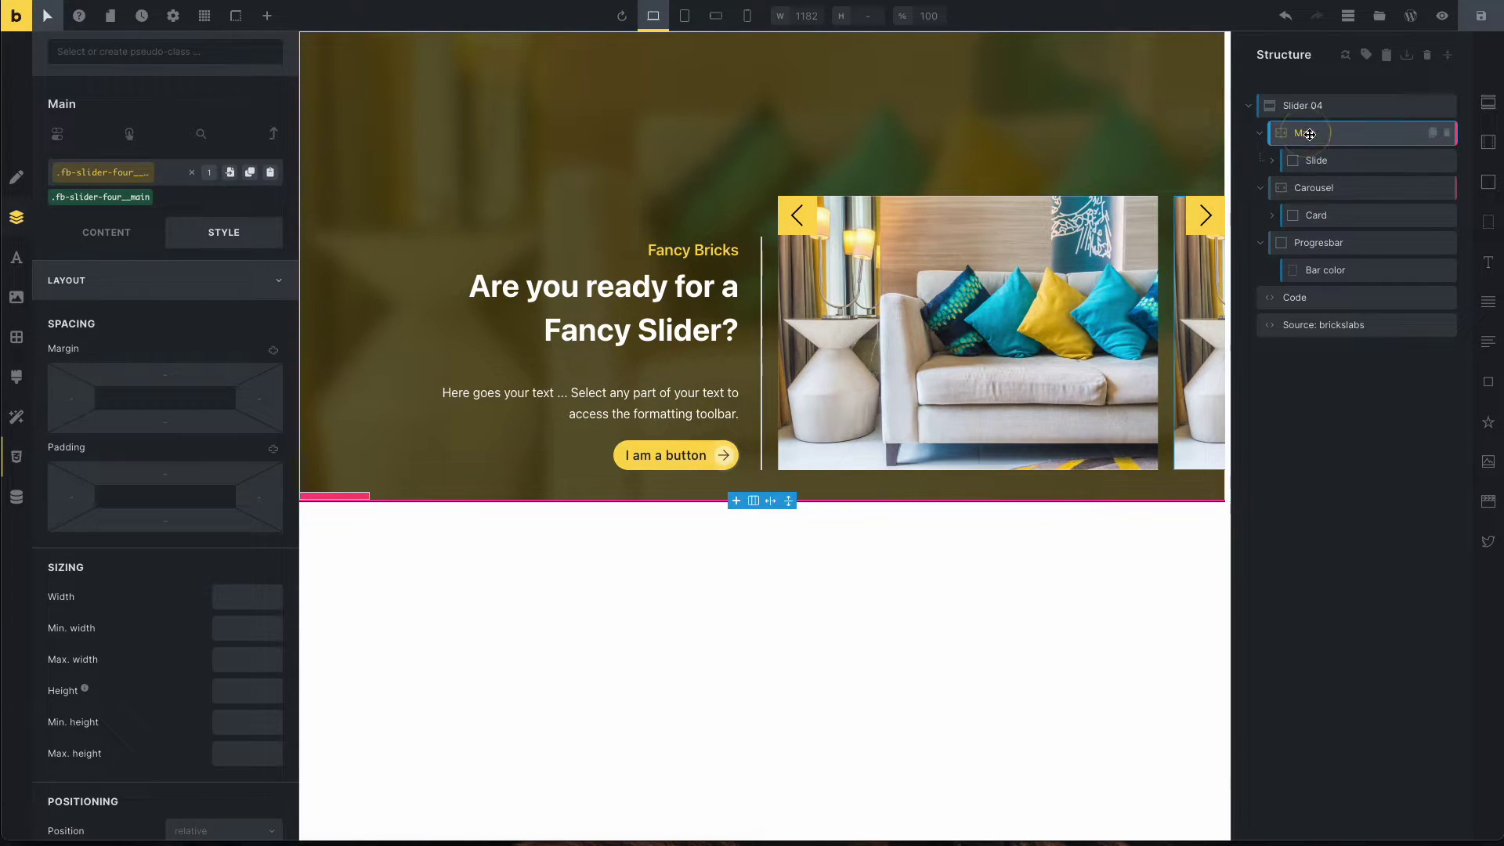
# Enable the query loop on the Main slider's Slide element, leaving its query settings at their defaults.
pyautogui.click(1314, 191)
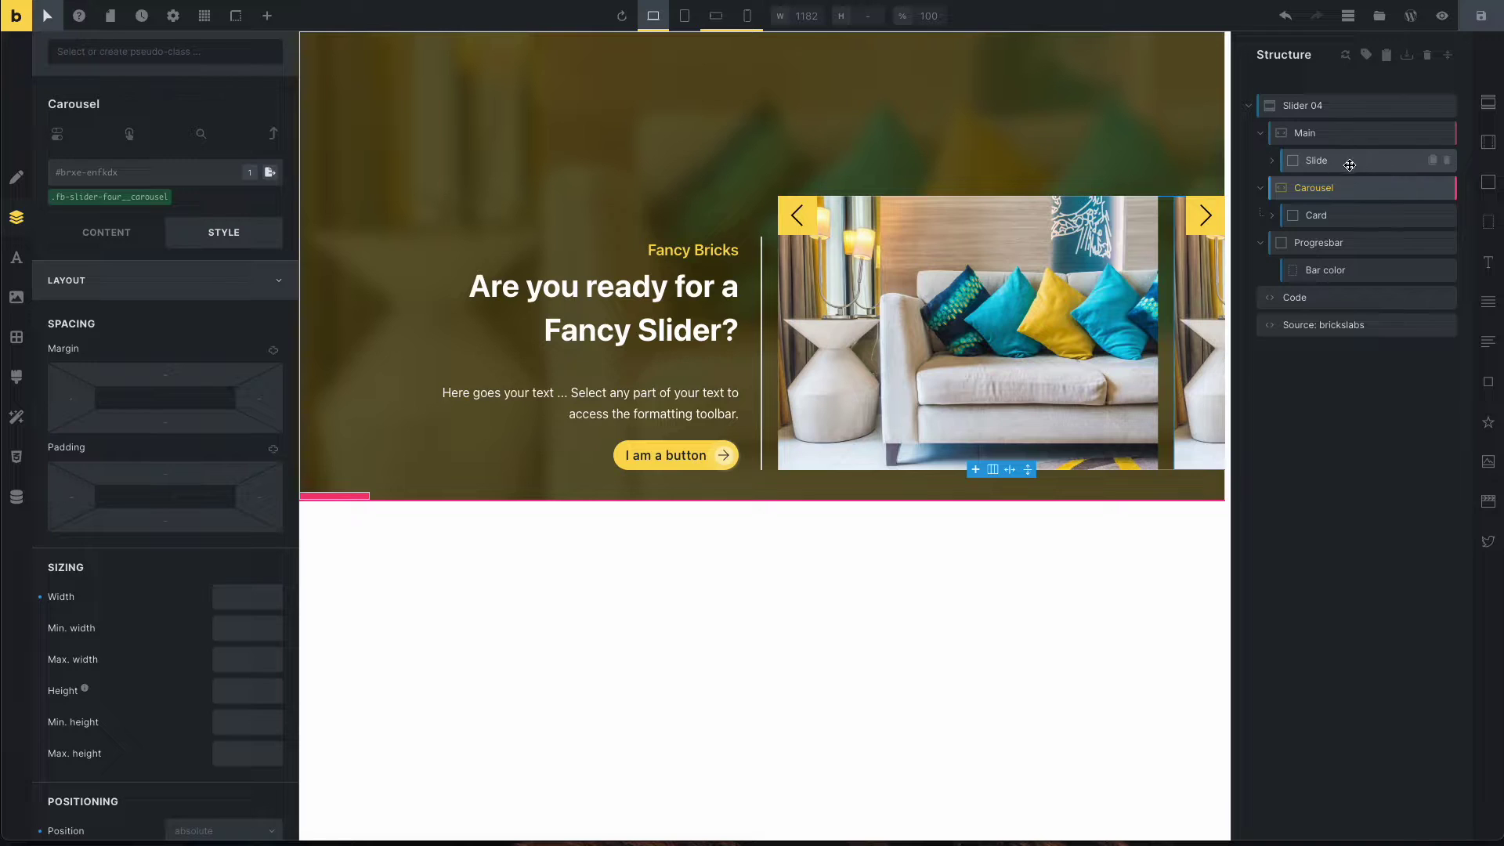
pyautogui.click(1323, 162)
pyautogui.click(1272, 162)
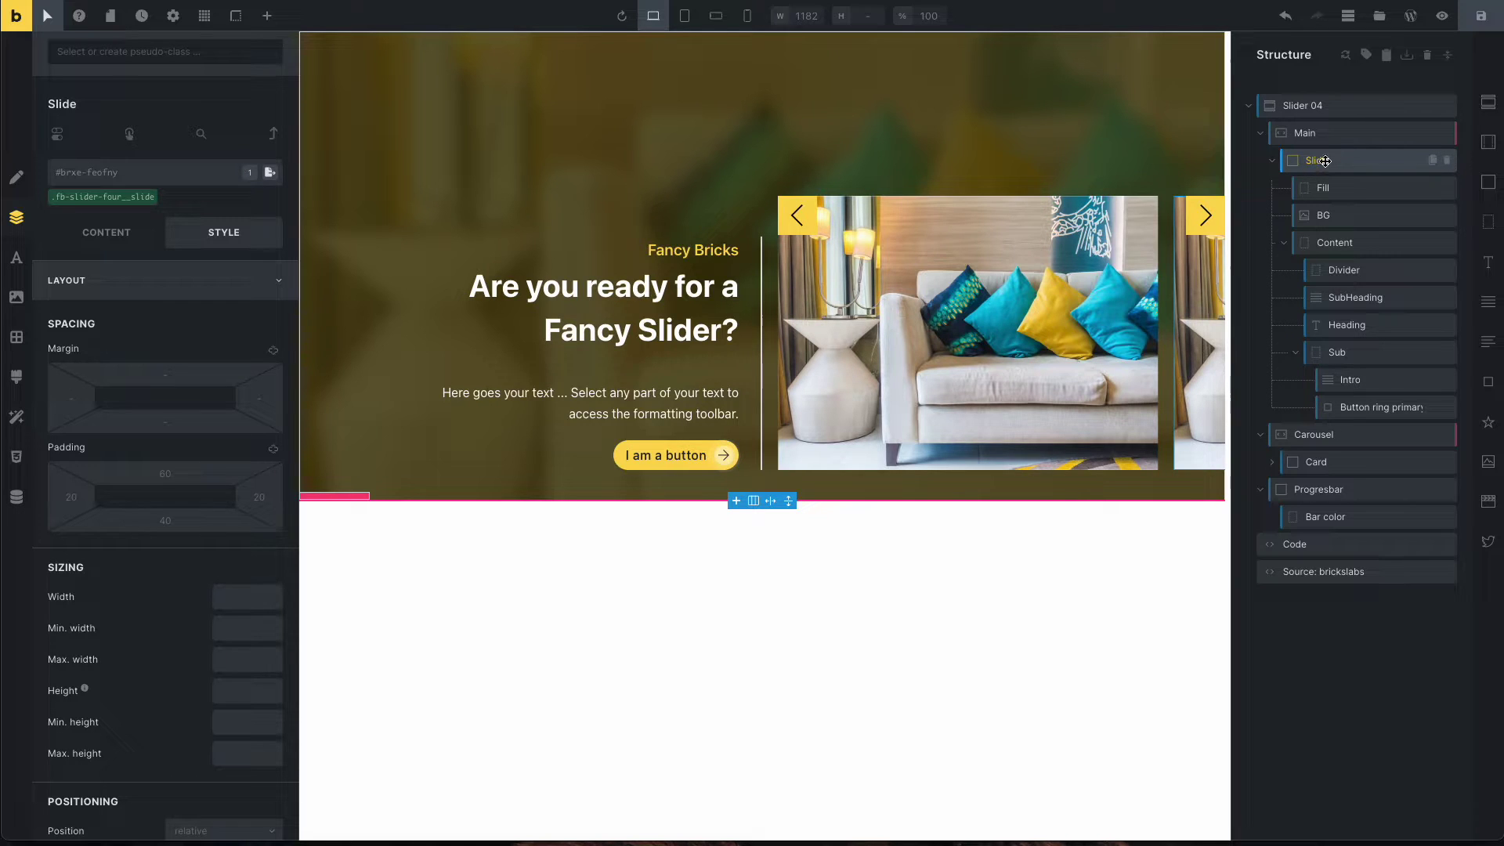
pyautogui.click(89, 245)
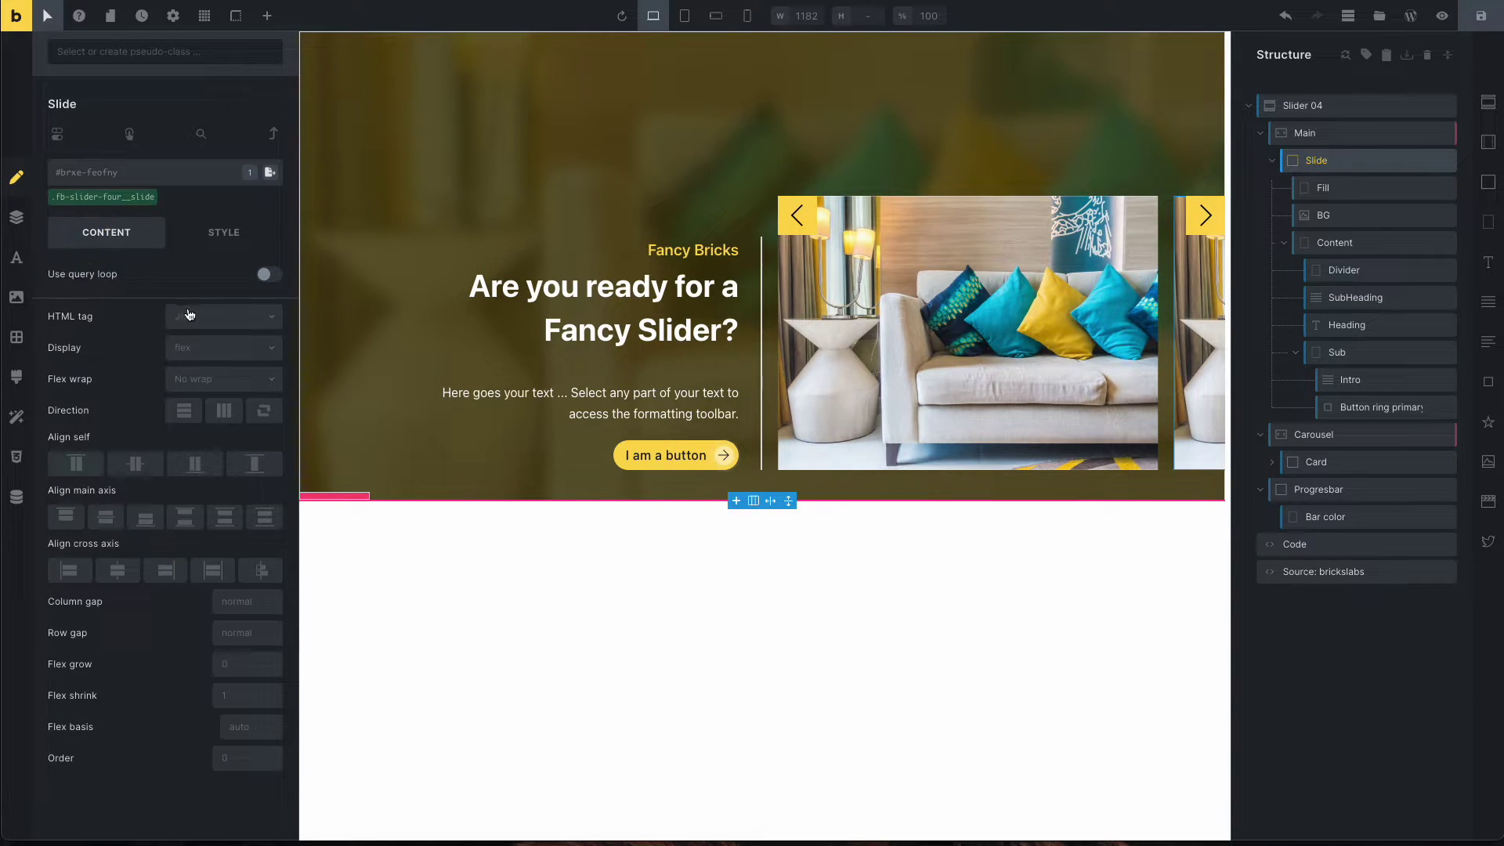
pyautogui.click(263, 276)
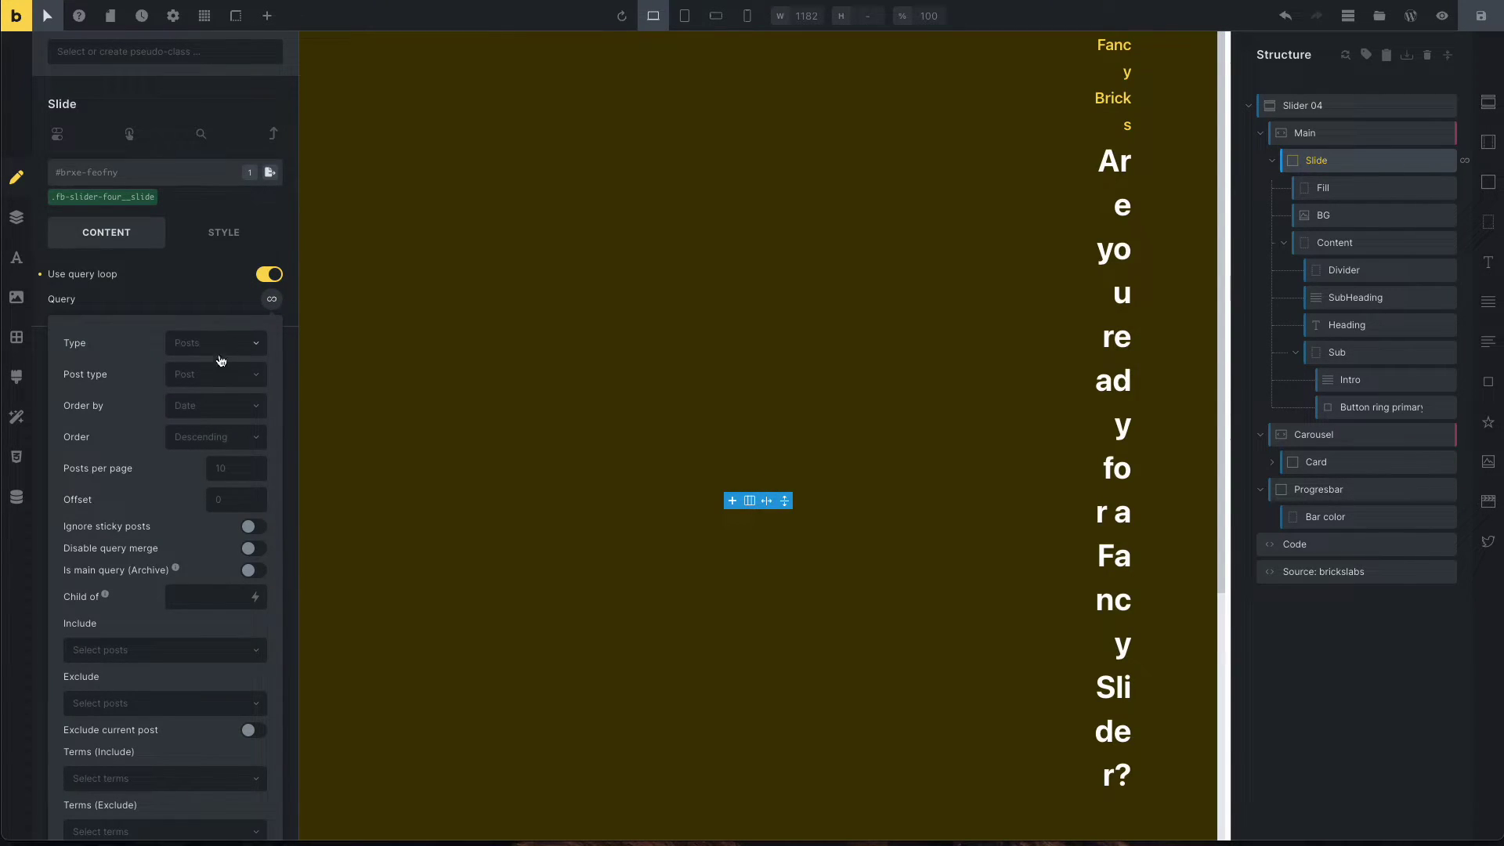
pyautogui.click(196, 299)
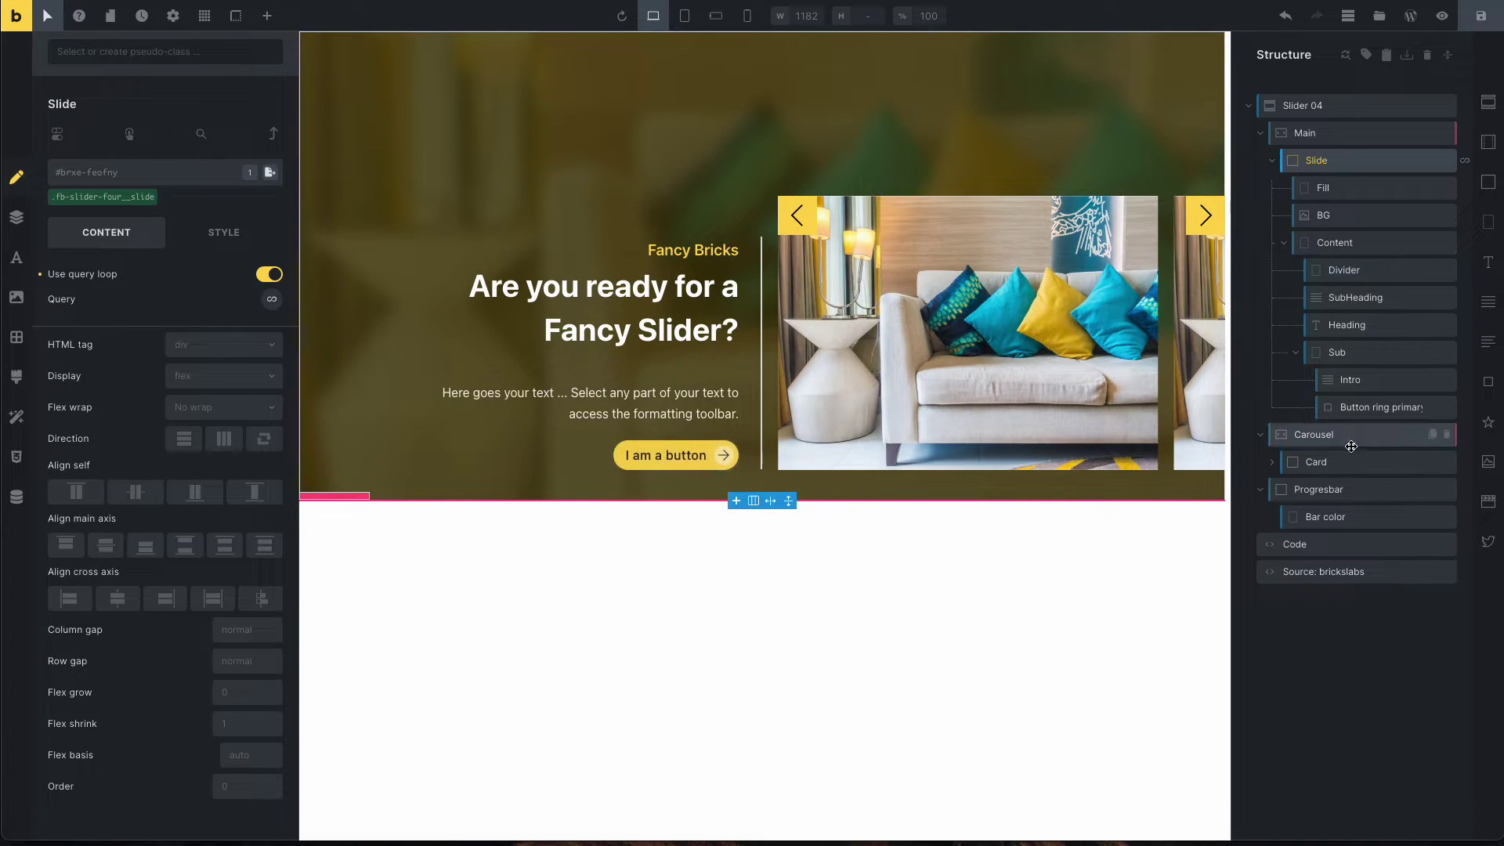
# Enable the query loop on the Carousel's Card element, keeping the default Posts query type.
pyautogui.click(1285, 462)
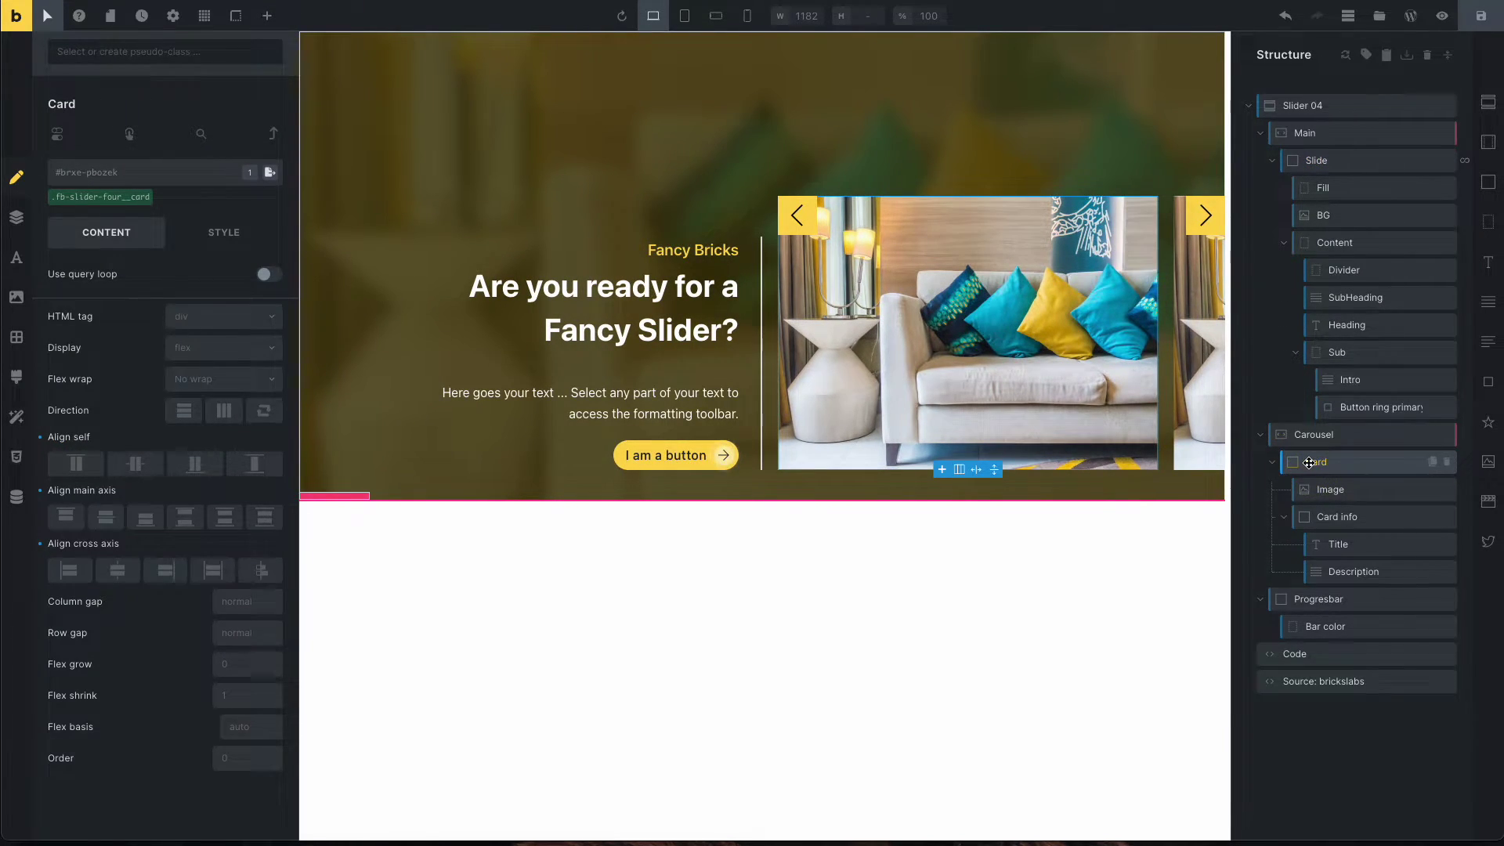
pyautogui.click(264, 274)
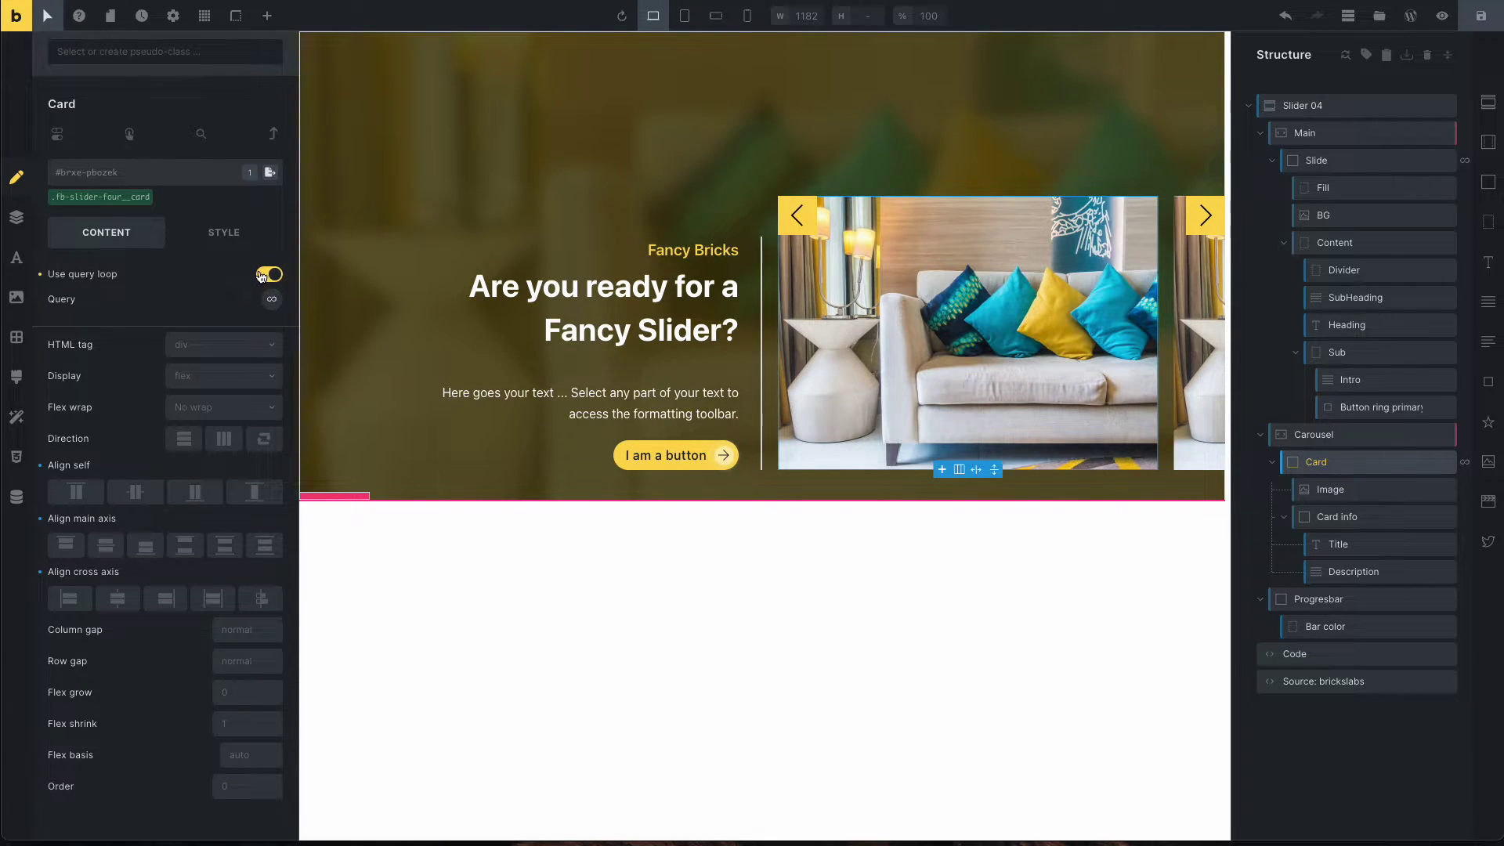
pyautogui.click(273, 302)
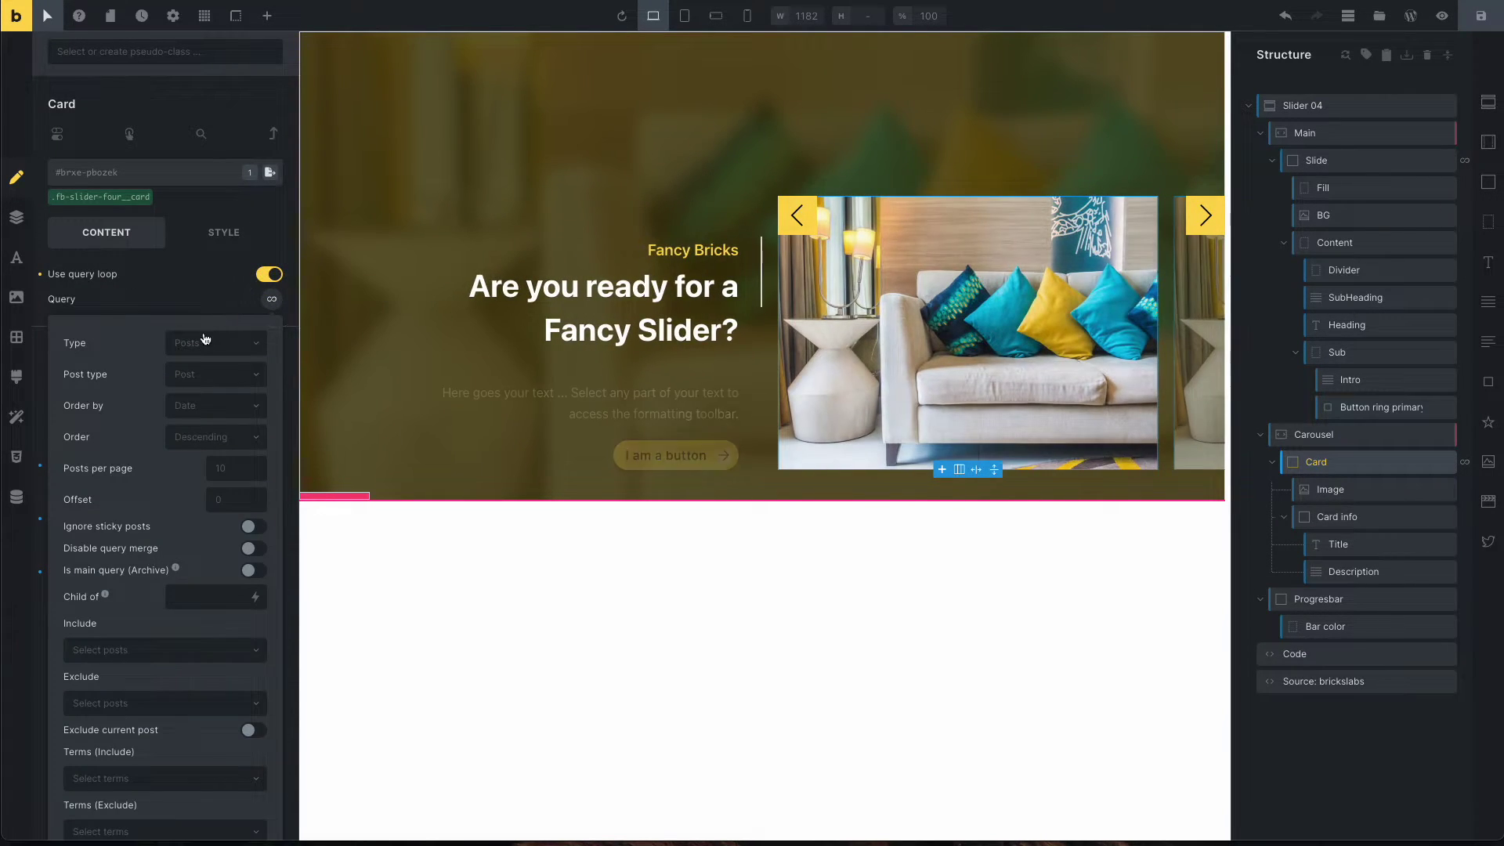
pyautogui.click(204, 343)
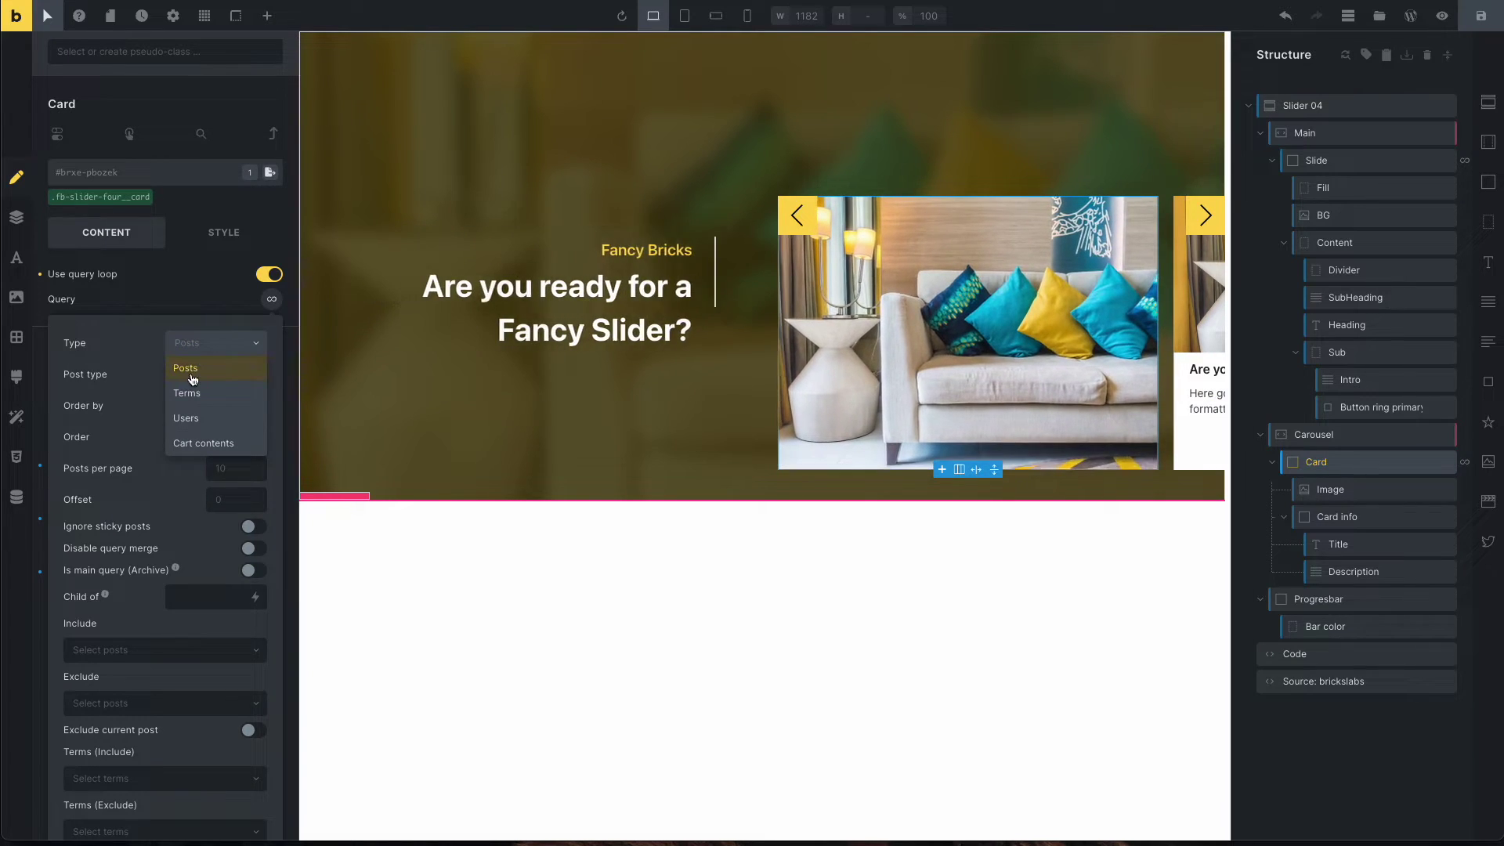
pyautogui.click(202, 300)
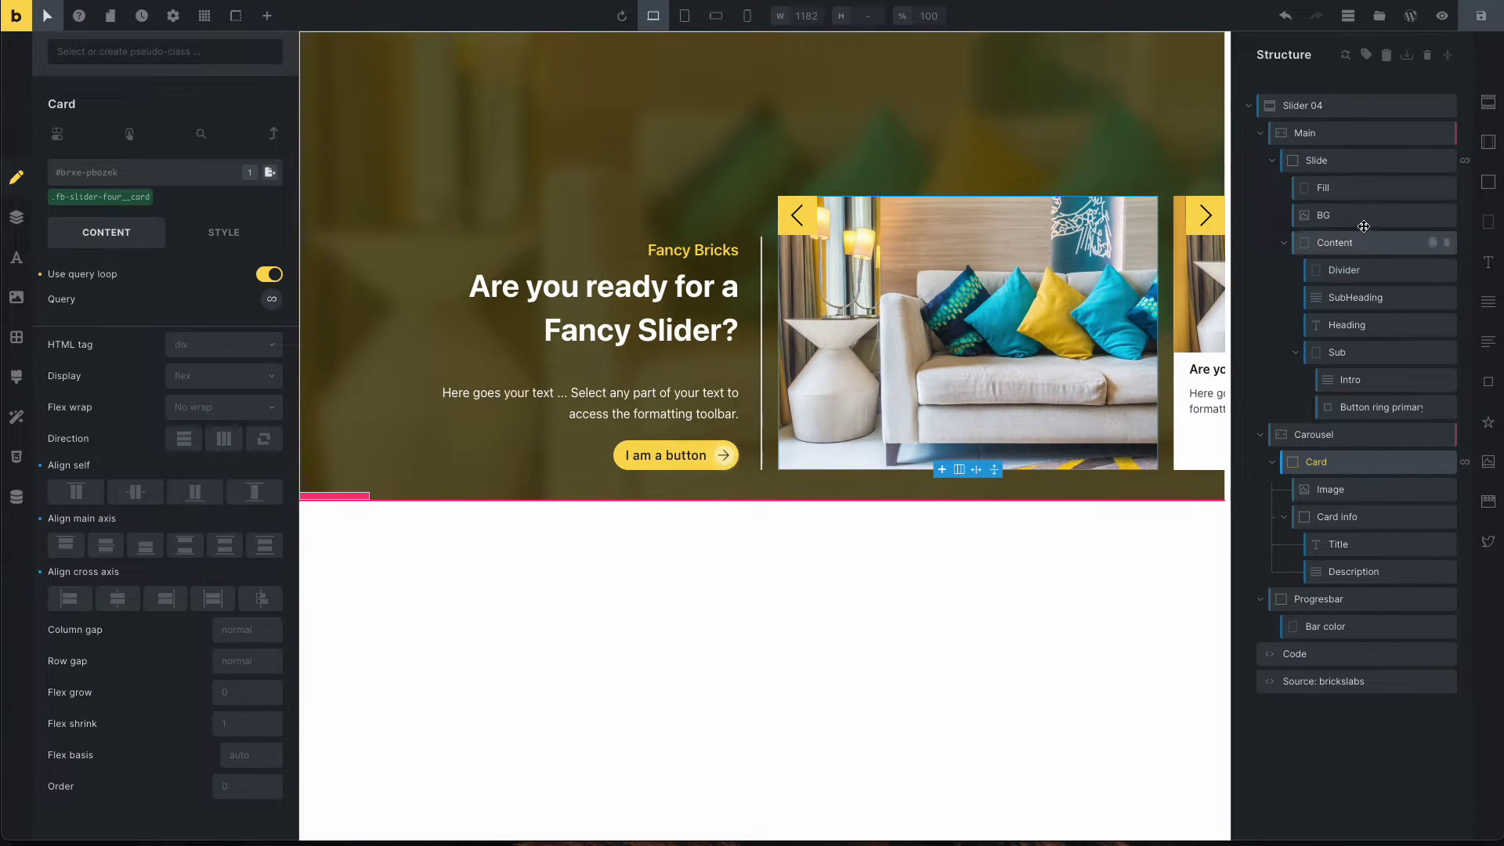
# Remove the static image from the slide's BG element and open its dynamic data choices.
pyautogui.click(1324, 188)
pyautogui.click(1324, 215)
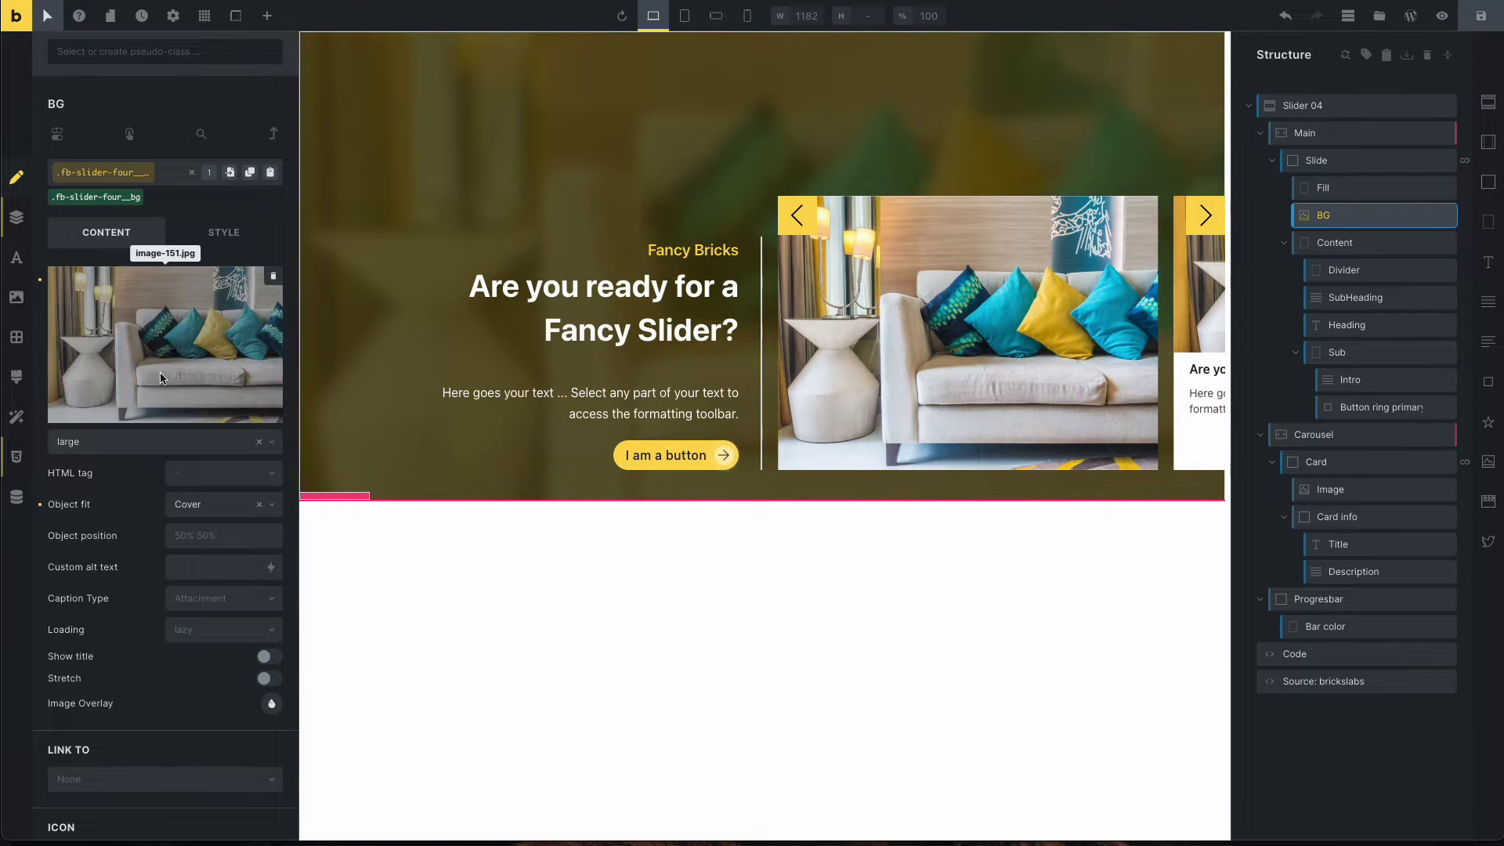
pyautogui.click(273, 281)
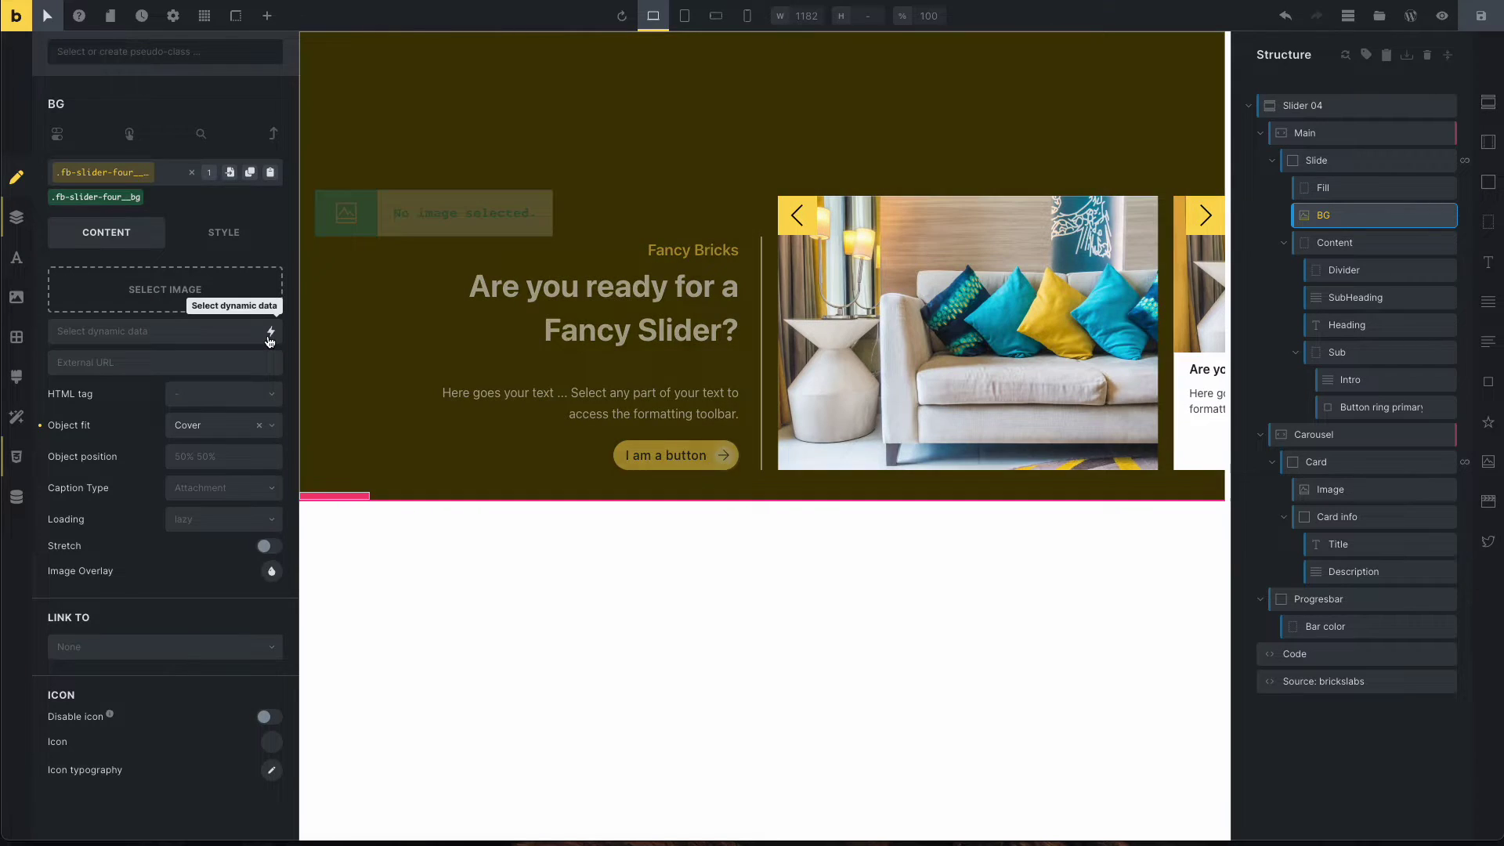
pyautogui.click(270, 332)
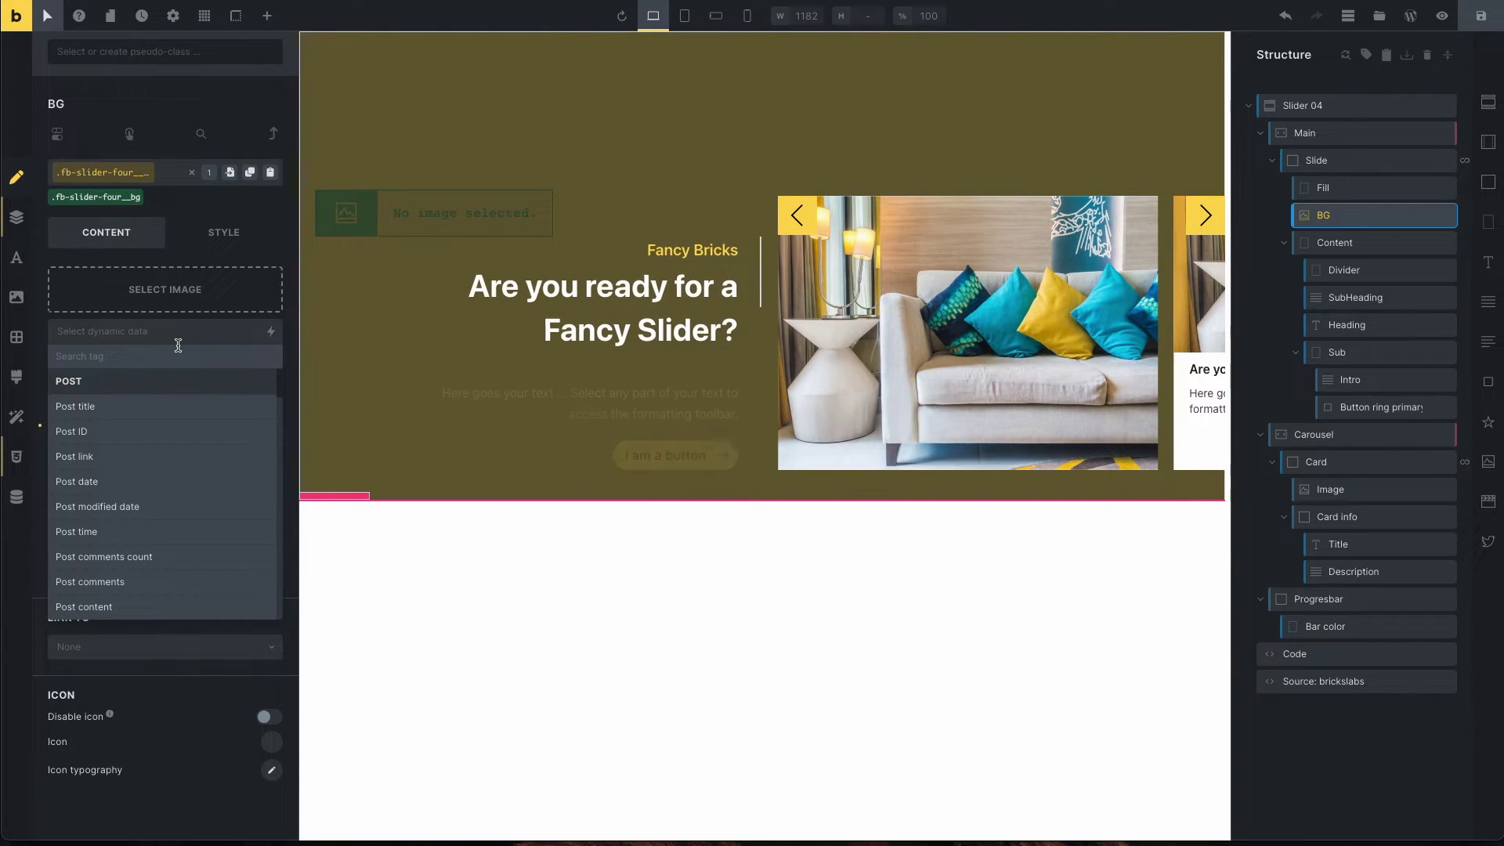
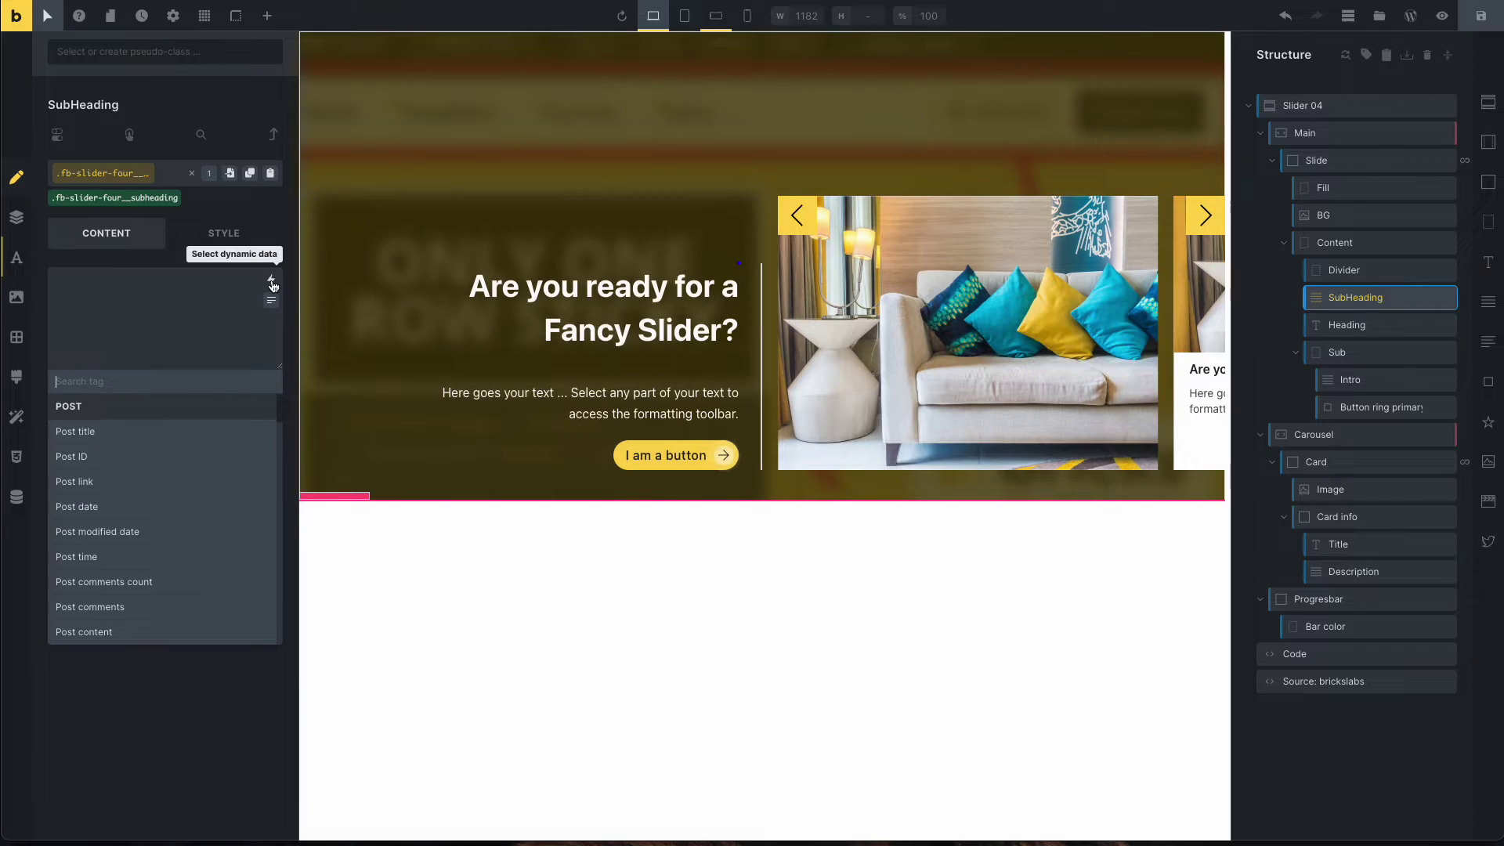
# Fill the slide's SubHeading with the Categories dynamic tag and replace the Heading text with the Post title tag.
pyautogui.write('cate')
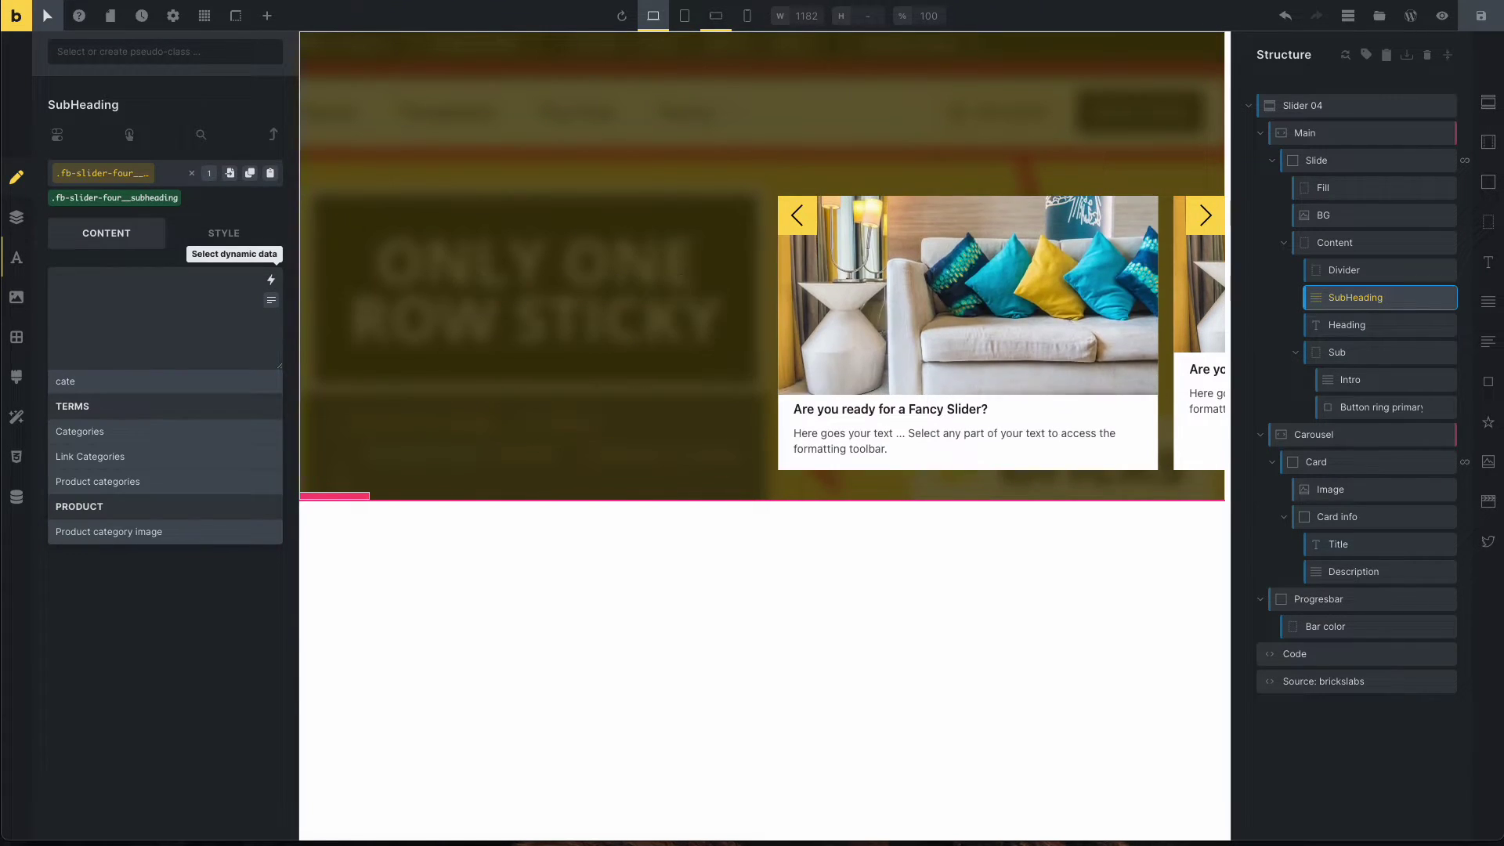
pyautogui.click(100, 431)
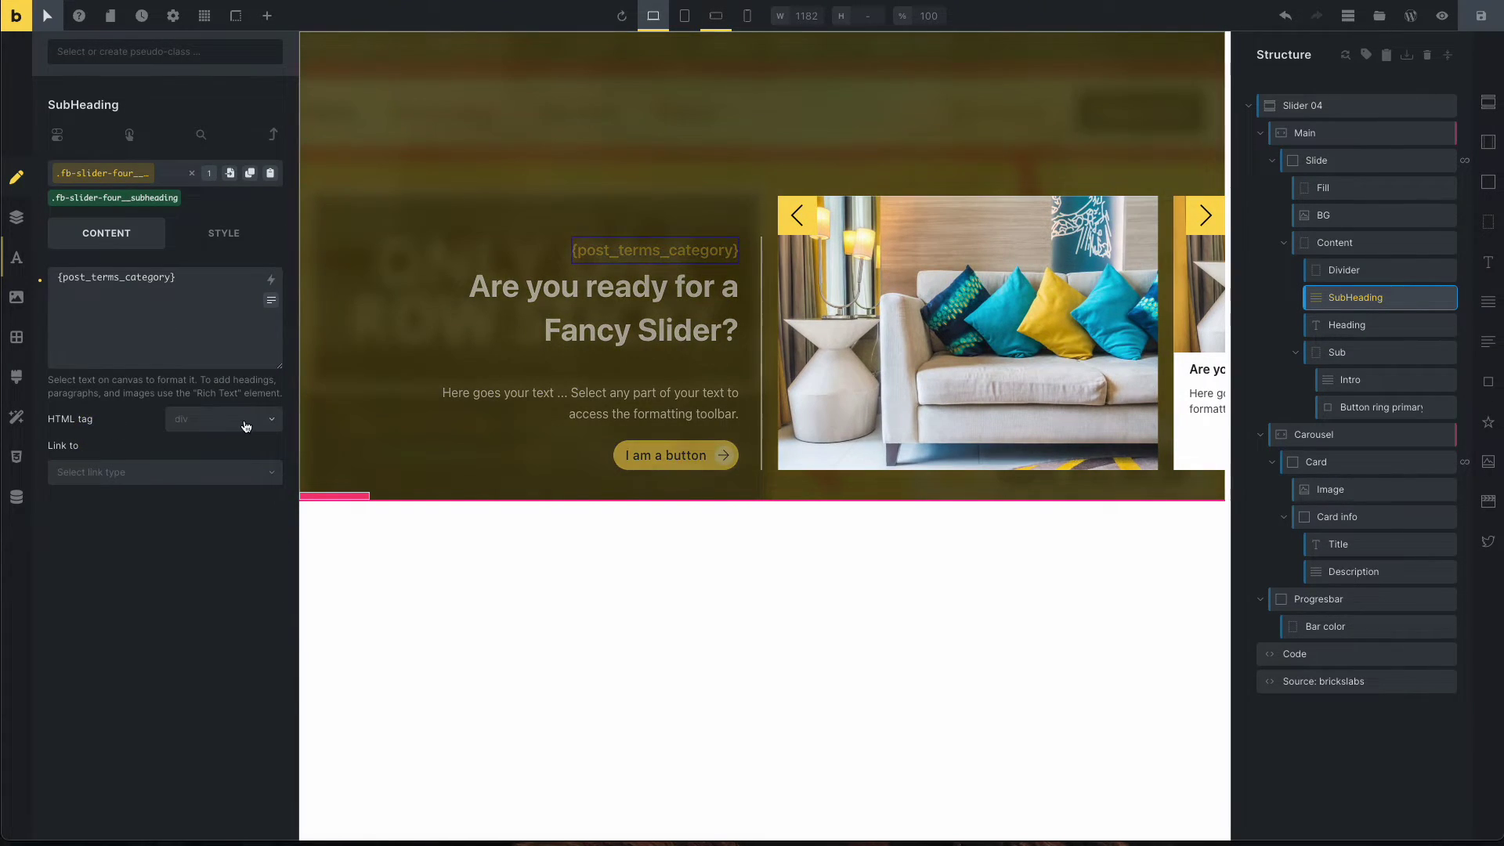
pyautogui.click(1364, 325)
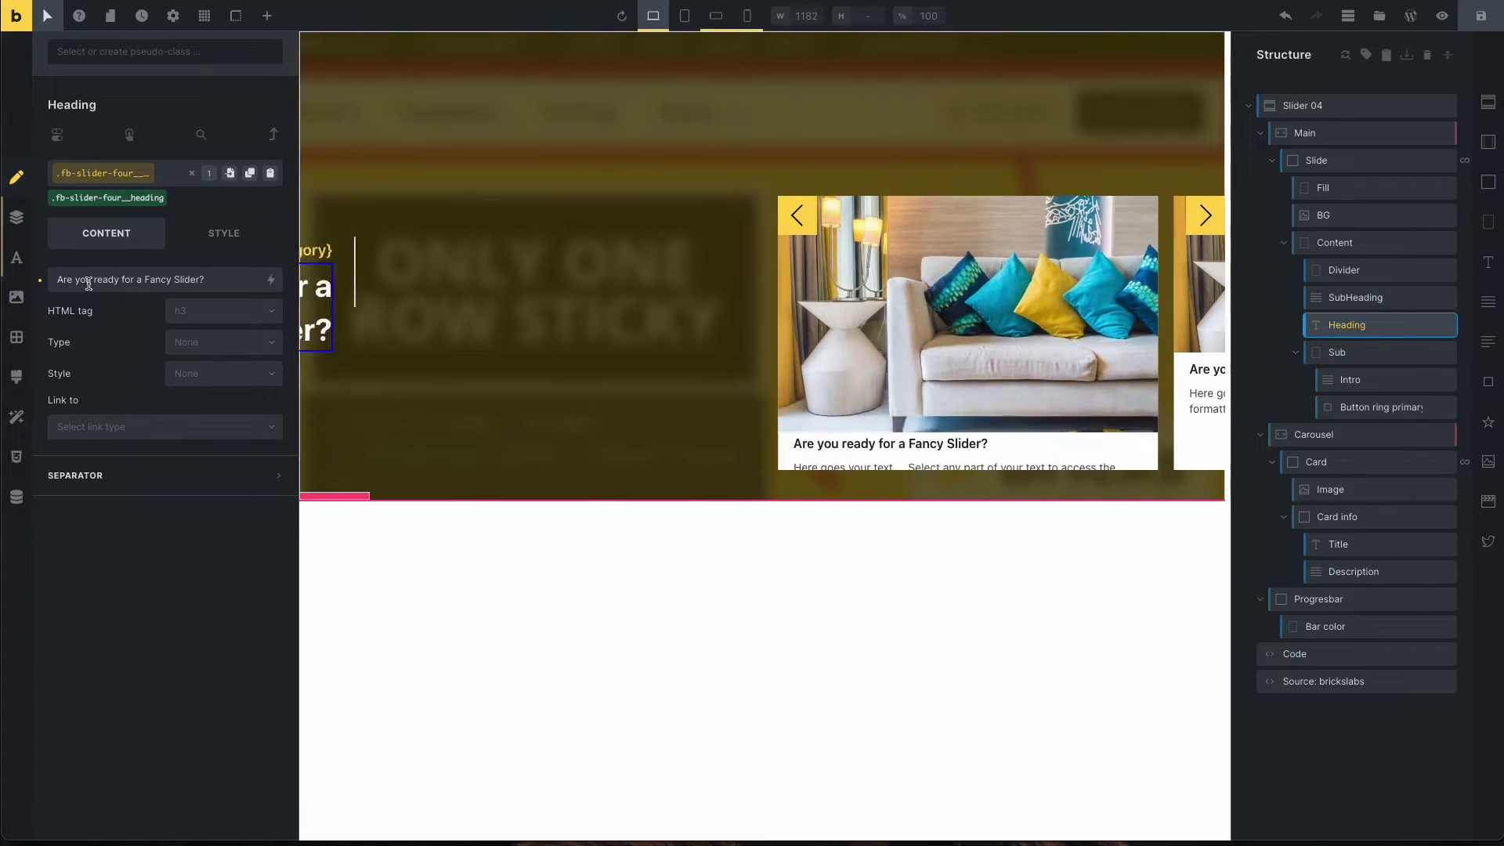
pyautogui.tripleClick(191, 275)
pyautogui.press('BackSpace')
pyautogui.click(270, 280)
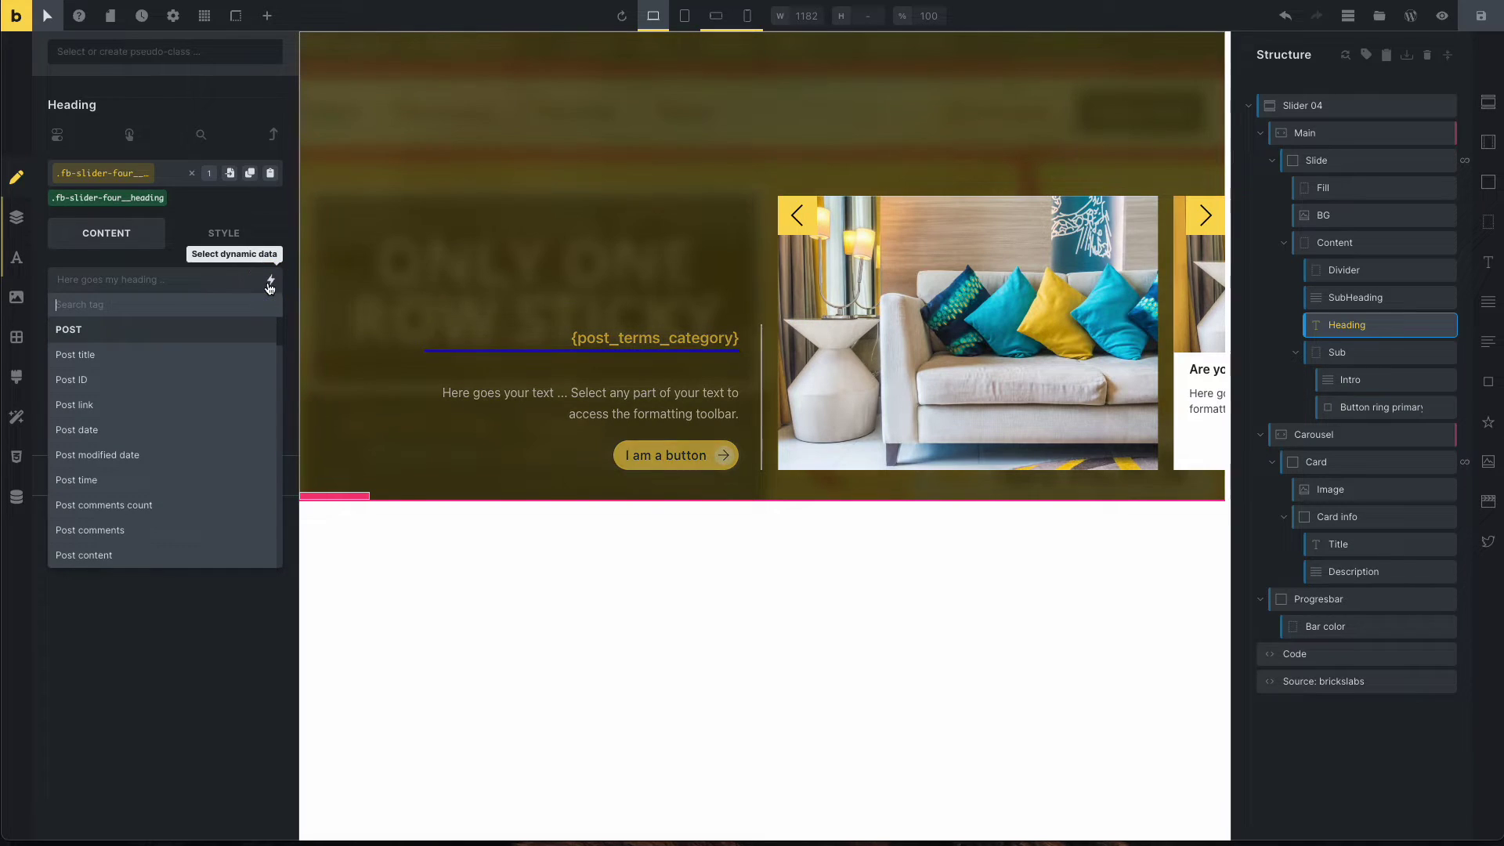
pyautogui.click(100, 354)
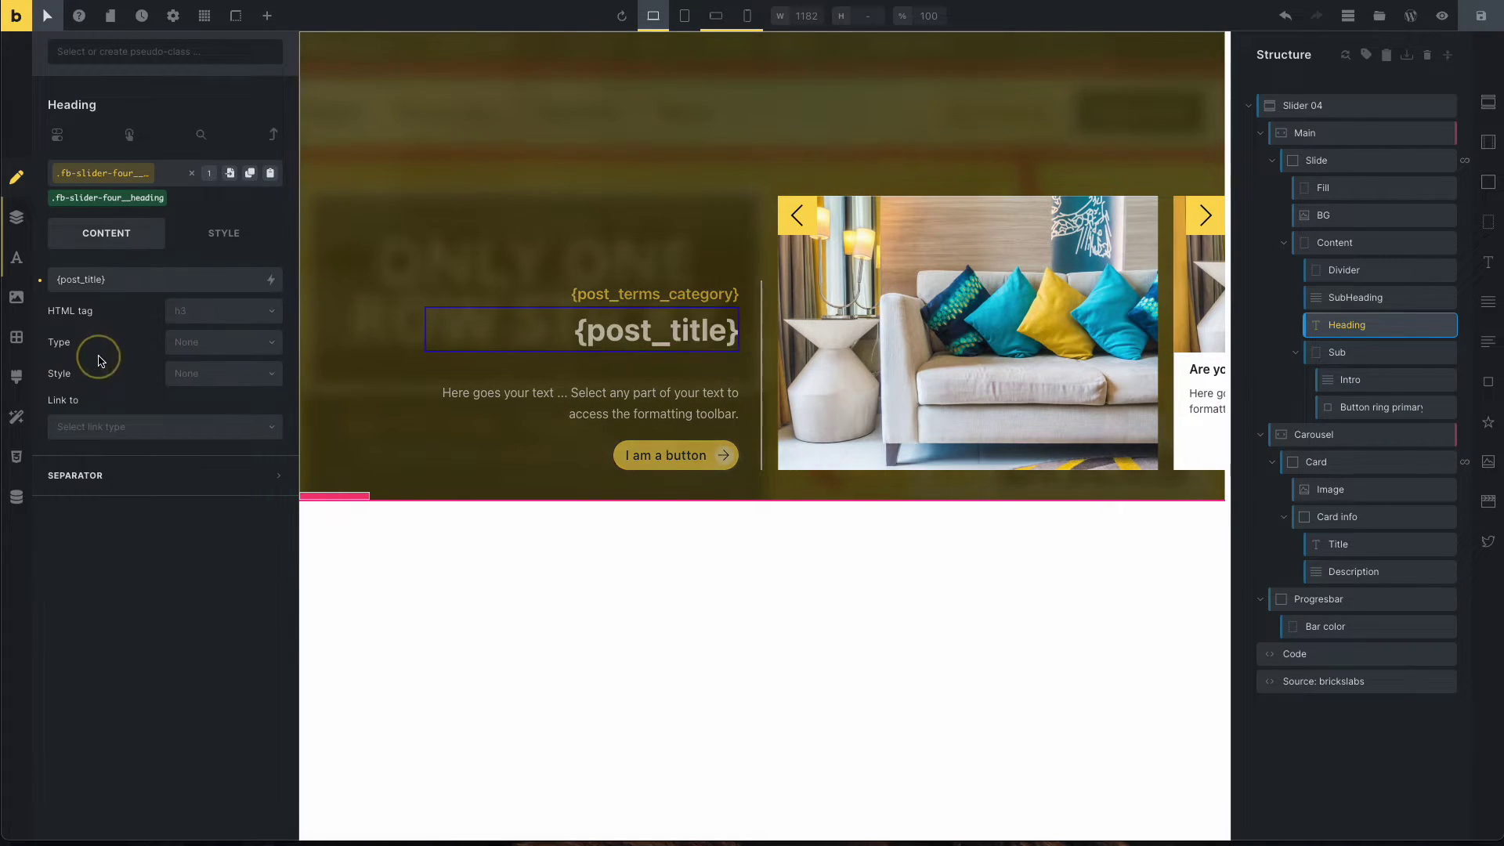
# Link the slide's Button ring primary element to the Post link through dynamic data.
pyautogui.click(1350, 382)
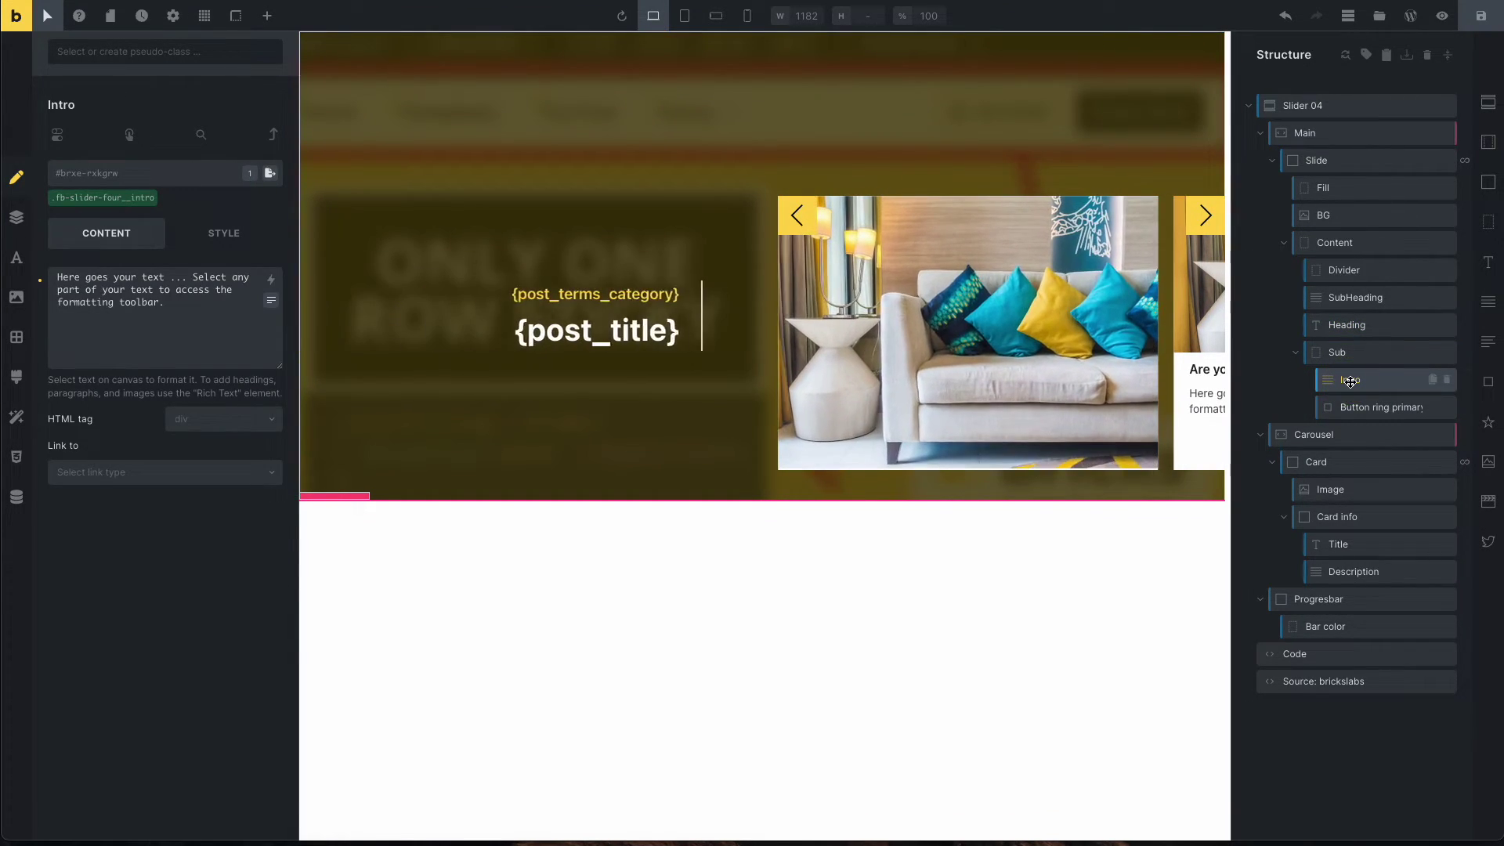
pyautogui.click(1346, 406)
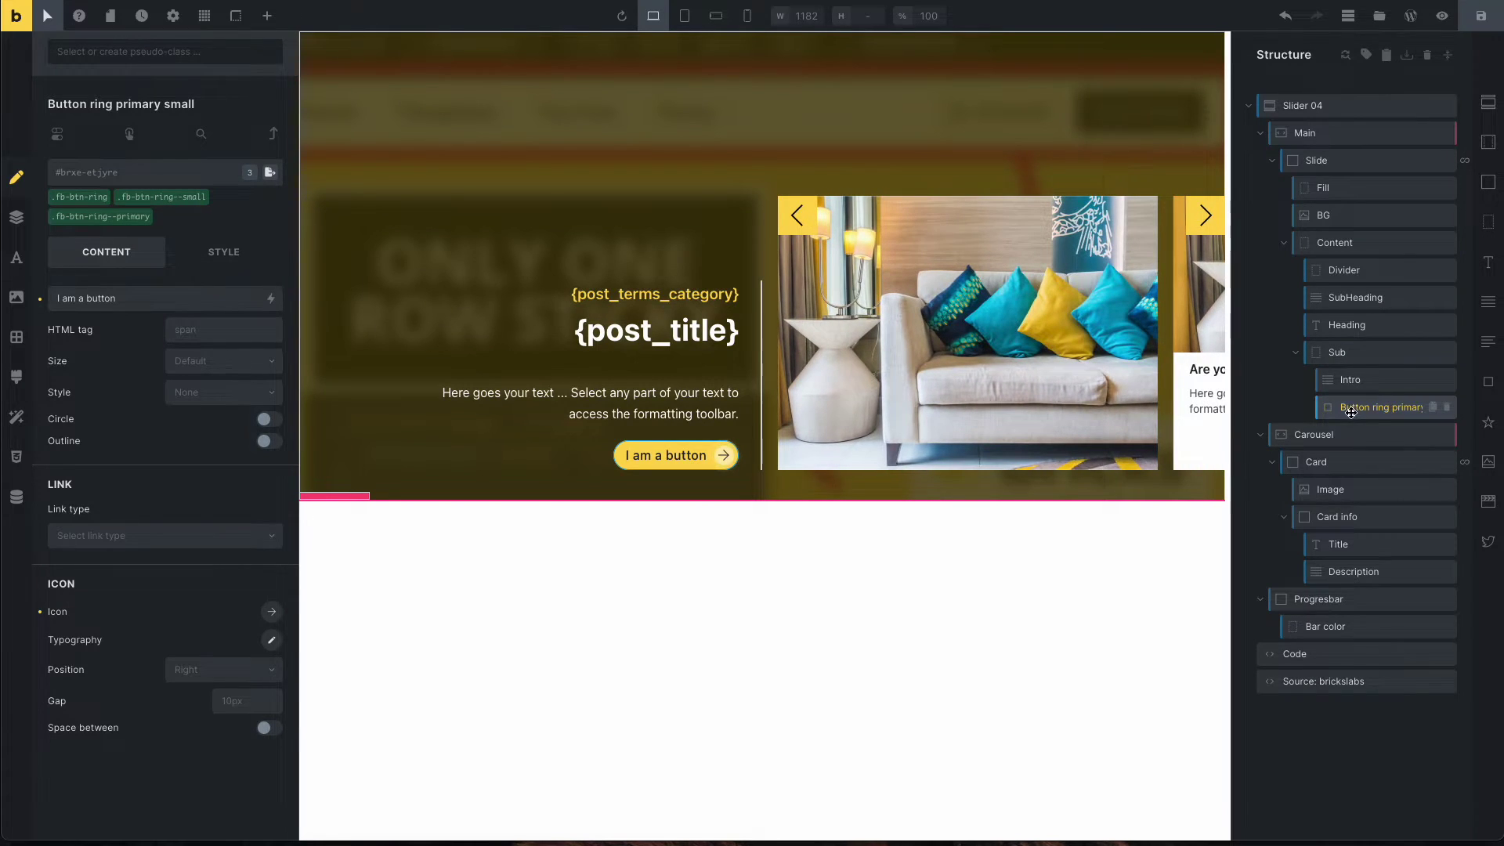
pyautogui.click(115, 537)
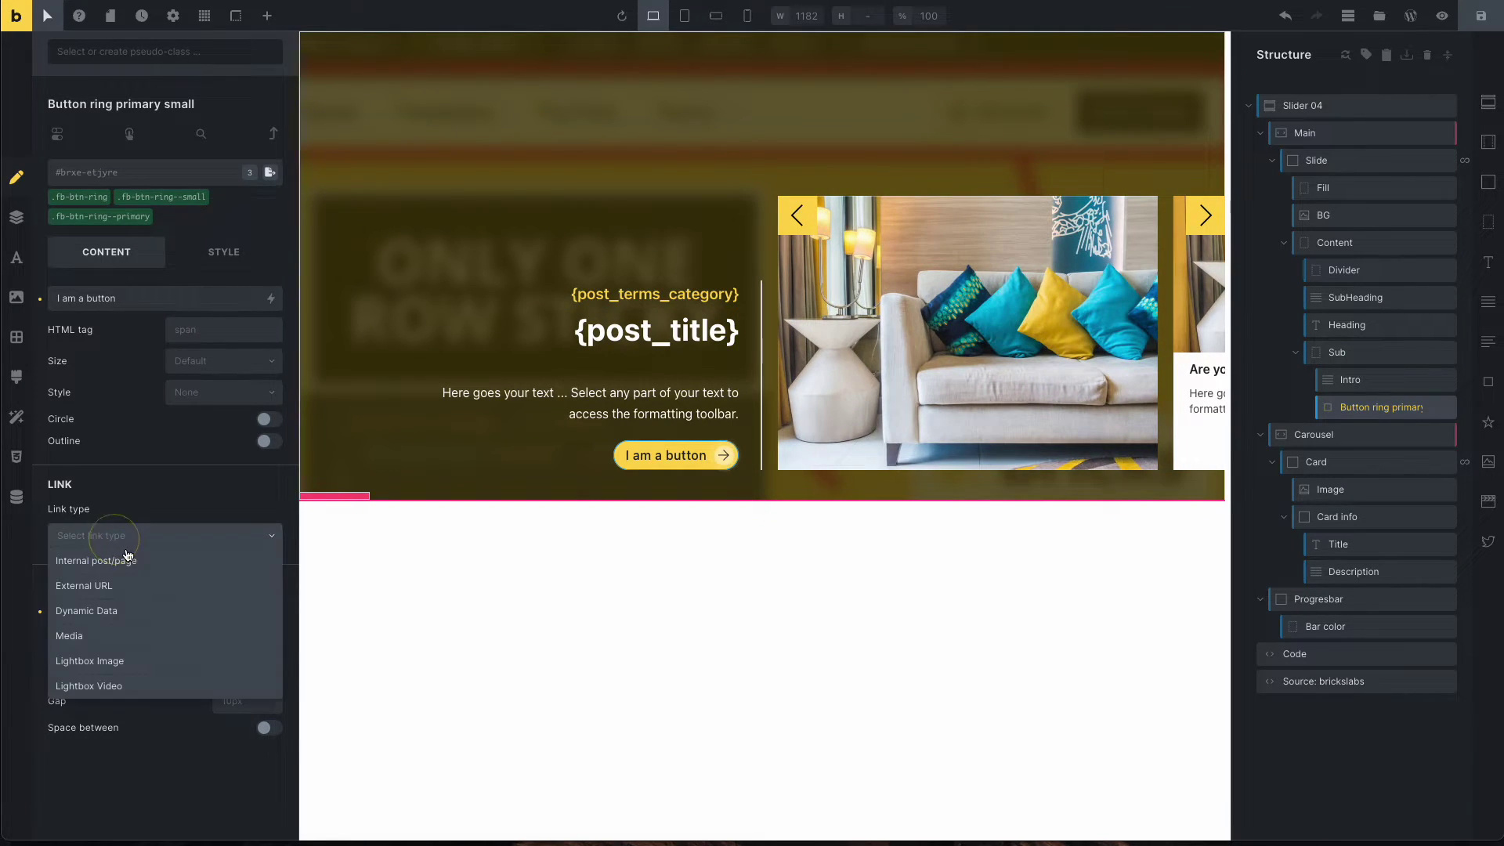
pyautogui.click(145, 614)
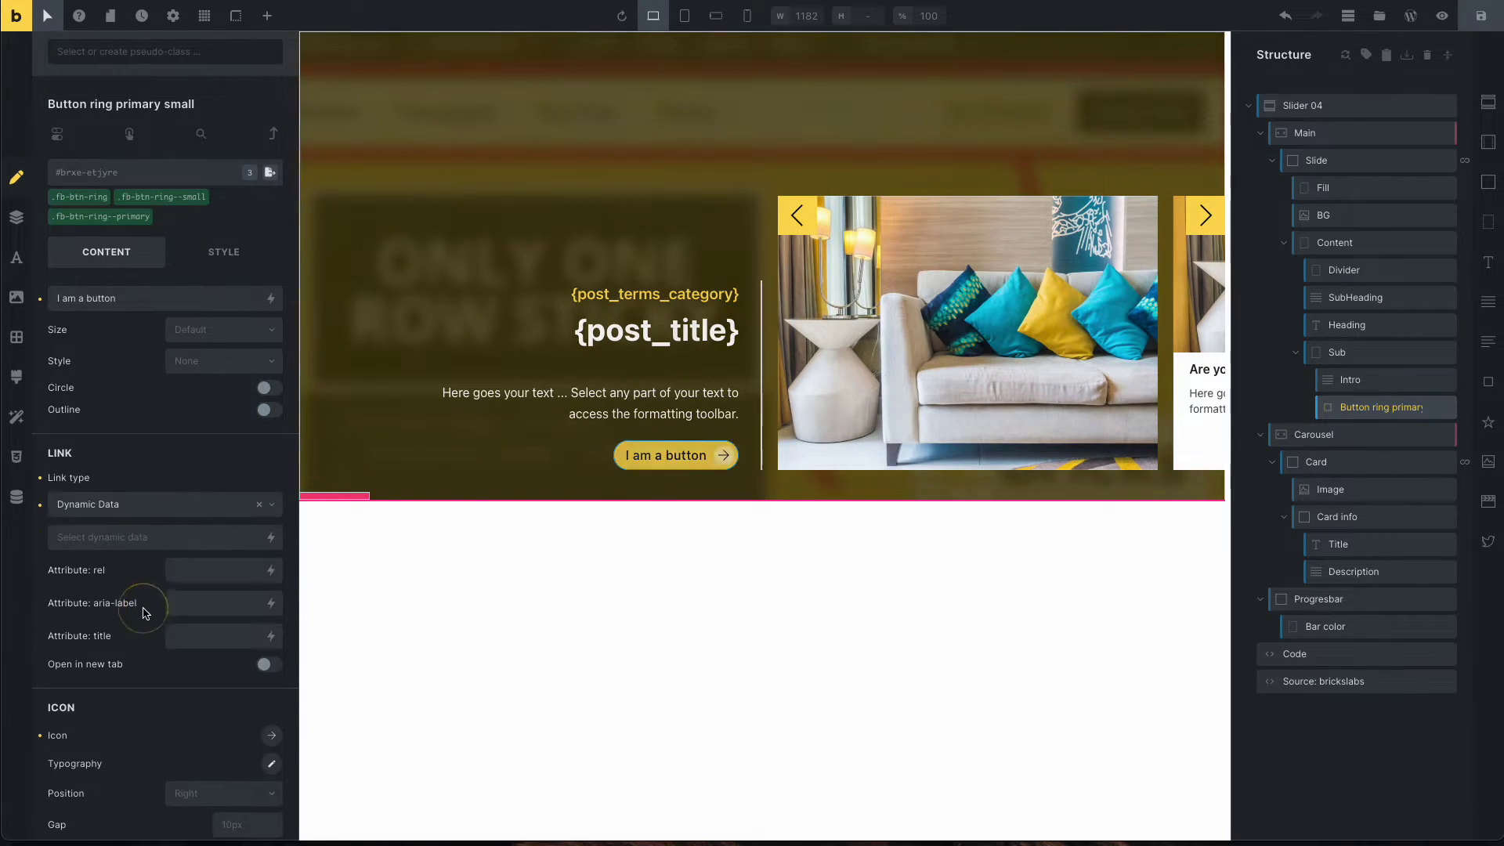
pyautogui.click(274, 541)
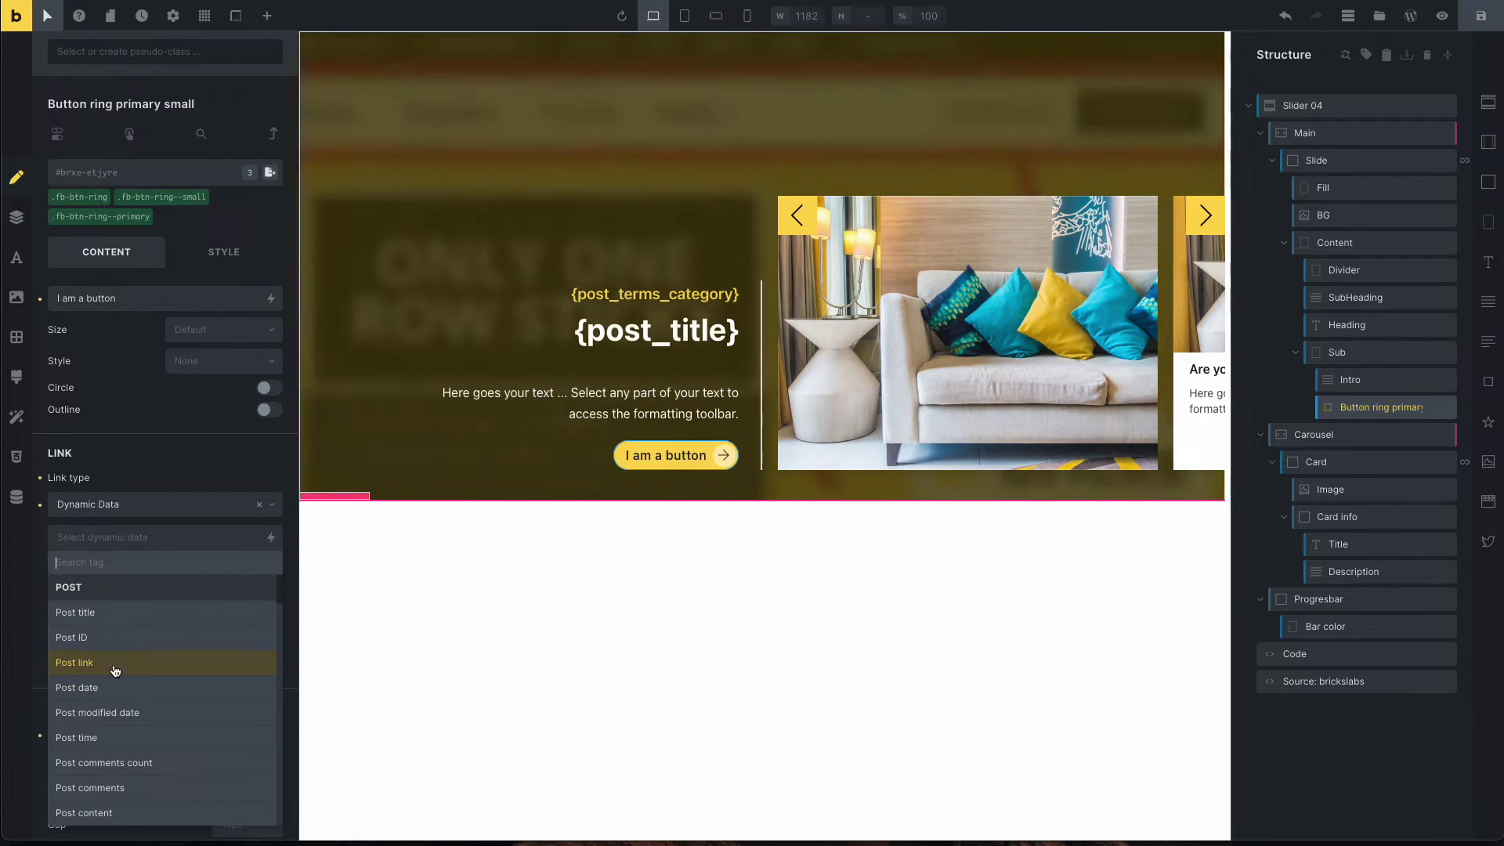
pyautogui.click(88, 667)
# Add an Excerpt element to the slide's Sub block, between the Intro and the button.
pyautogui.click(1380, 379)
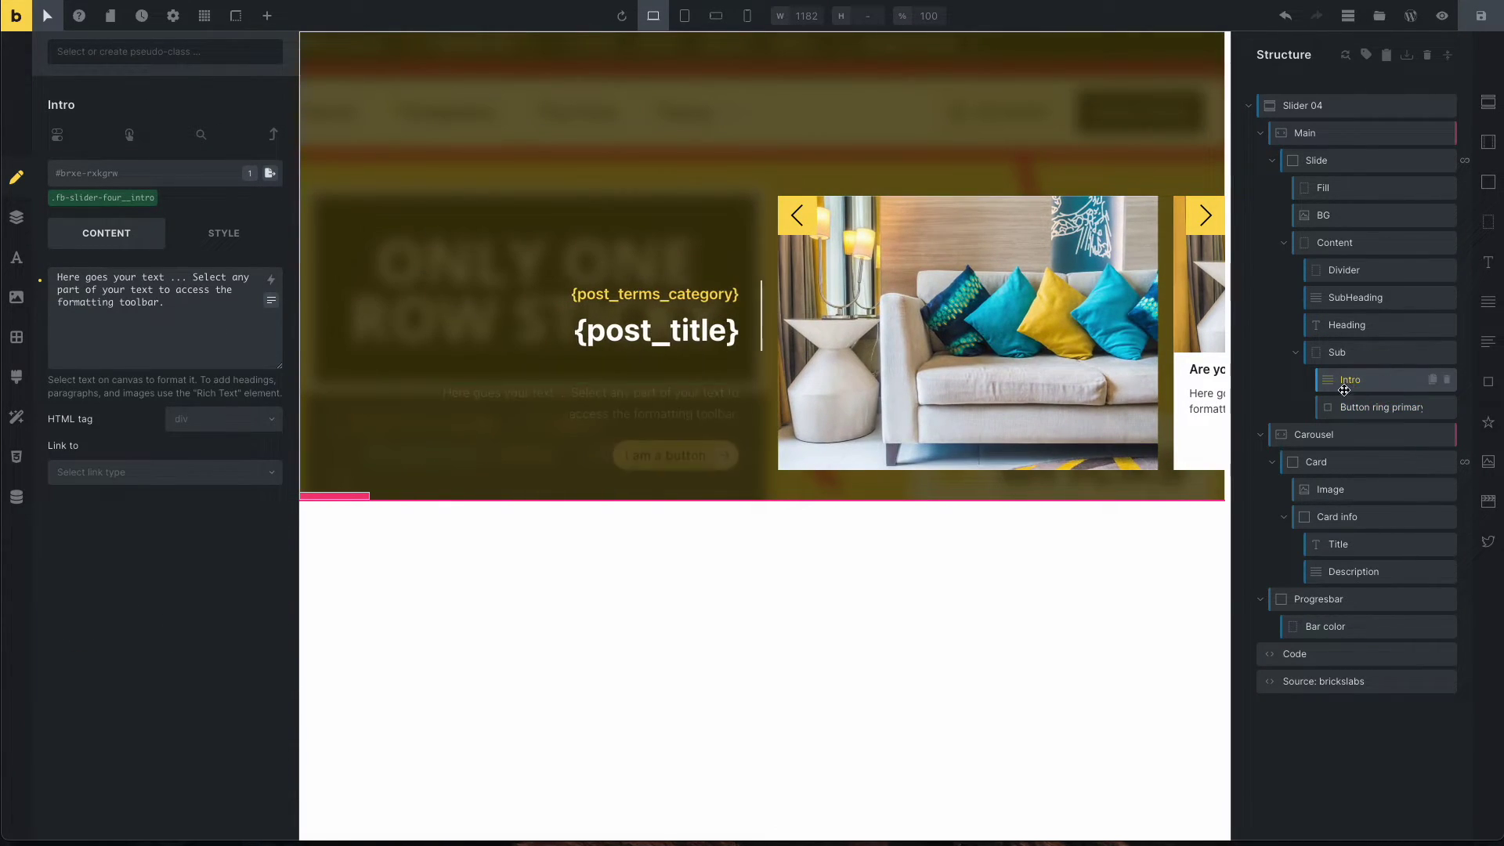
pyautogui.click(269, 17)
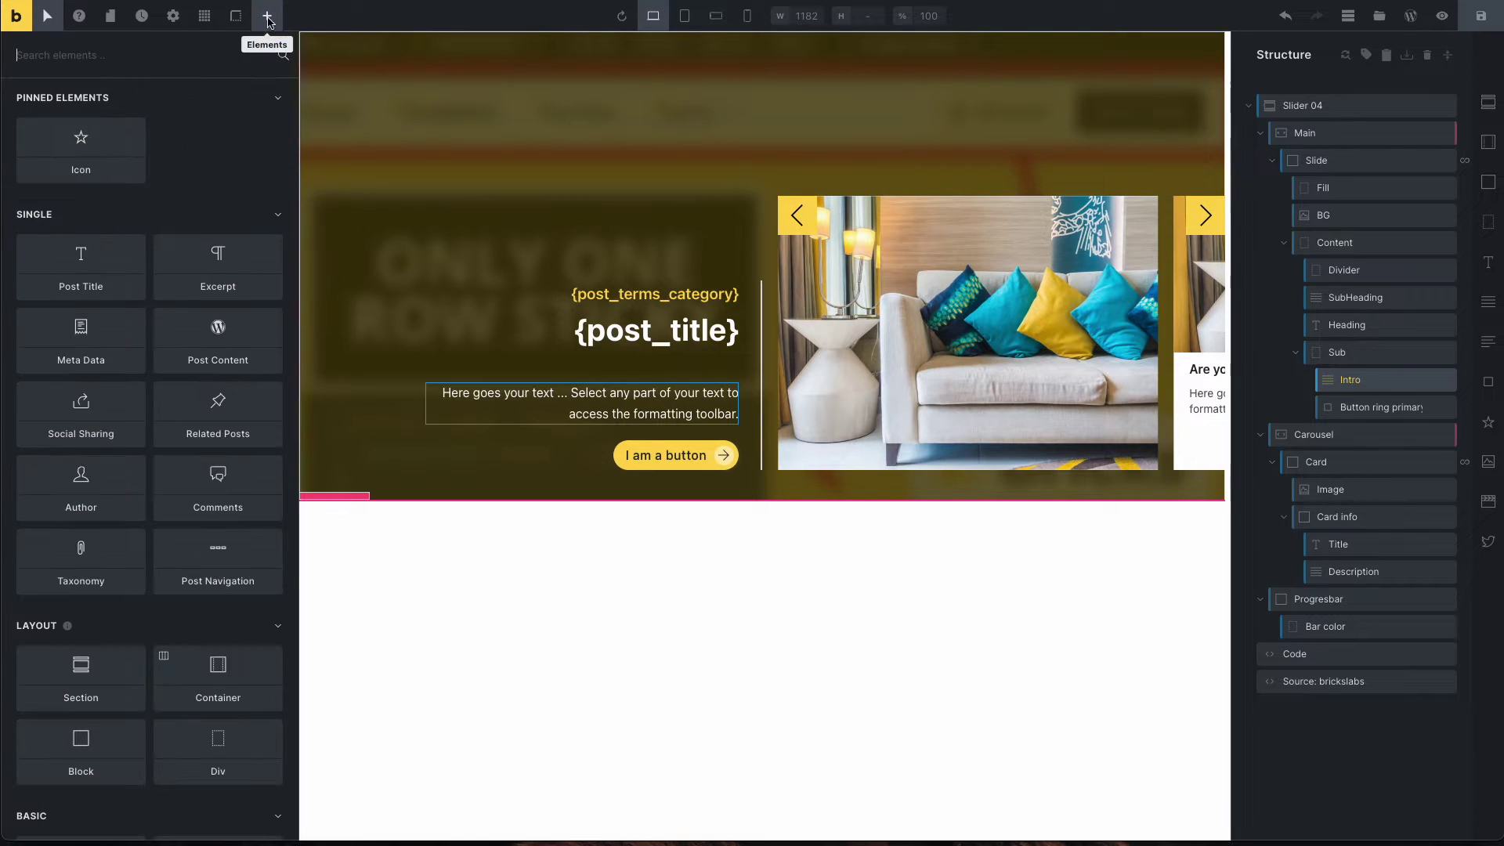
pyautogui.click(117, 59)
pyautogui.write('ex')
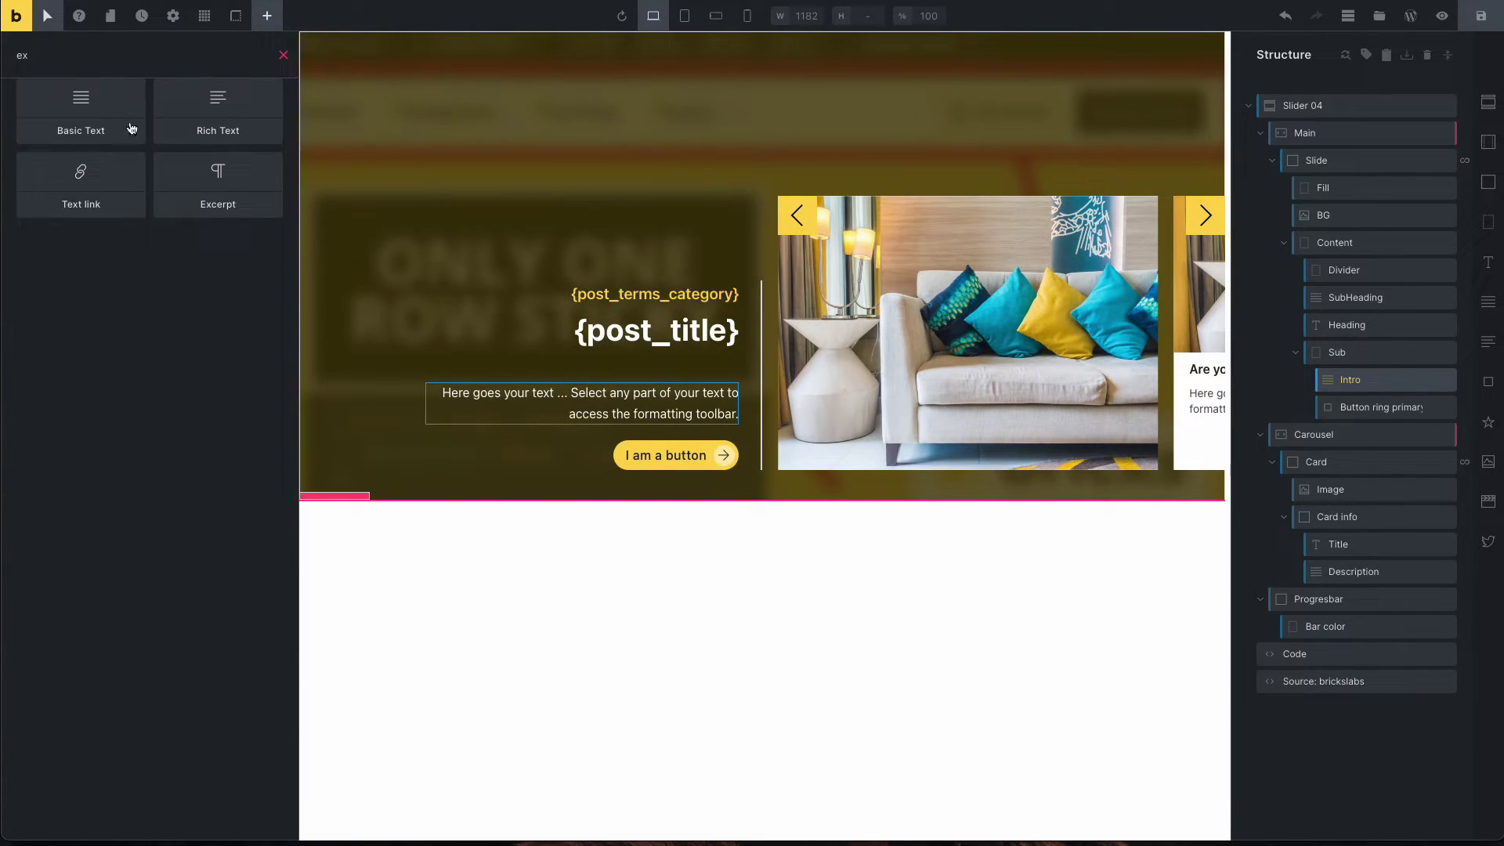
pyautogui.moveTo(199, 192); pyautogui.dragTo(1356, 407)
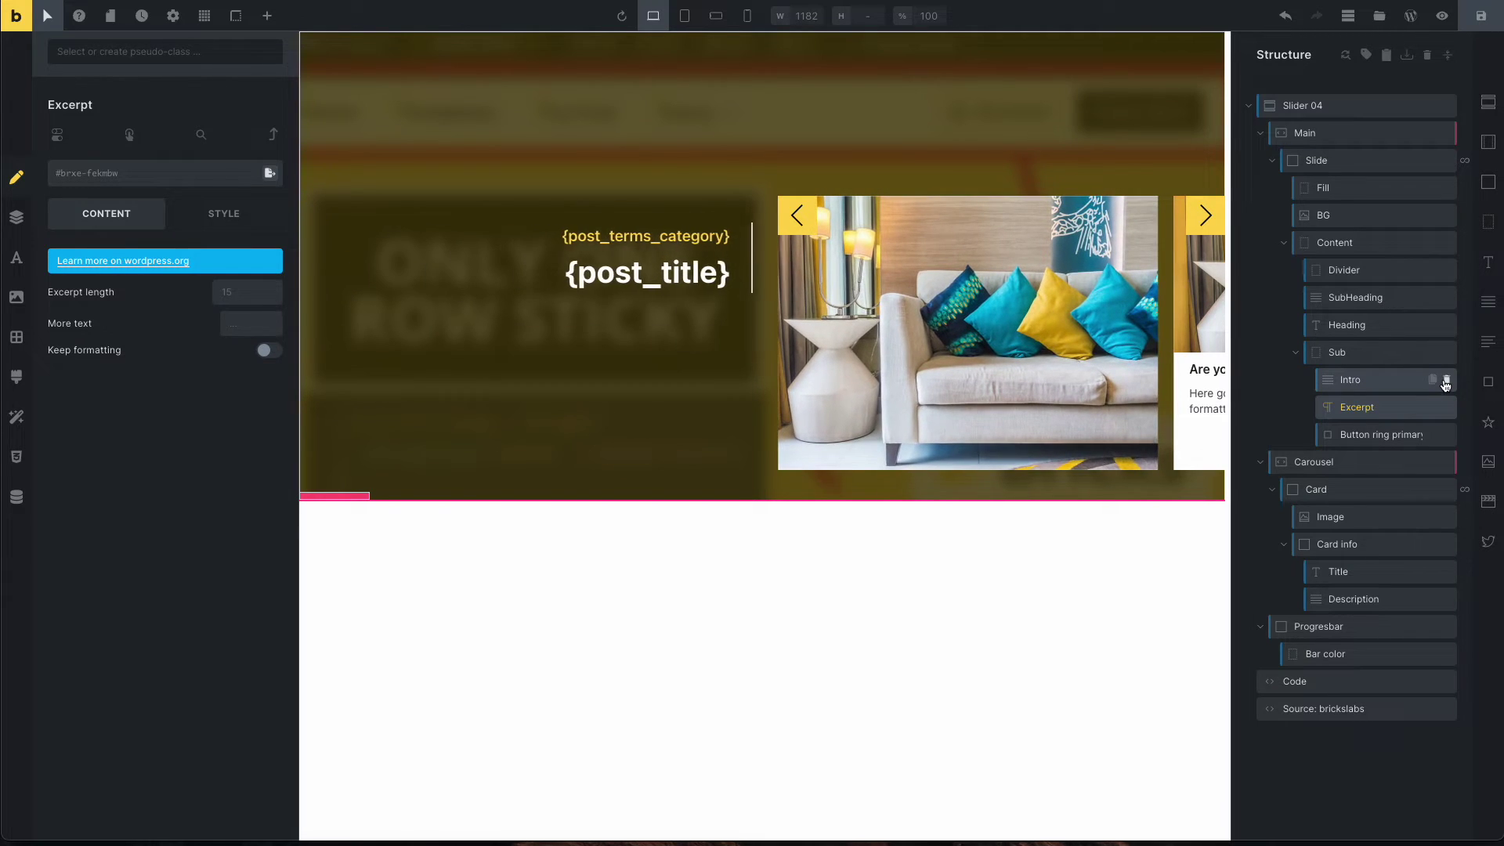
pyautogui.click(1354, 382)
pyautogui.press('Delete')
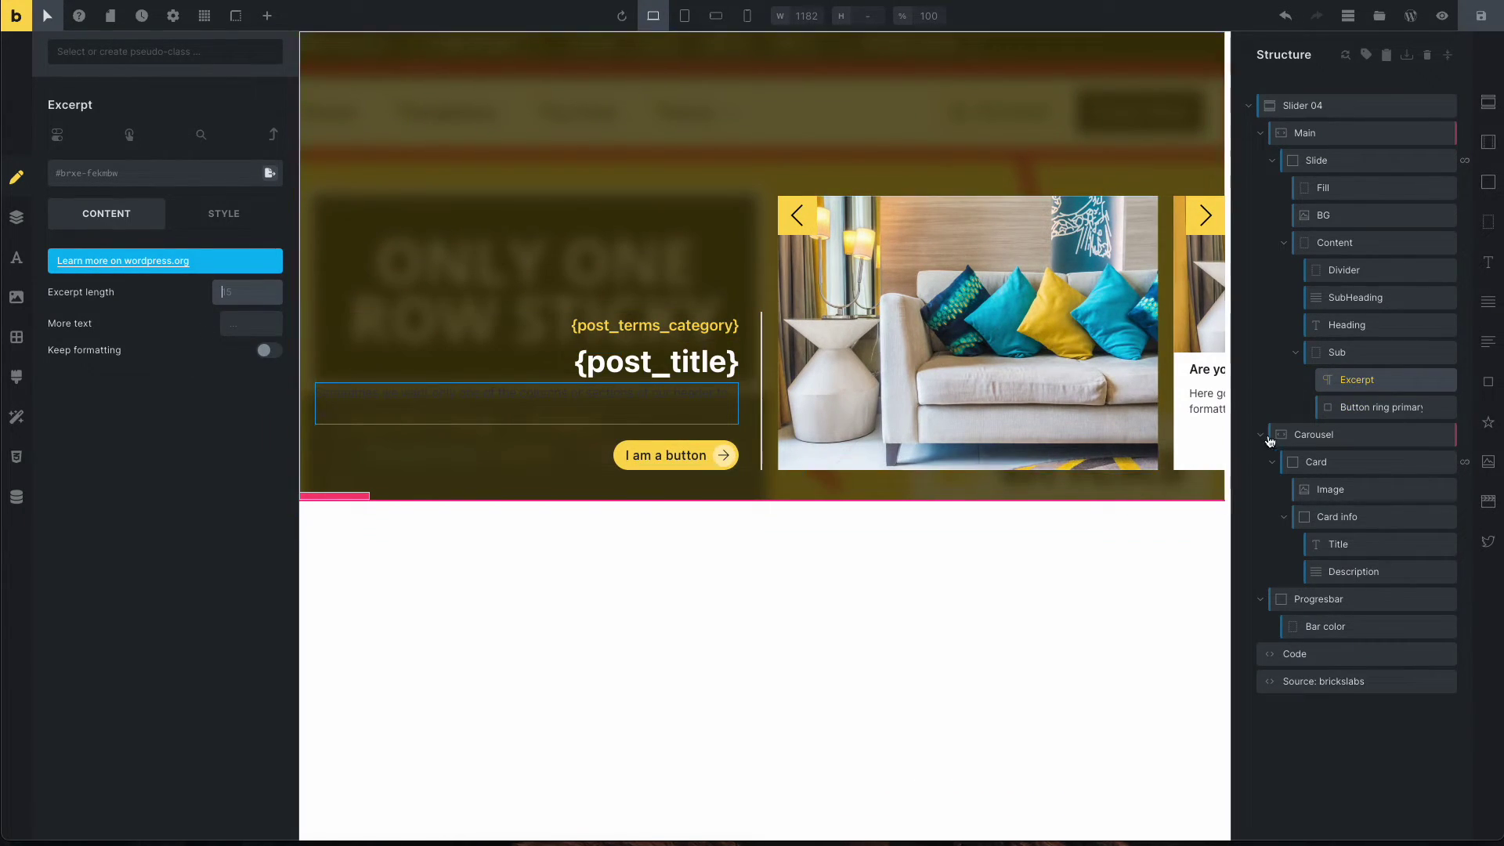
pyautogui.click(1286, 18)
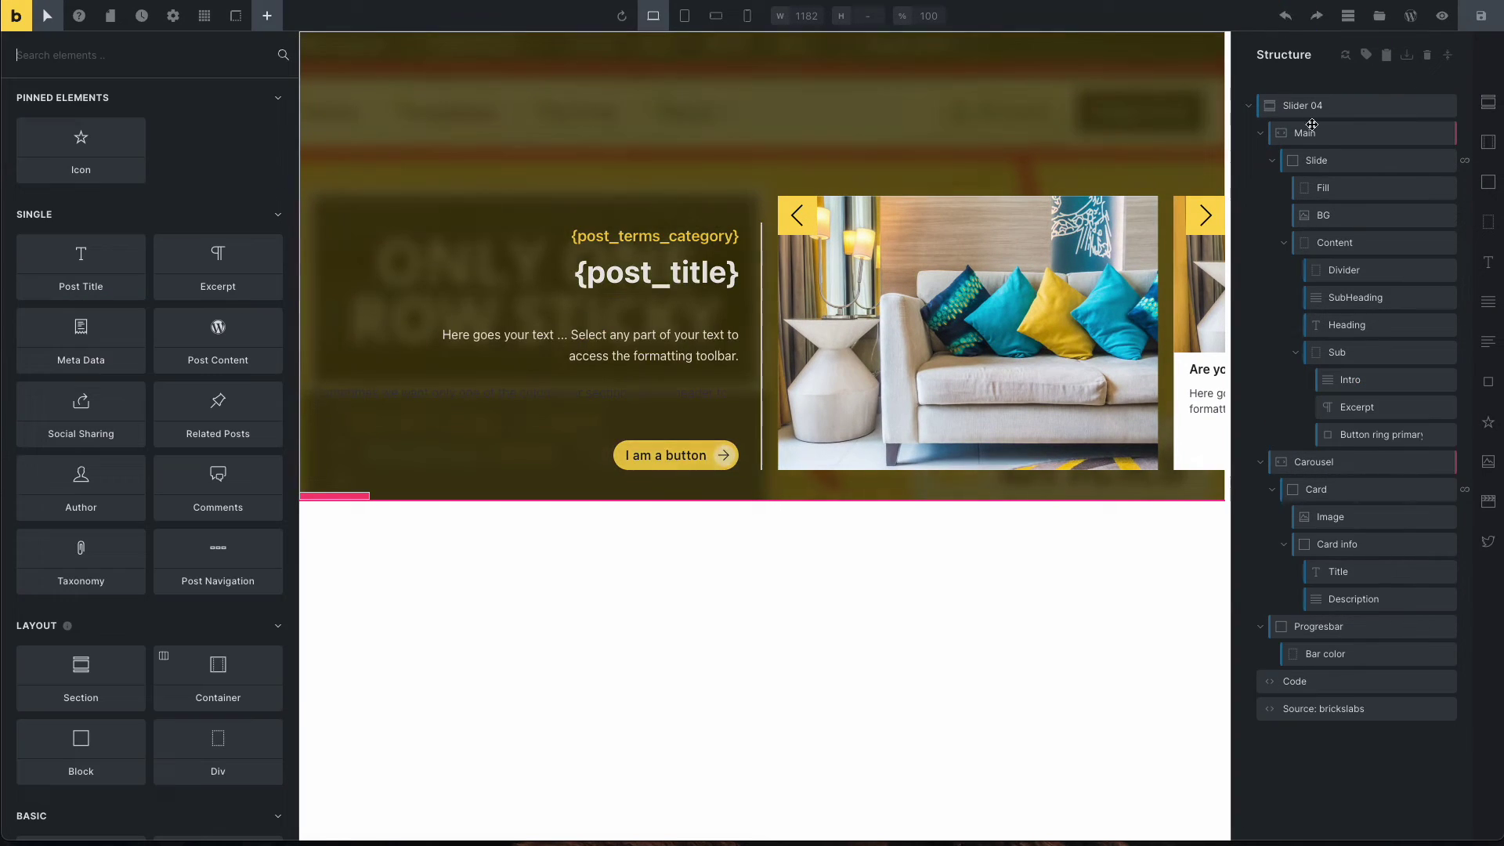
# Copy the Intro's fb-slider-four__intro class to the Excerpt element and delete the Intro element.
pyautogui.click(1348, 378)
pyautogui.click(97, 206)
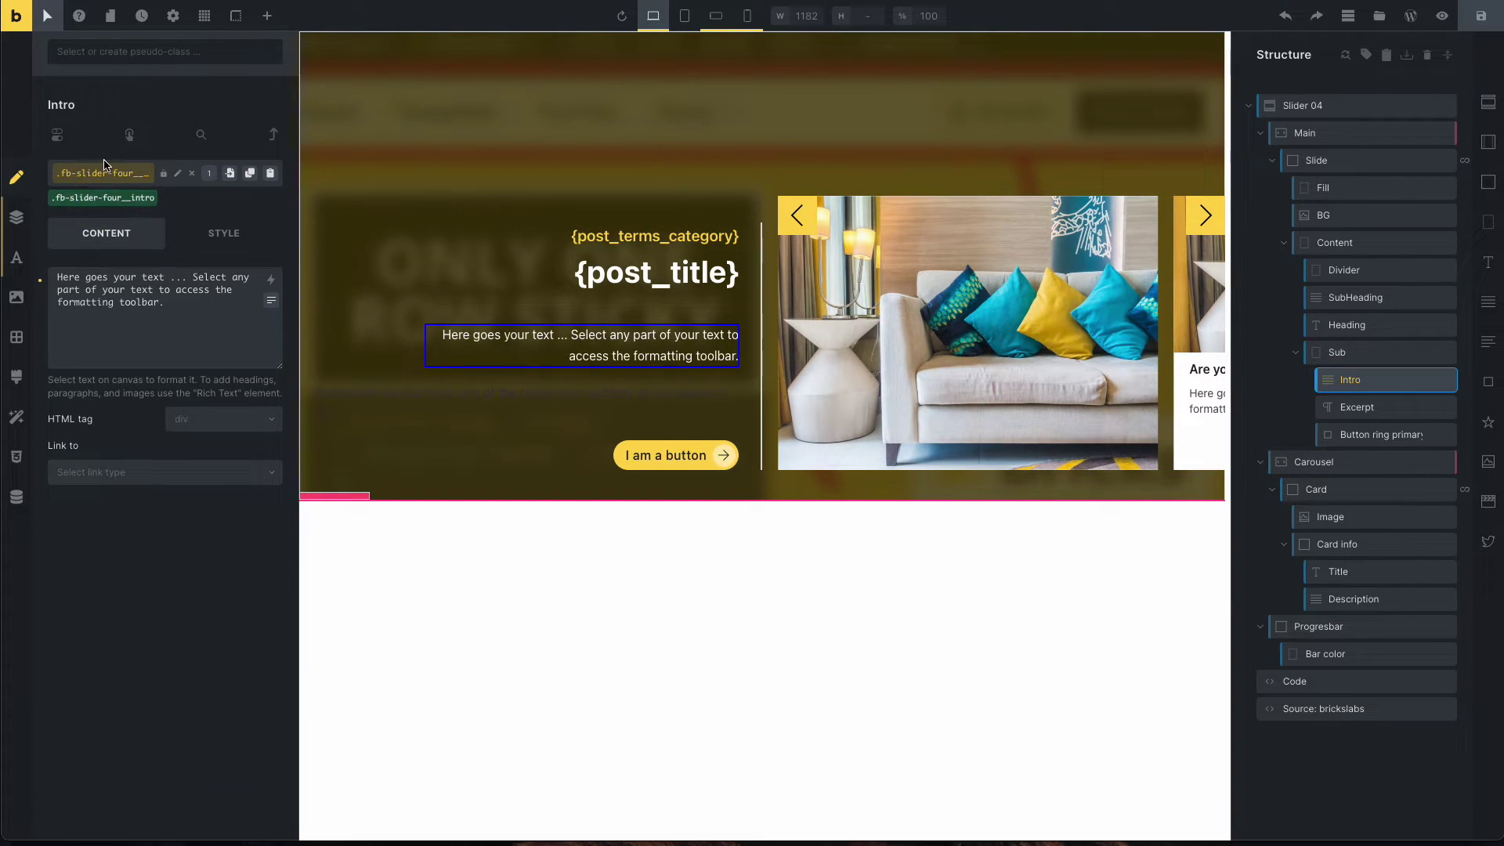
pyautogui.doubleClick(101, 173)
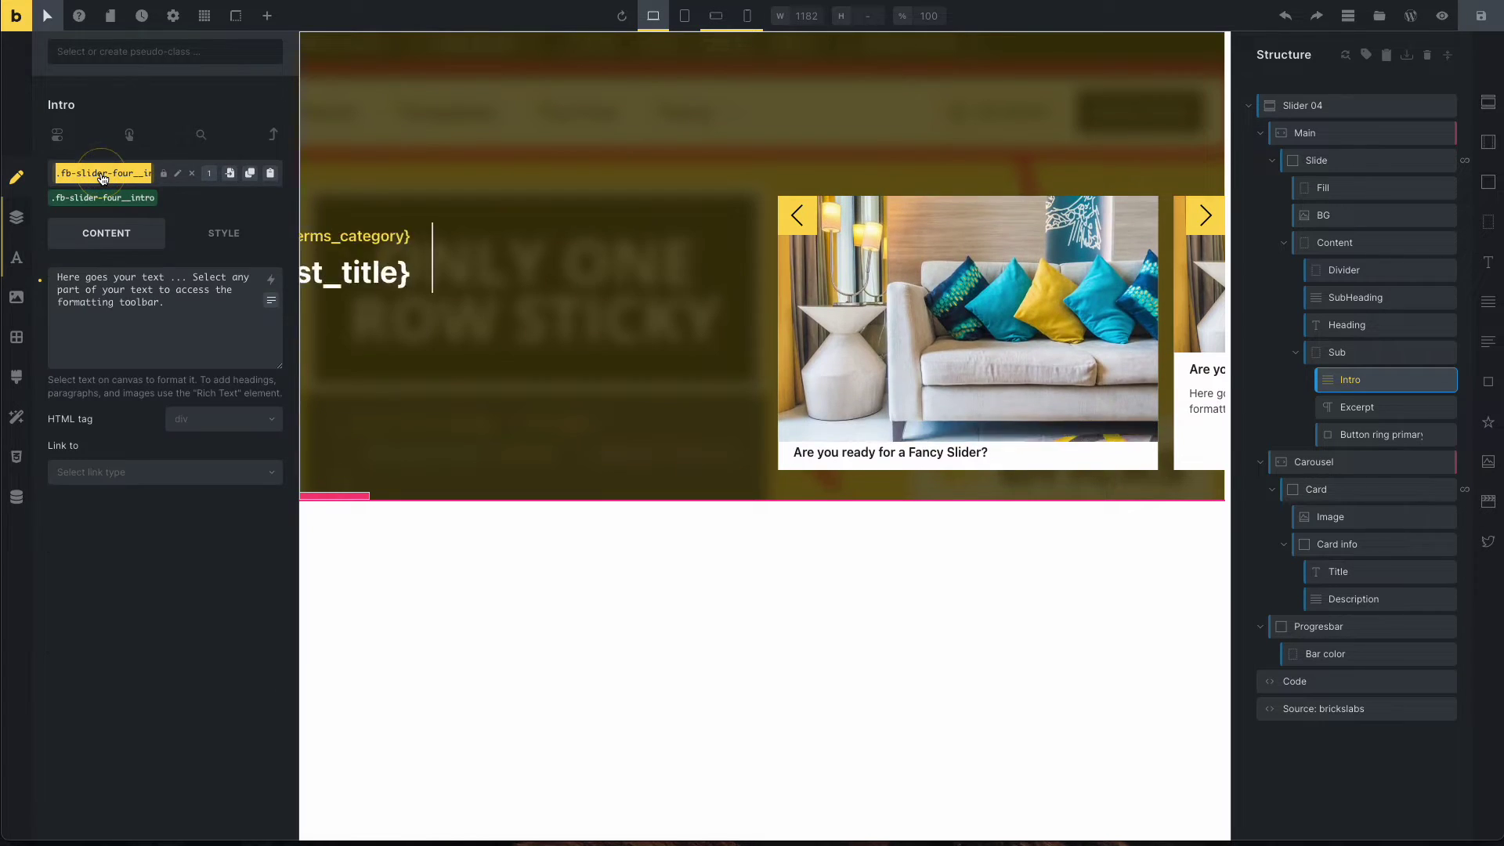
pyautogui.press('super+c')
pyautogui.click(1358, 406)
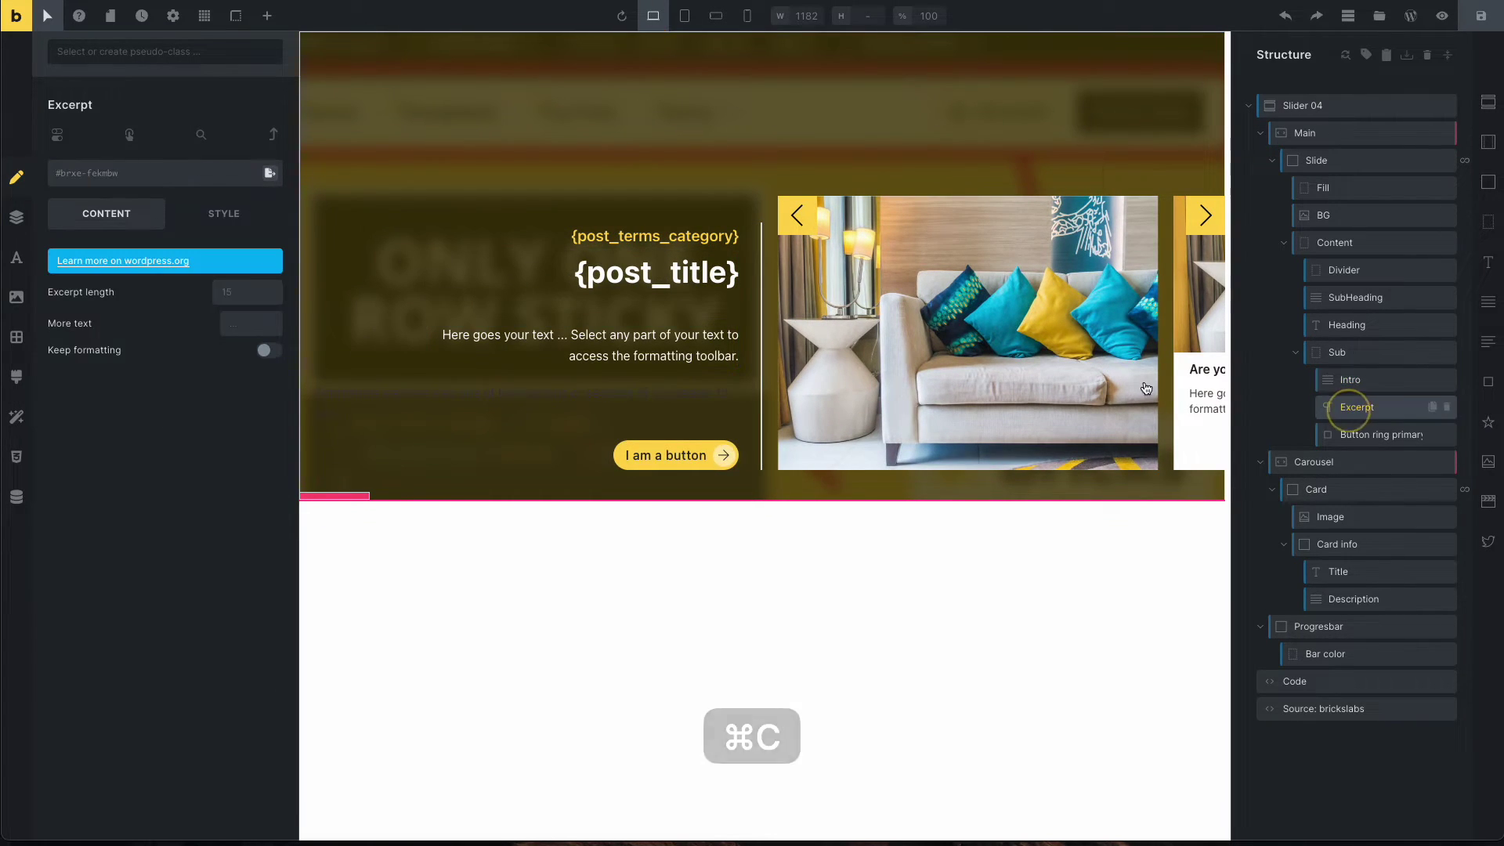
pyautogui.click(109, 178)
pyautogui.press('super+v')
pyautogui.press('Return')
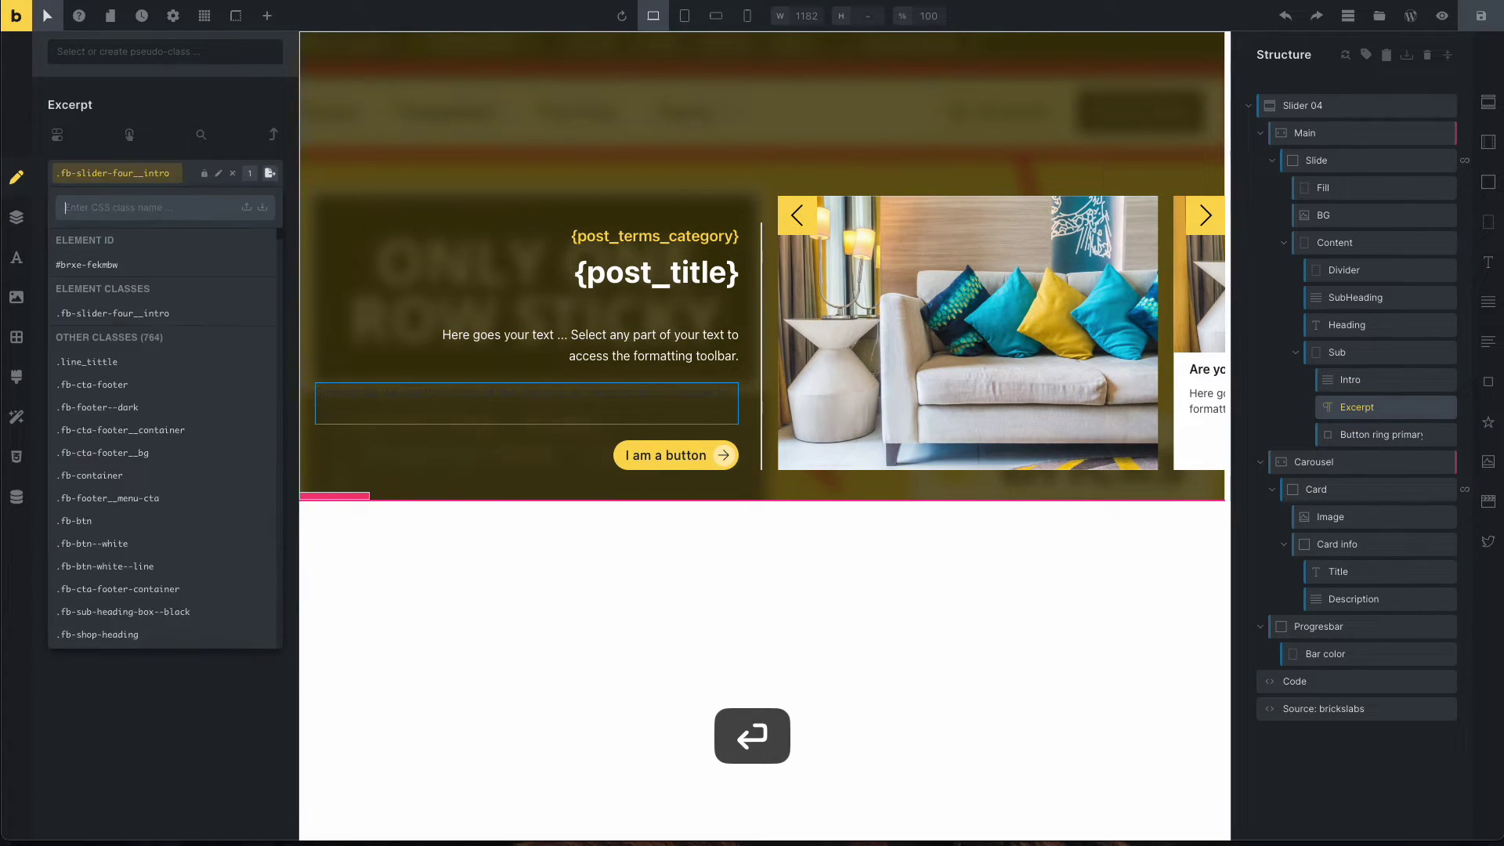
pyautogui.click(1434, 380)
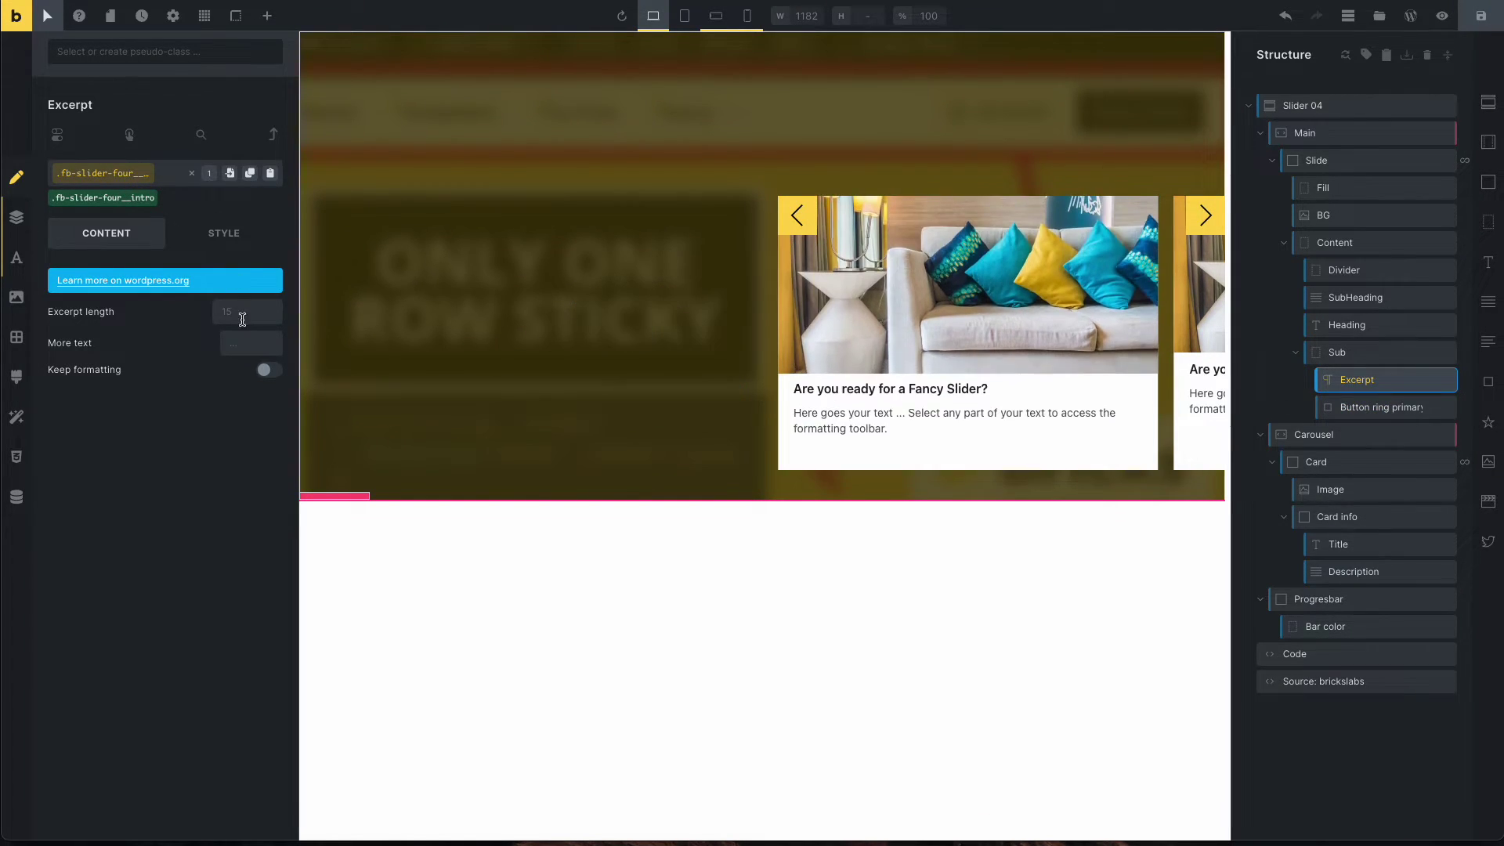
# Set the slide Excerpt's length to 10 and collapse the Slide element in the structure.
pyautogui.click(235, 312)
pyautogui.write('10')
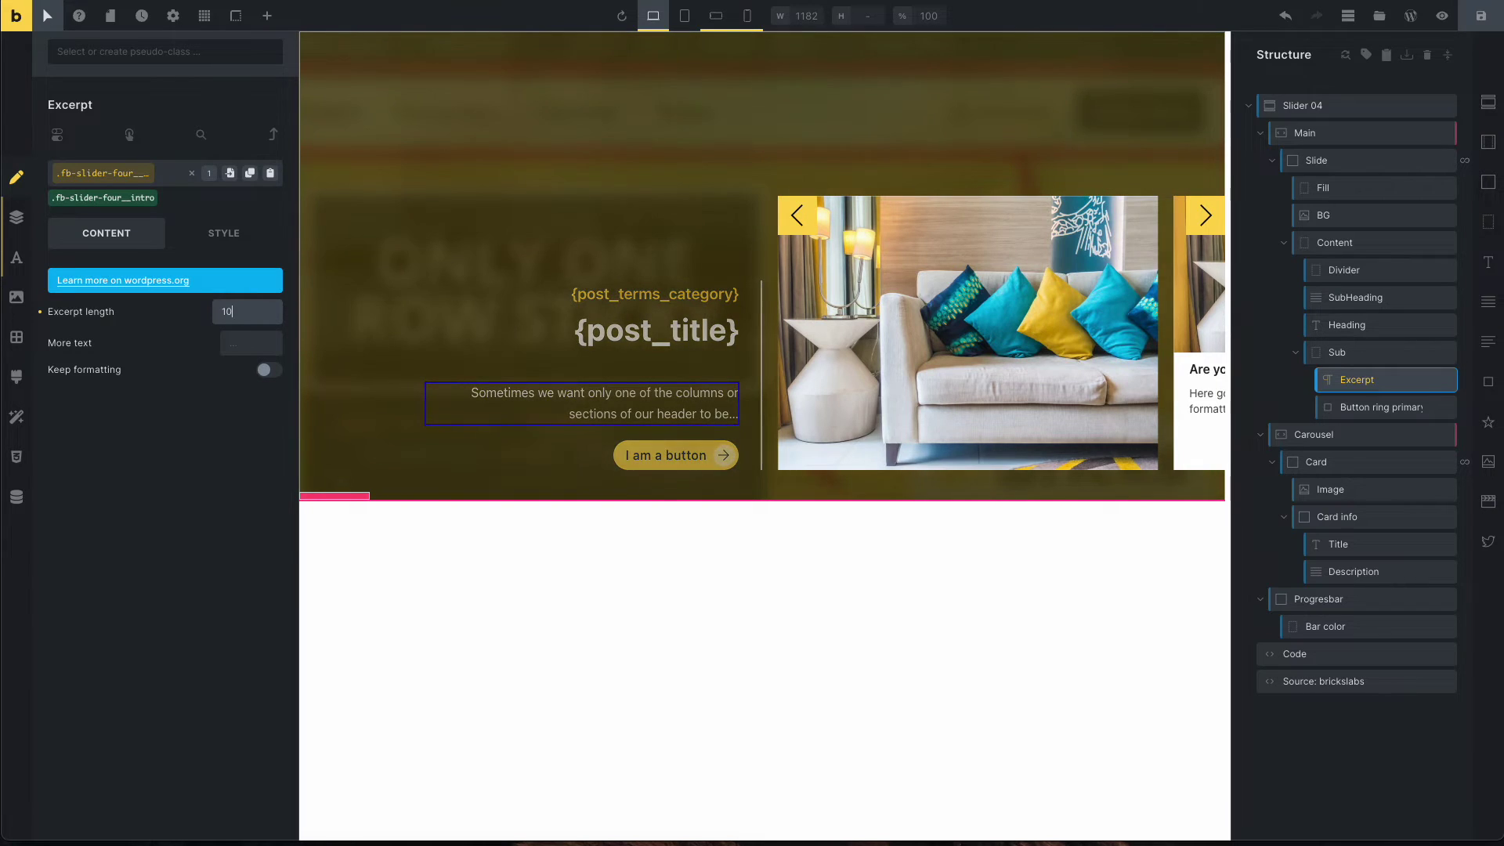
pyautogui.click(224, 233)
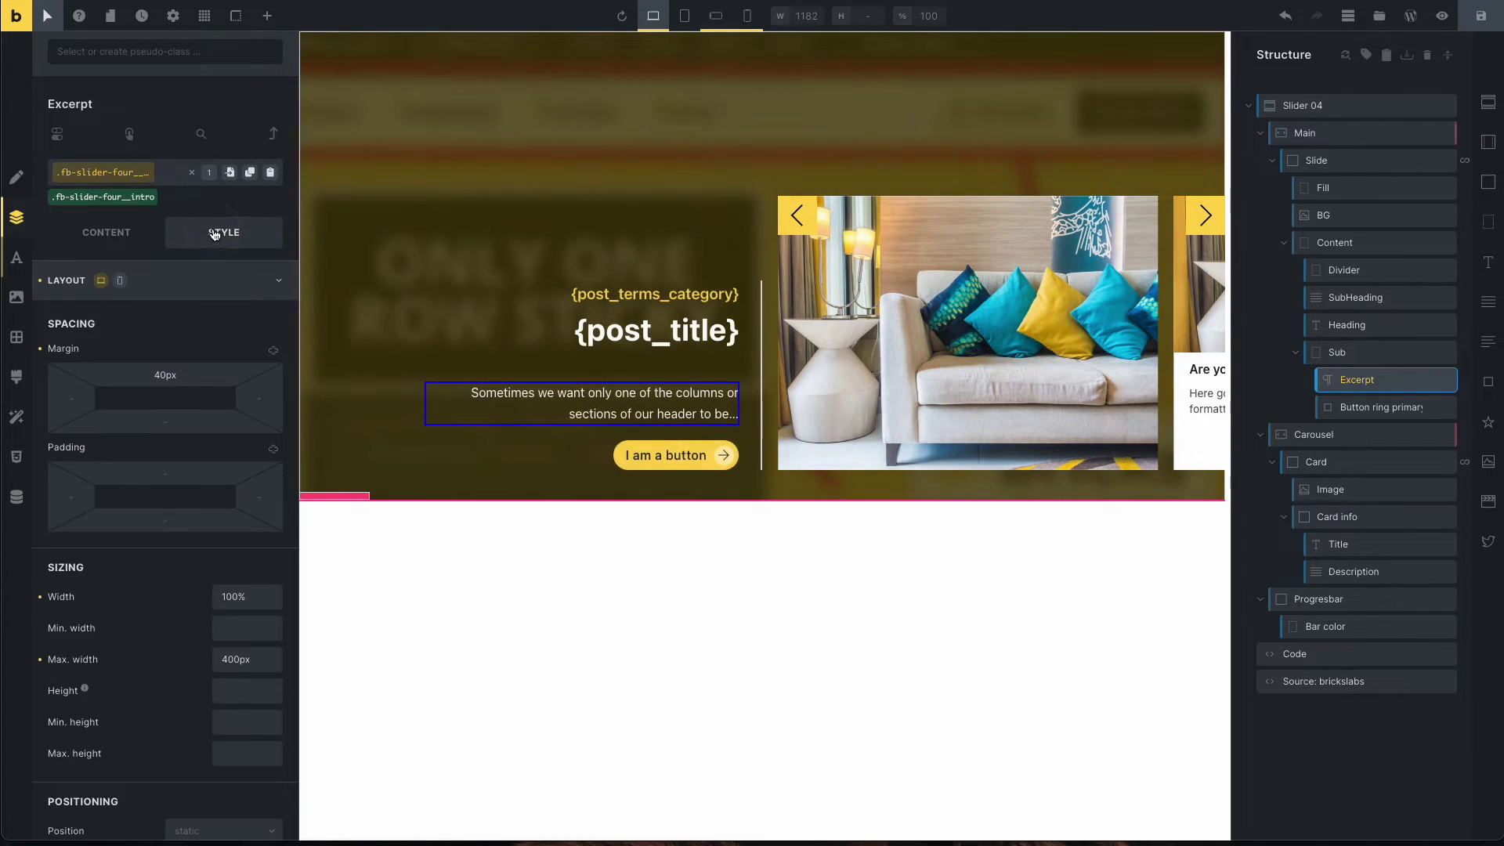
pyautogui.click(106, 233)
pyautogui.click(1355, 415)
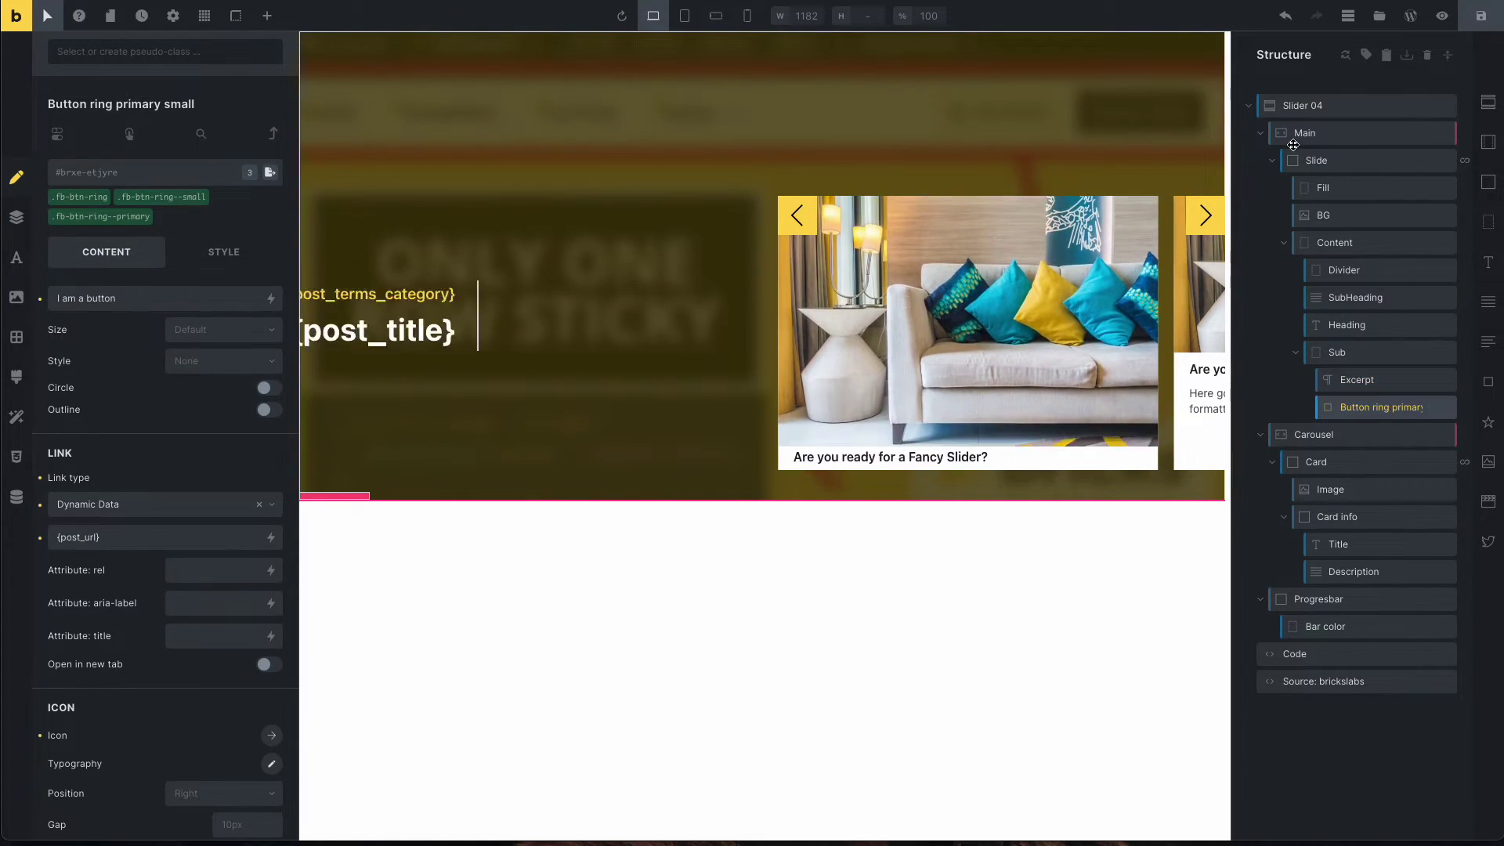
pyautogui.click(1270, 163)
pyautogui.click(1330, 165)
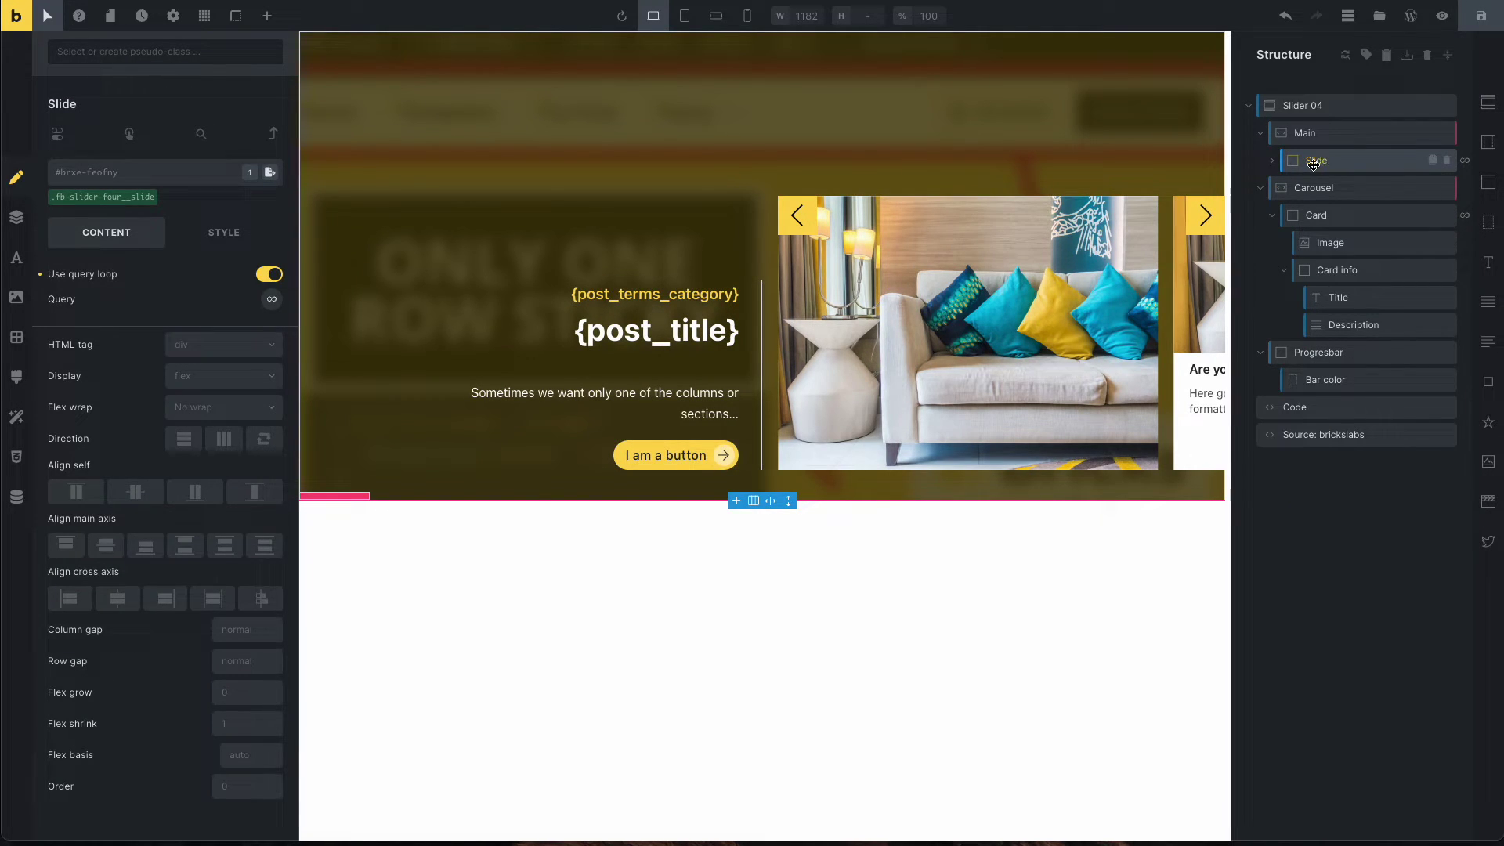
pyautogui.click(1272, 163)
pyautogui.click(1273, 165)
# Replace the static picture in the card's Image element with the Featured image dynamic tag.
pyautogui.click(1330, 243)
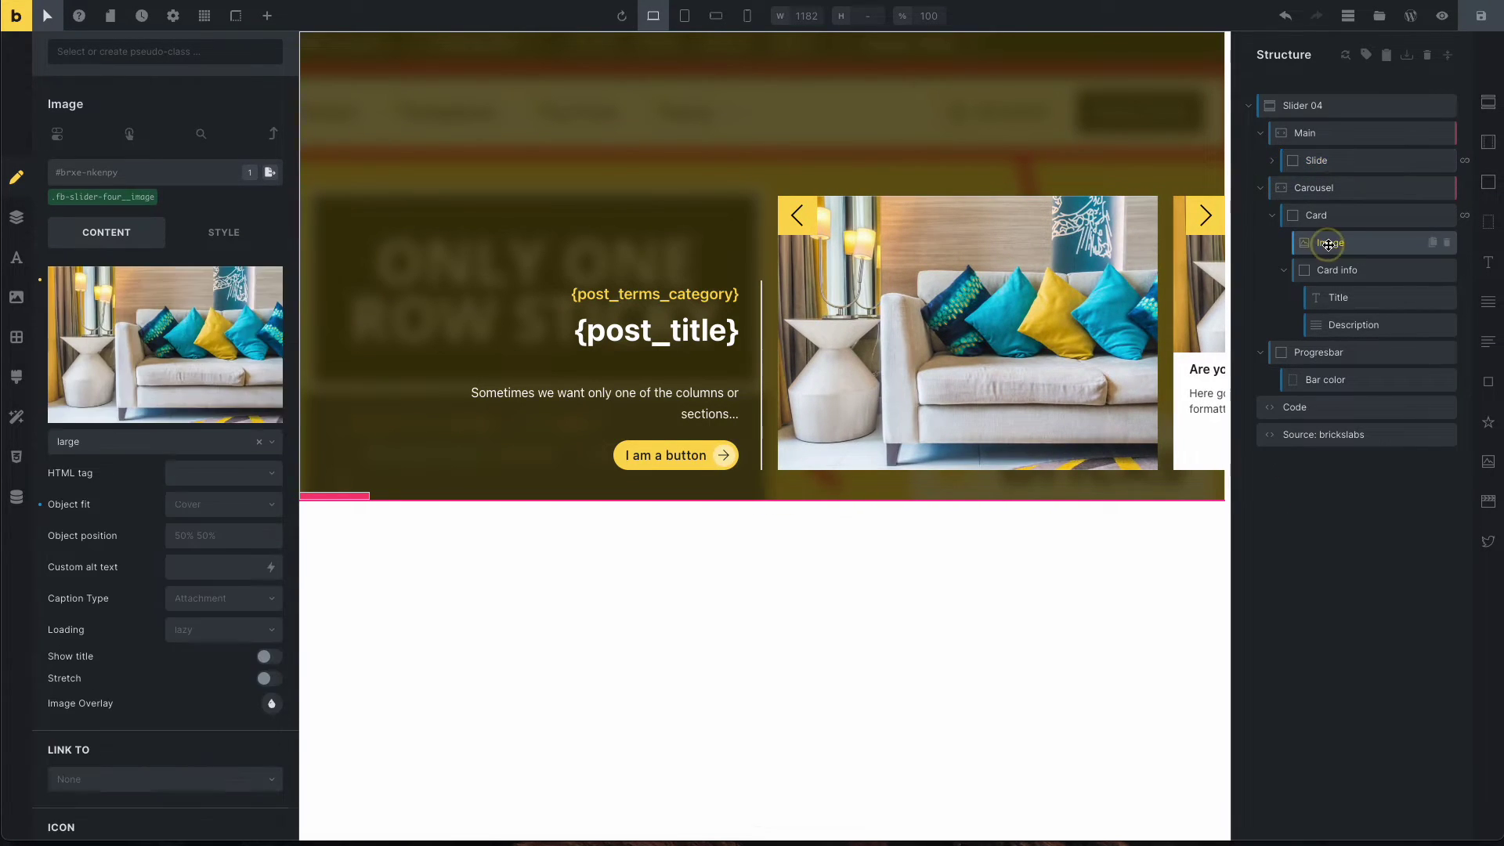
pyautogui.click(273, 276)
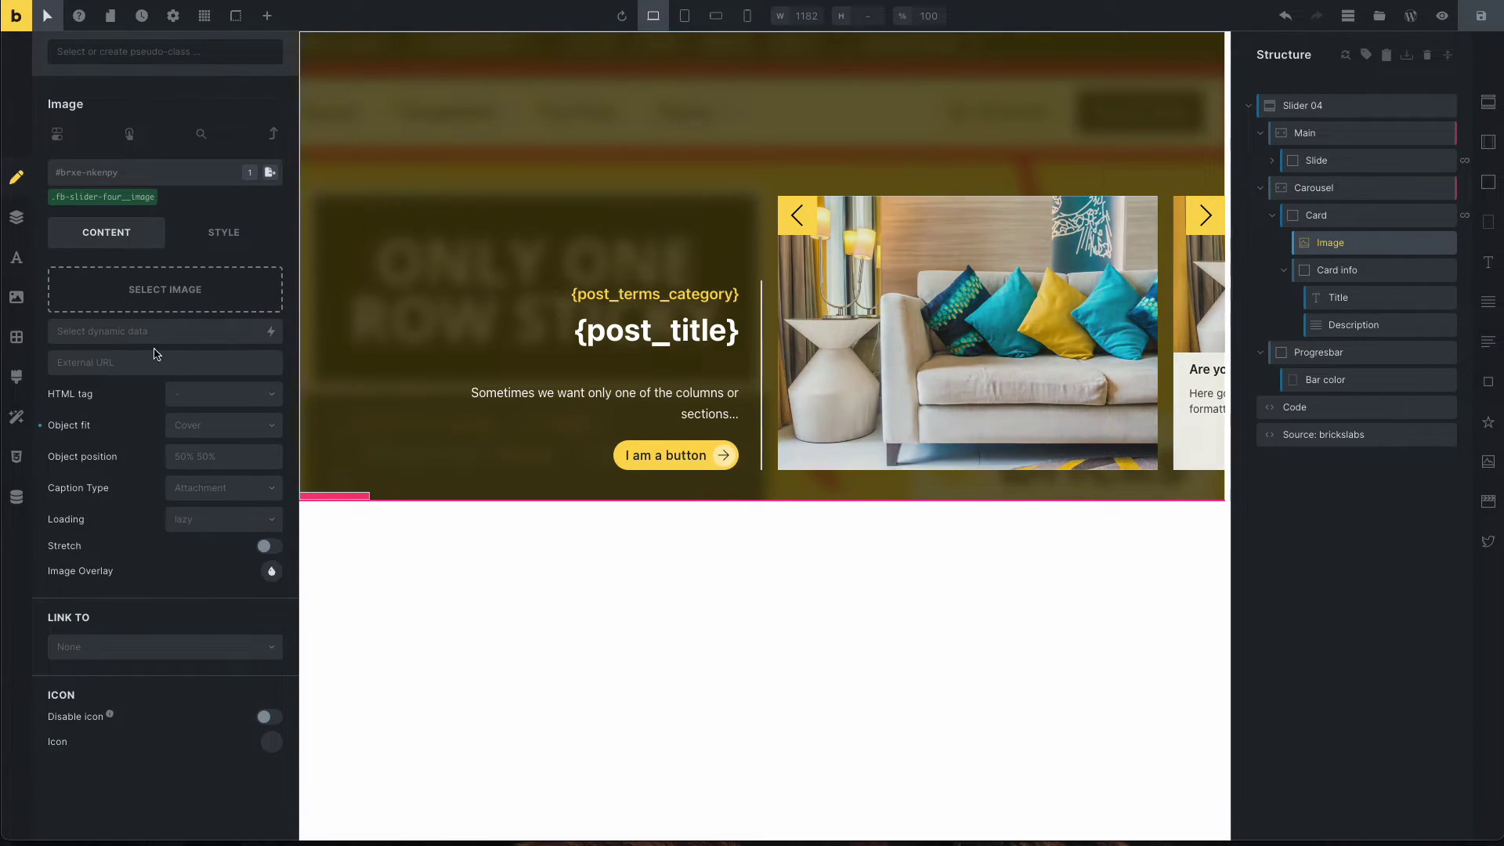
pyautogui.click(270, 333)
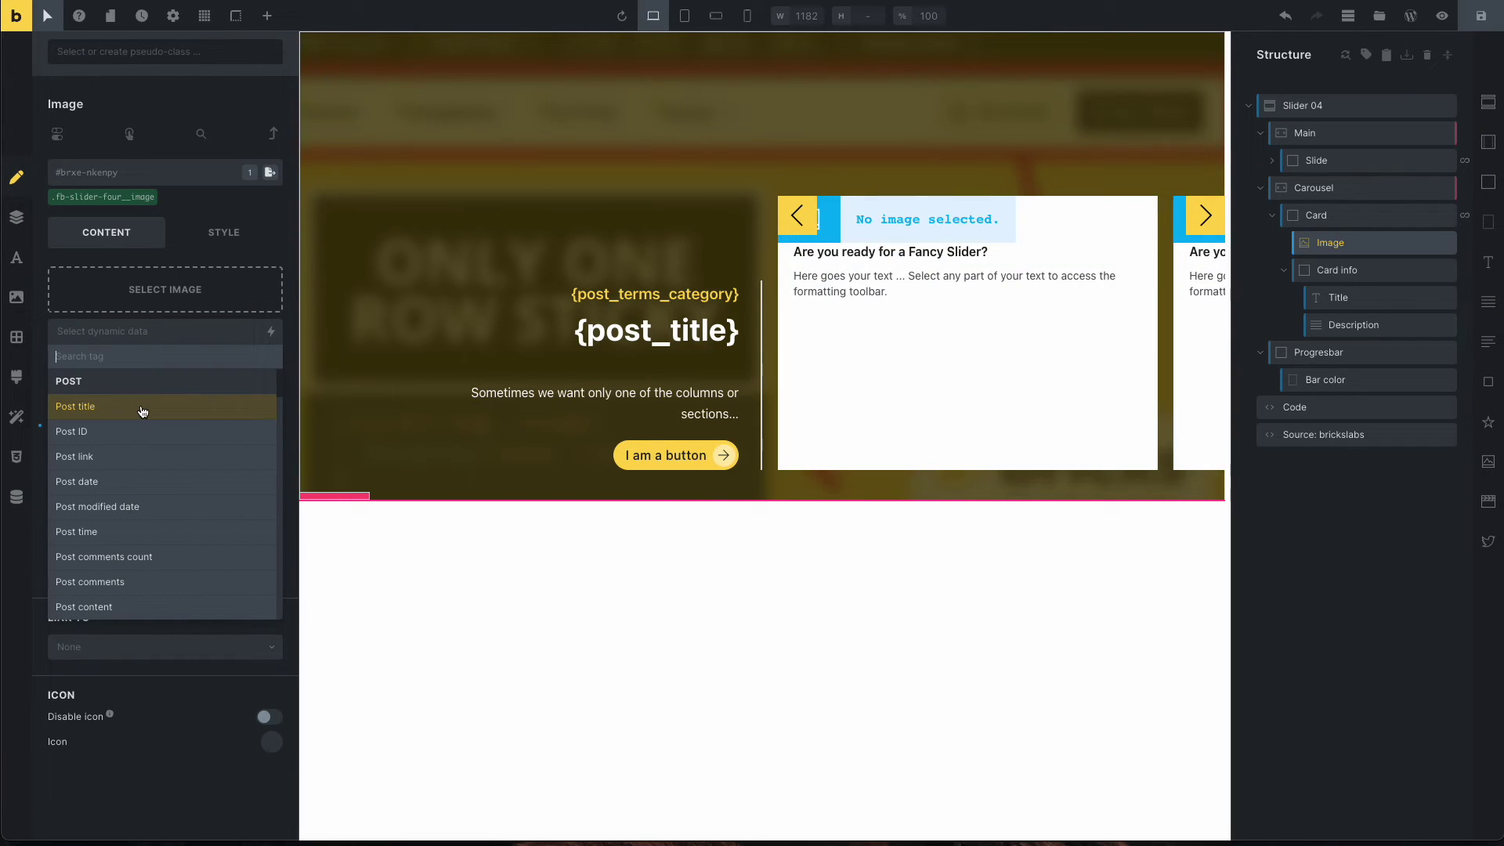
pyautogui.write('fea')
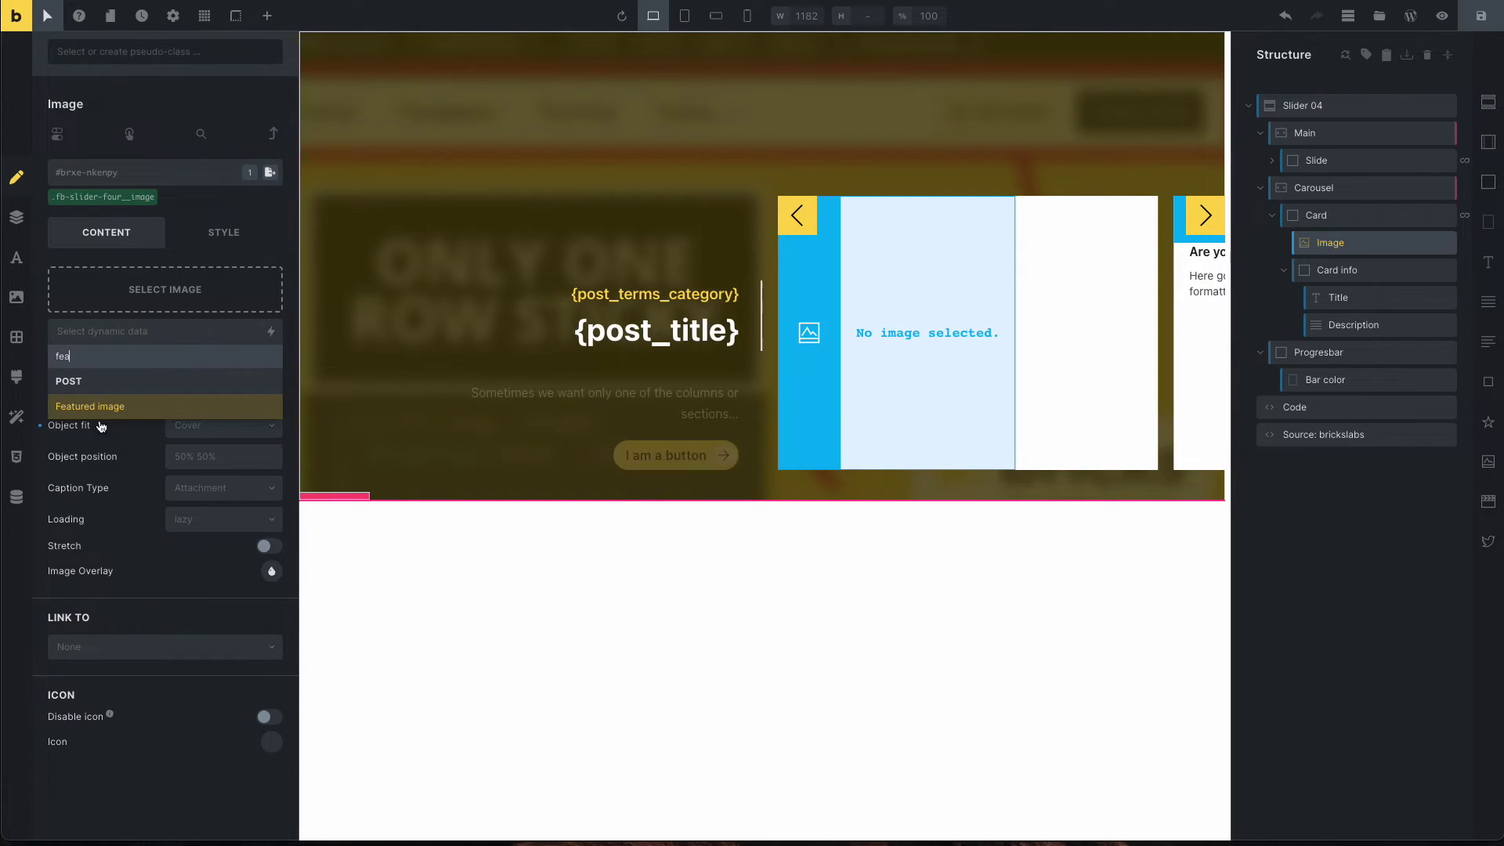
pyautogui.click(116, 407)
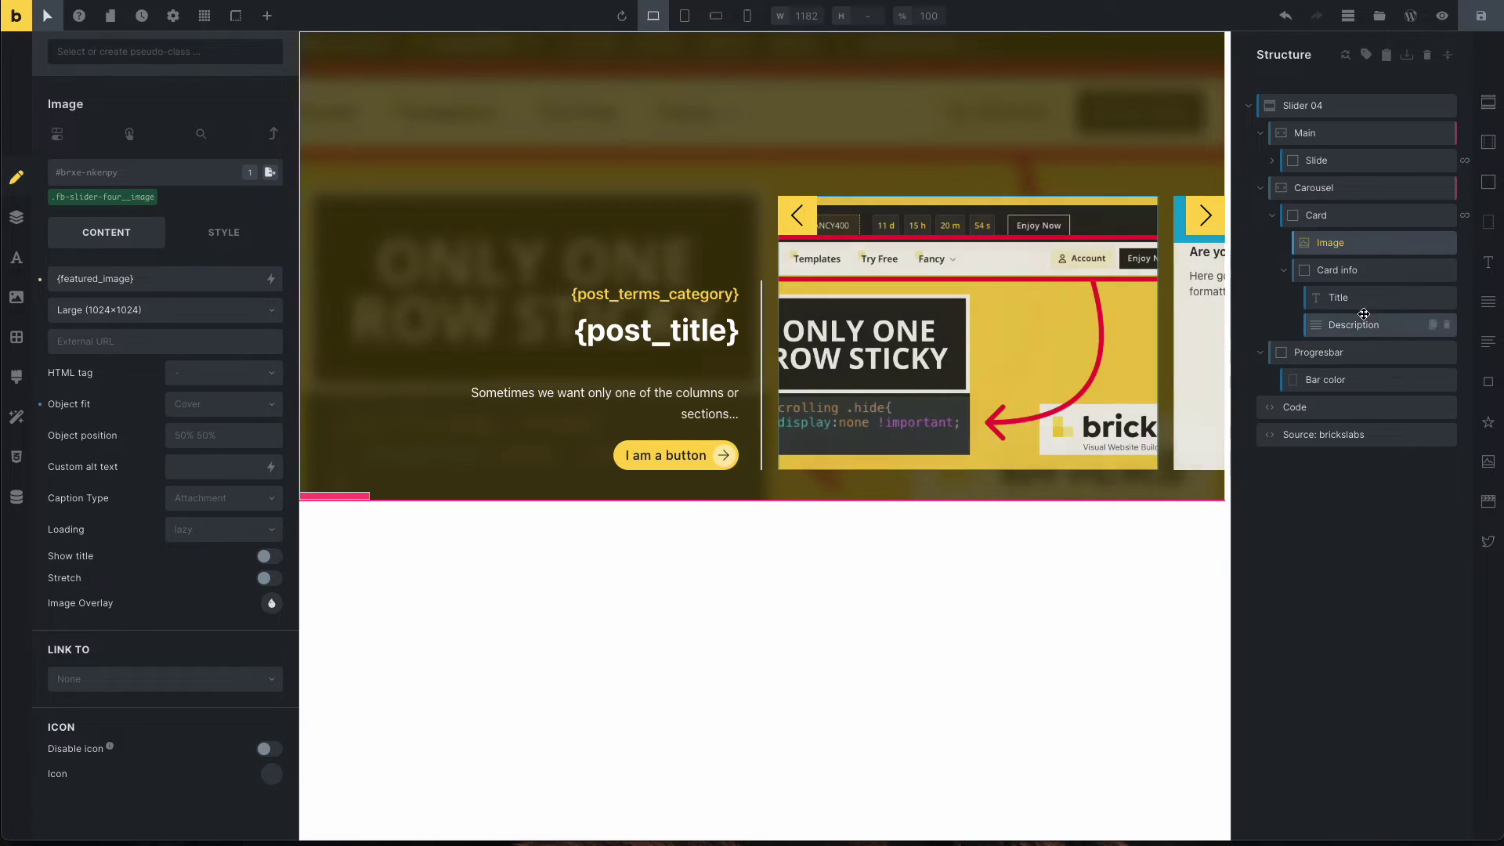
# Replace the card Title's placeholder text with the Post title dynamic tag.
pyautogui.click(1349, 297)
pyautogui.tripleClick(196, 279)
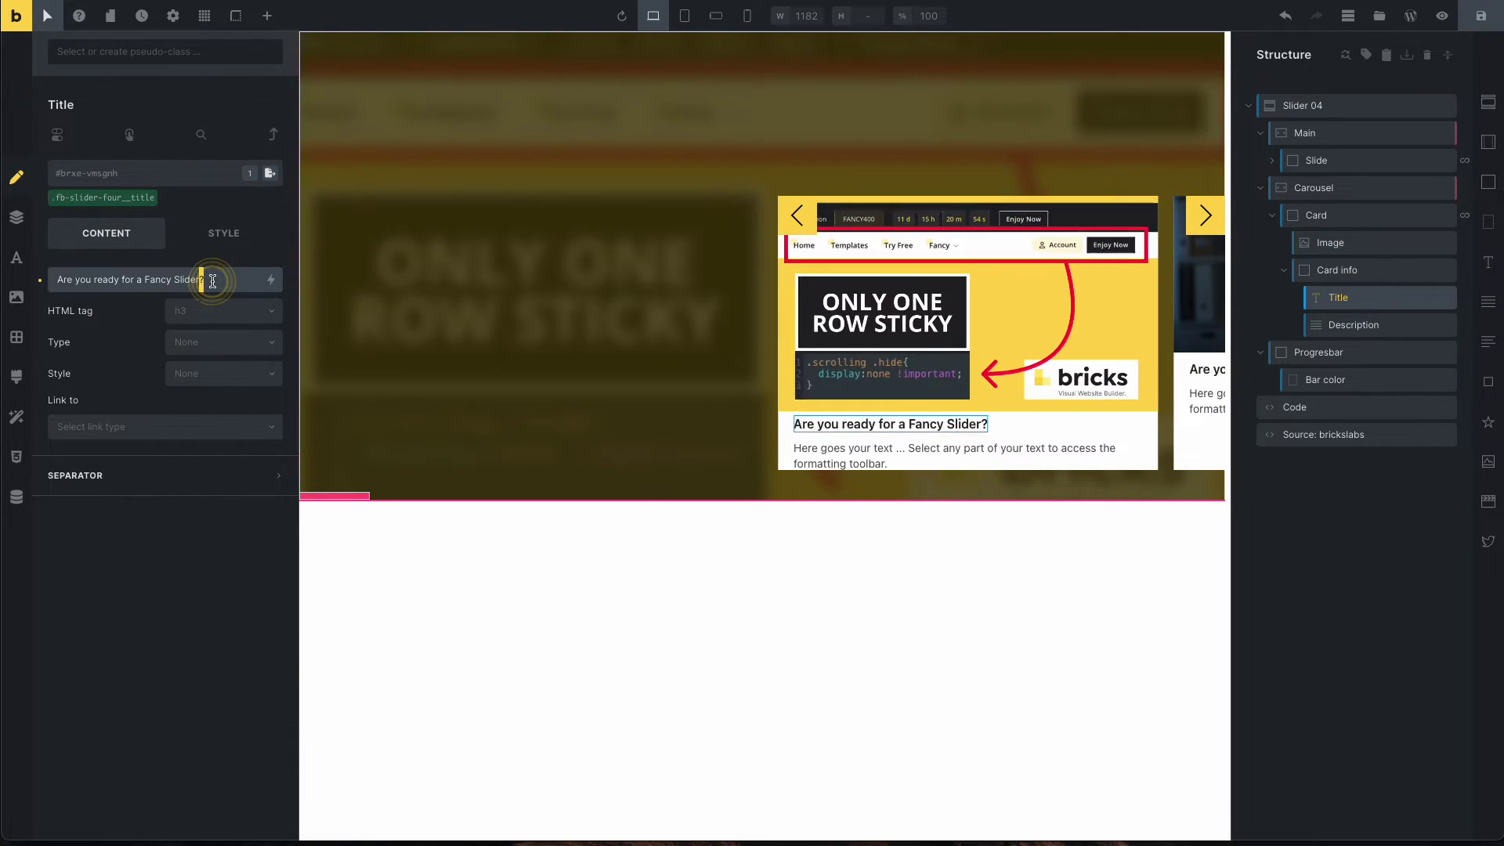
pyautogui.press('BackSpace')
pyautogui.click(272, 280)
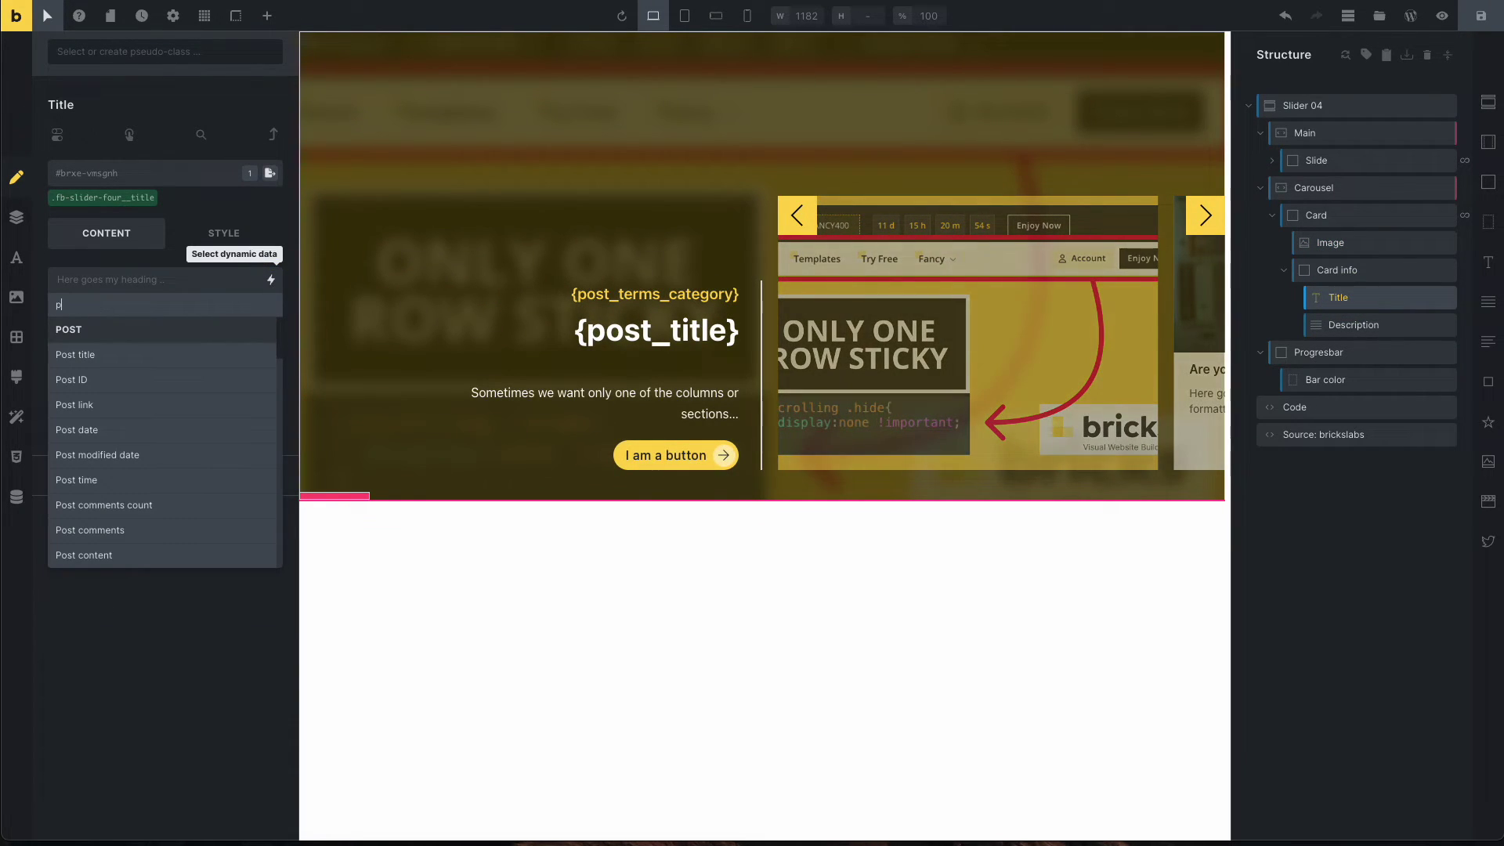
pyautogui.write('post')
pyautogui.click(129, 367)
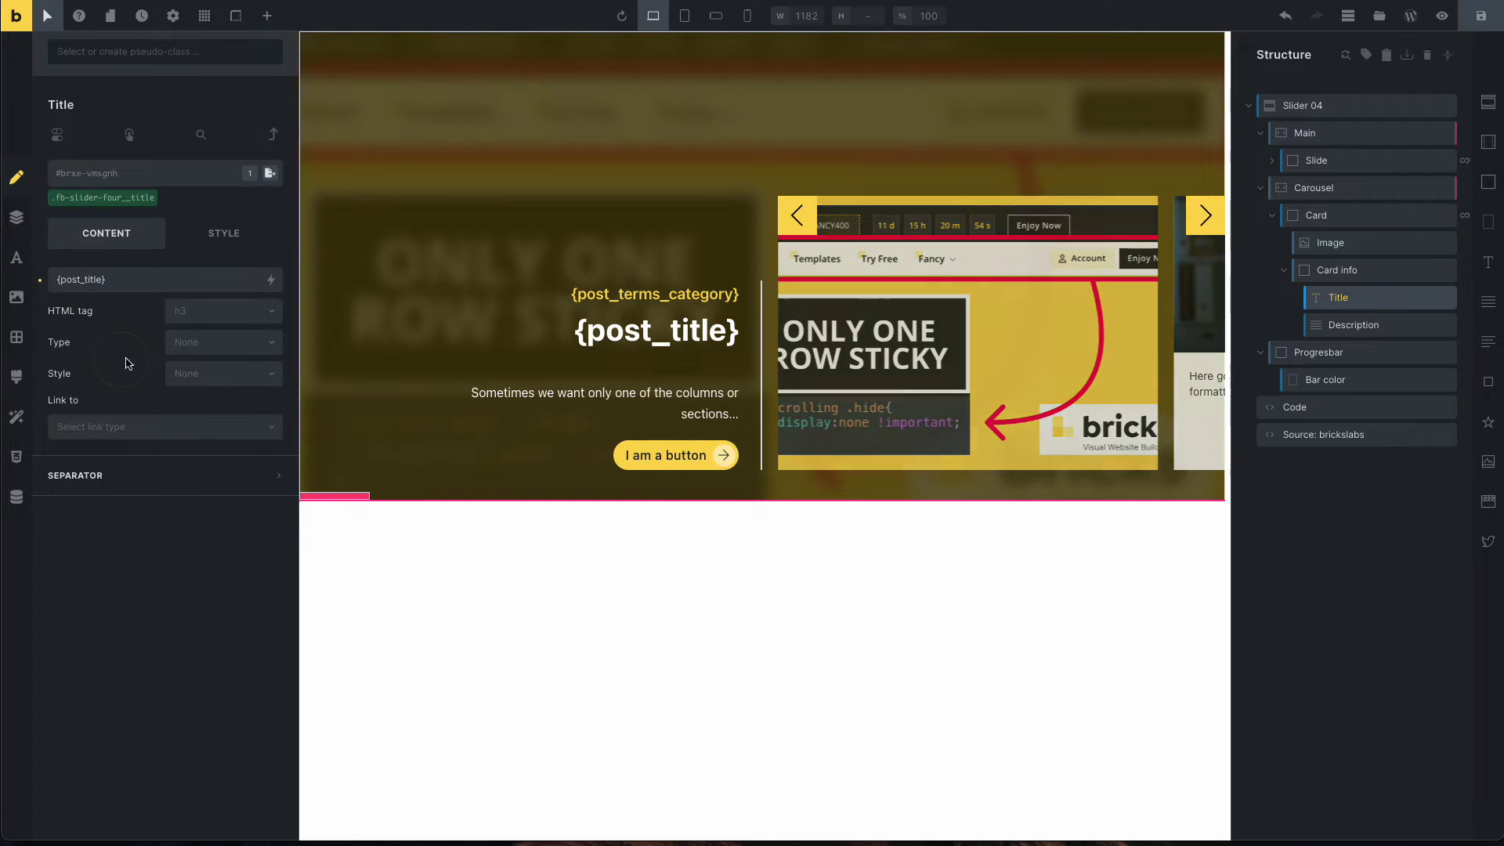
# Copy the fb-slider-four__description class from the card's Description element.
pyautogui.click(1352, 324)
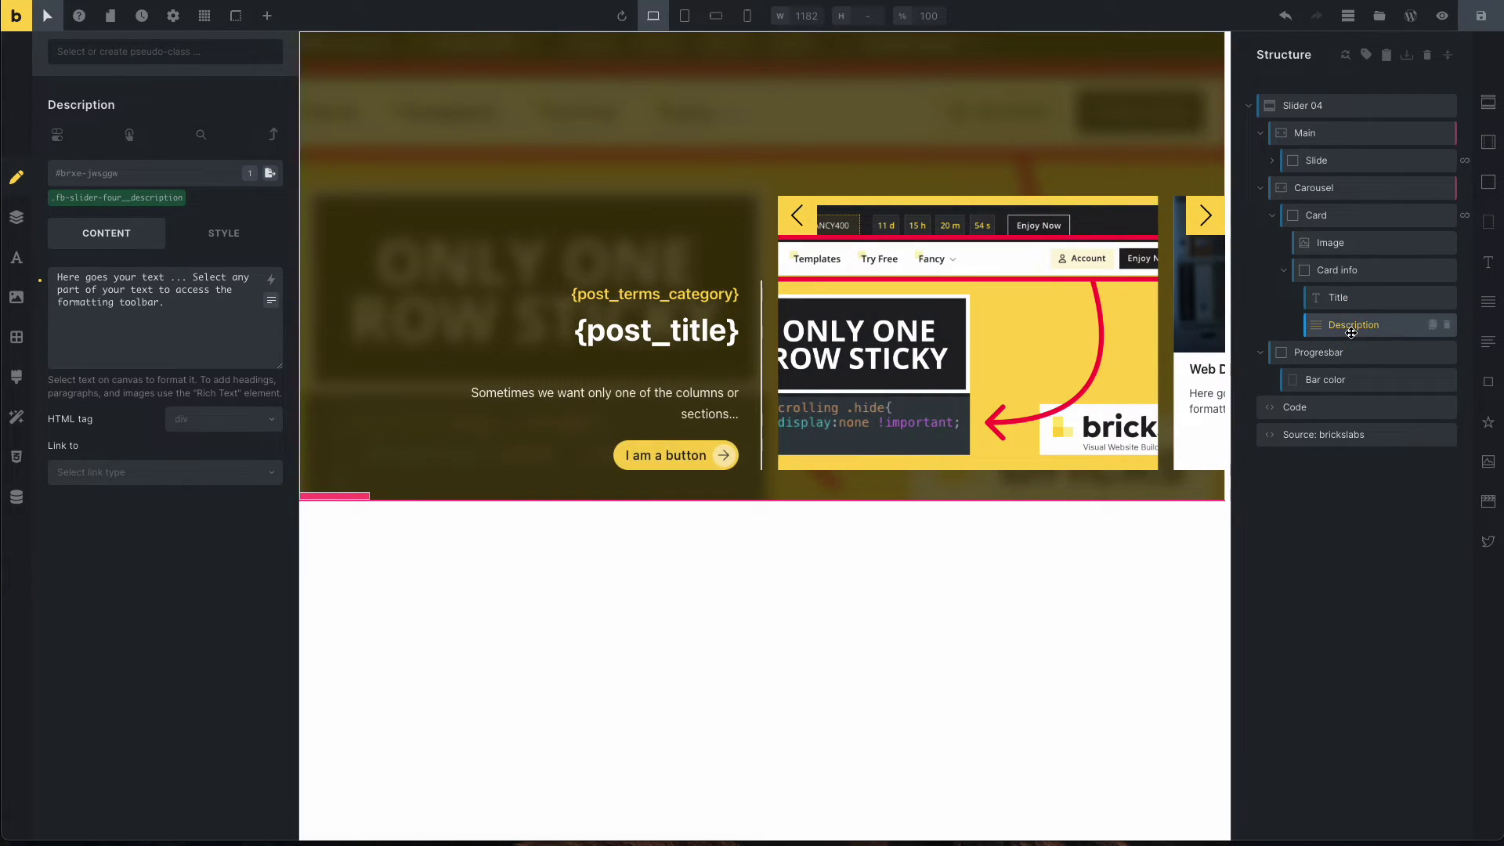
pyautogui.click(1273, 163)
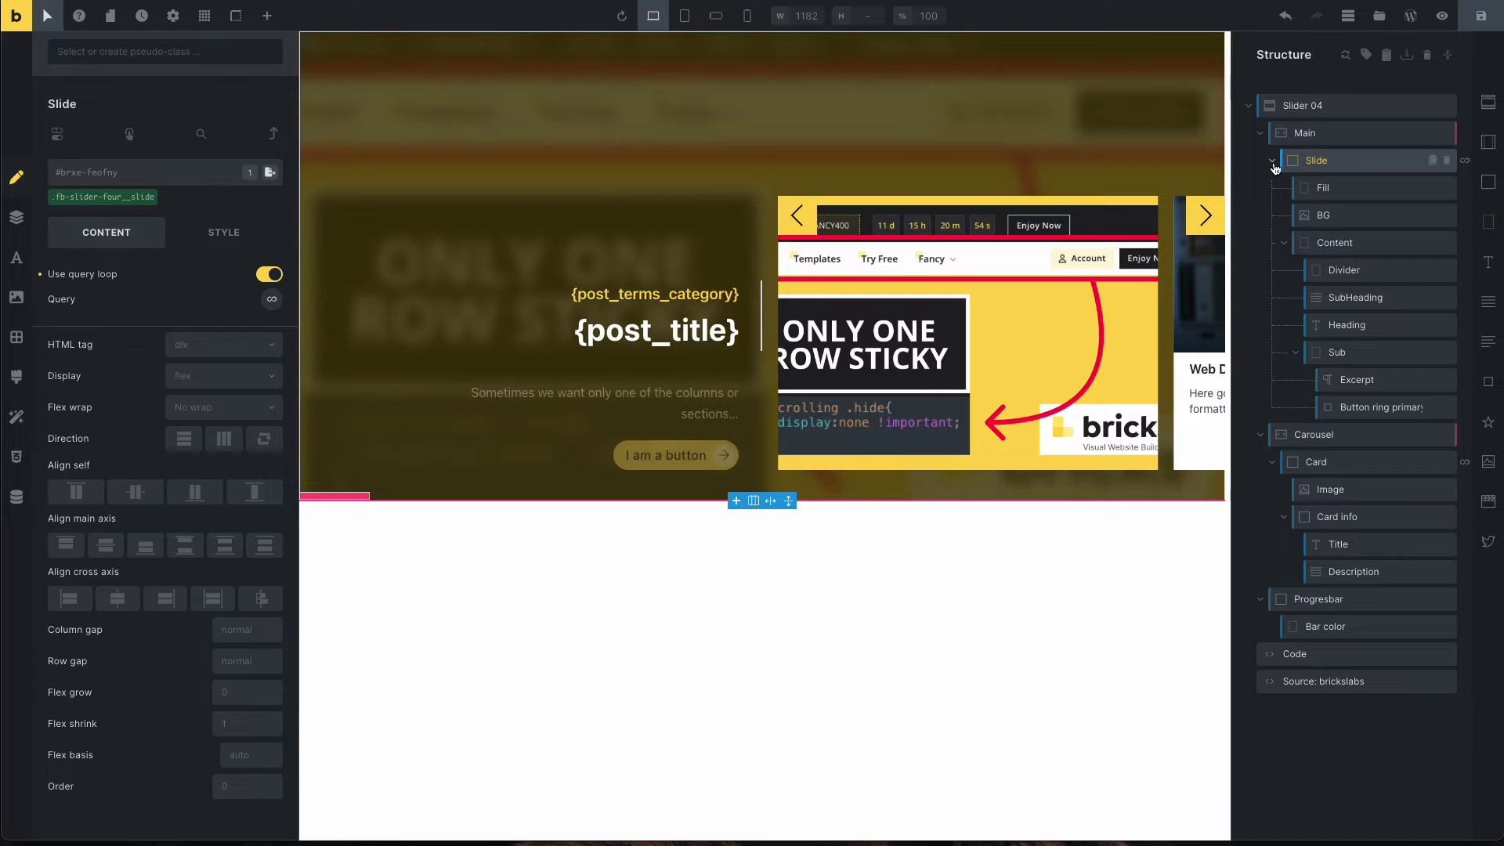
pyautogui.click(1272, 161)
pyautogui.click(1351, 326)
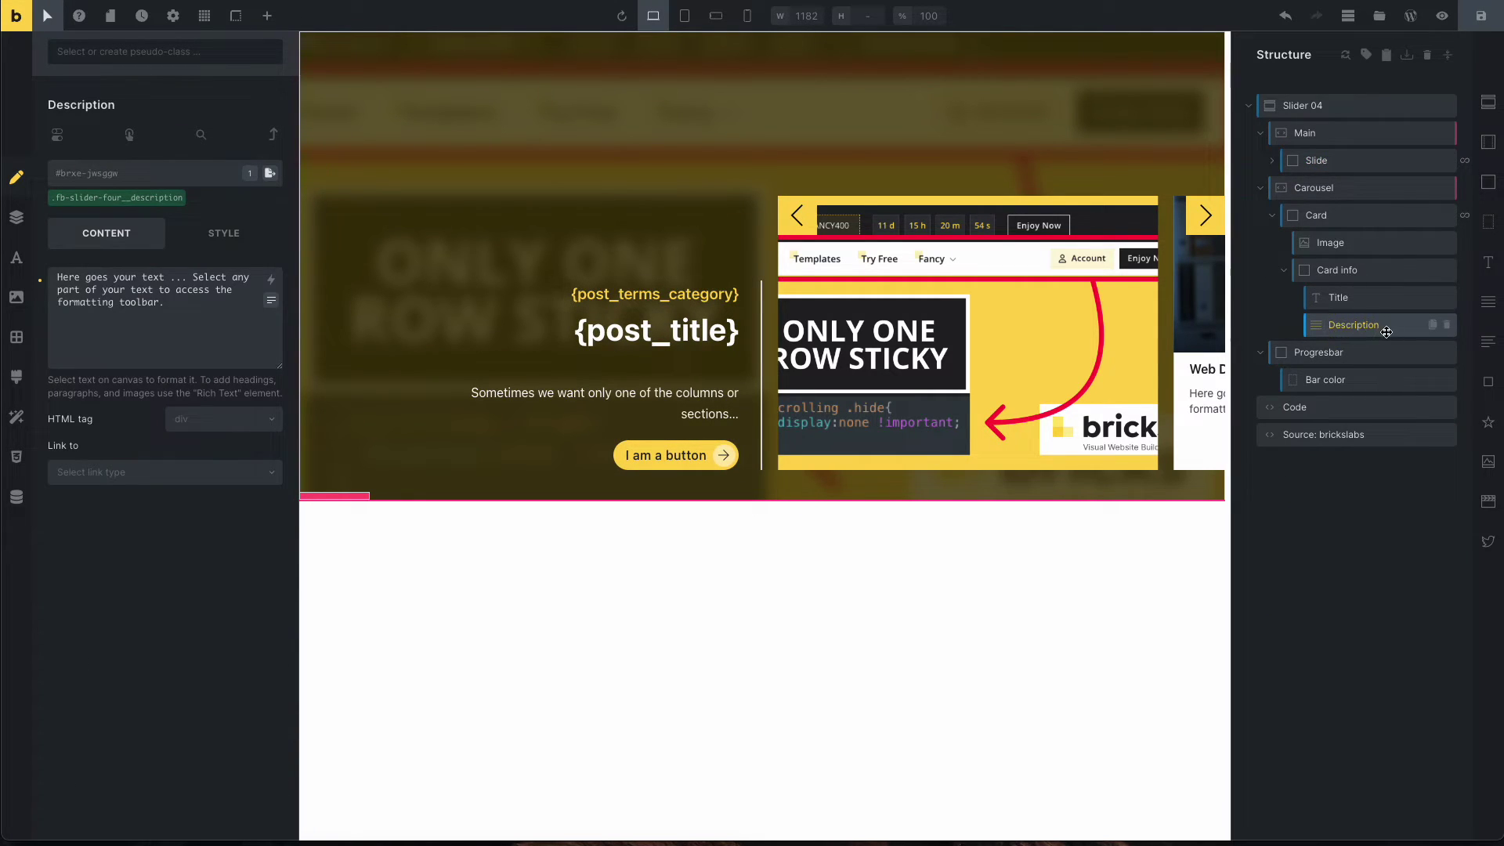
pyautogui.click(133, 196)
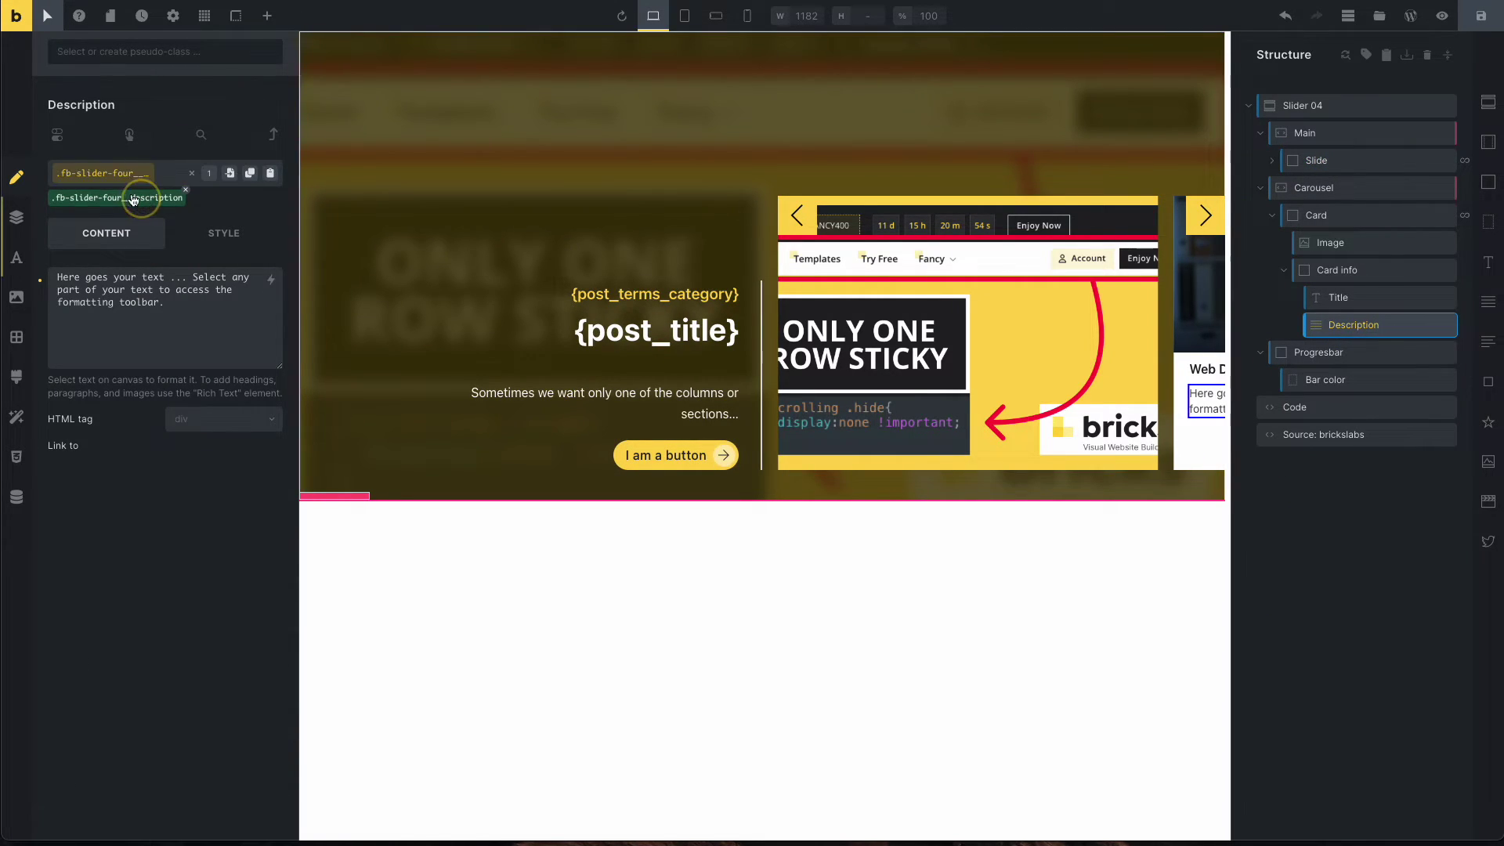
pyautogui.click(111, 179)
pyautogui.click(110, 179)
pyautogui.click(111, 177)
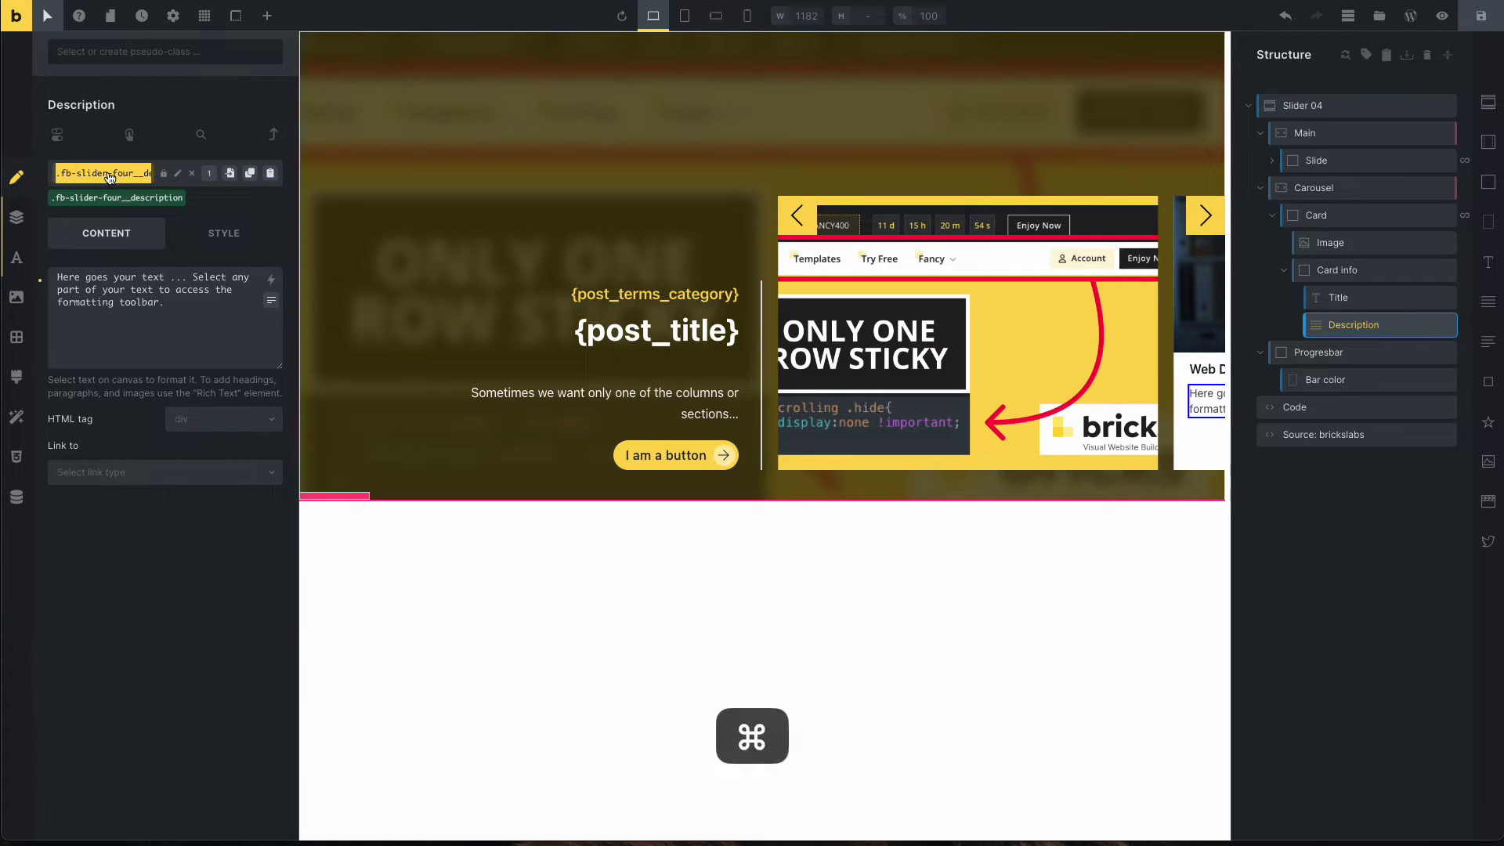
# Add an Excerpt element below the Description in the carousel card's Card info block.
pyautogui.click(267, 17)
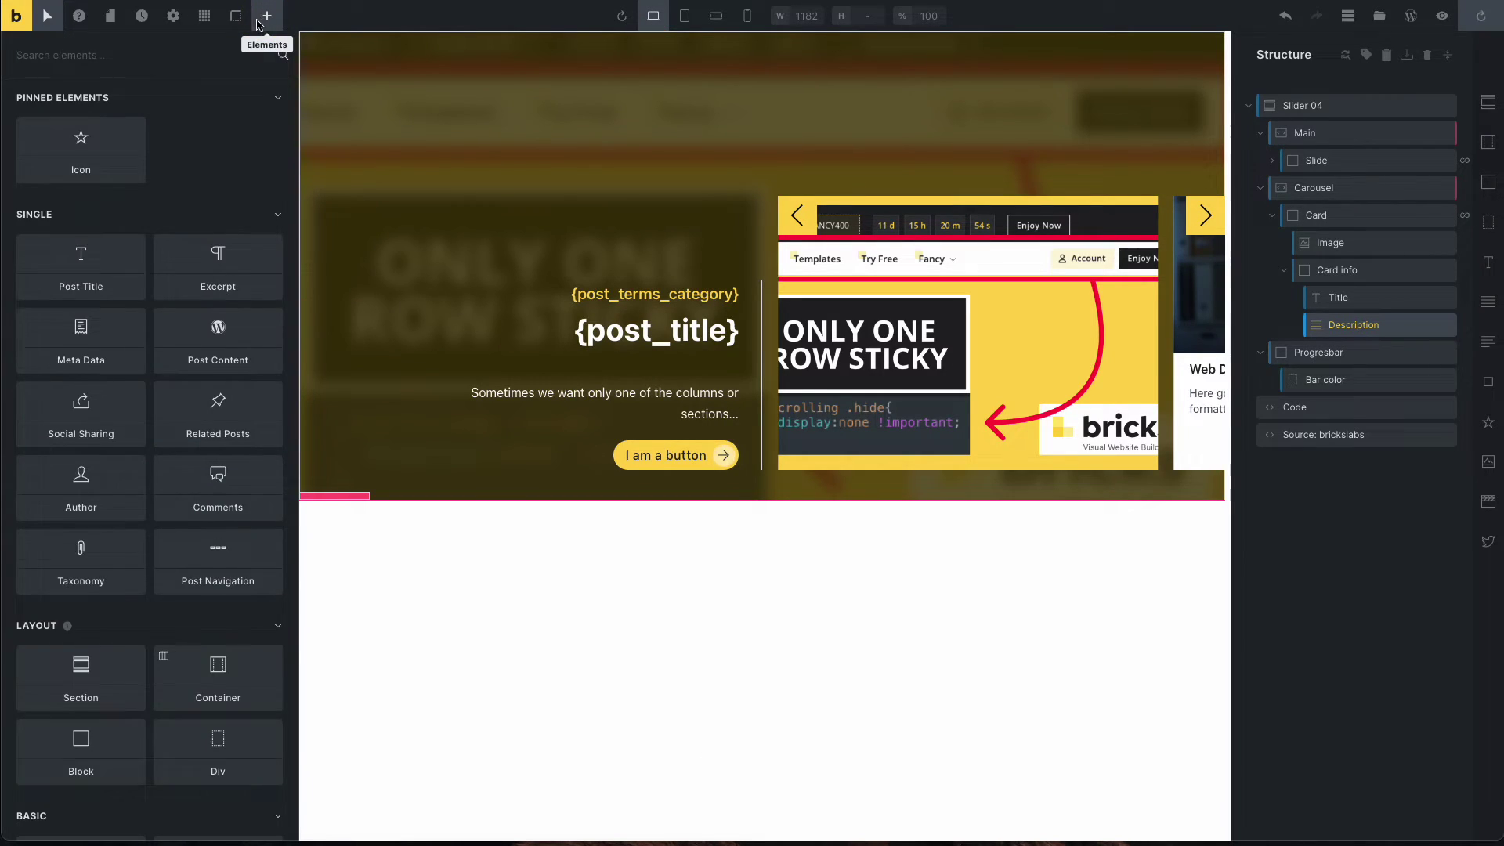
pyautogui.write('ad')
pyautogui.press('BackSpace')
pyautogui.press('BackSpace')
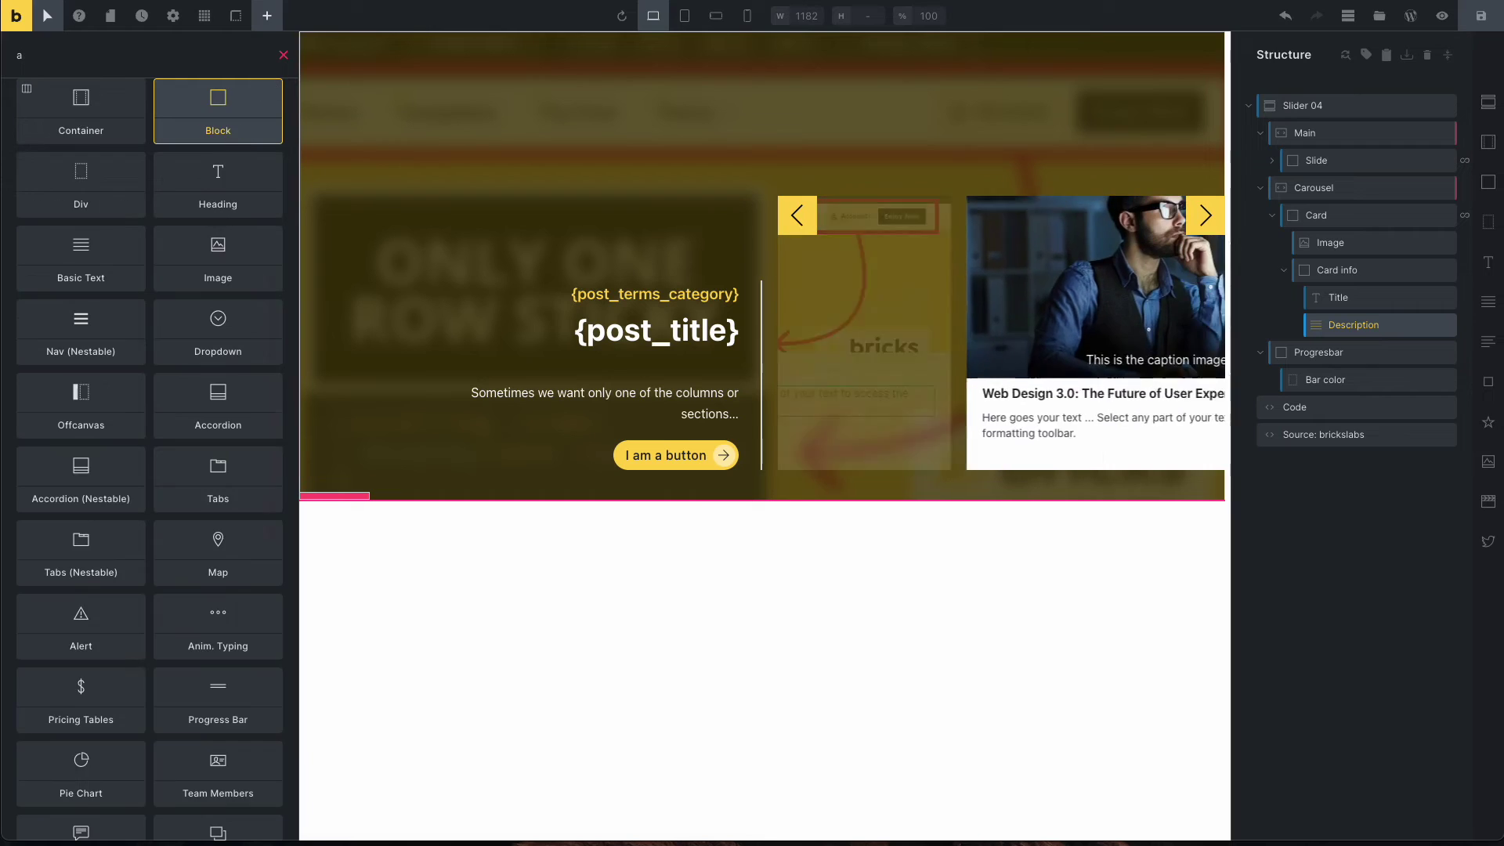
pyautogui.write('ex')
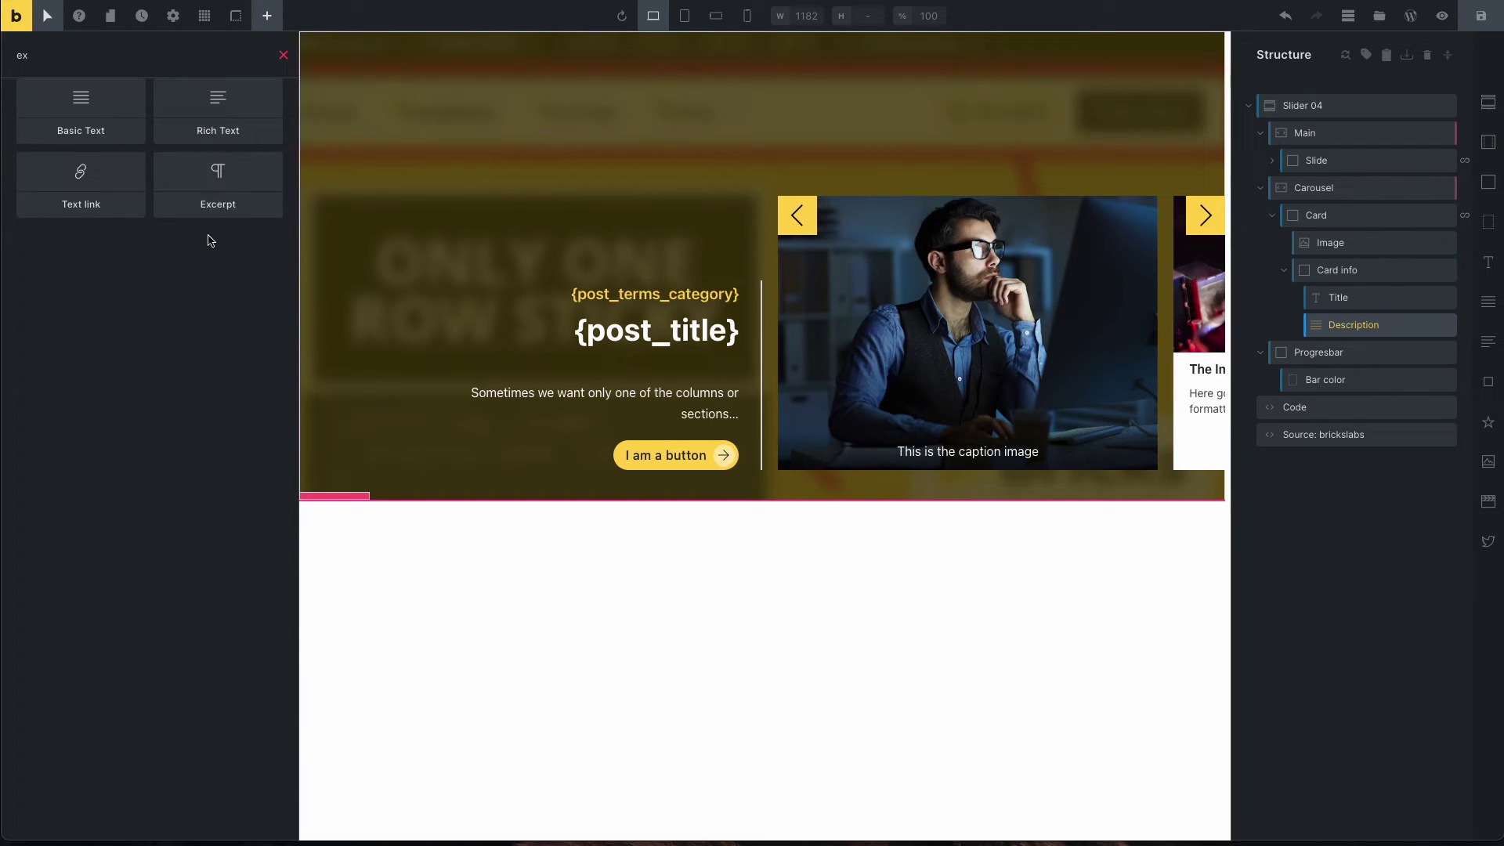
pyautogui.click(193, 186)
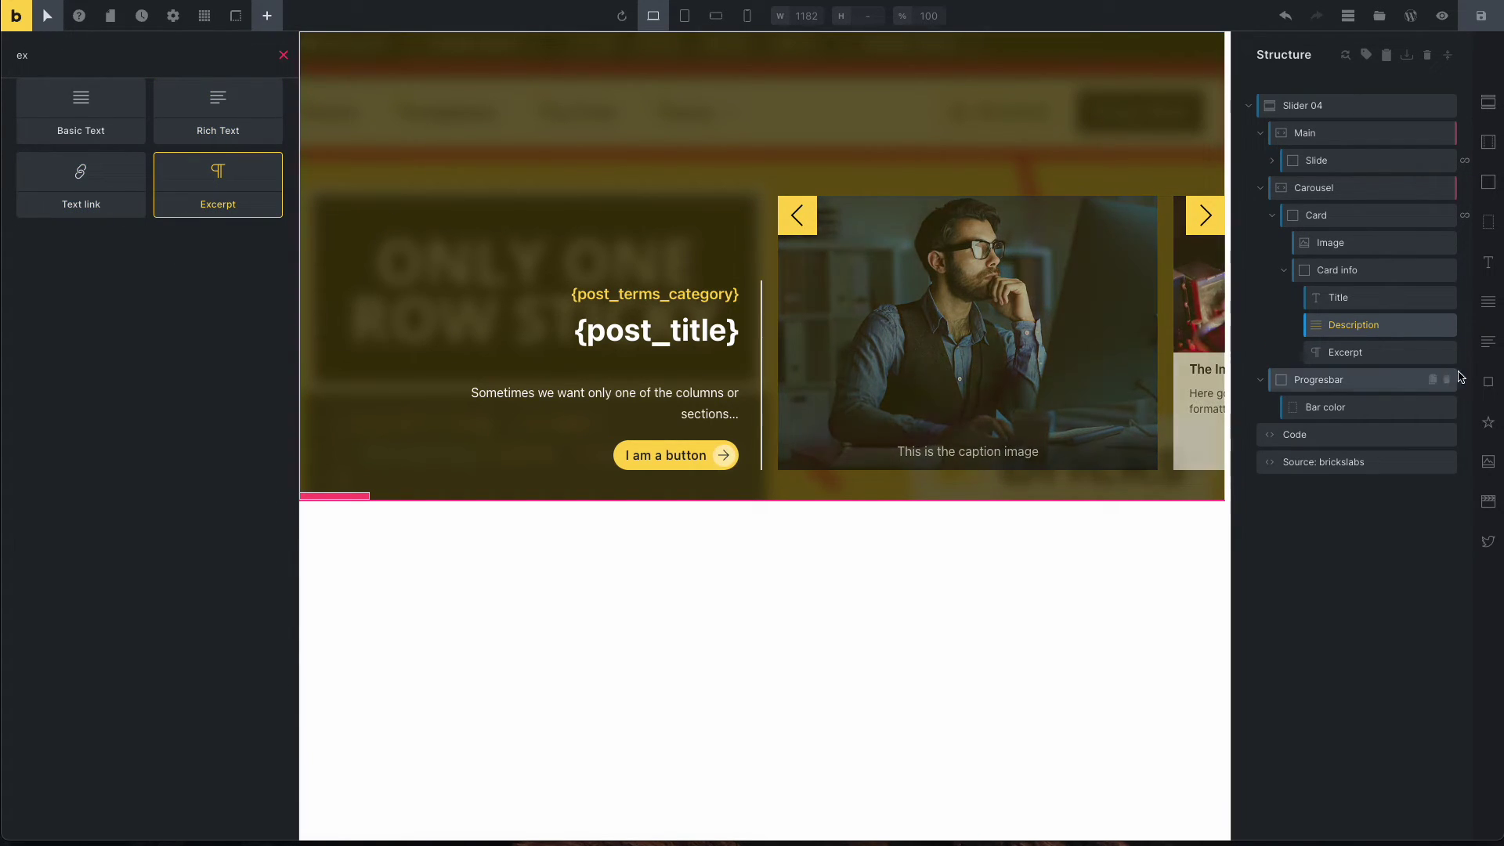
pyautogui.click(1373, 356)
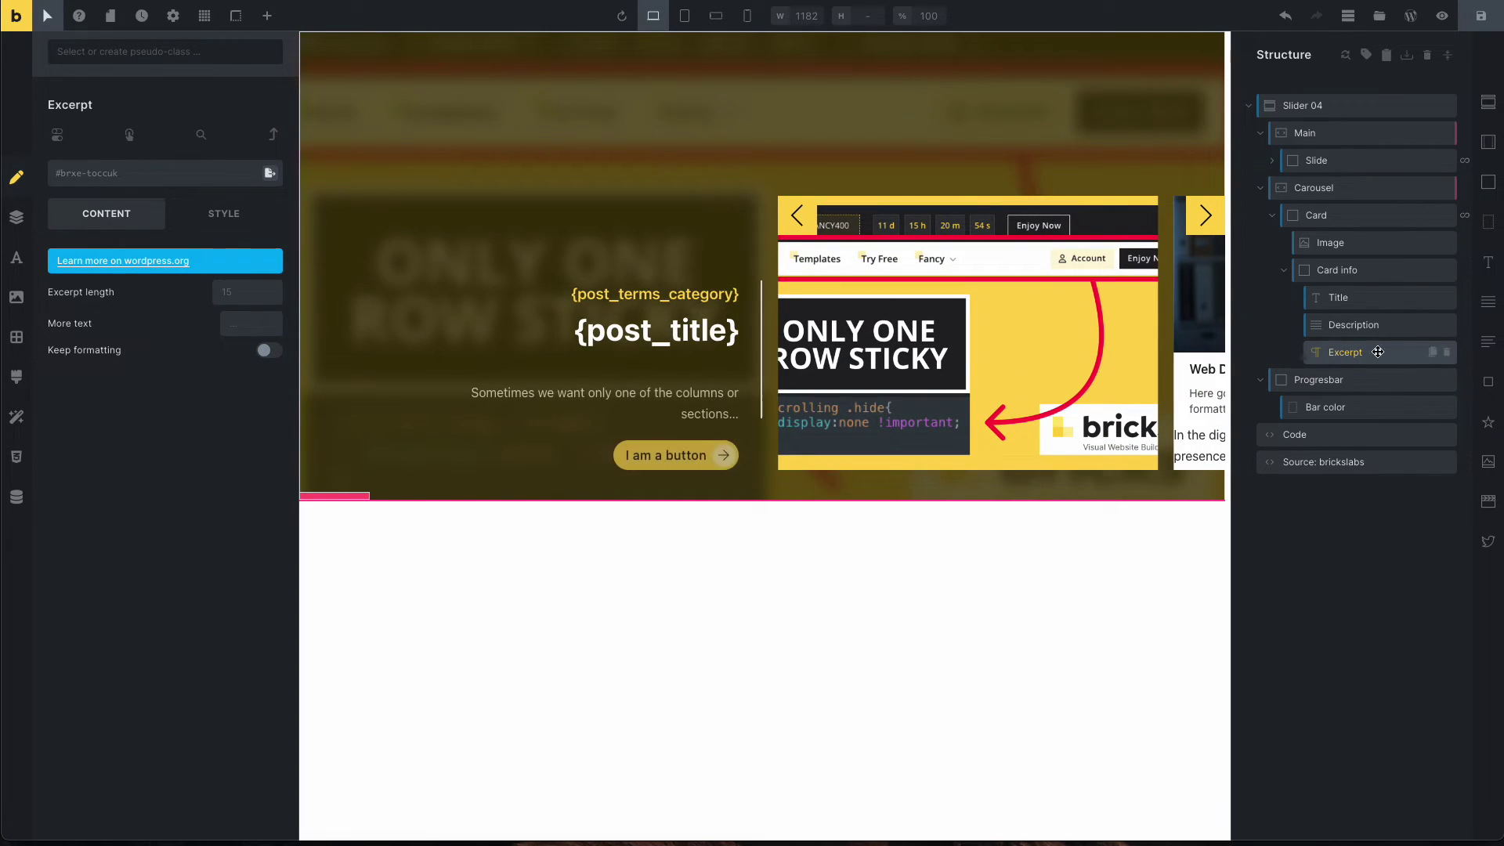
pyautogui.click(1358, 332)
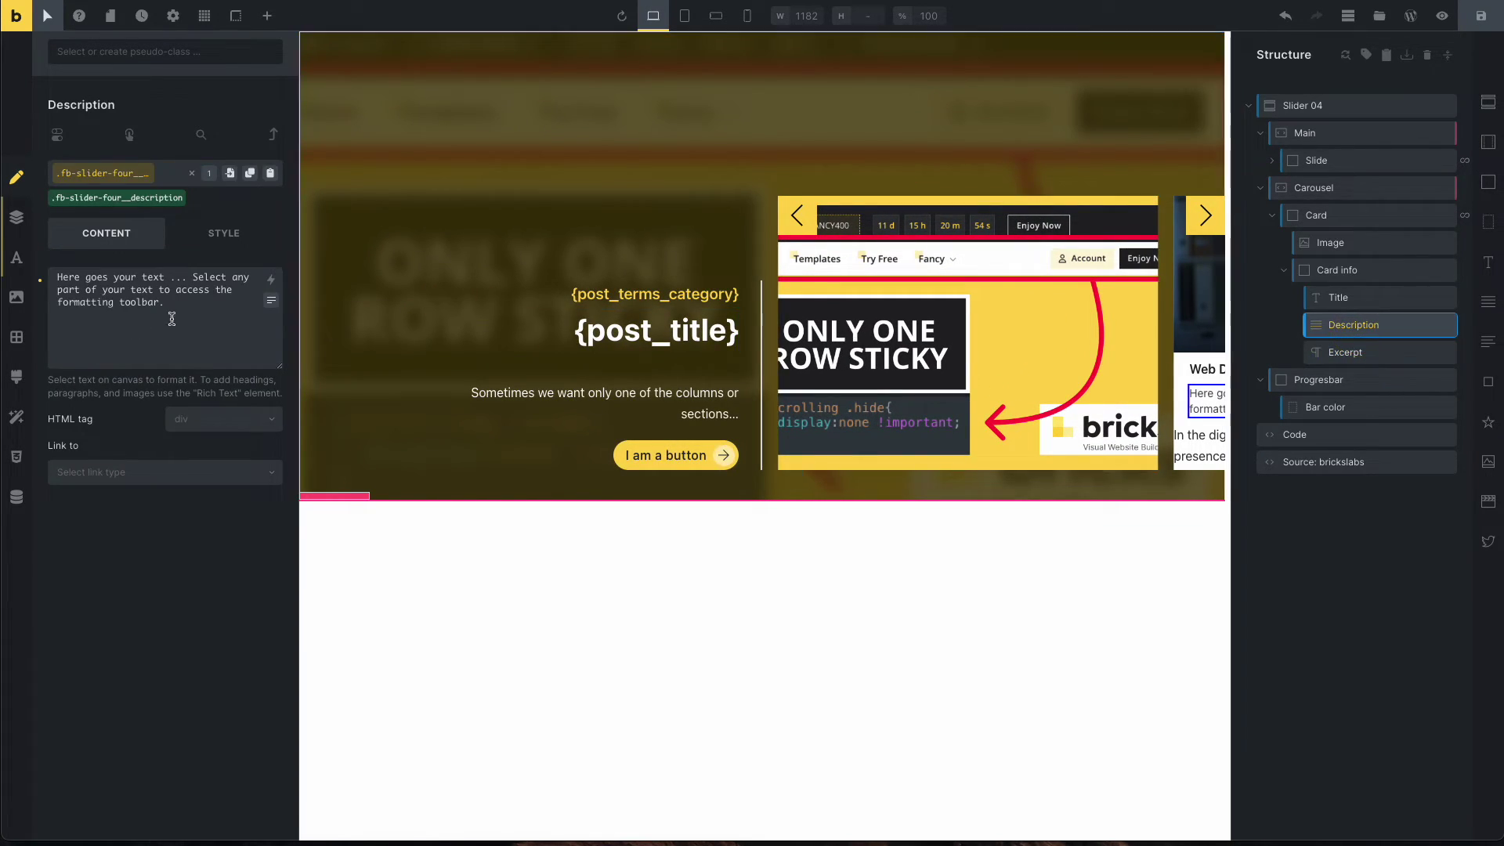
pyautogui.click(271, 281)
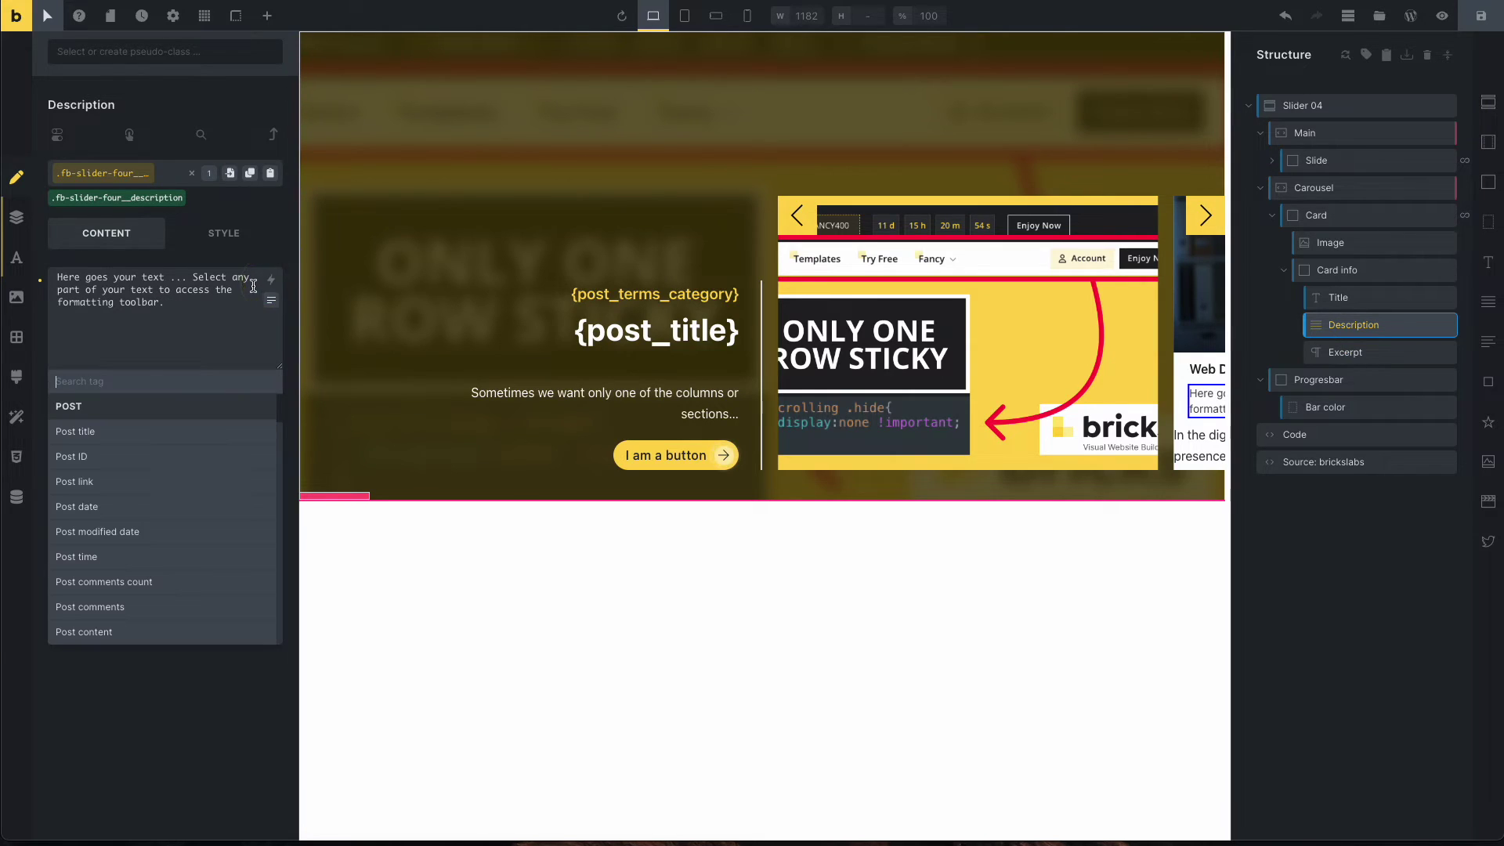
# Delete the Title element from the card's Card info block and select the Description.
pyautogui.click(1387, 302)
pyautogui.click(1449, 298)
pyautogui.click(1362, 304)
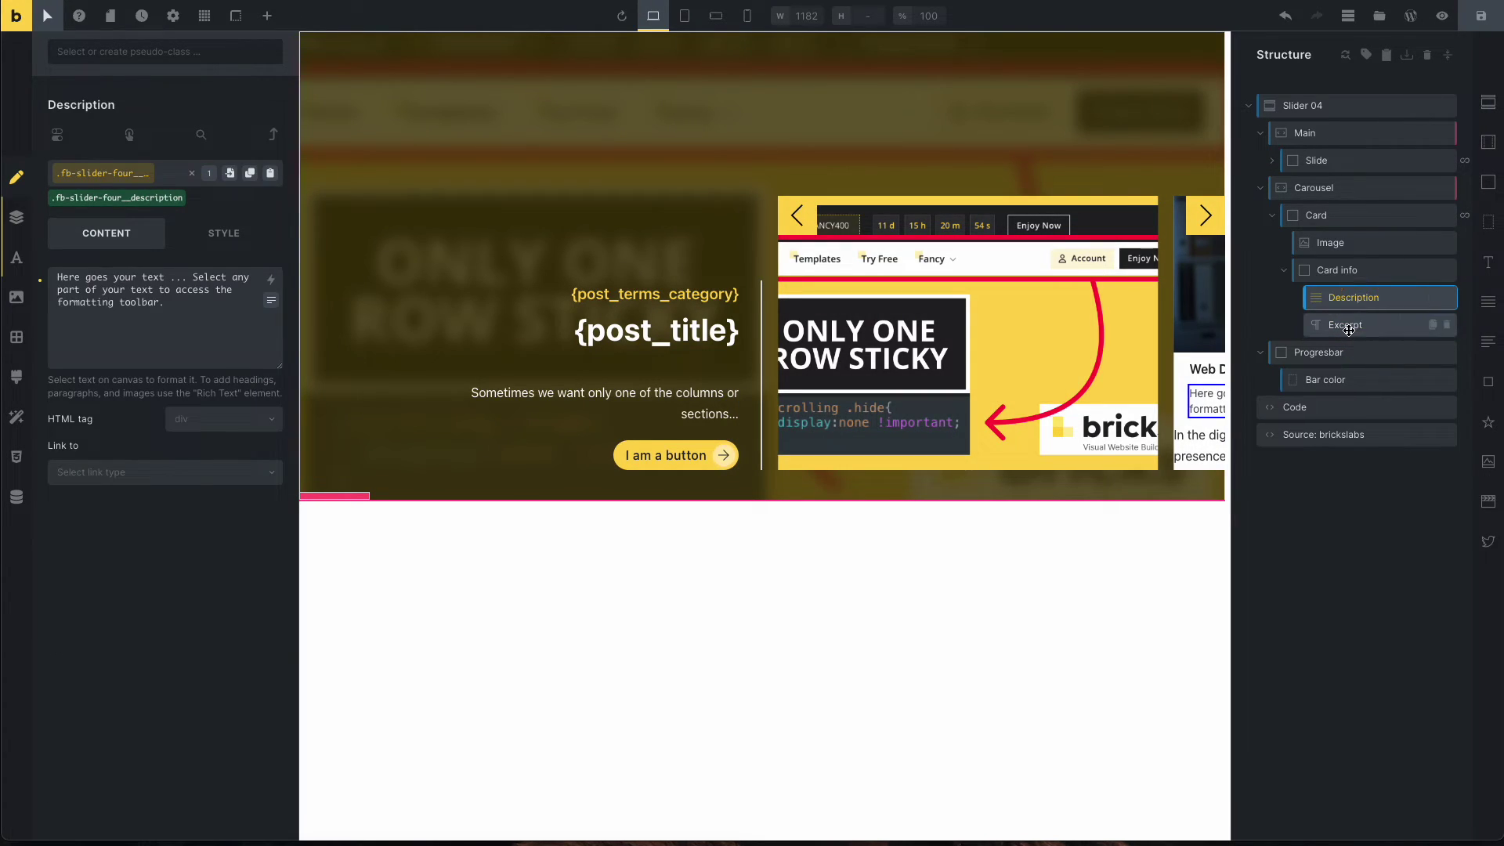
# Apply the fb-slider-four__description class to the card's Excerpt element.
pyautogui.click(1347, 326)
pyautogui.click(123, 174)
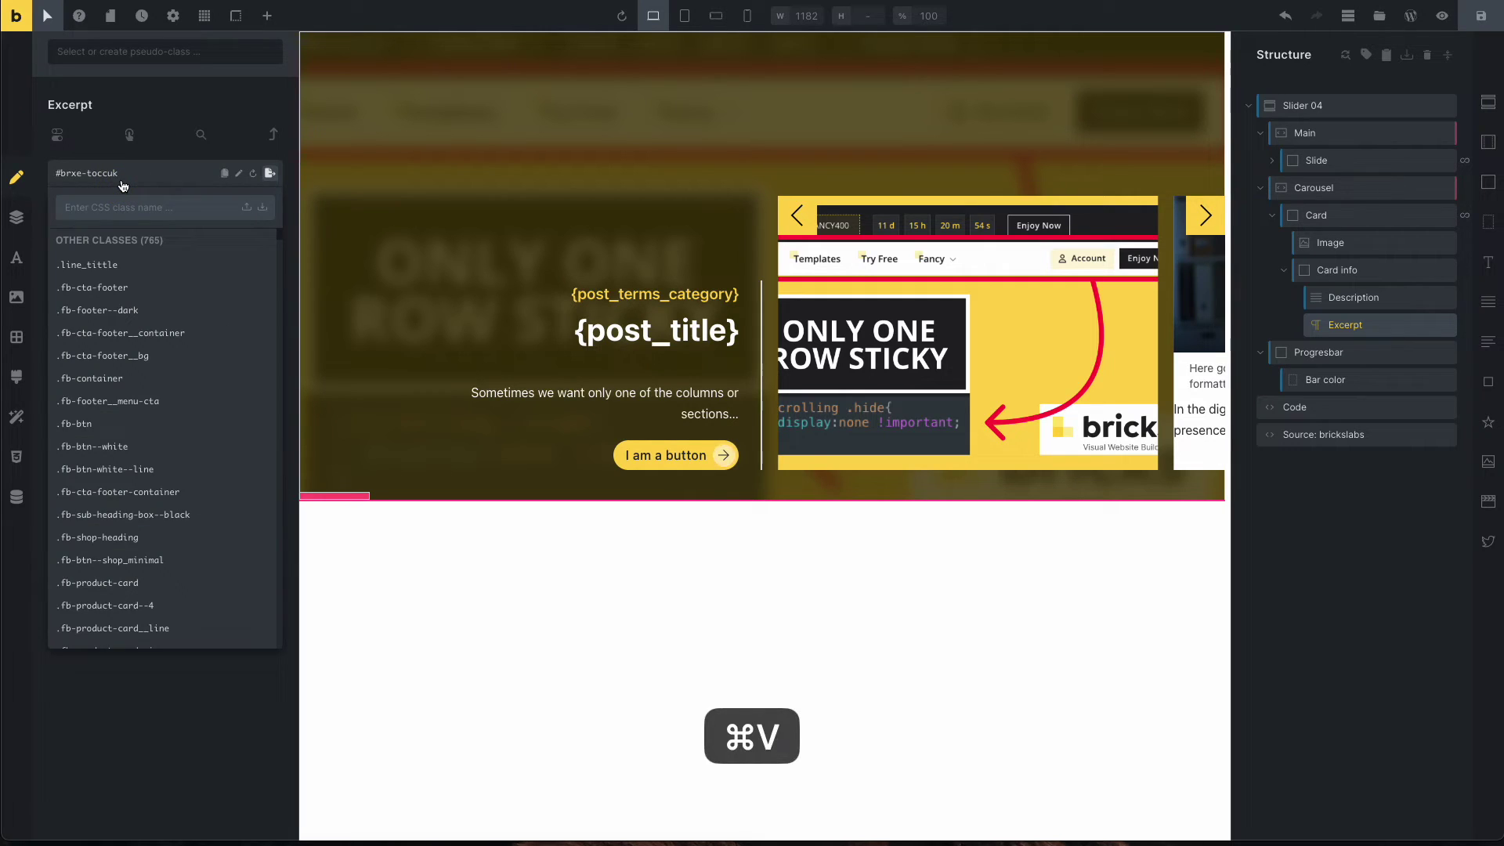
pyautogui.write('.fb-slider-four__description')
pyautogui.press('Return')
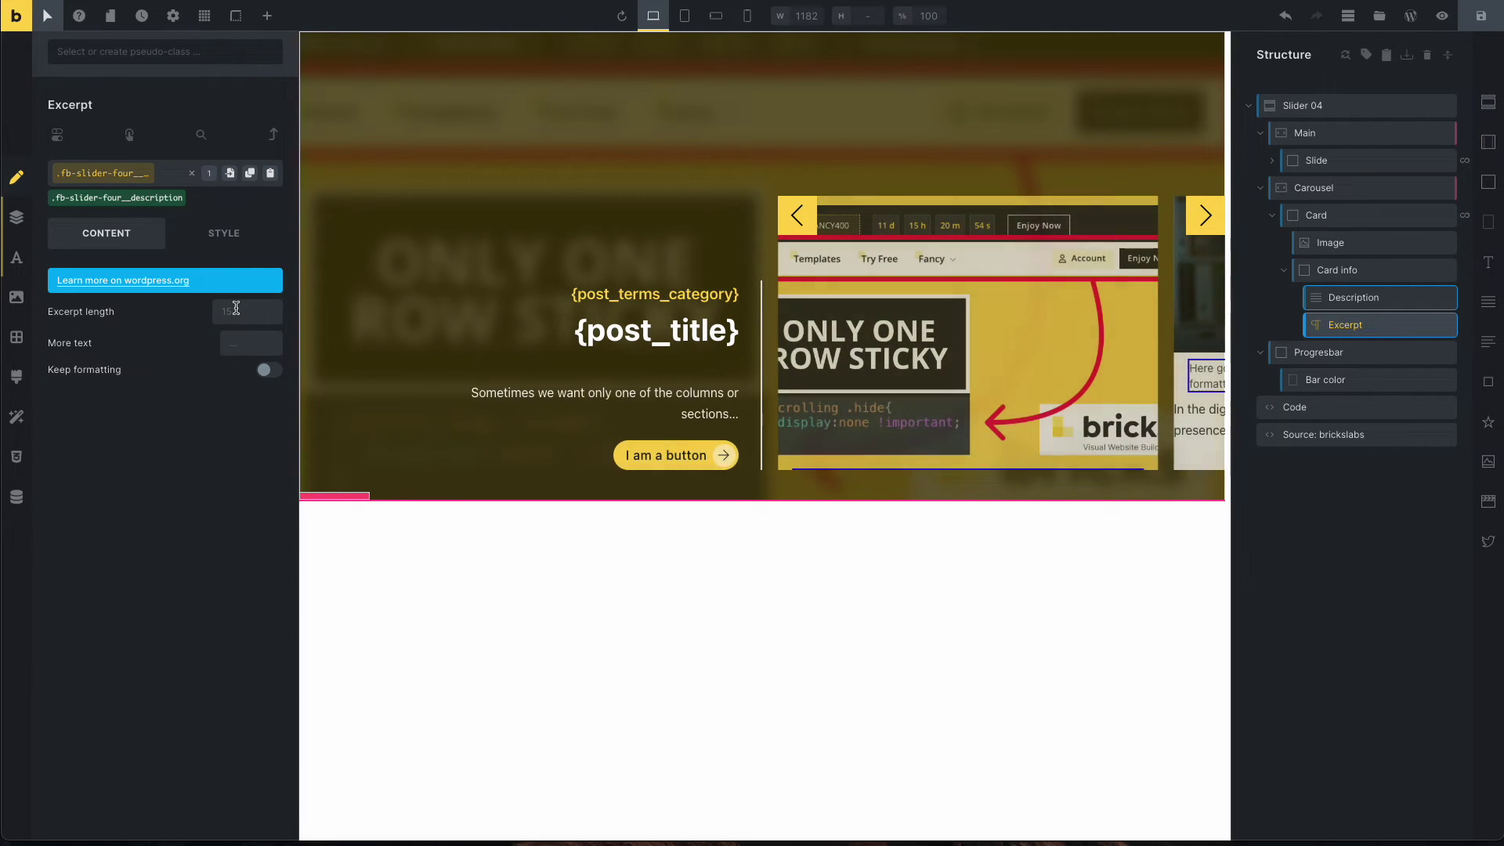
pyautogui.click(236, 308)
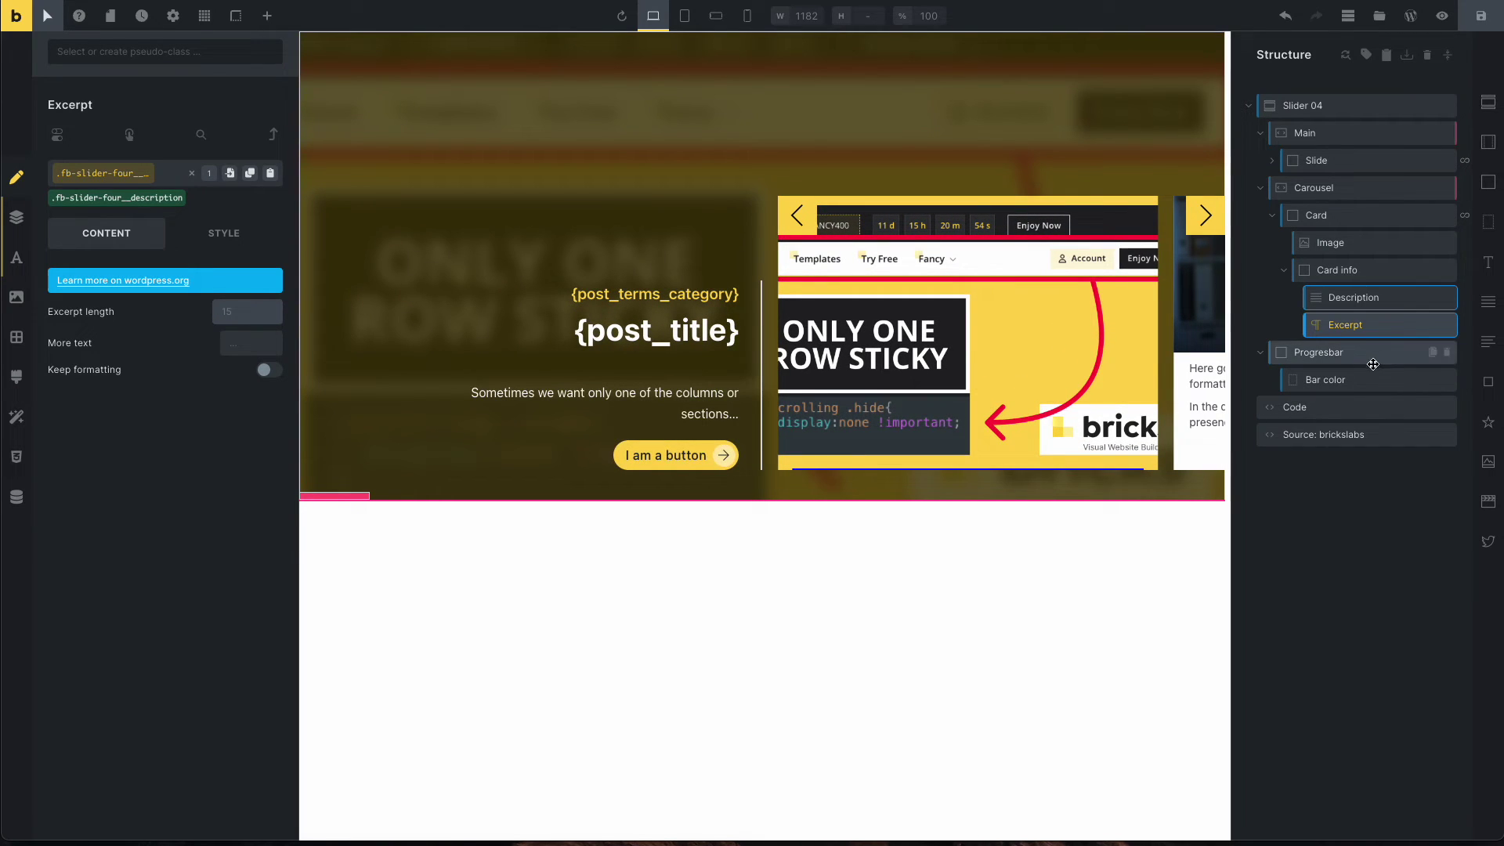
# Save the template and advance through the slides on the front-end page to check the slider's dynamic content.
pyautogui.click(1482, 28)
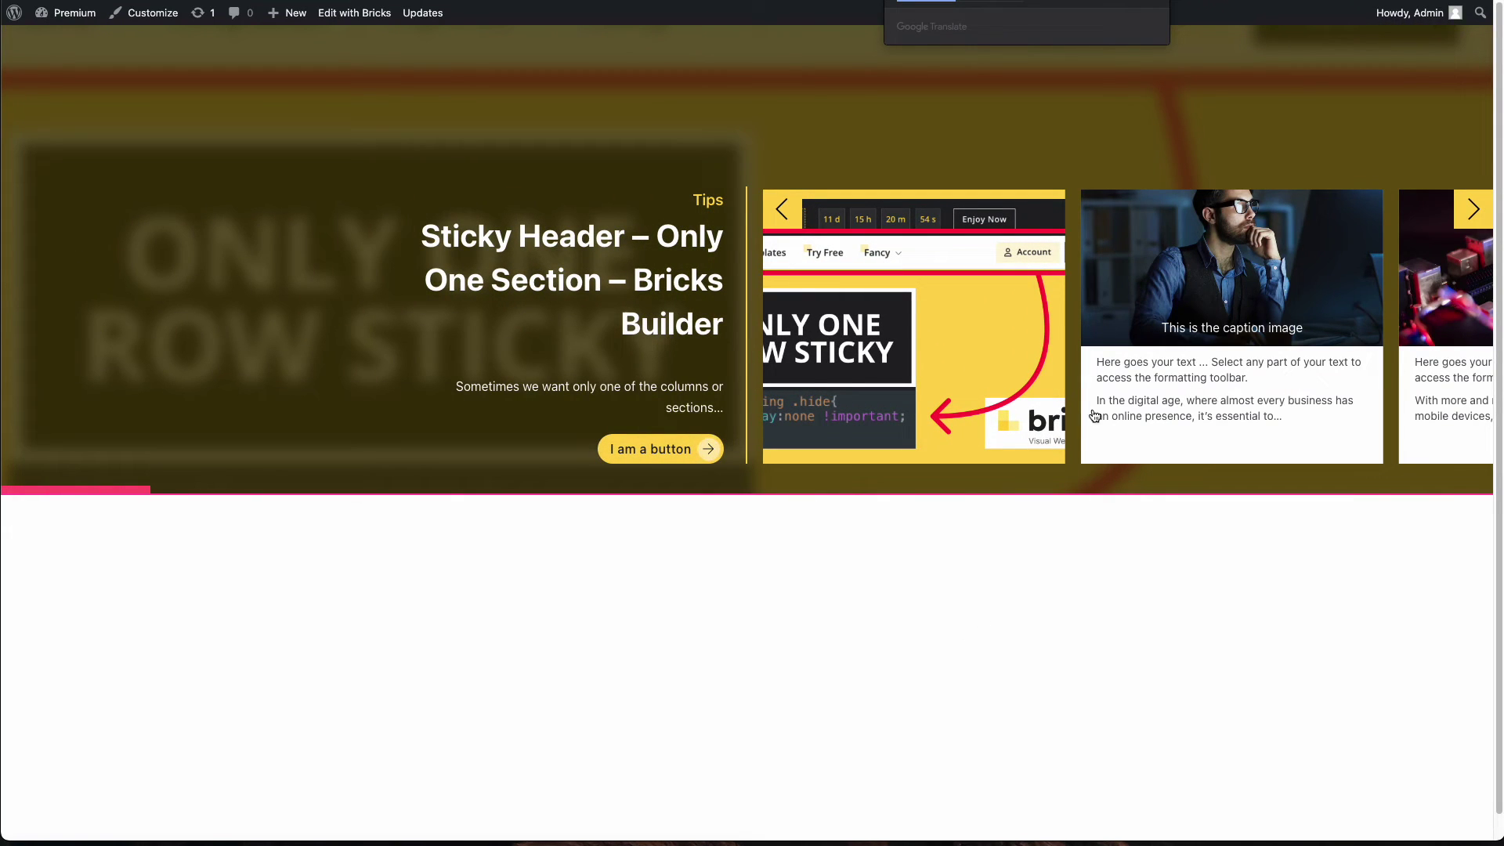
pyautogui.click(1463, 227)
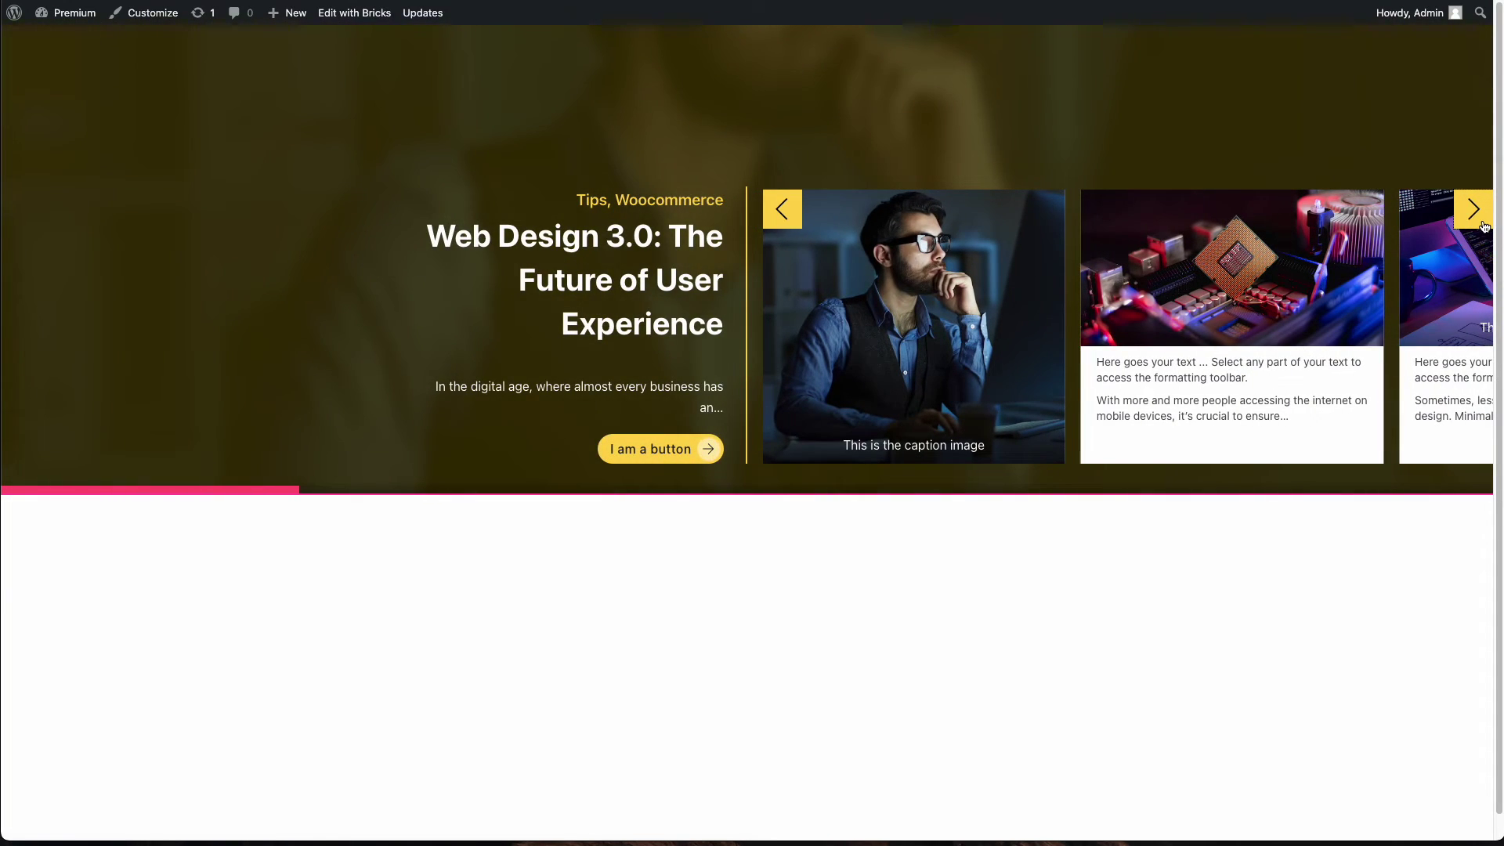
pyautogui.click(1483, 227)
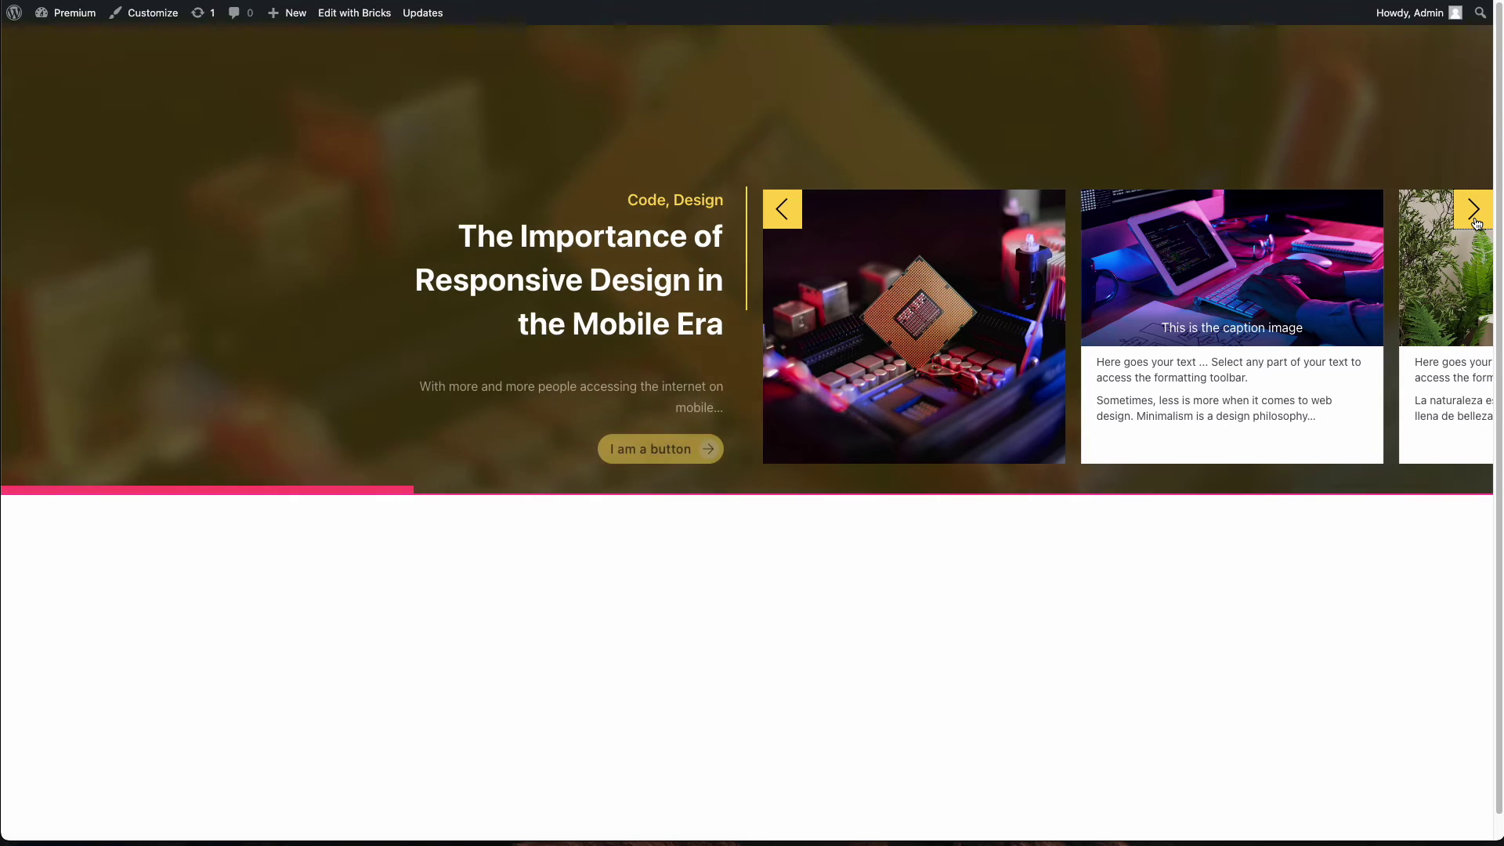
pyautogui.click(1476, 224)
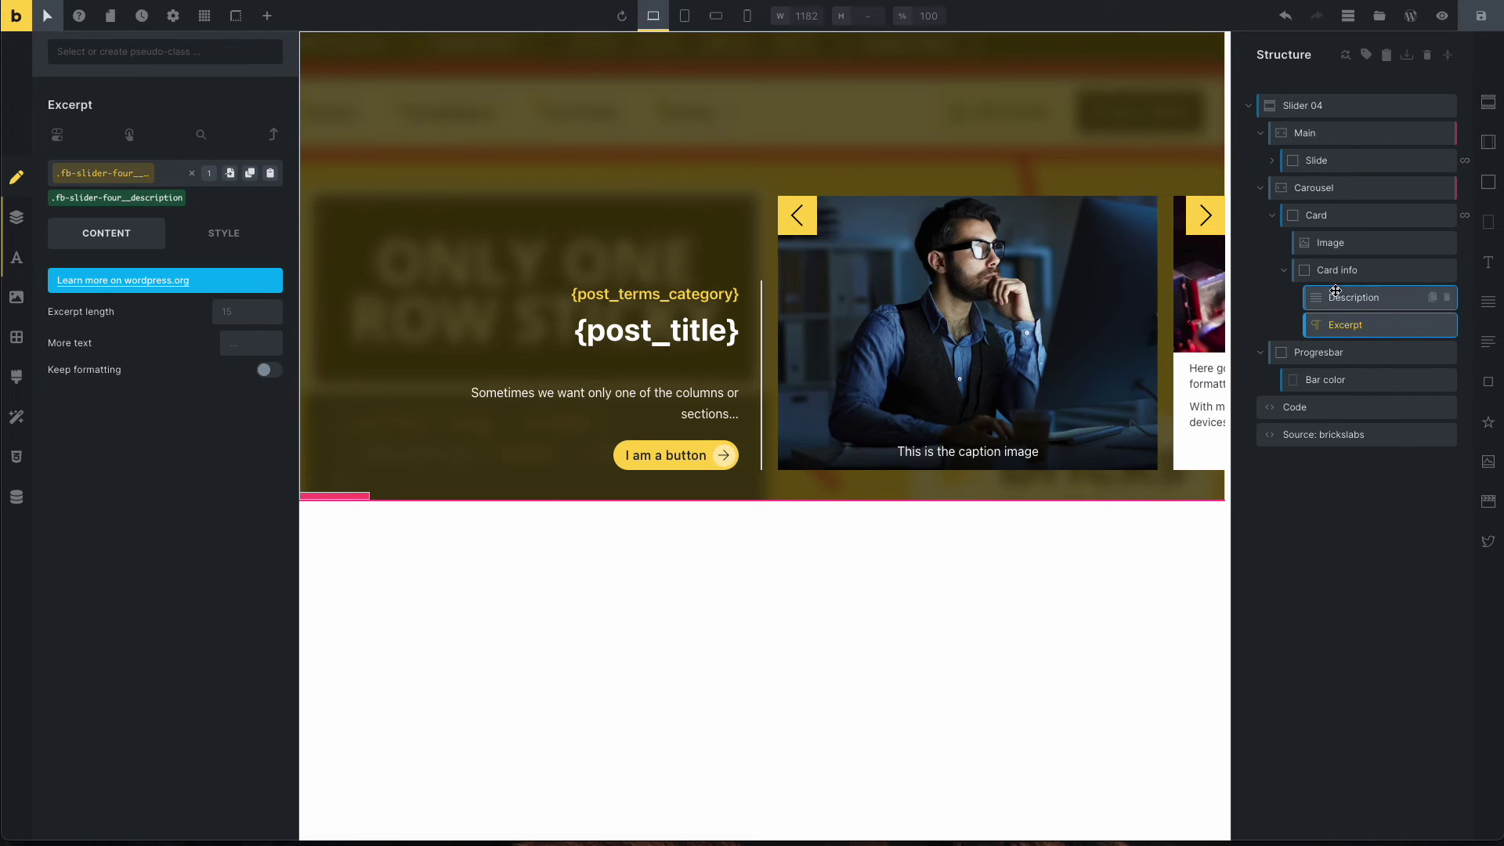
# Set the caption type to No caption on the card Image's fb-slider-four__image class.
pyautogui.click(1332, 243)
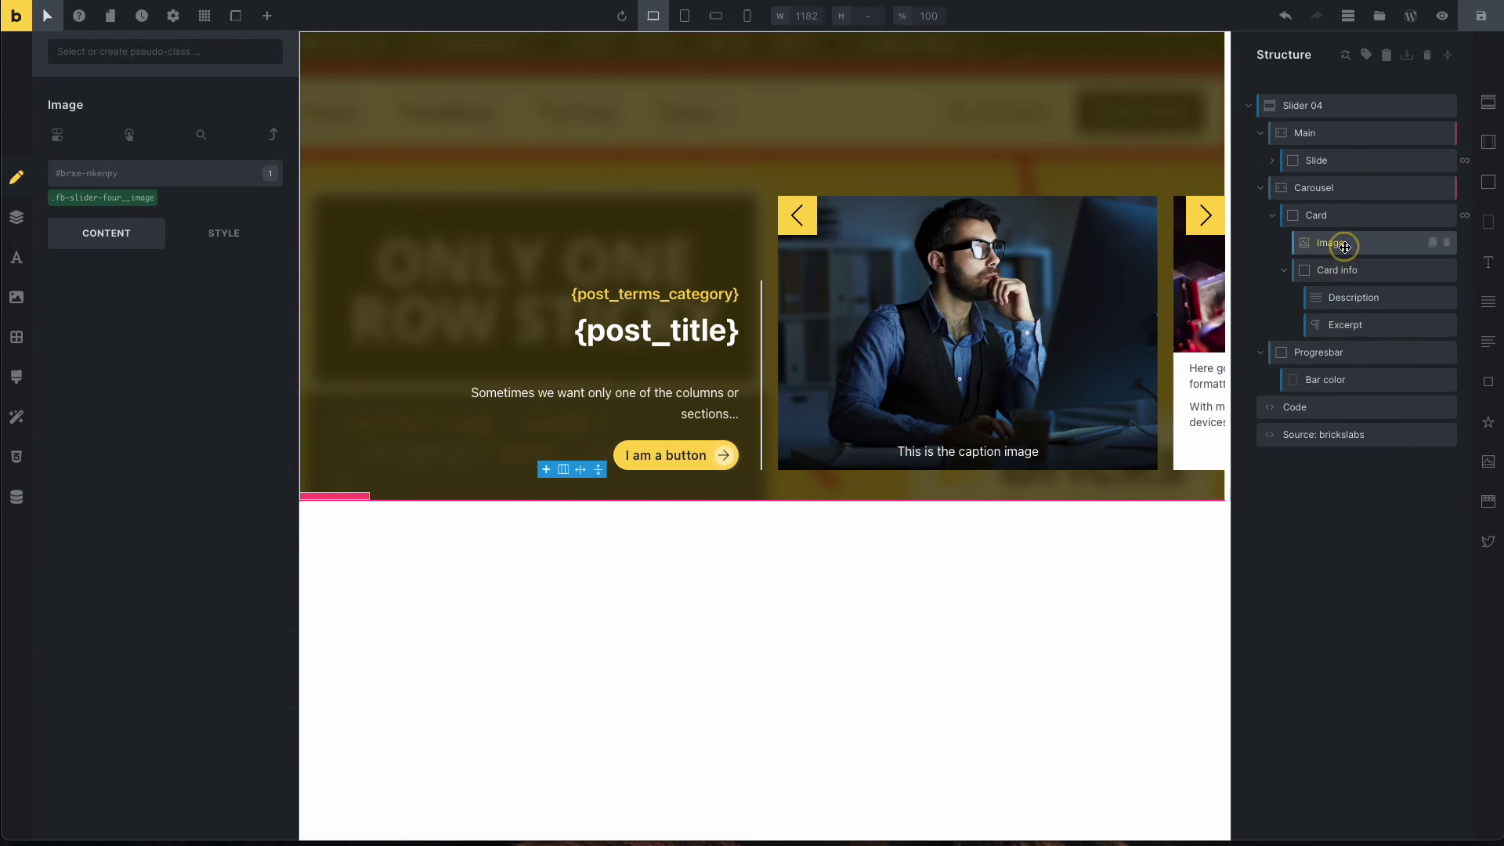
pyautogui.click(98, 207)
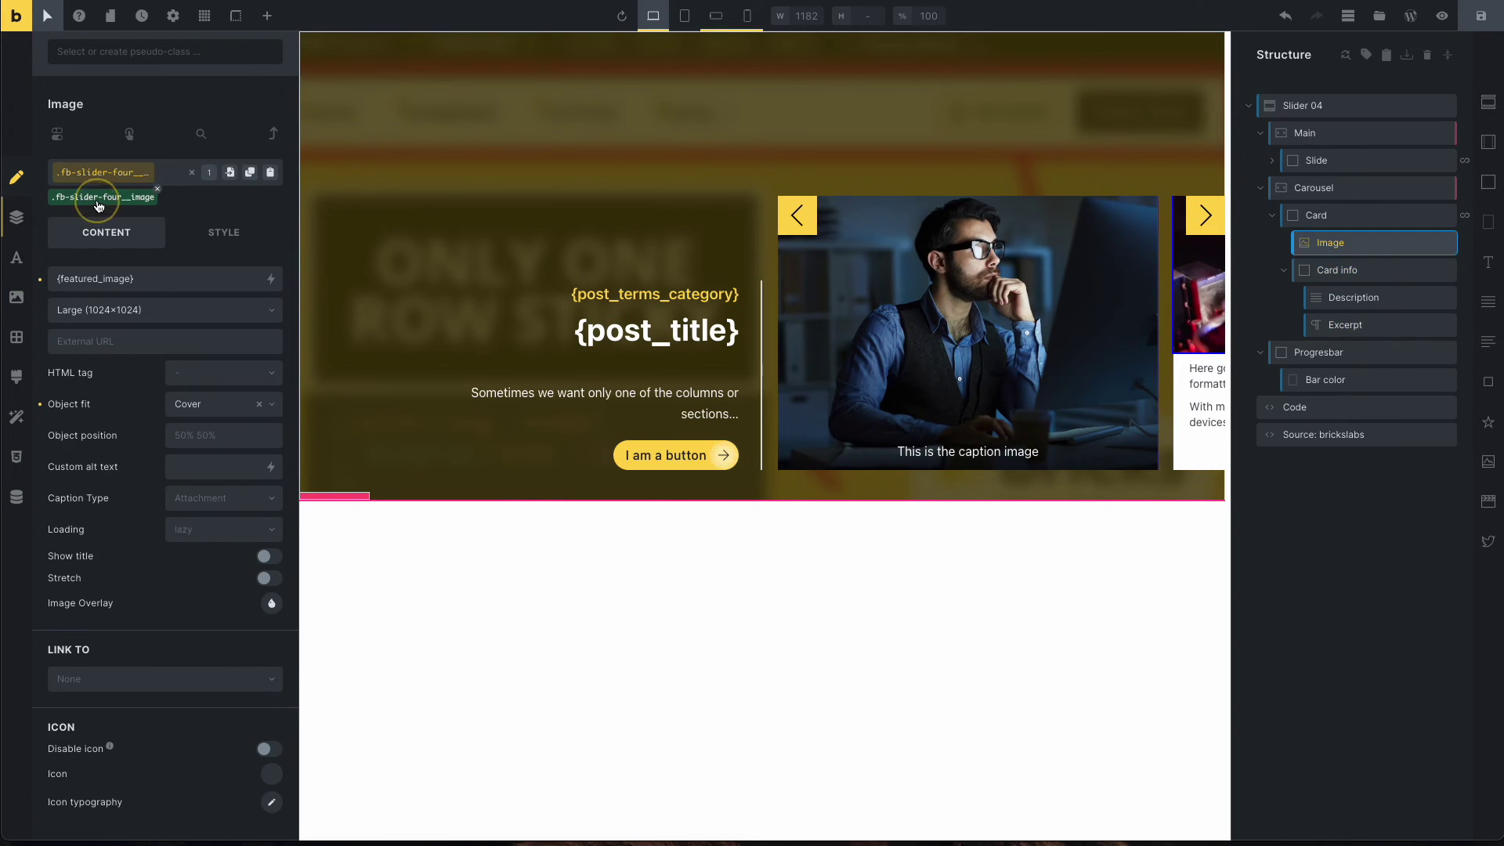
pyautogui.click(213, 503)
pyautogui.click(224, 532)
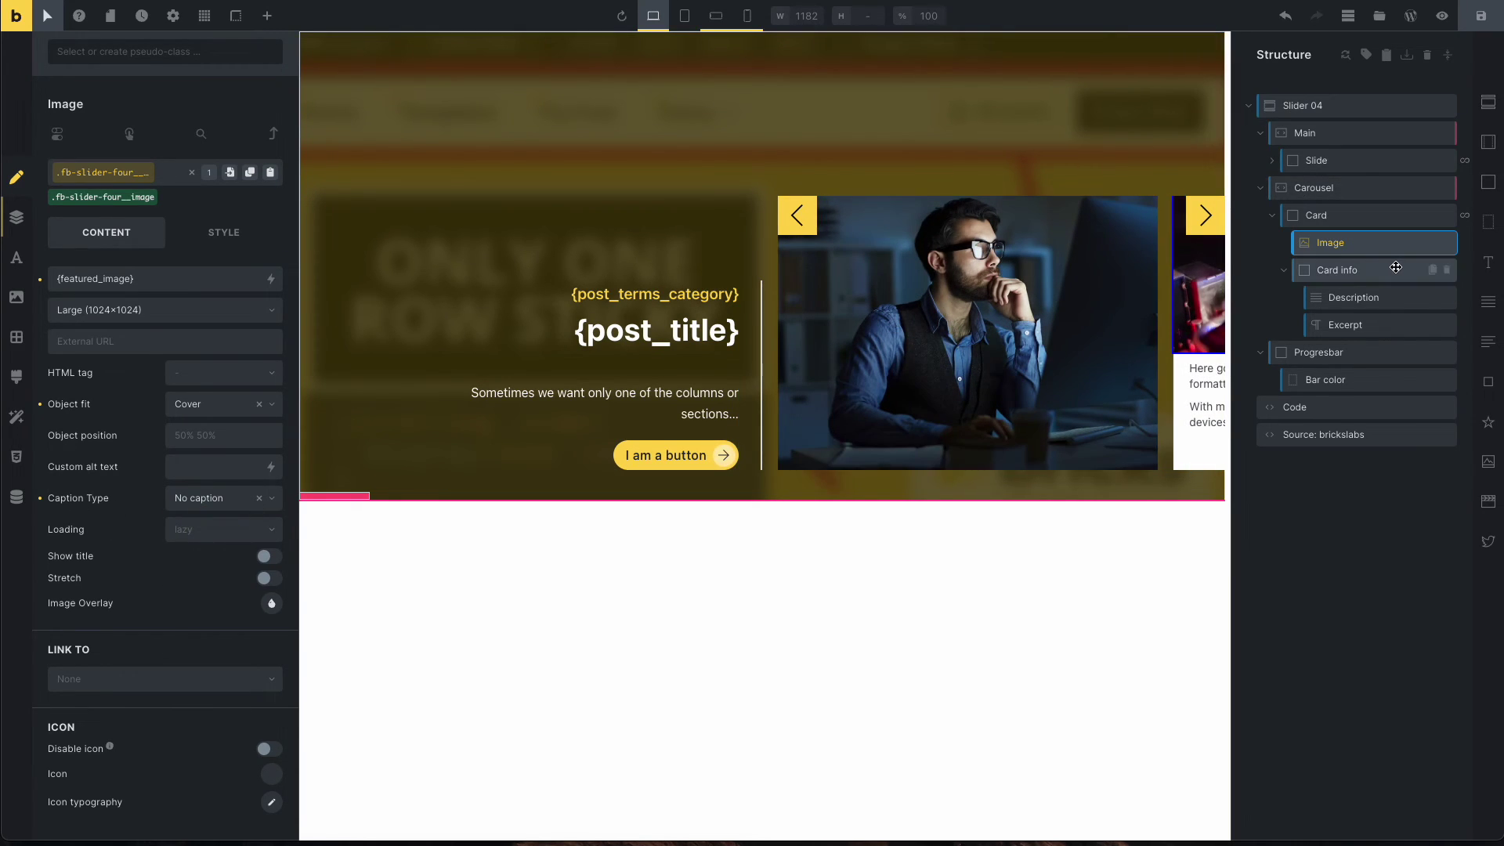
# Set the caption type to No caption on the slide's BG image and save the template.
pyautogui.click(1277, 159)
pyautogui.click(1332, 214)
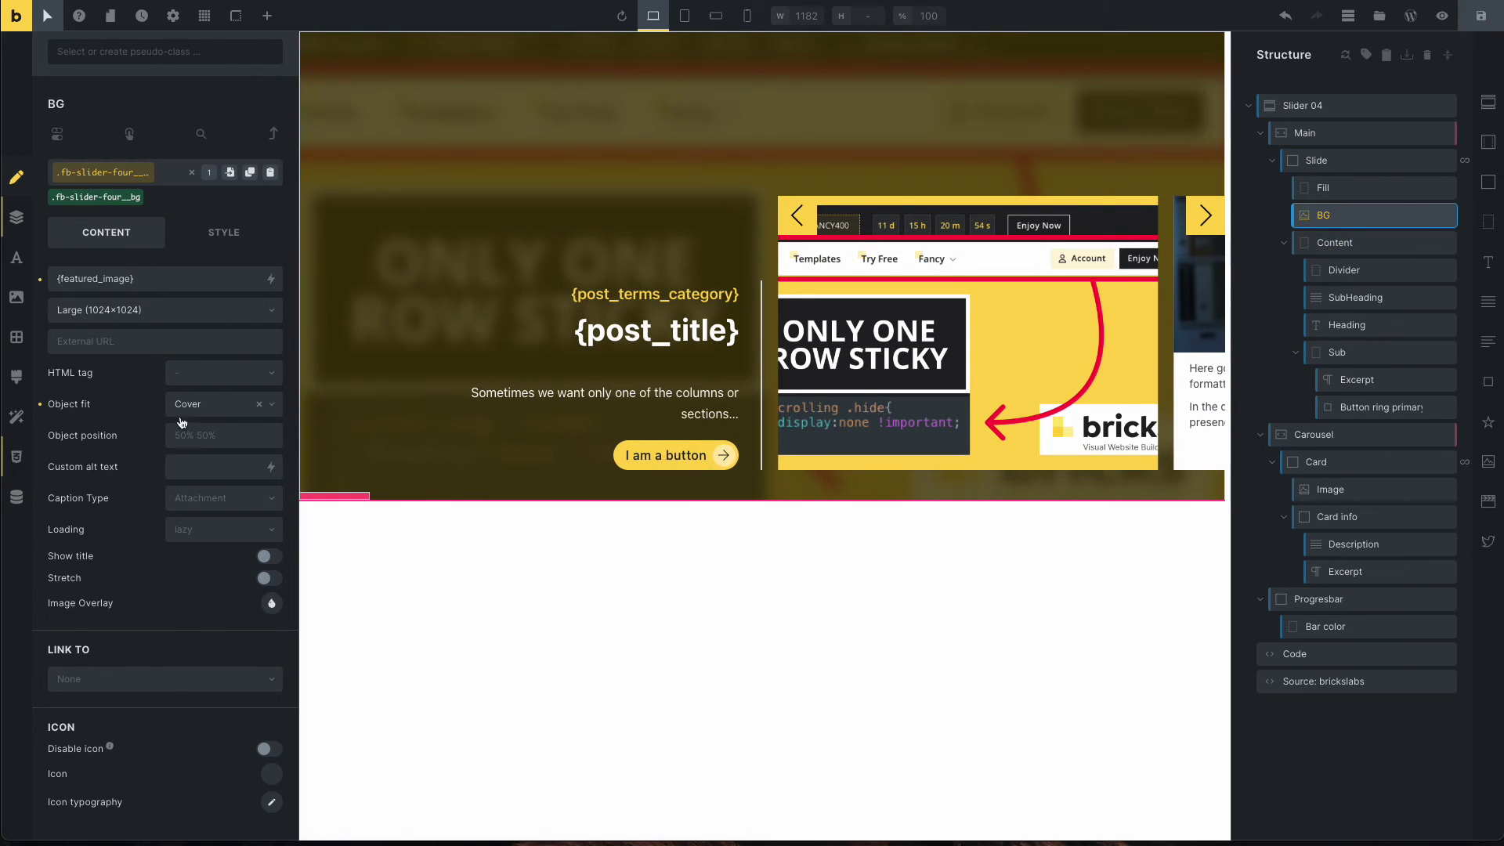
pyautogui.click(203, 502)
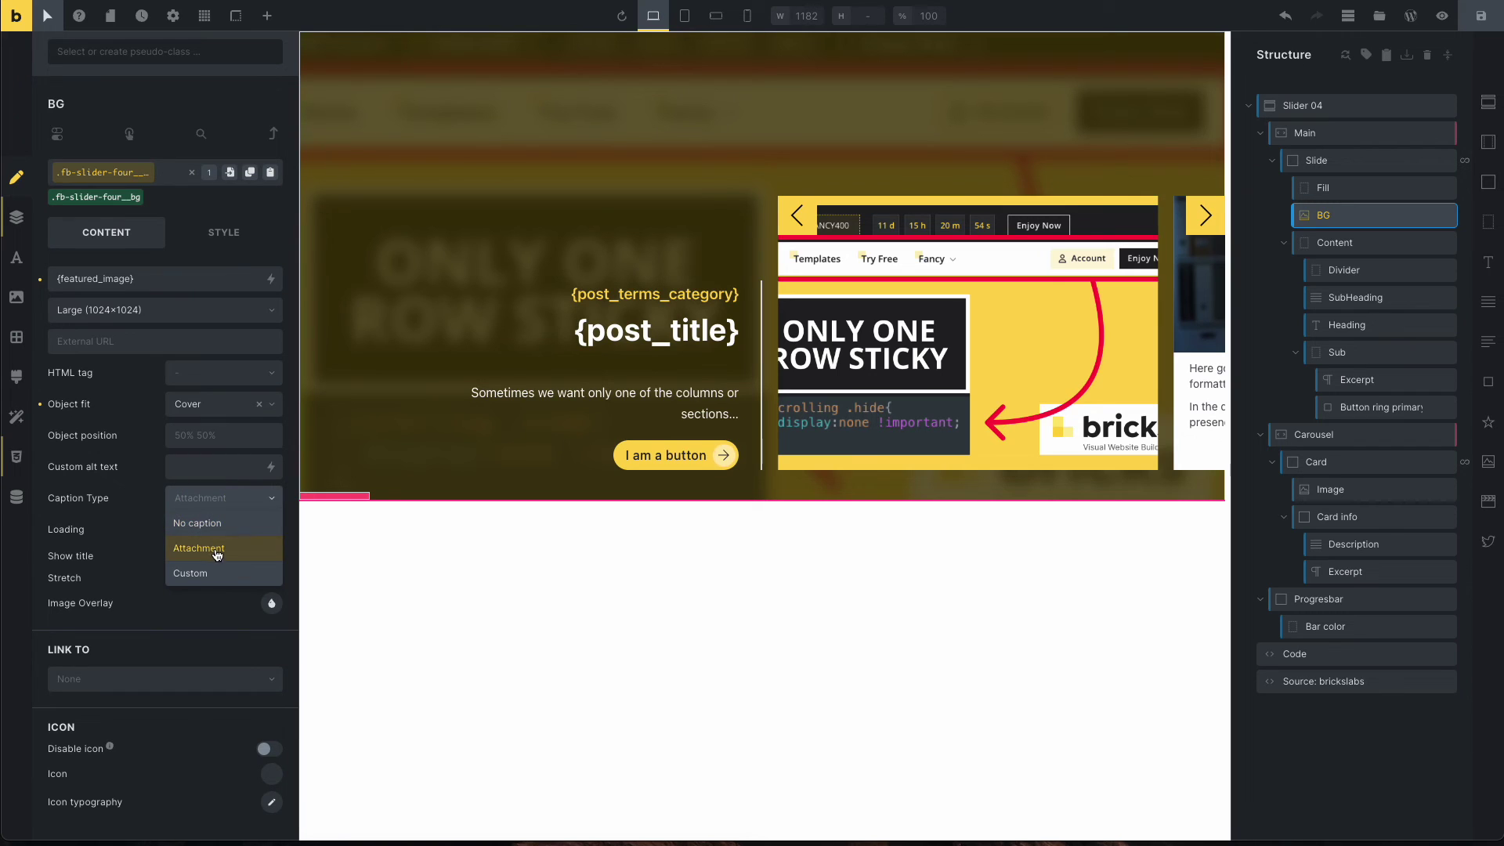
pyautogui.click(214, 524)
pyautogui.click(1481, 15)
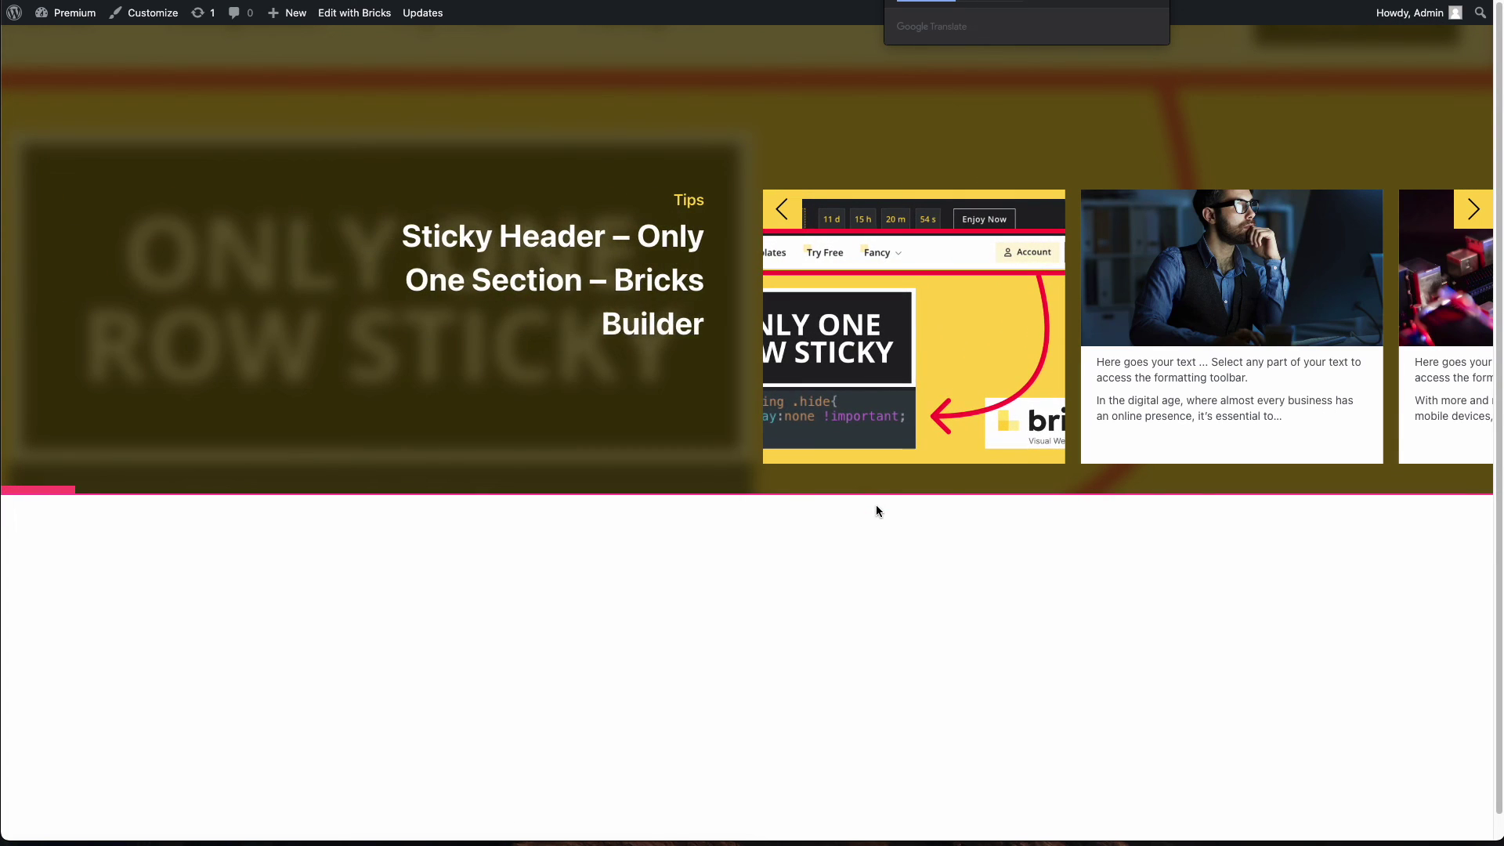
# Advance through all the slides on the front-end page to check the background and card images without captions.
pyautogui.click(1451, 206)
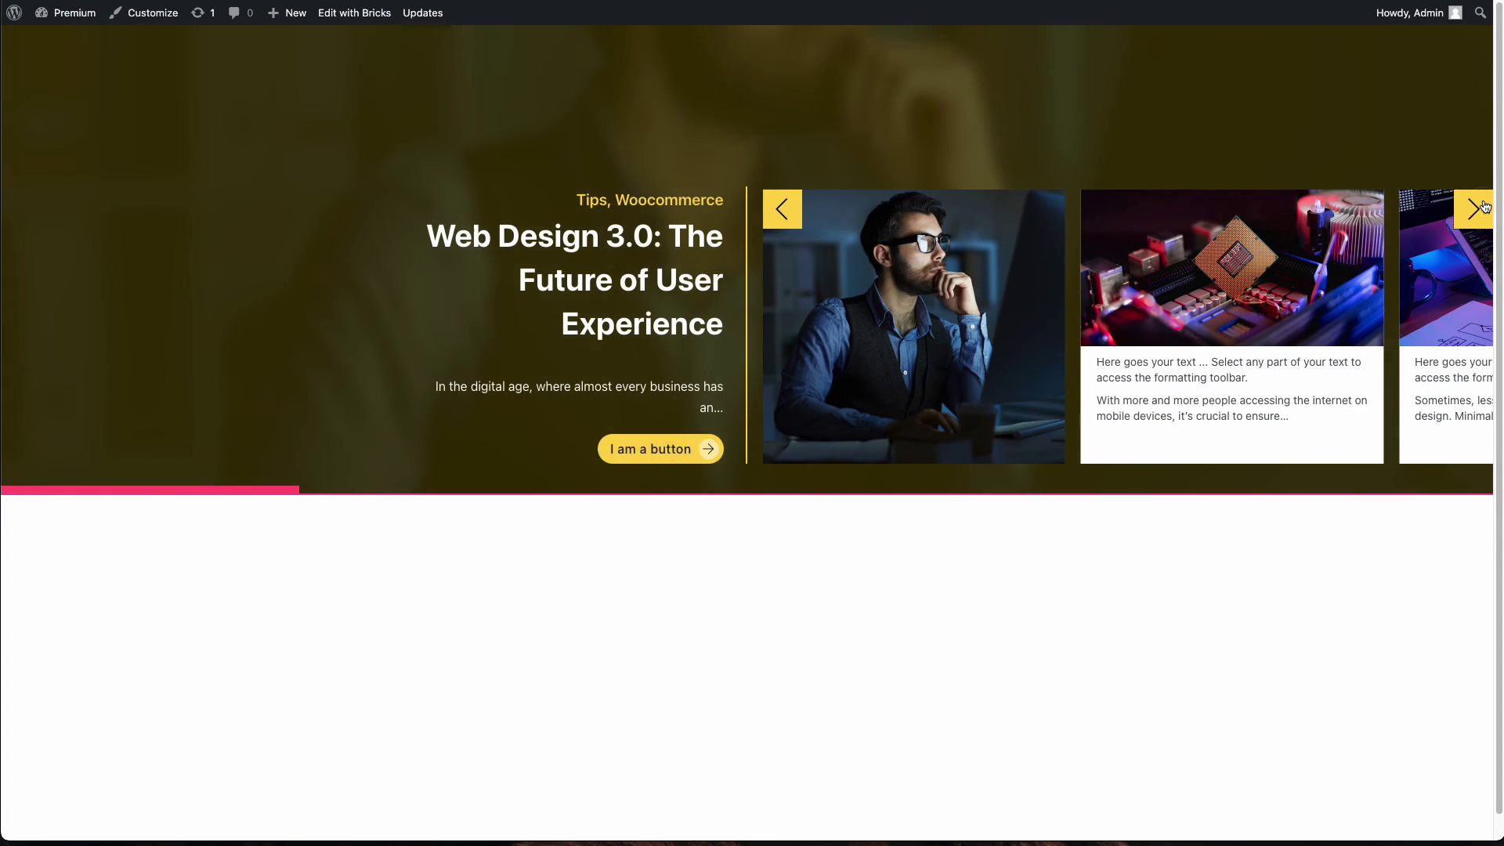
pyautogui.click(1483, 206)
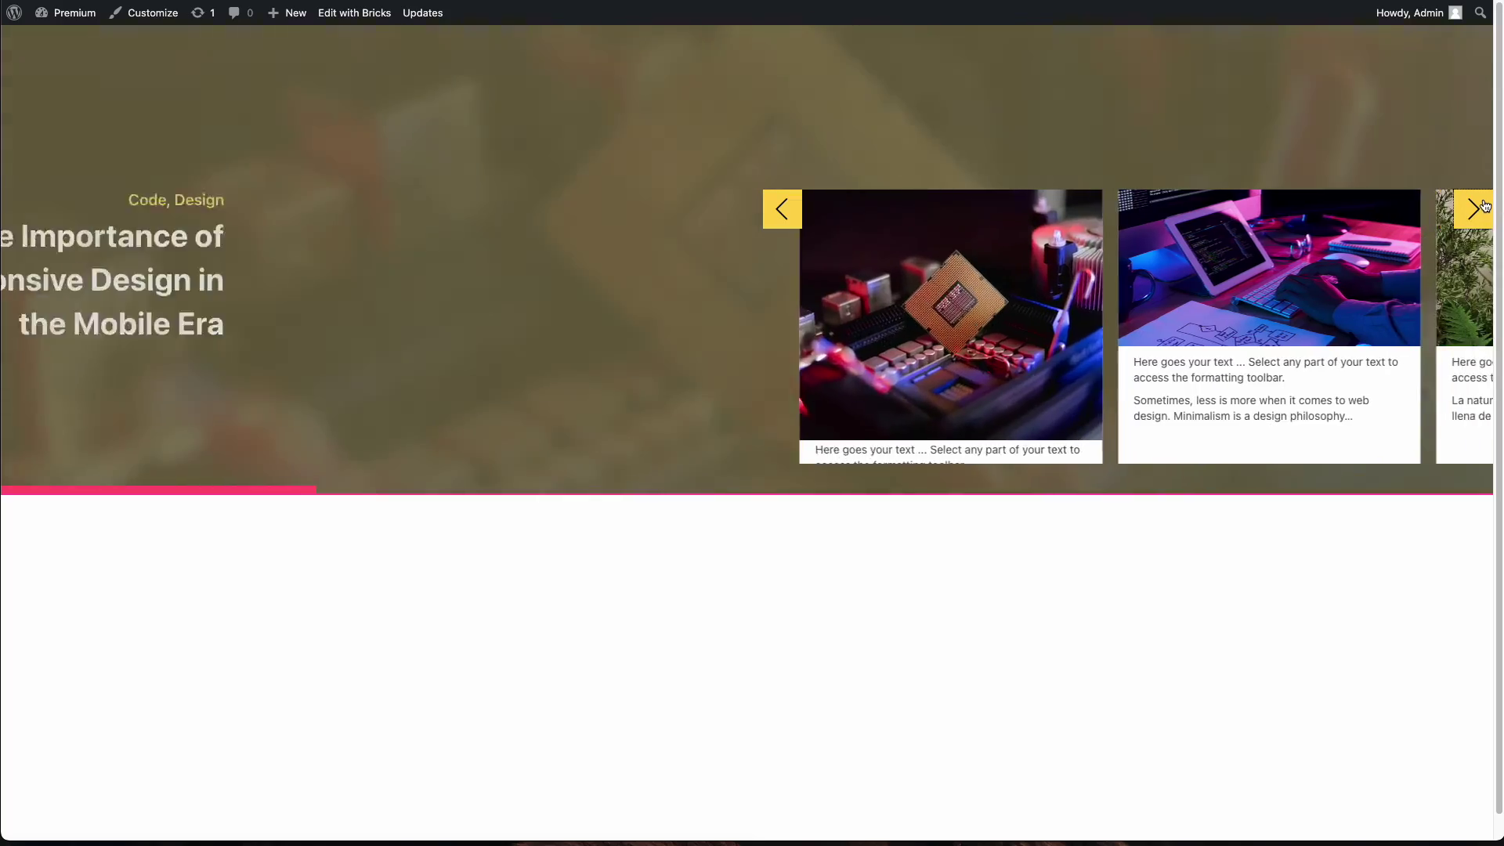
pyautogui.click(1484, 206)
pyautogui.click(1483, 206)
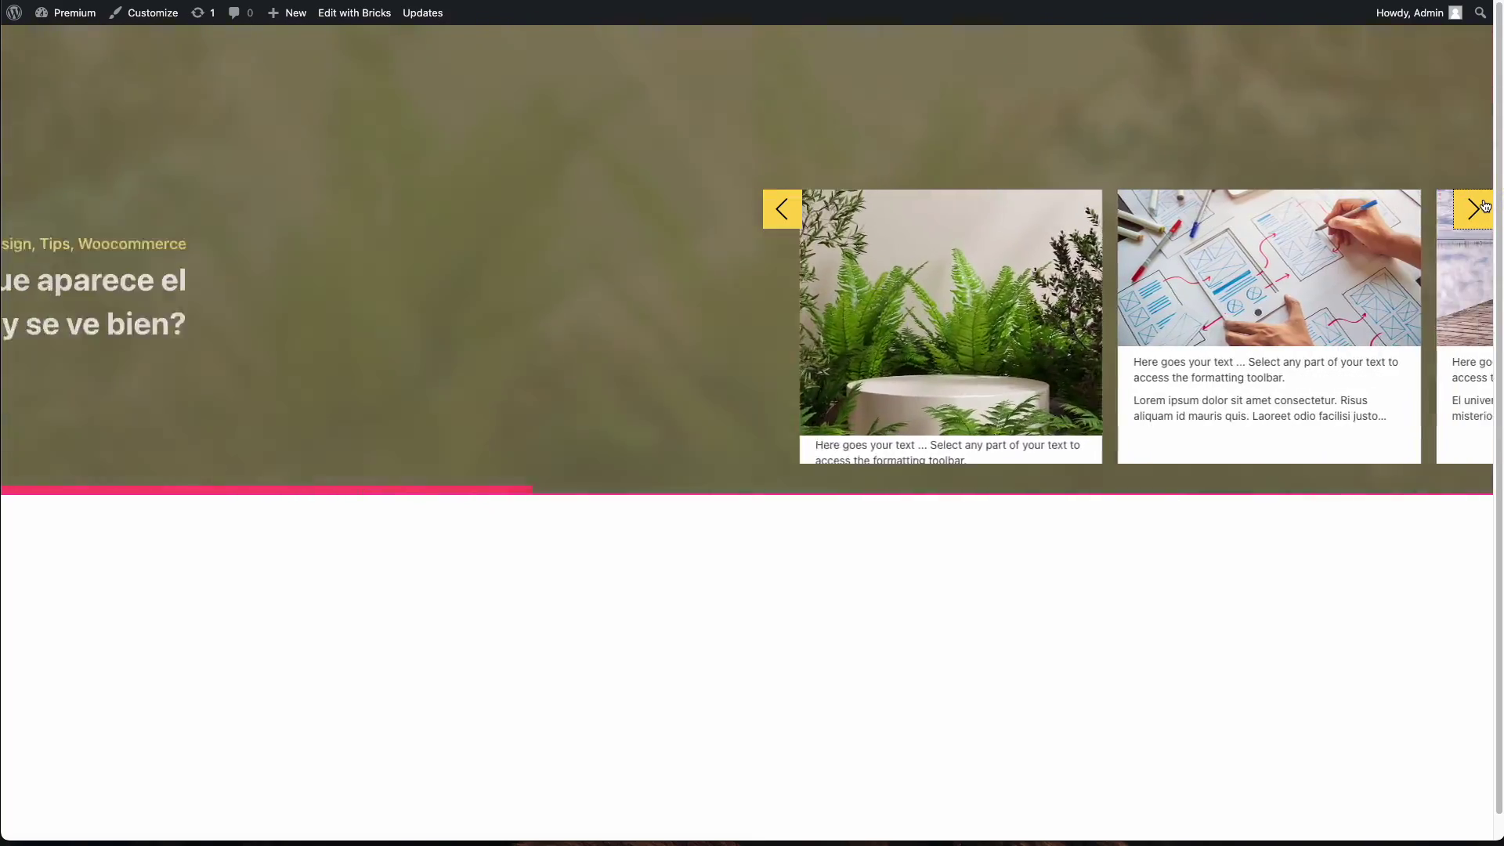
pyautogui.click(1483, 206)
pyautogui.click(1483, 206)
pyautogui.click(1483, 207)
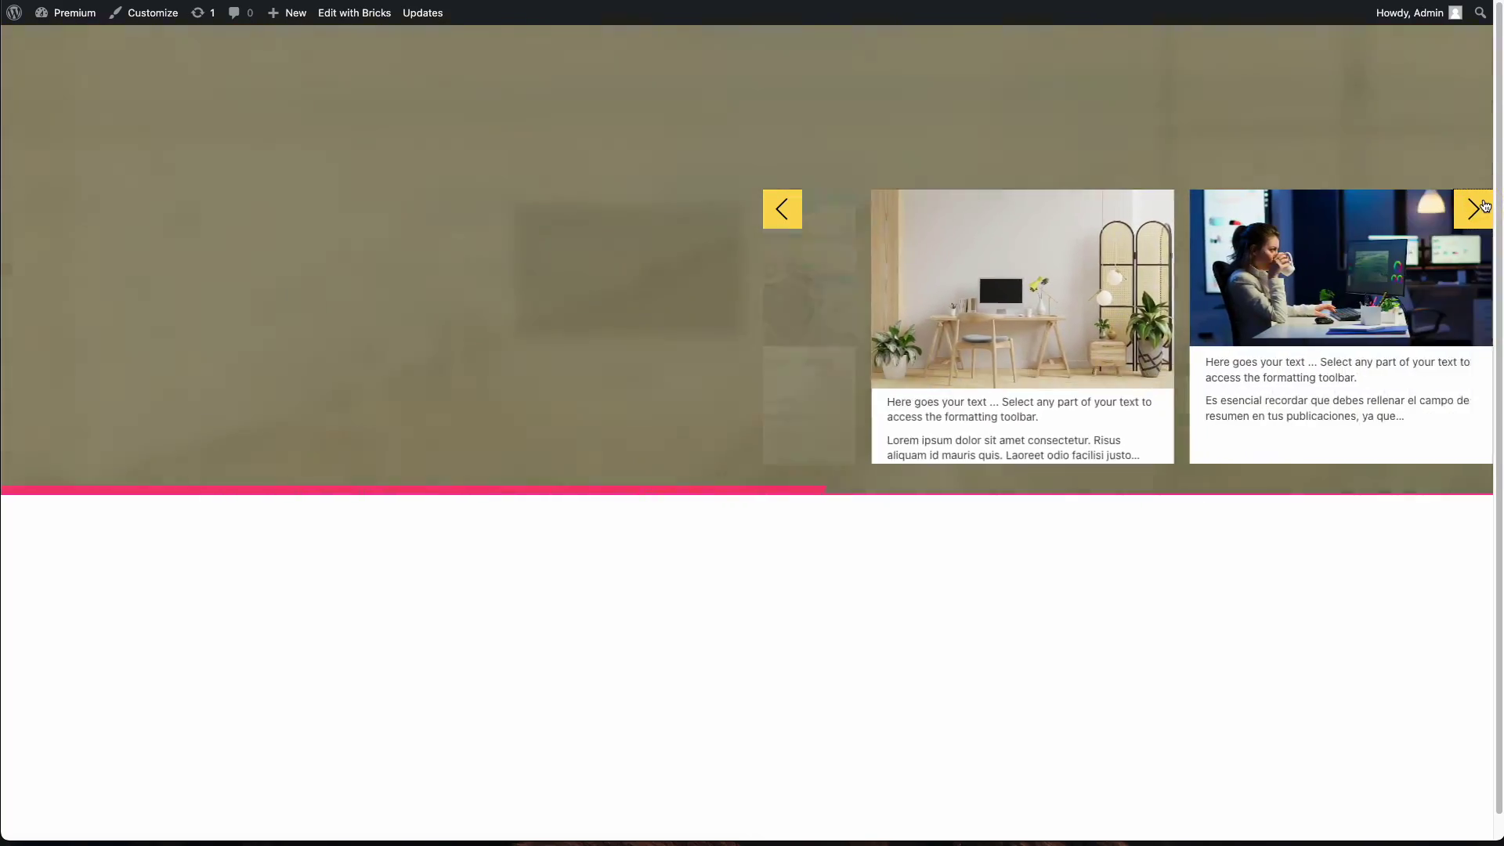
pyautogui.click(1483, 206)
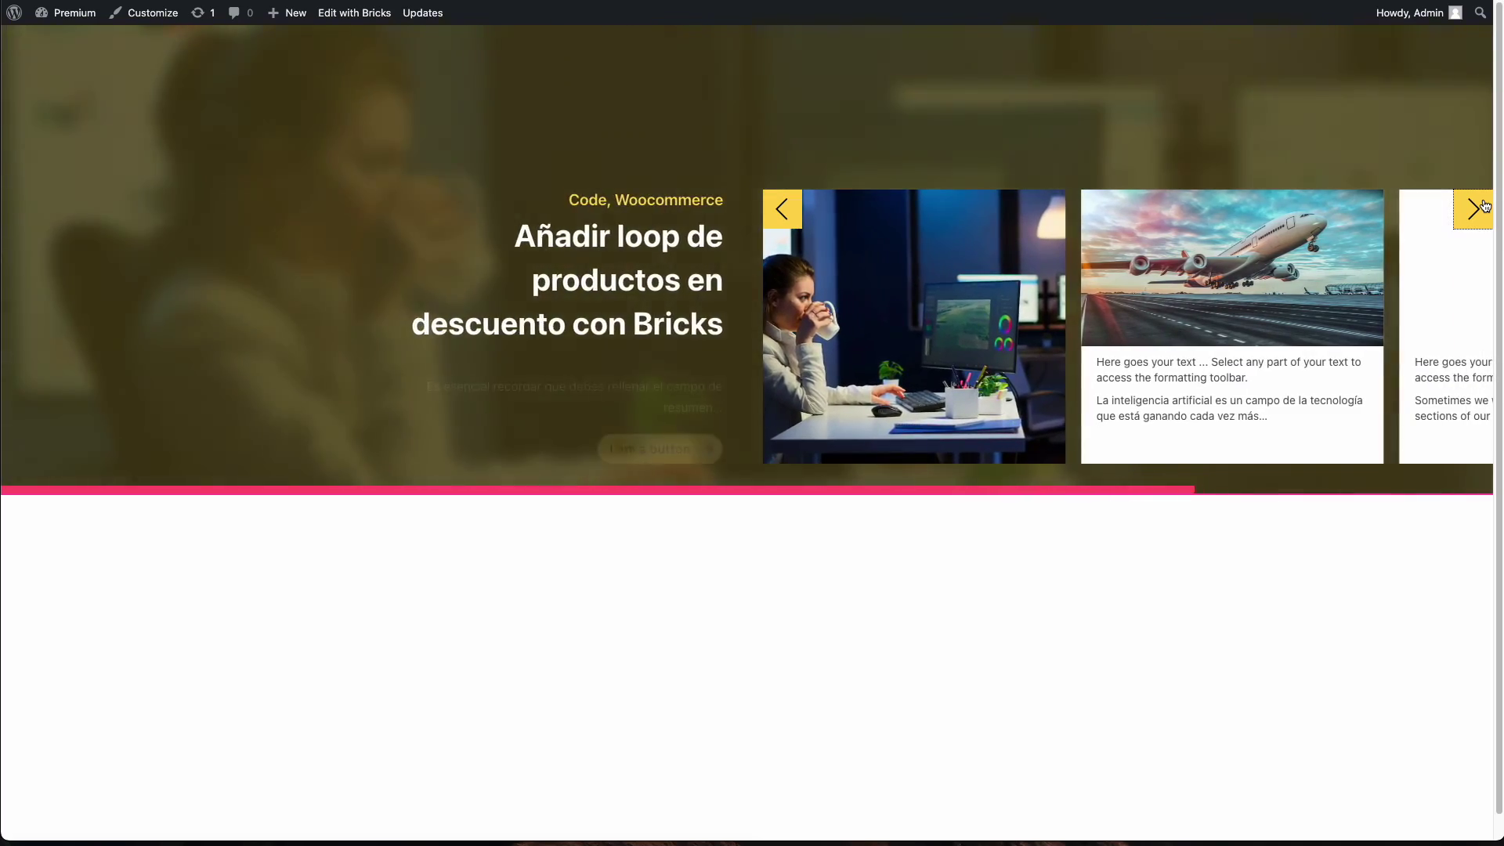
pyautogui.click(1483, 206)
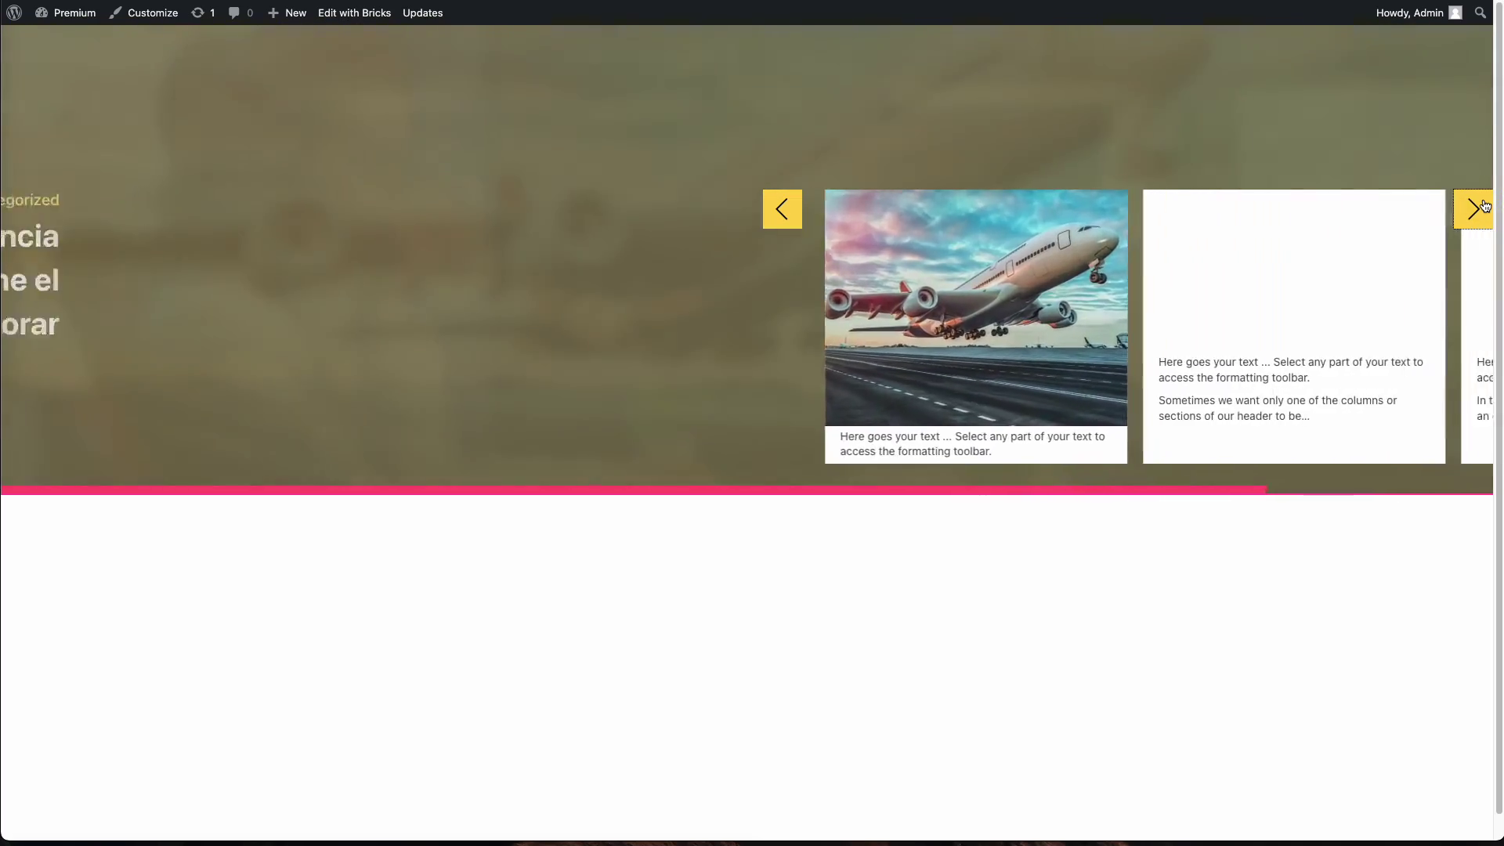
pyautogui.click(1483, 206)
pyautogui.click(1483, 206)
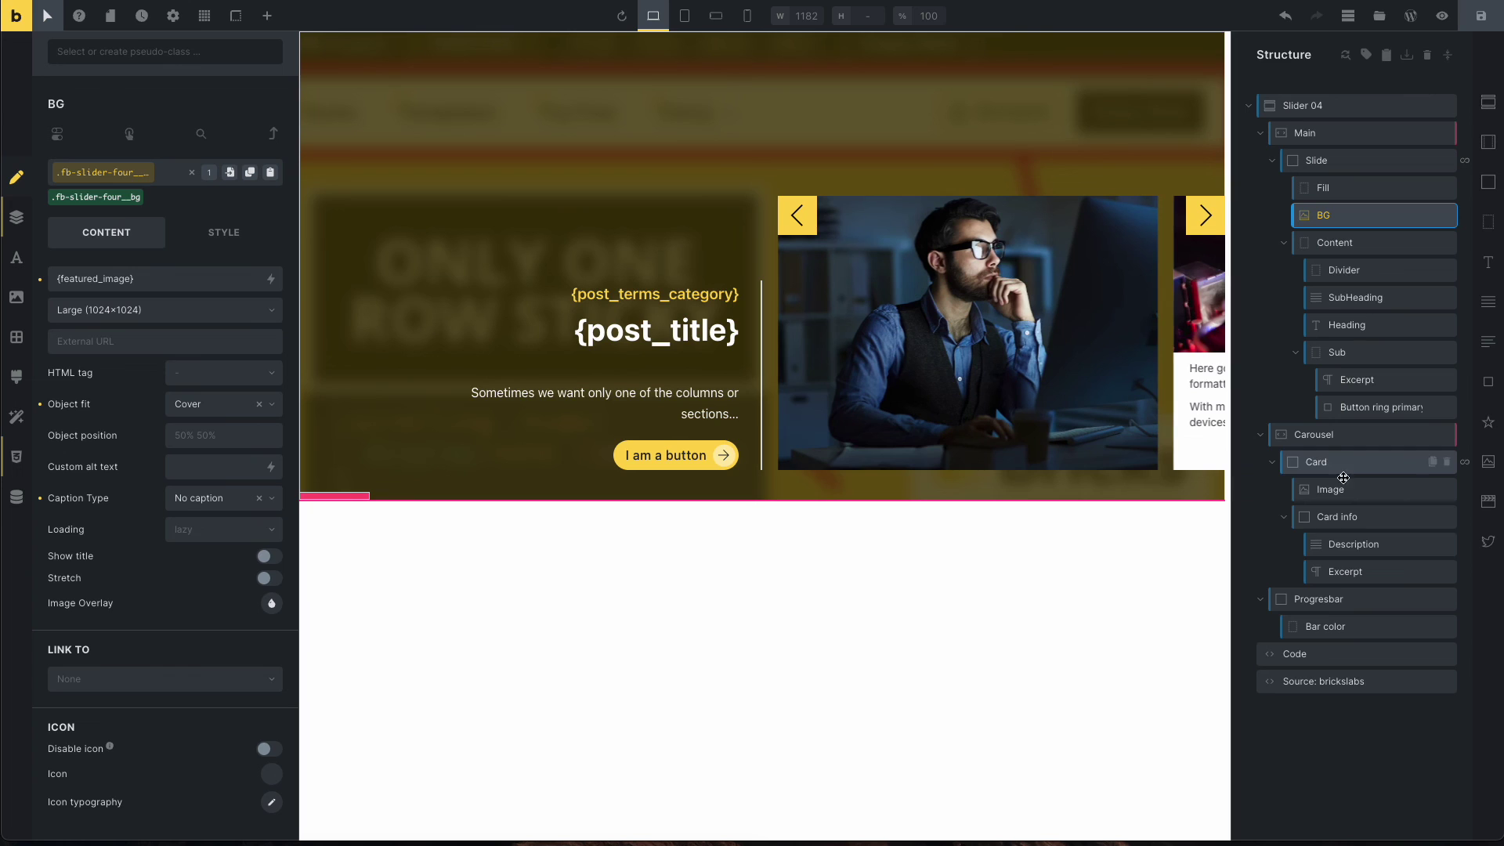
# Review the card's Excerpt and Description elements, then the Slide and Card query-loop elements, collapsing both in the structure.
pyautogui.click(1347, 571)
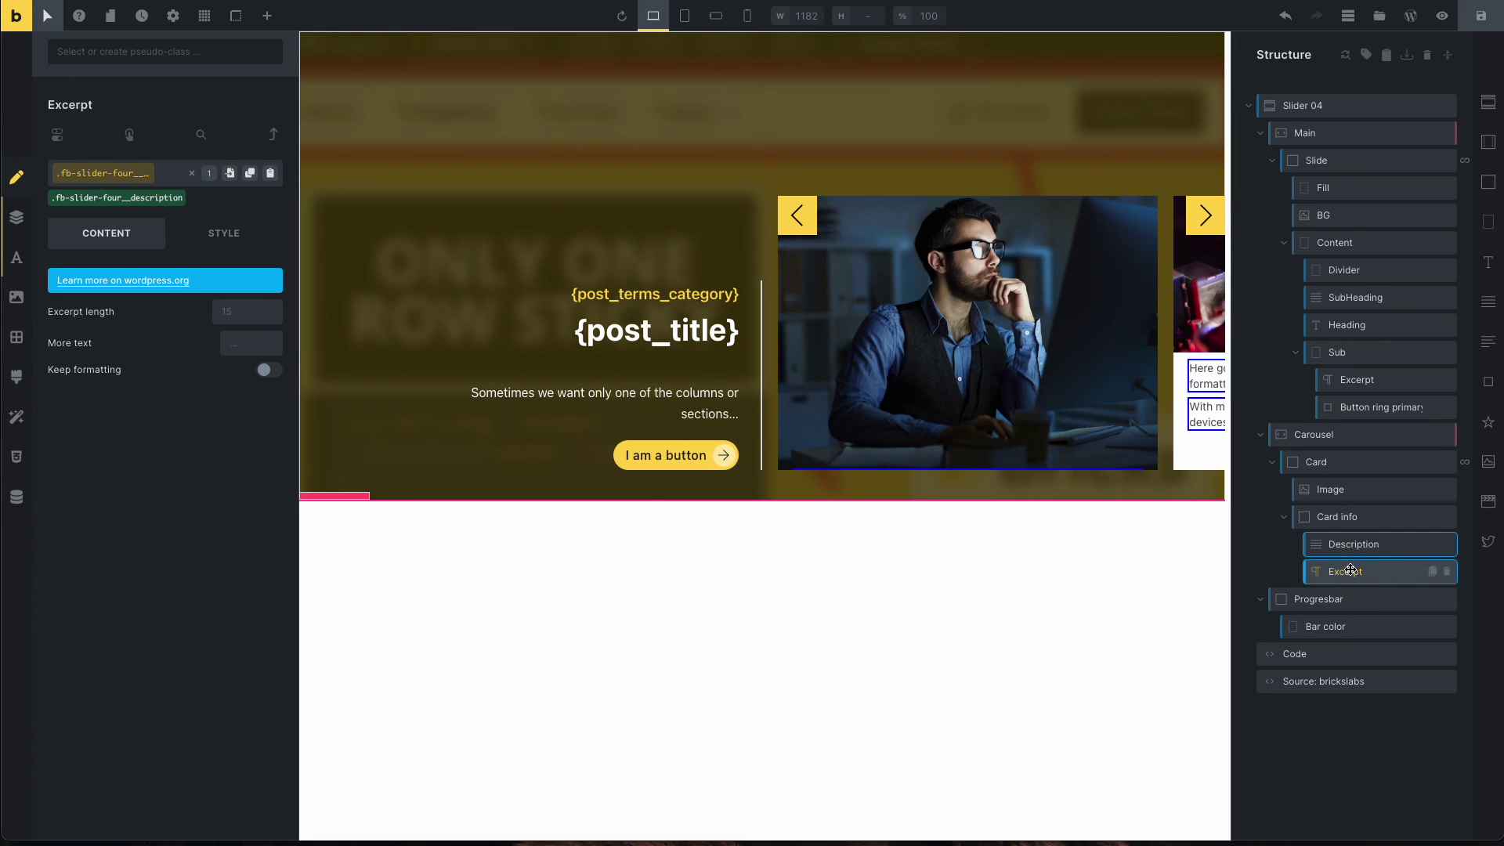
pyautogui.click(1350, 555)
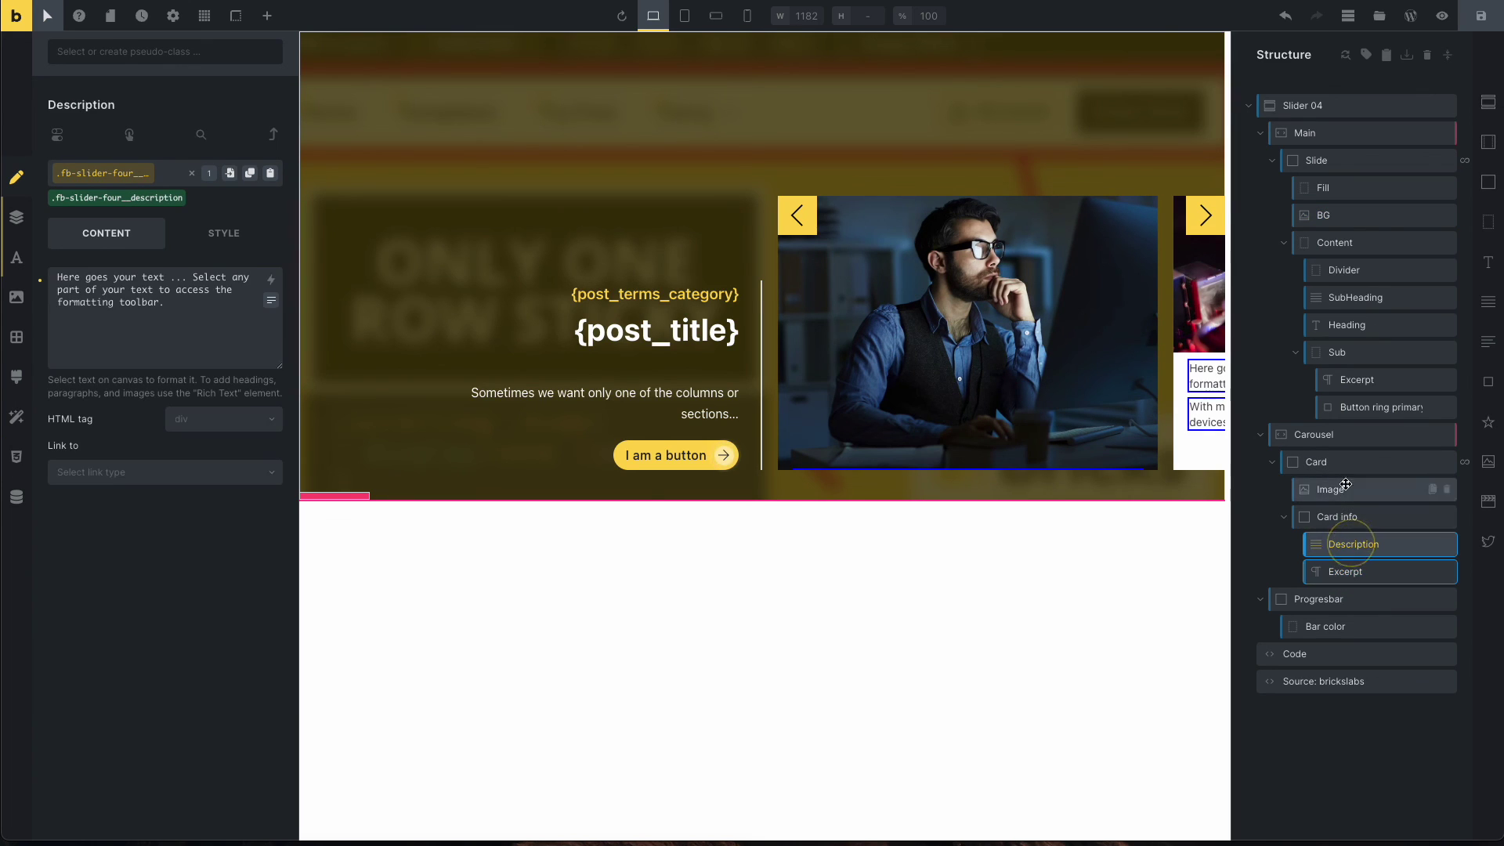
pyautogui.click(1316, 159)
pyautogui.click(1273, 160)
pyautogui.click(1317, 215)
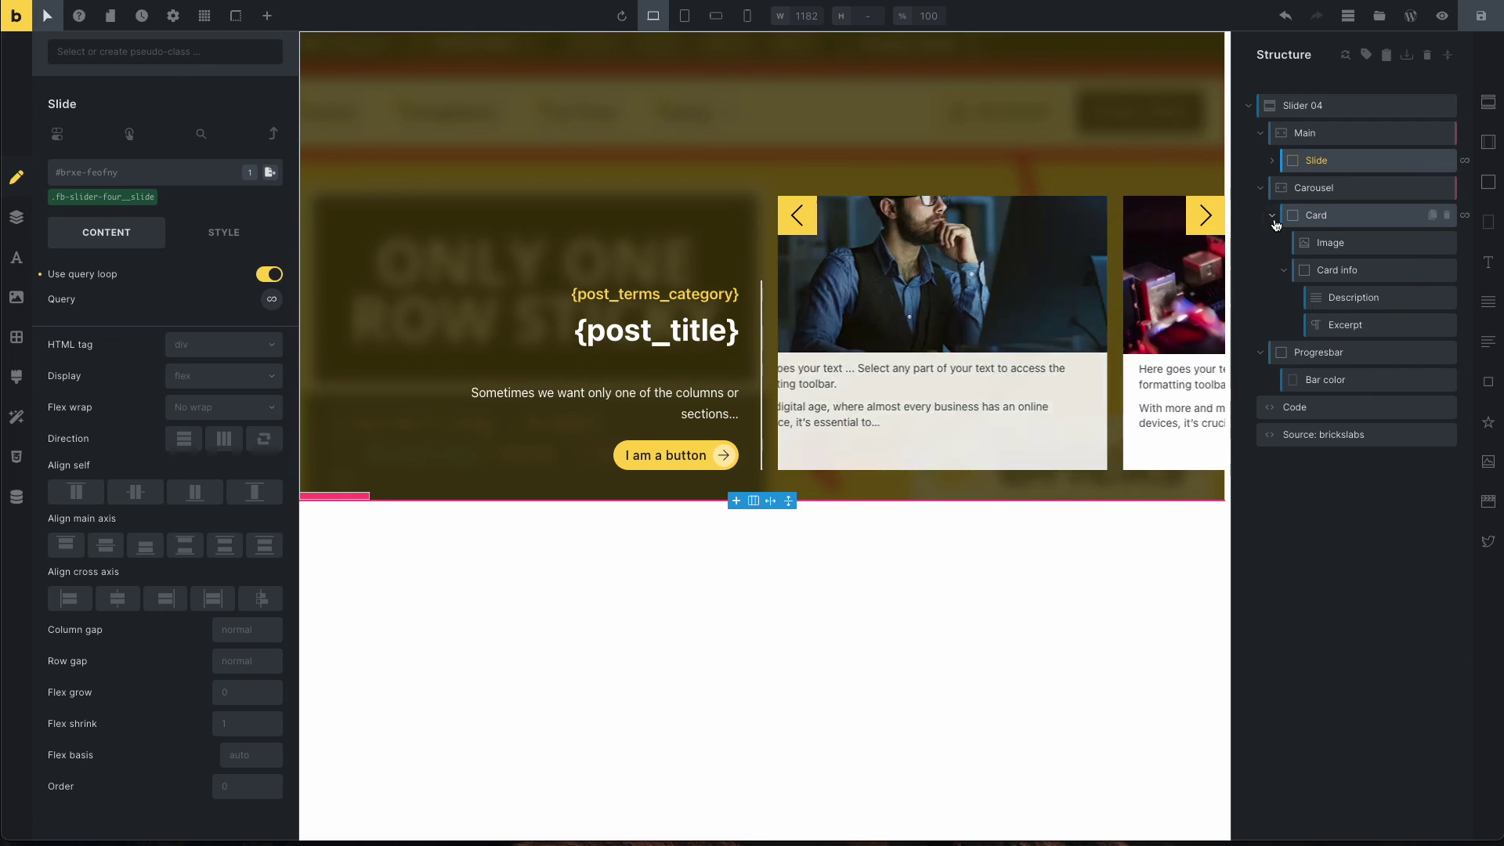
pyautogui.click(1273, 214)
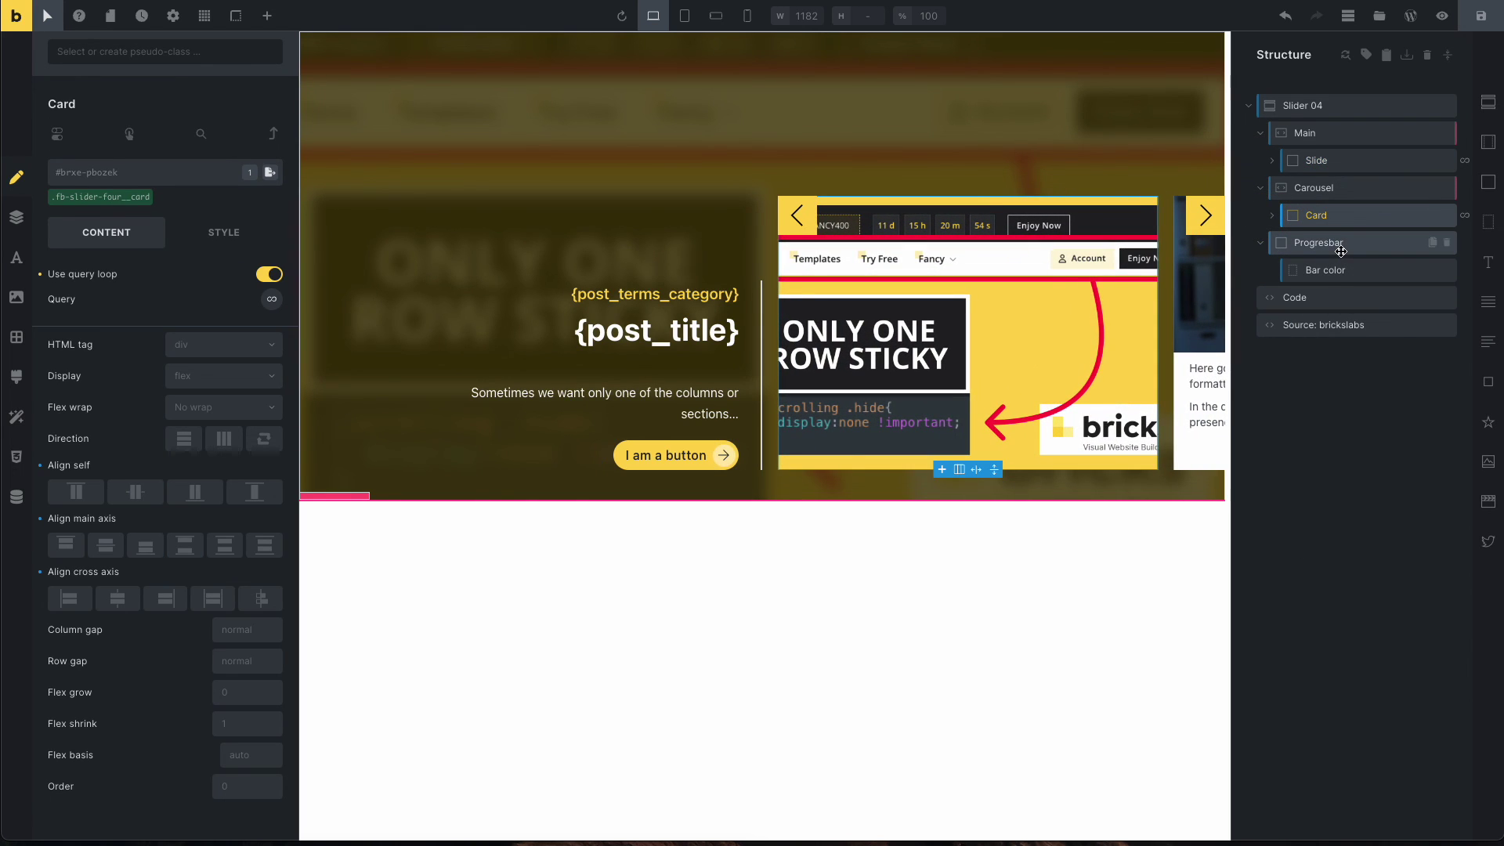